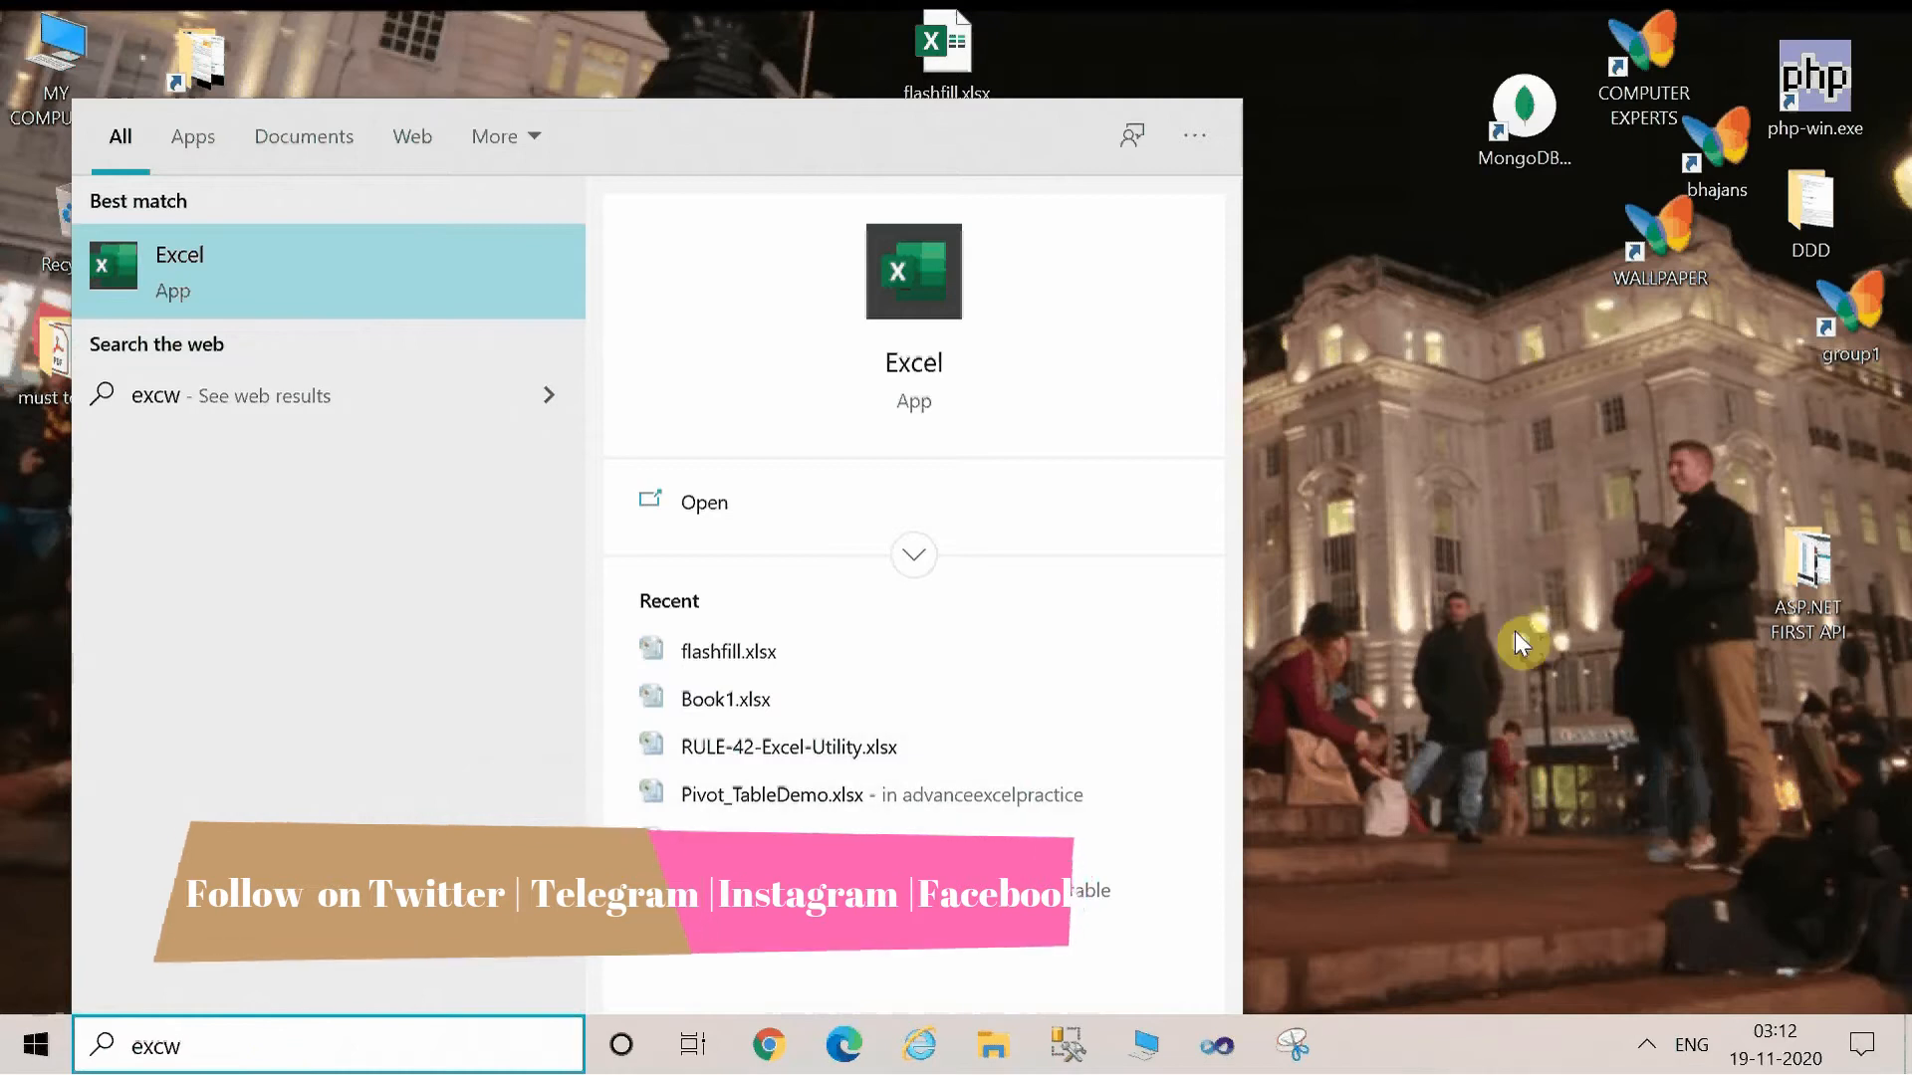
# Open flashfill.xlsx and scroll to the 'creating sentence' example with the C27 sample.
pyautogui.doubleClick(958, 68)
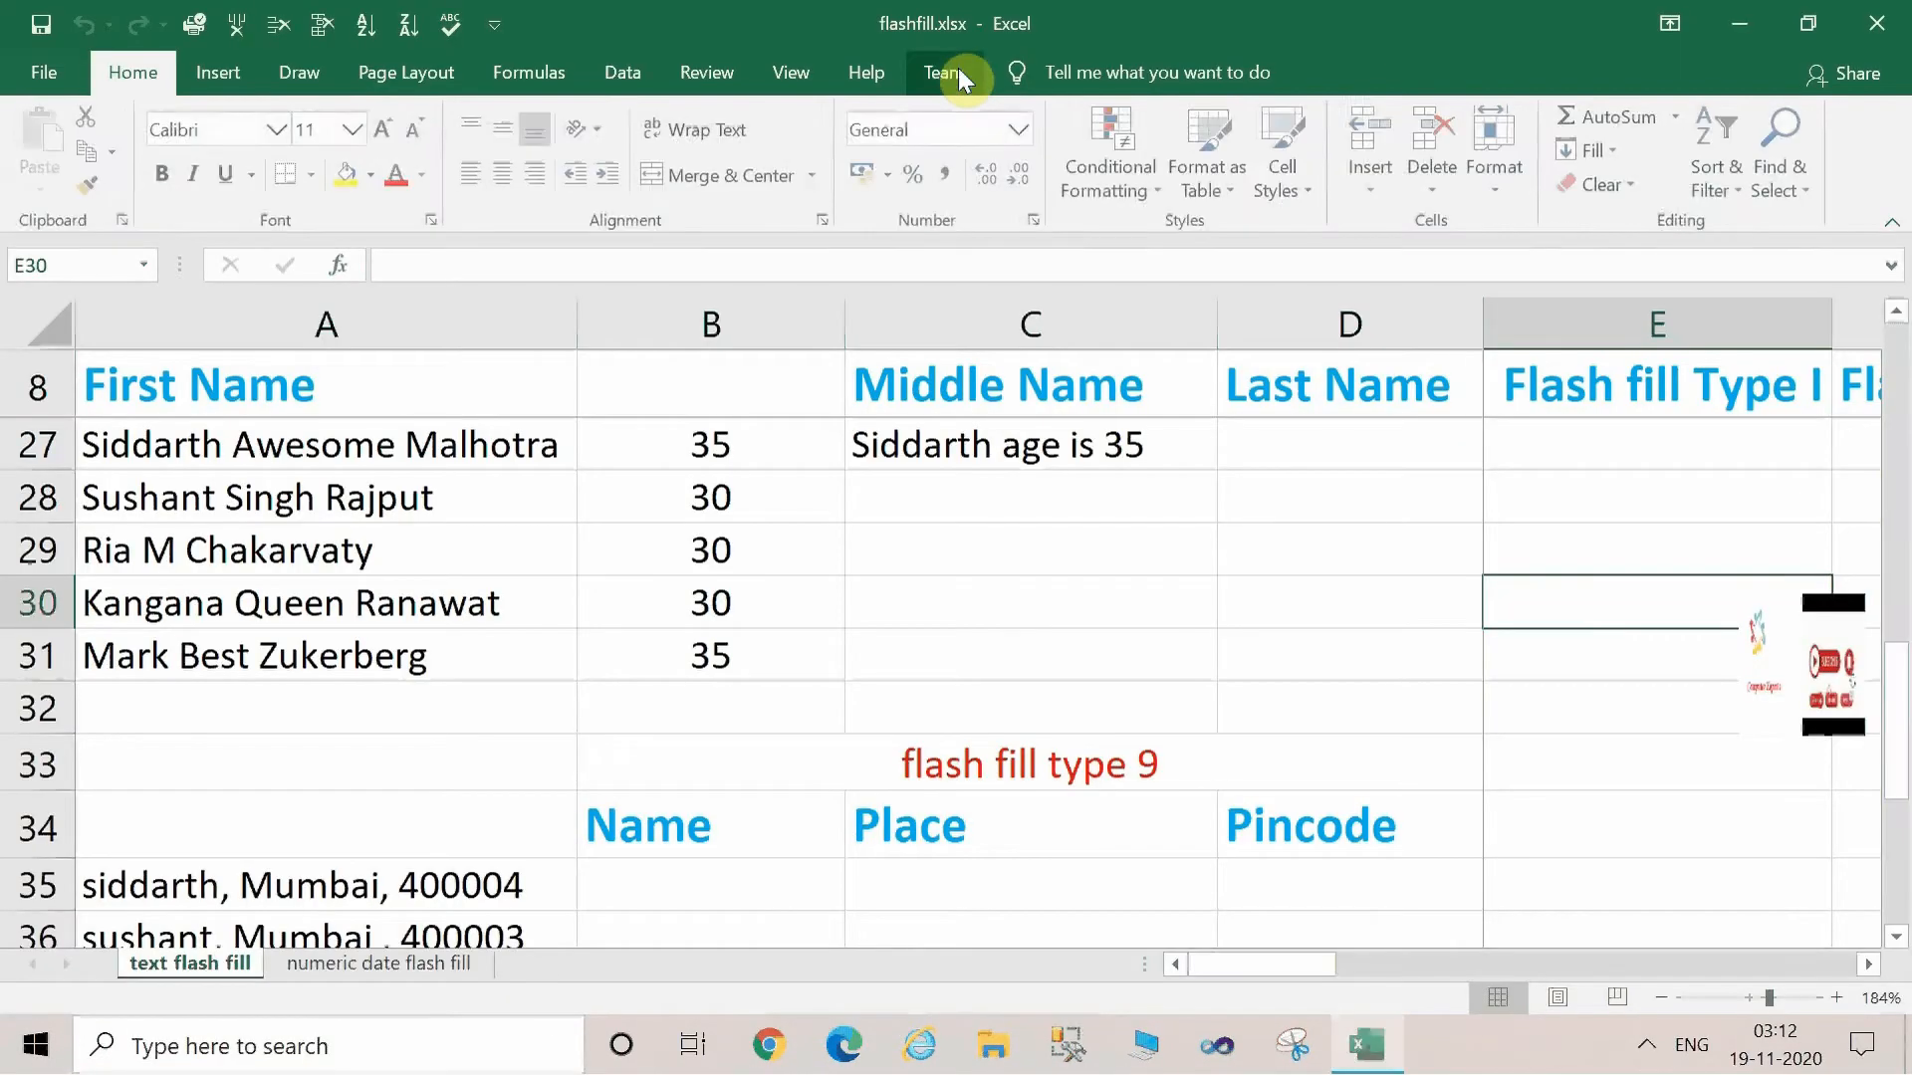
pyautogui.click(264, 697)
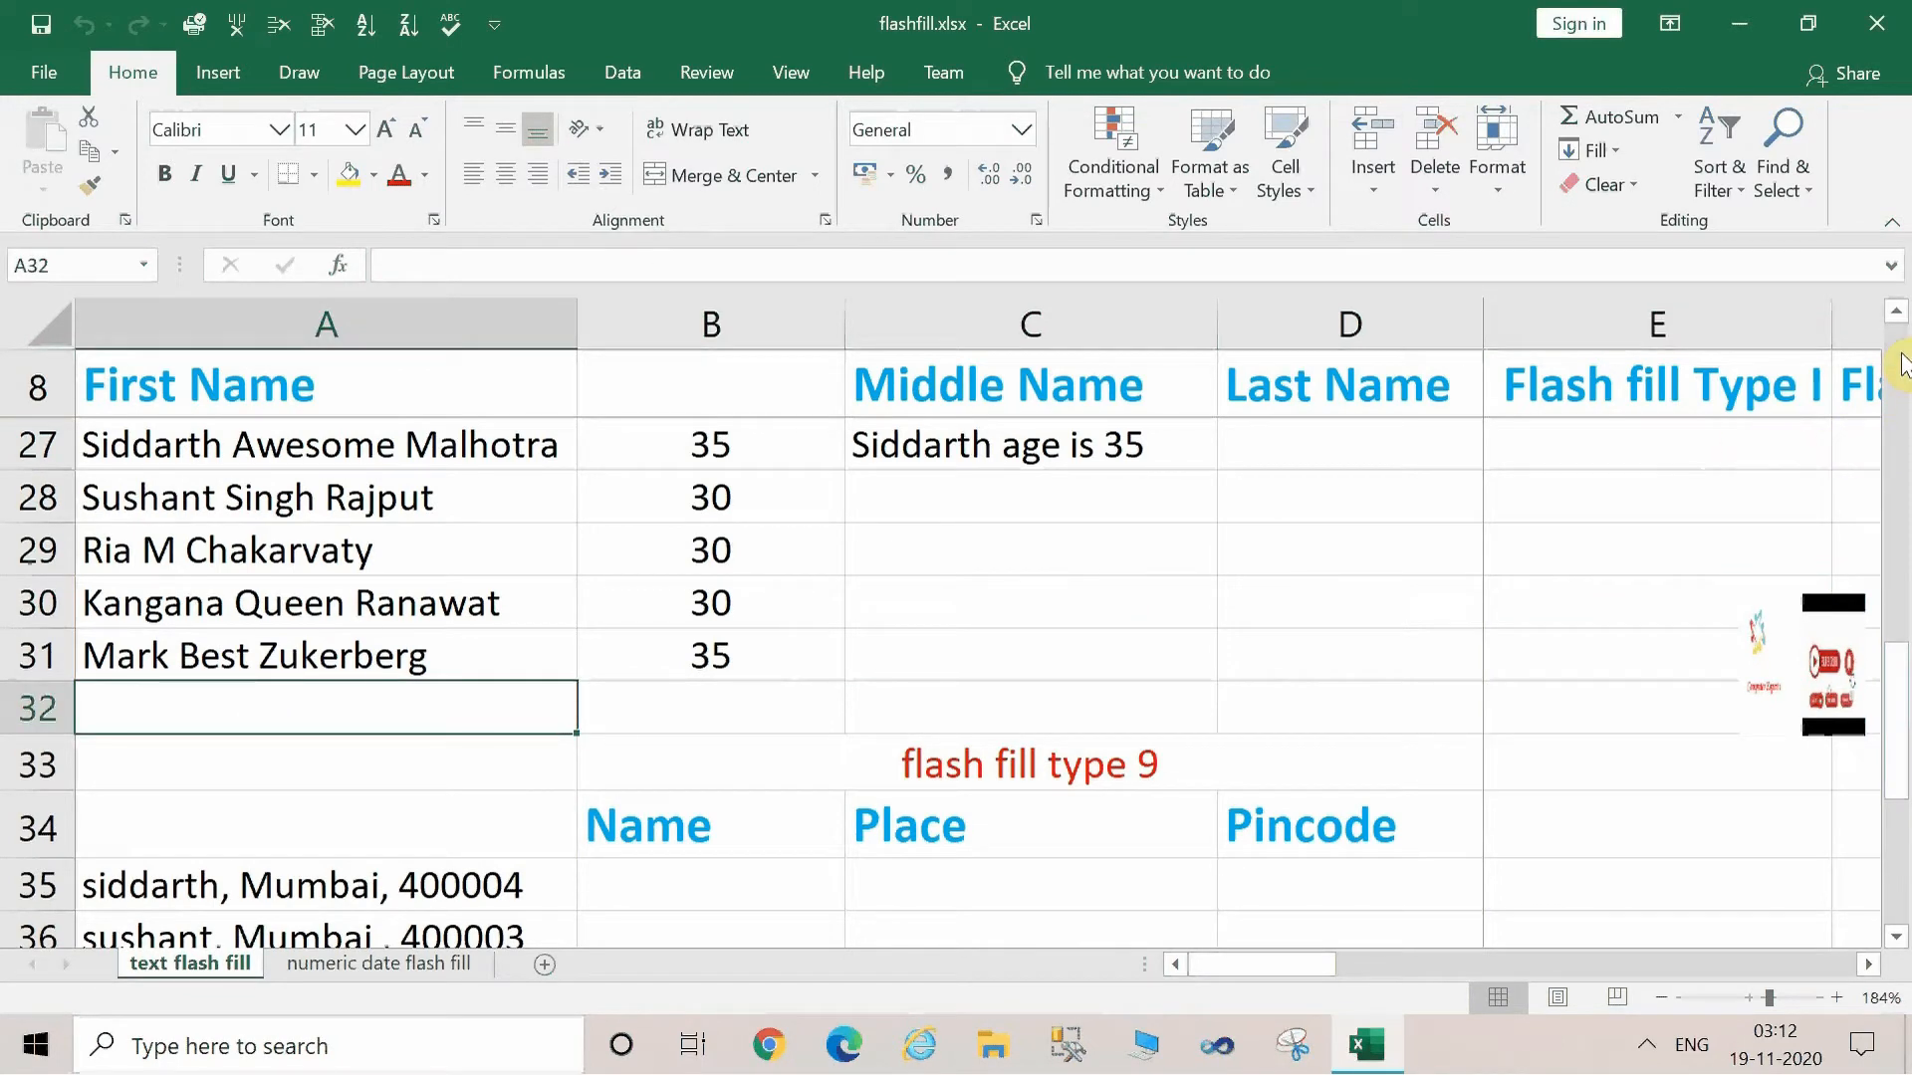
pyautogui.scroll(3, 1902, 364)
pyautogui.moveTo(1904, 562); pyautogui.dragTo(1904, 338)
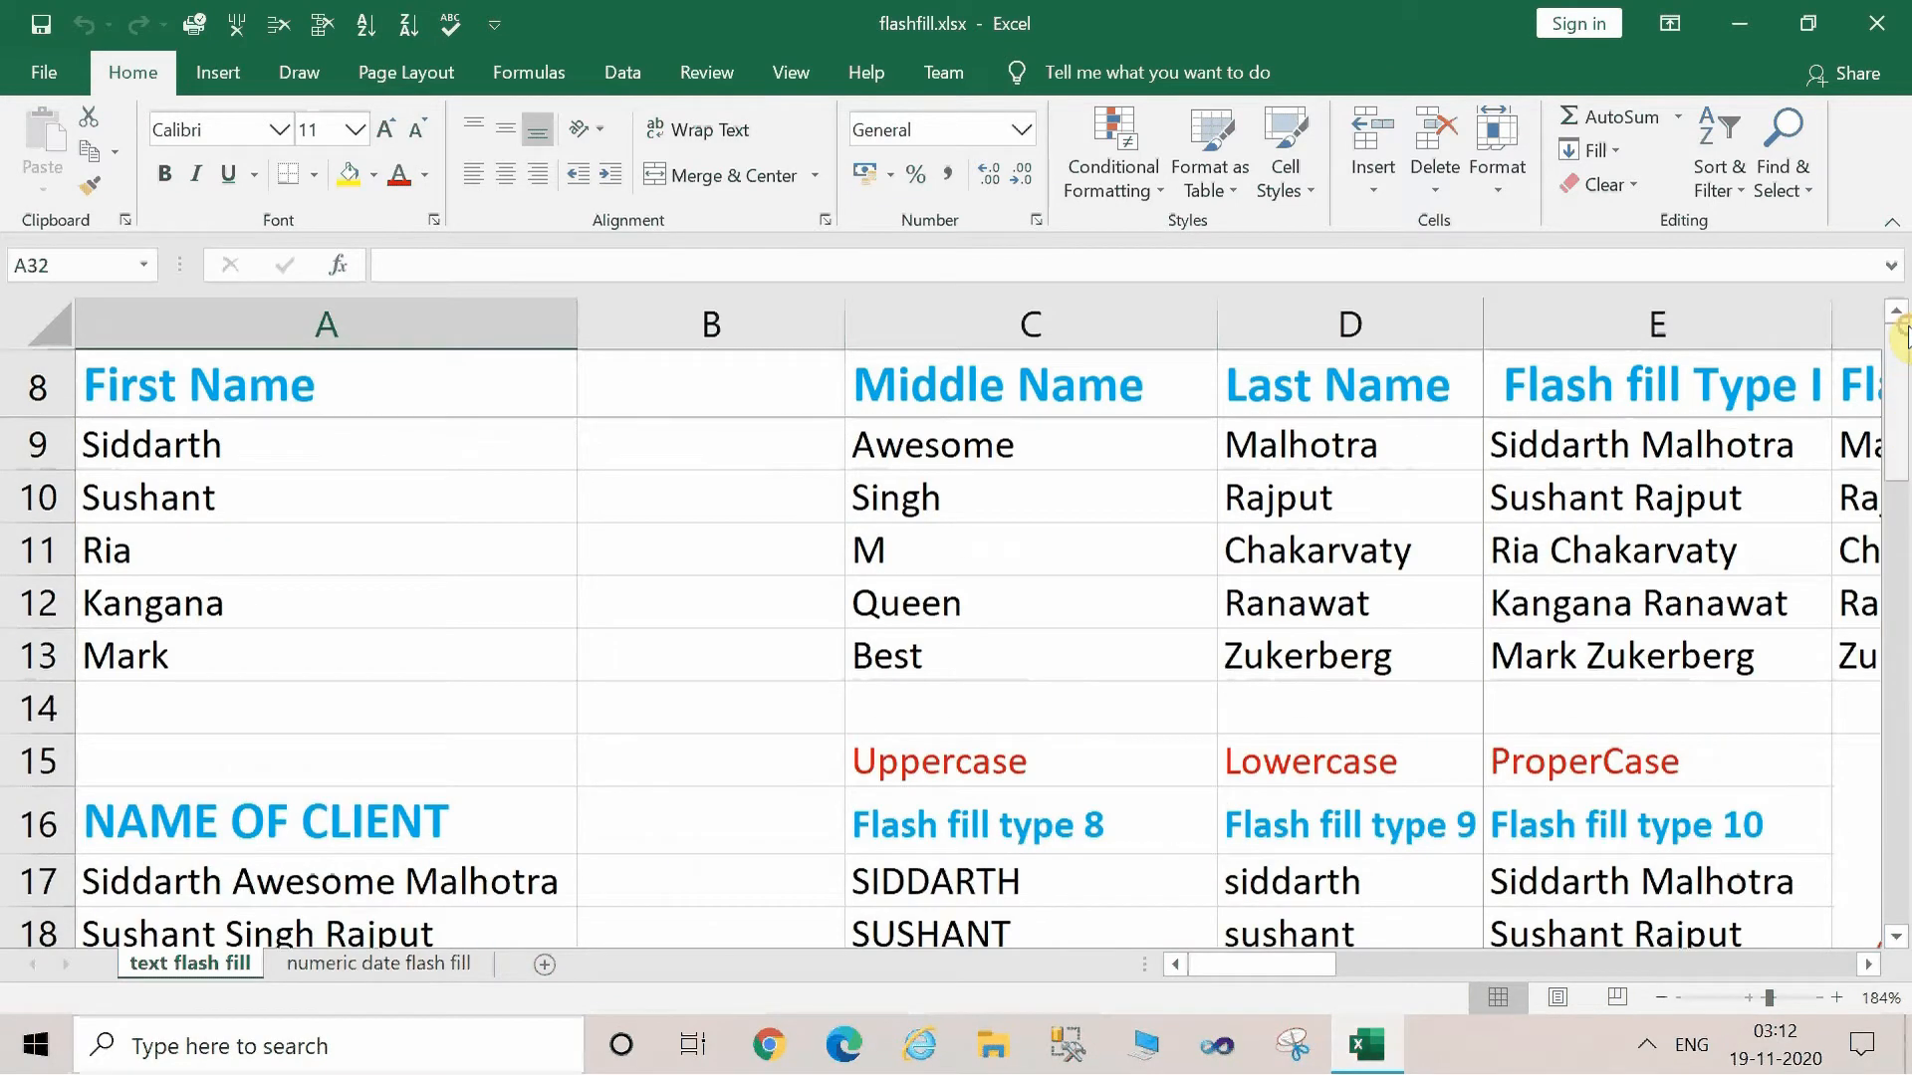
pyautogui.click(653, 482)
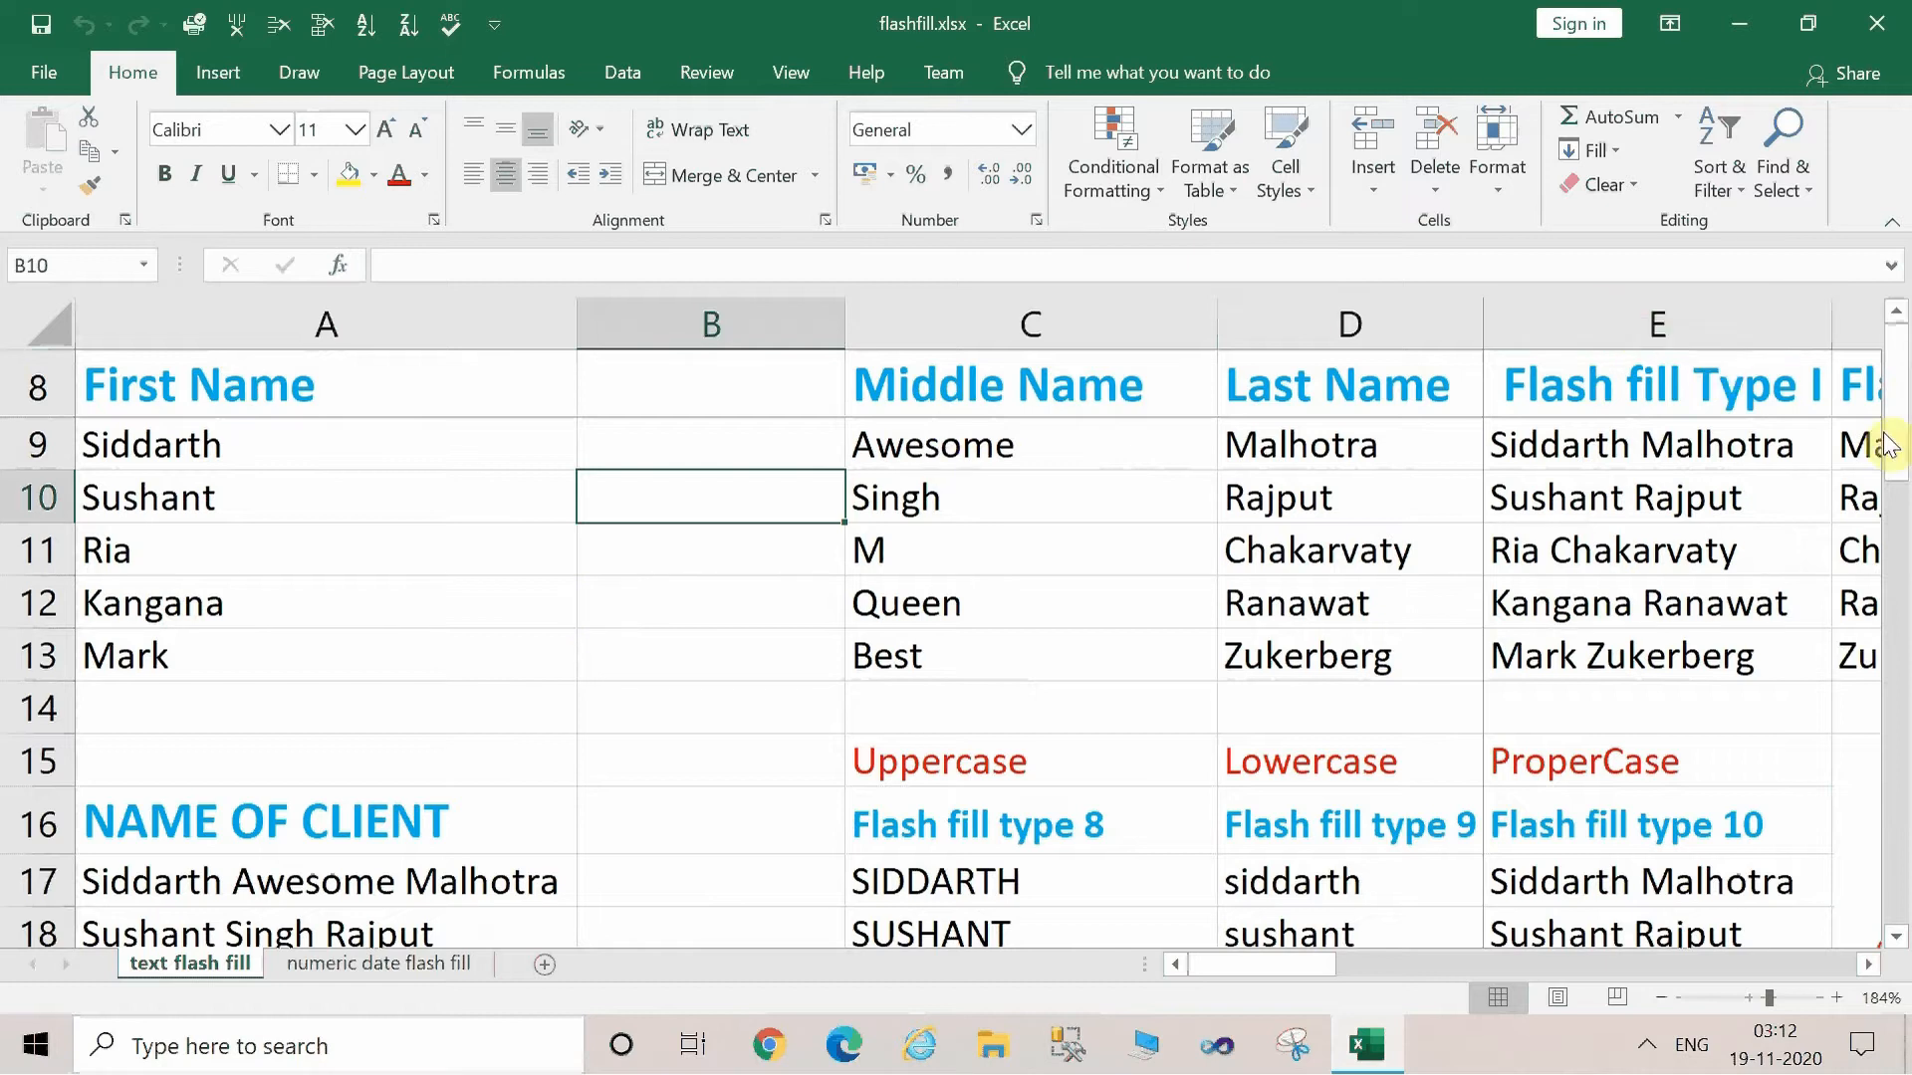
pyautogui.moveTo(1902, 445); pyautogui.dragTo(1904, 672)
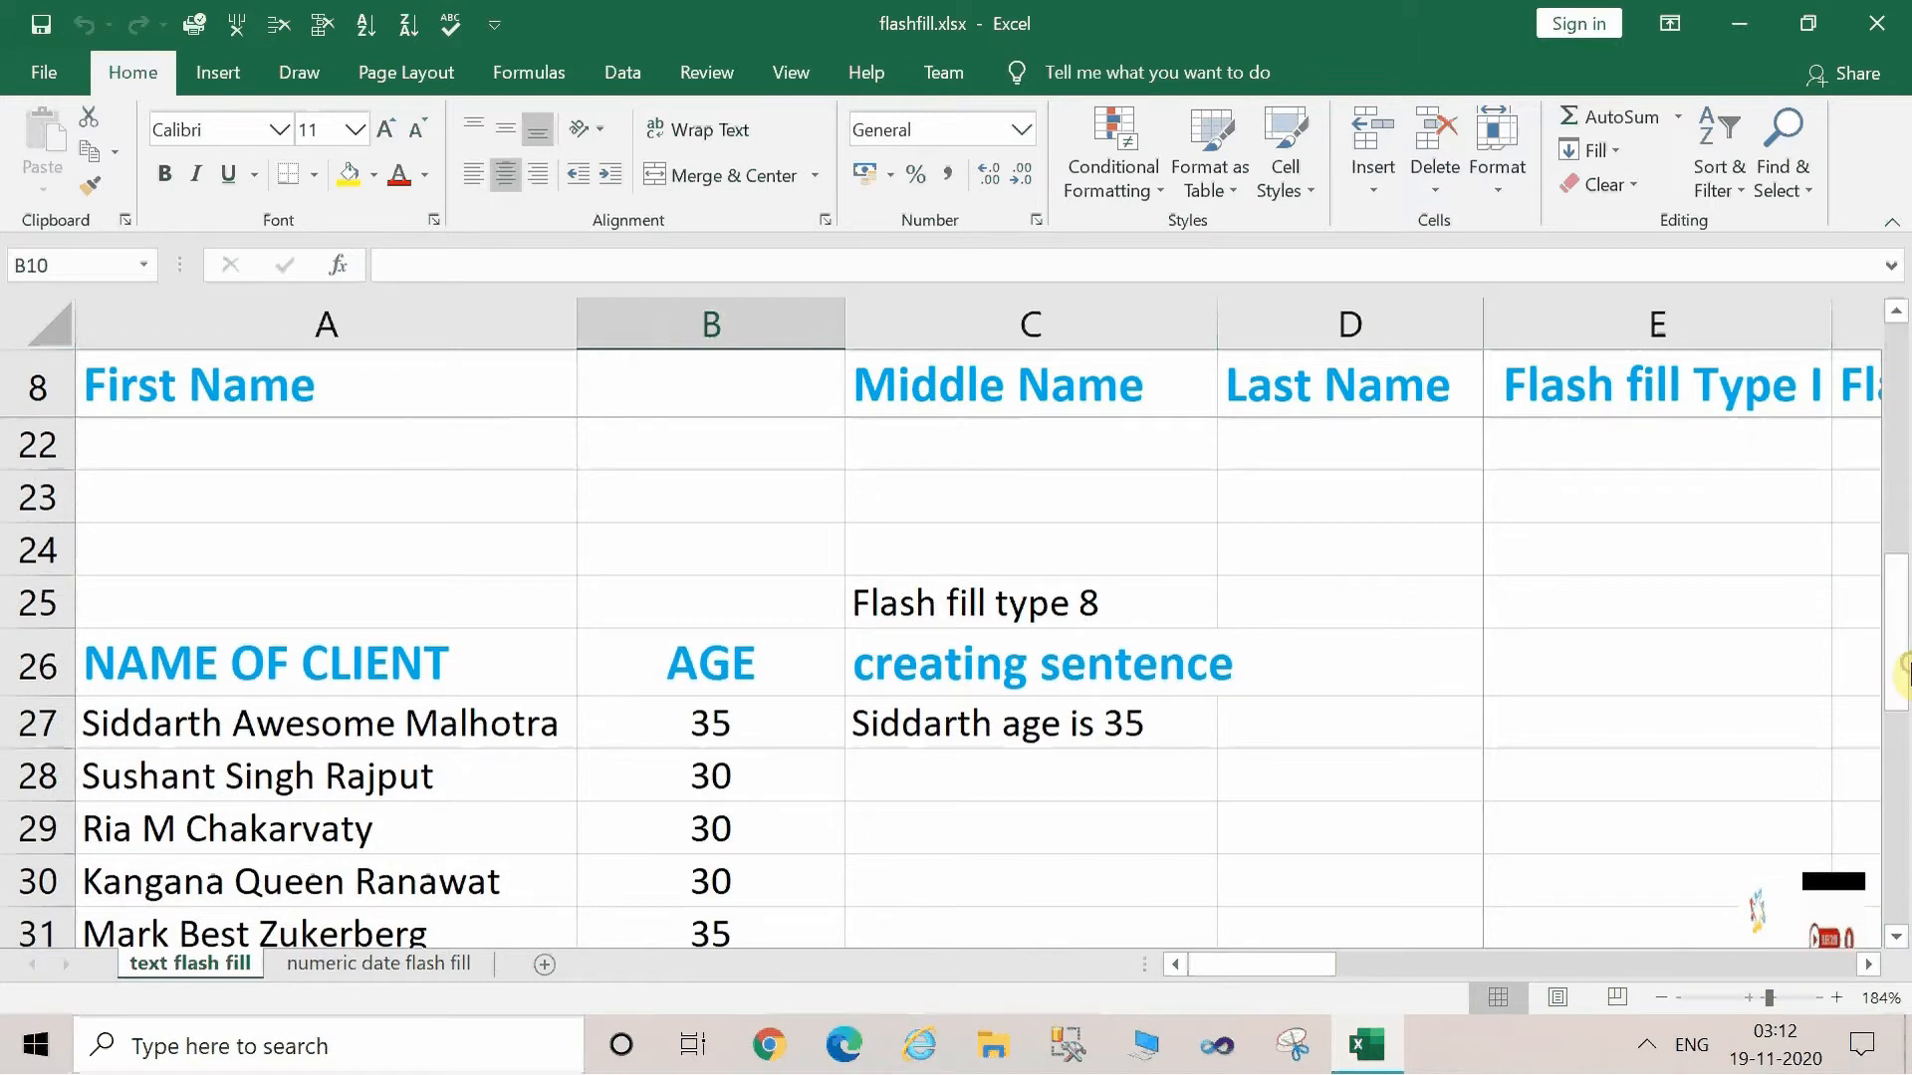
pyautogui.click(478, 491)
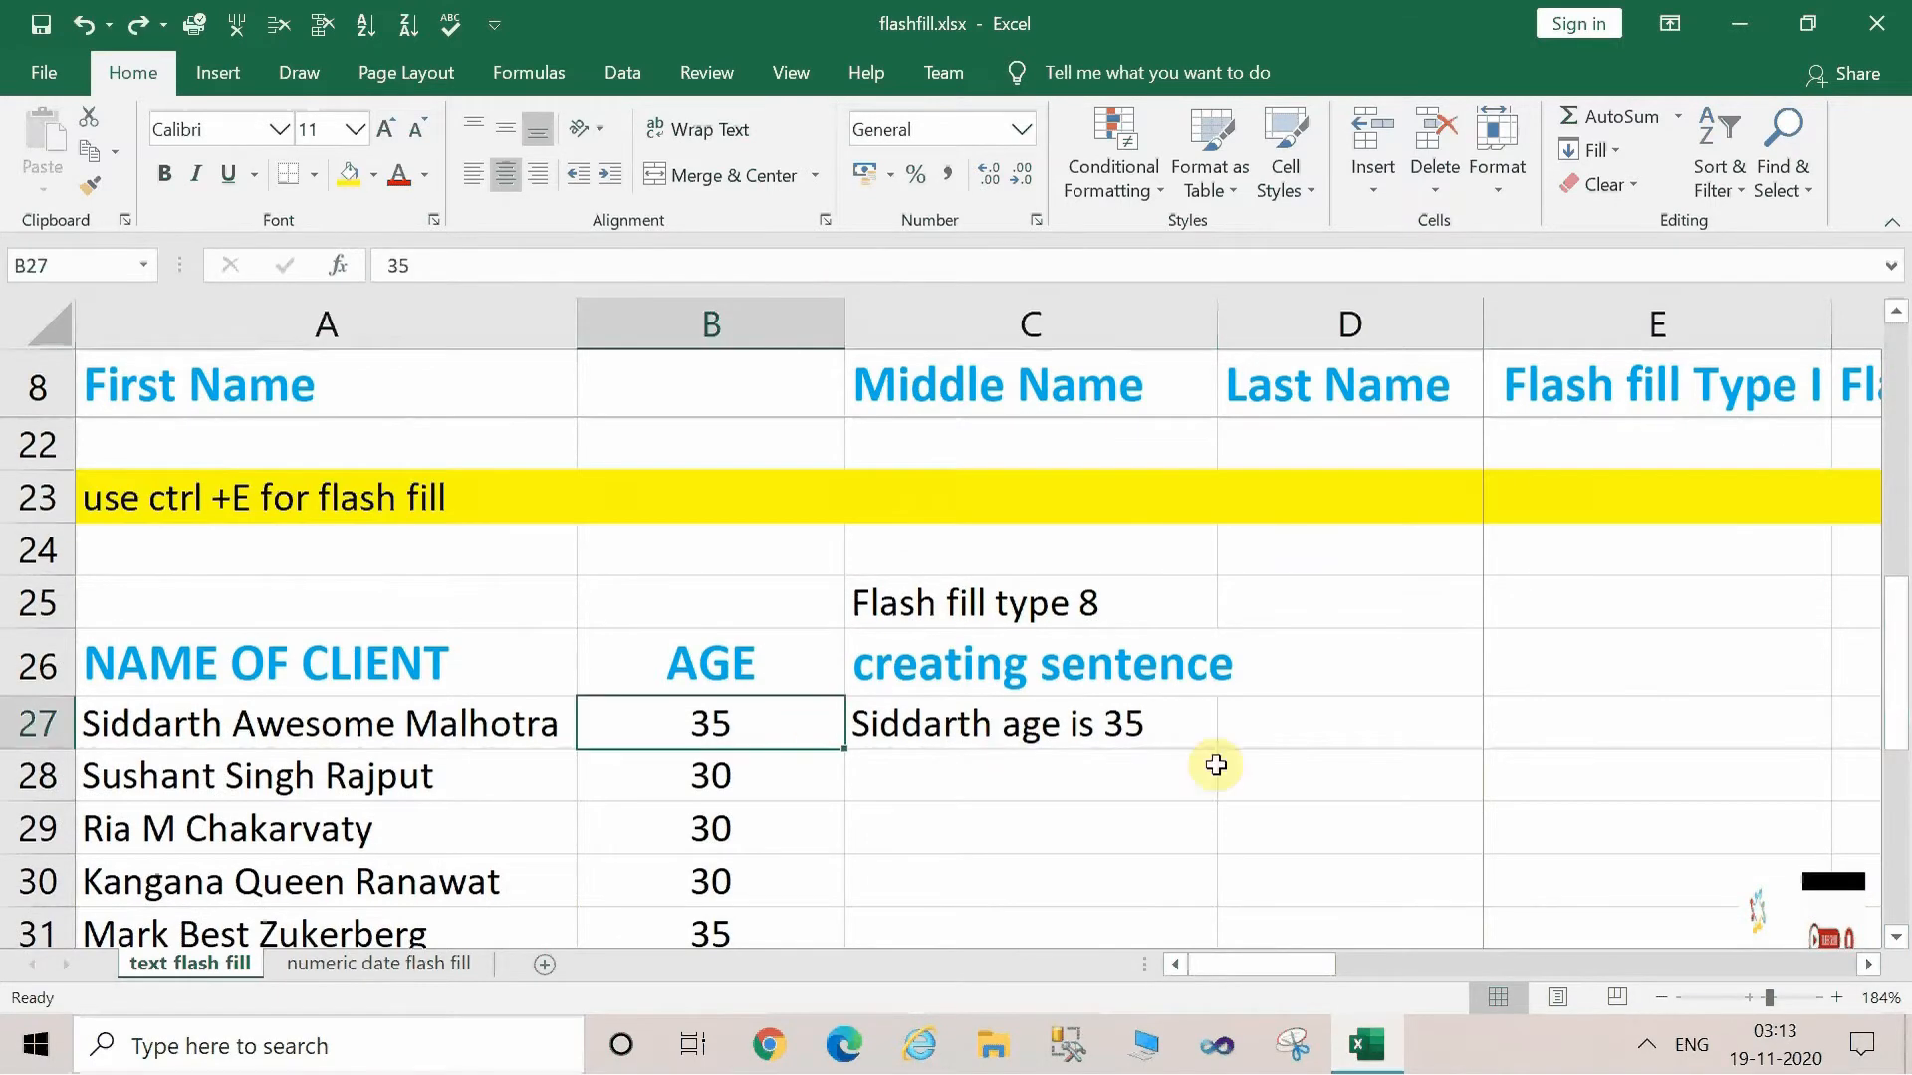
pyautogui.moveTo(1904, 627); pyautogui.dragTo(1904, 742)
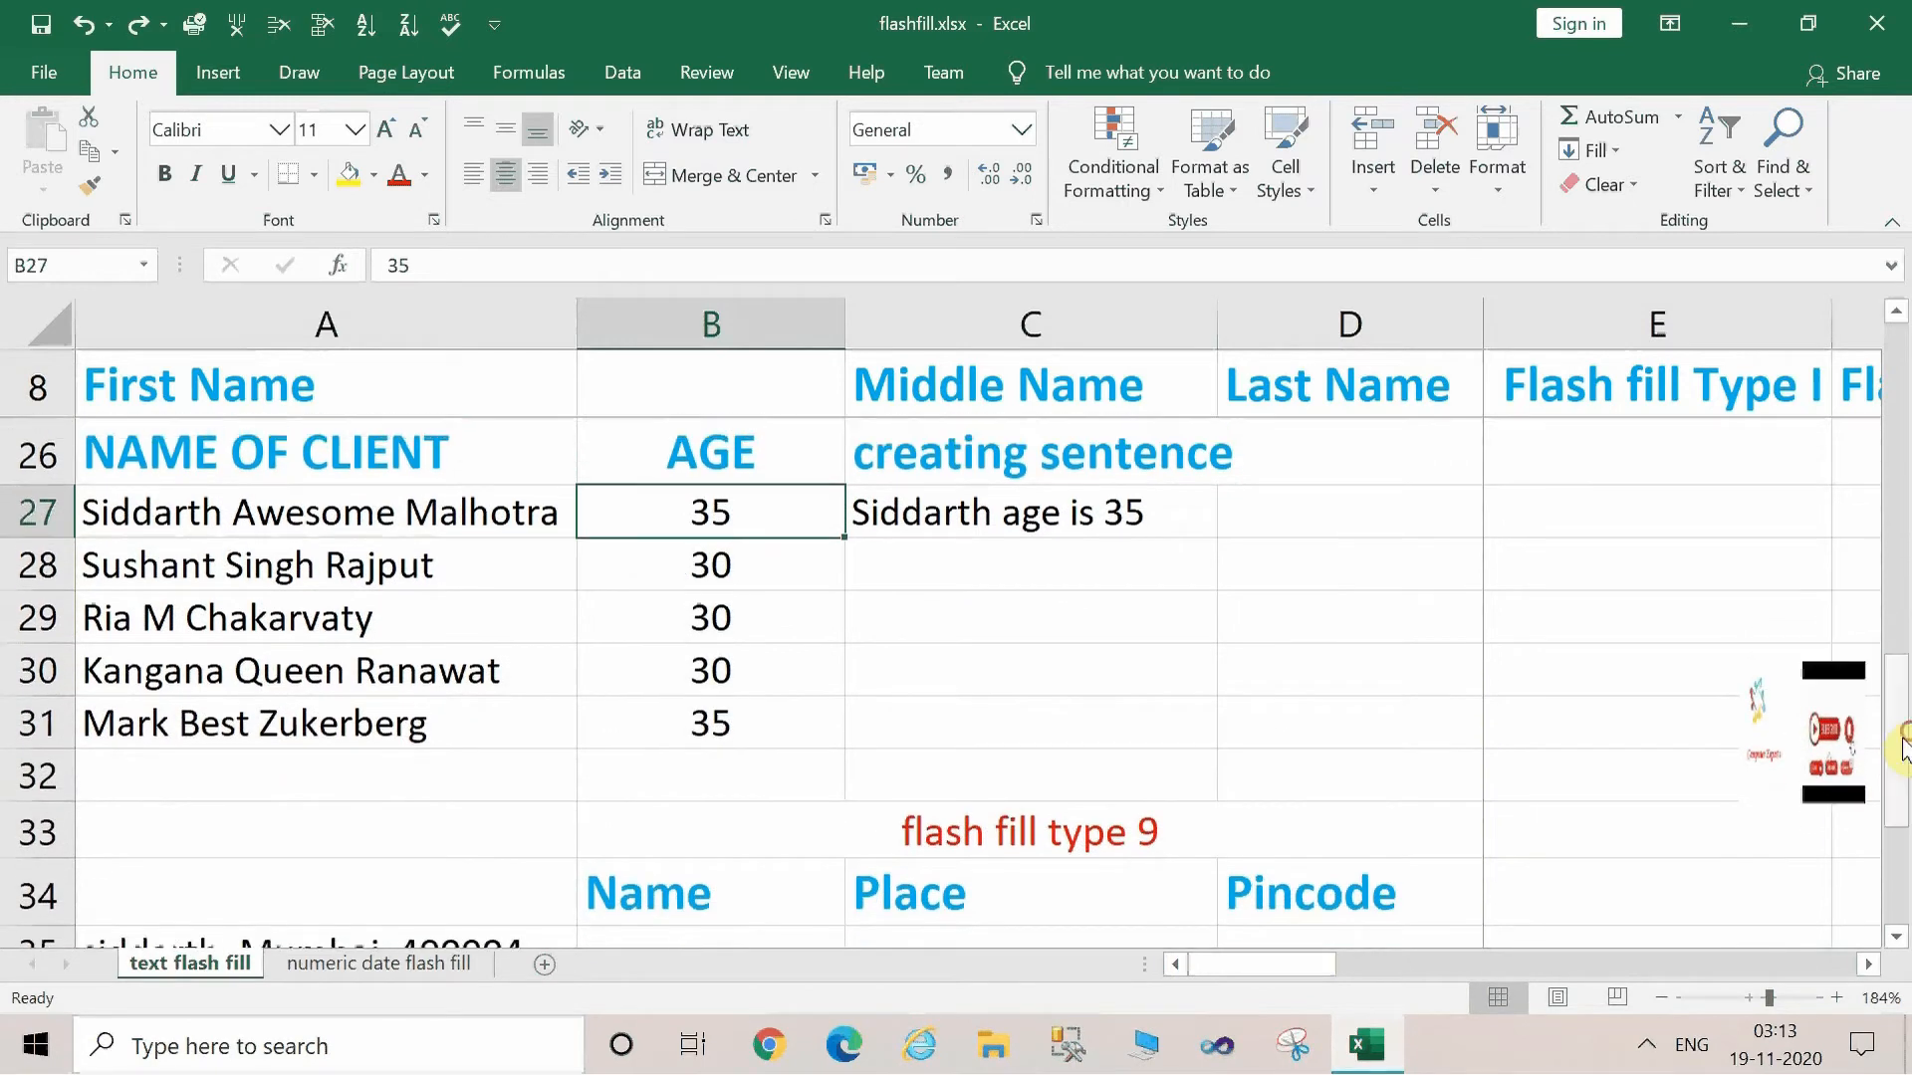
pyautogui.click(888, 516)
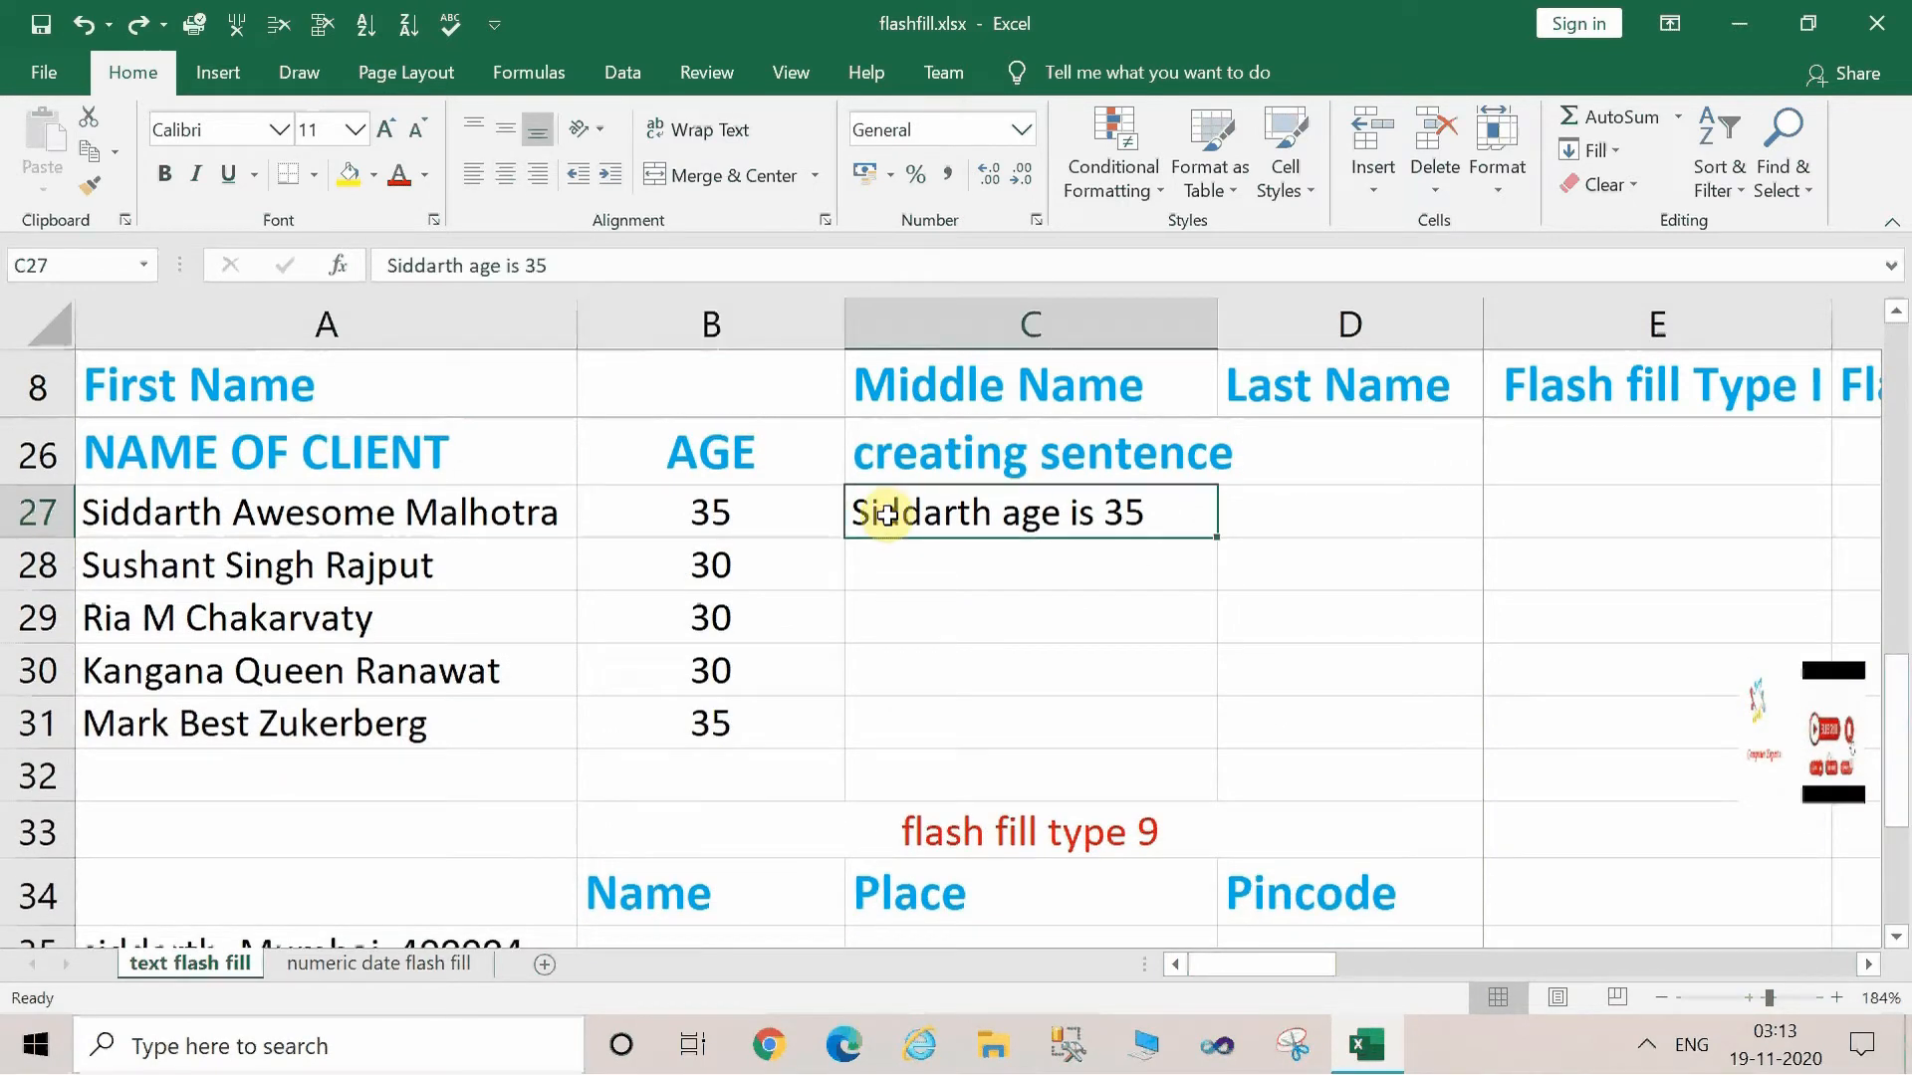
# Retype the C27 sample in lowercase as 'siddarth age is 35'.
pyautogui.press('BackSpace')
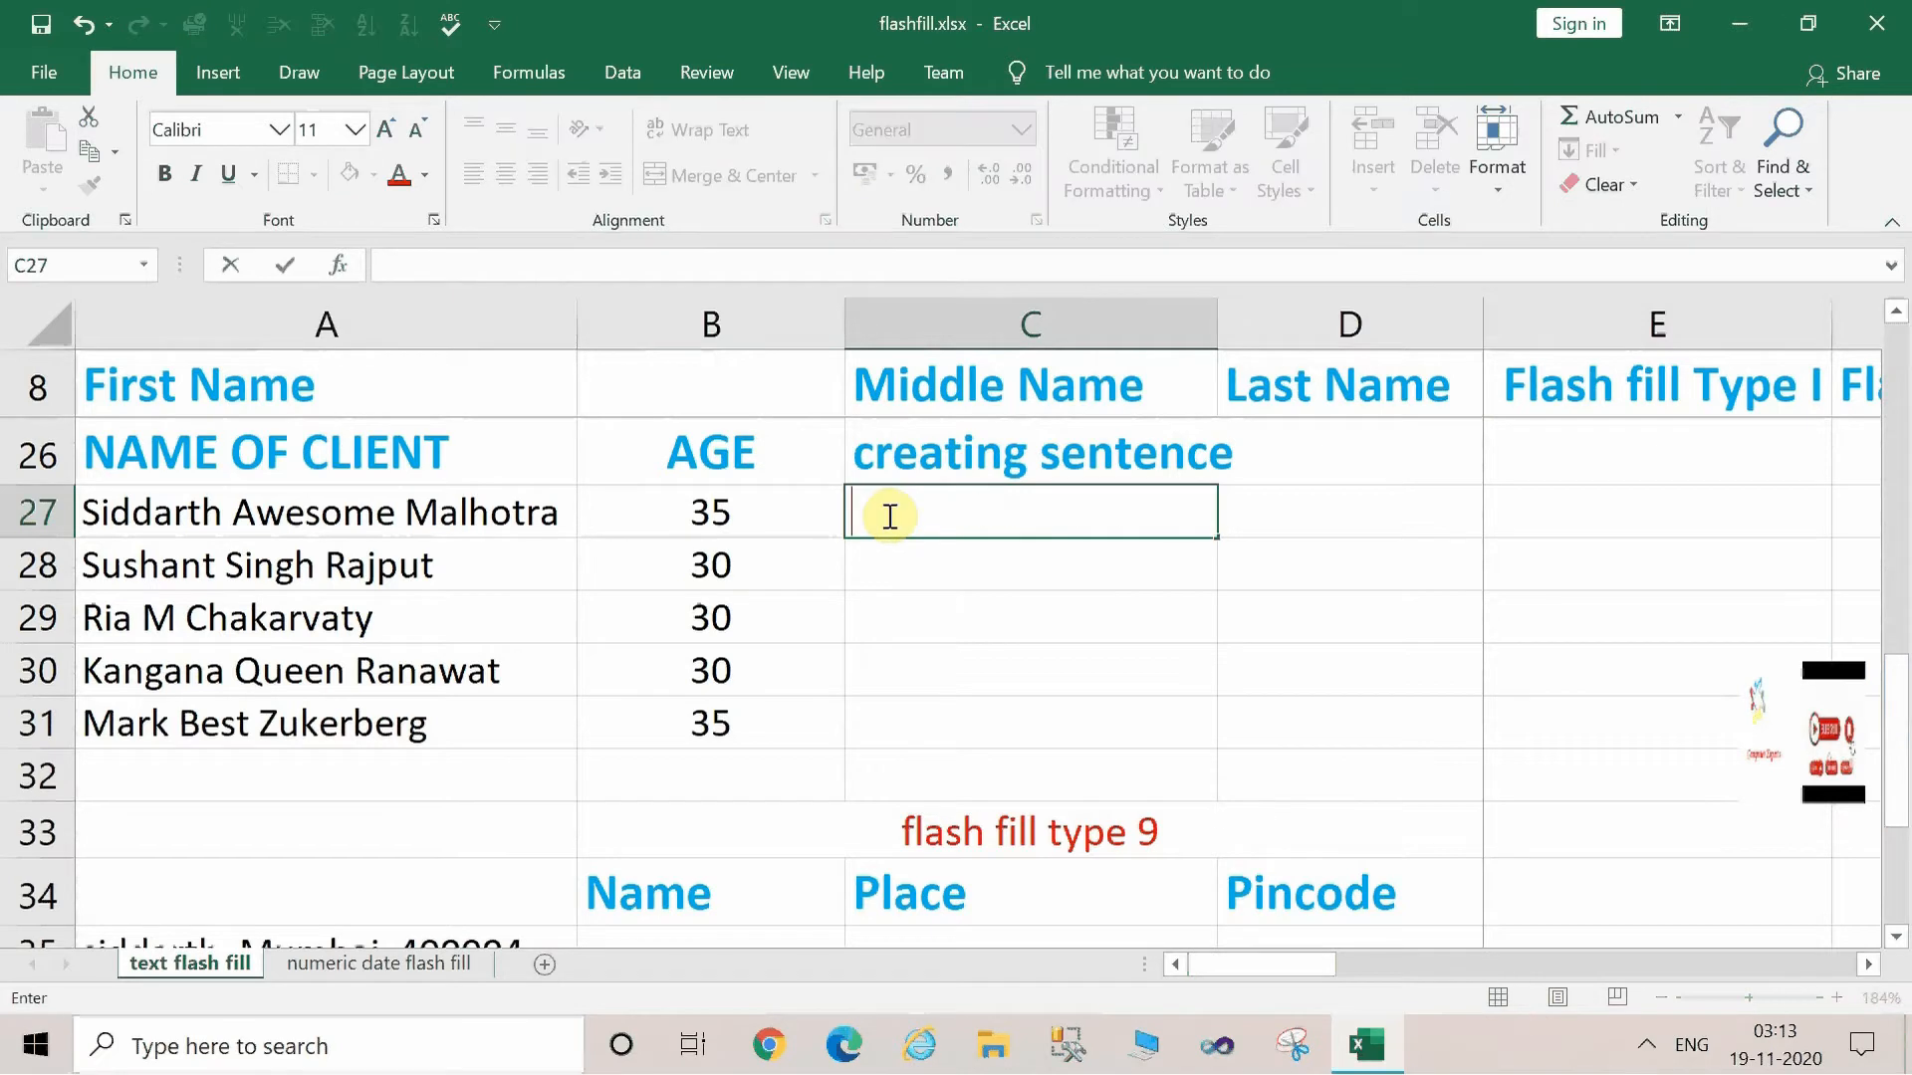
pyautogui.write('siddarth age is 35')
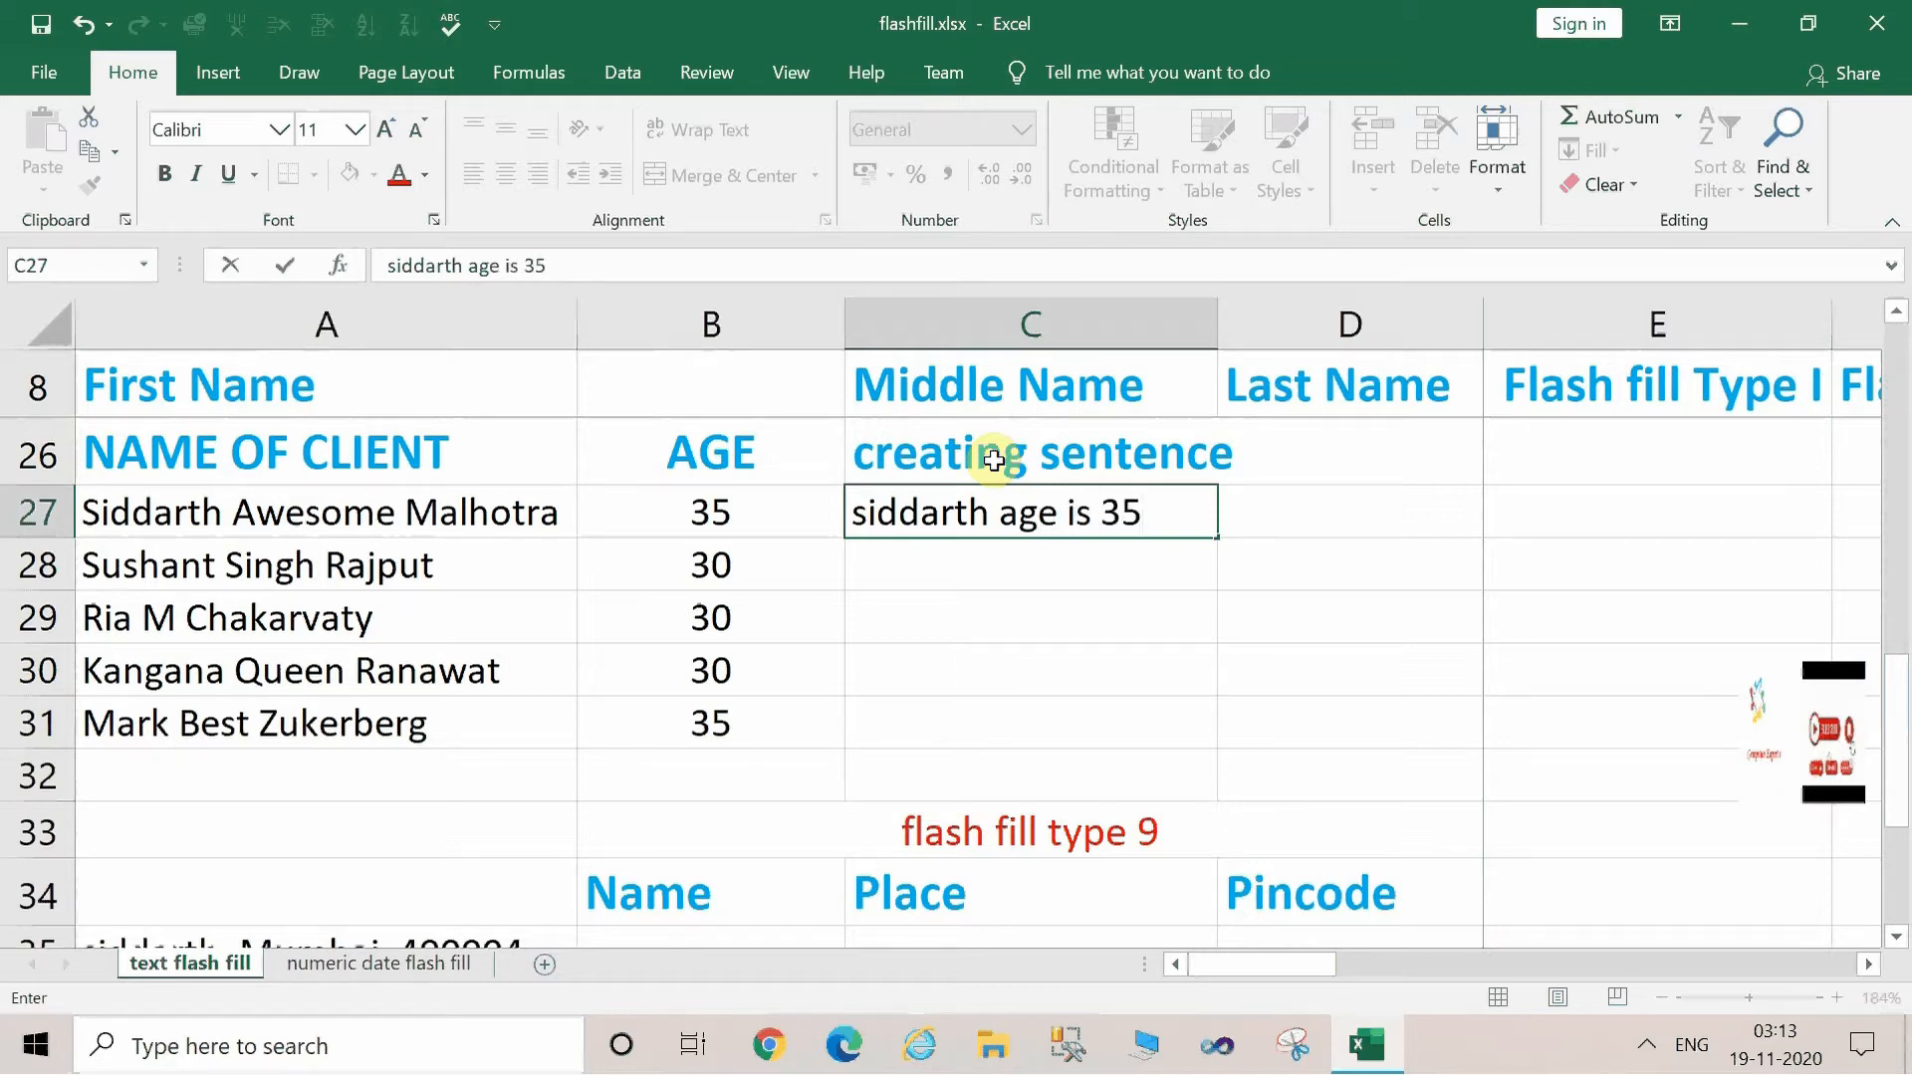
pyautogui.press('Return')
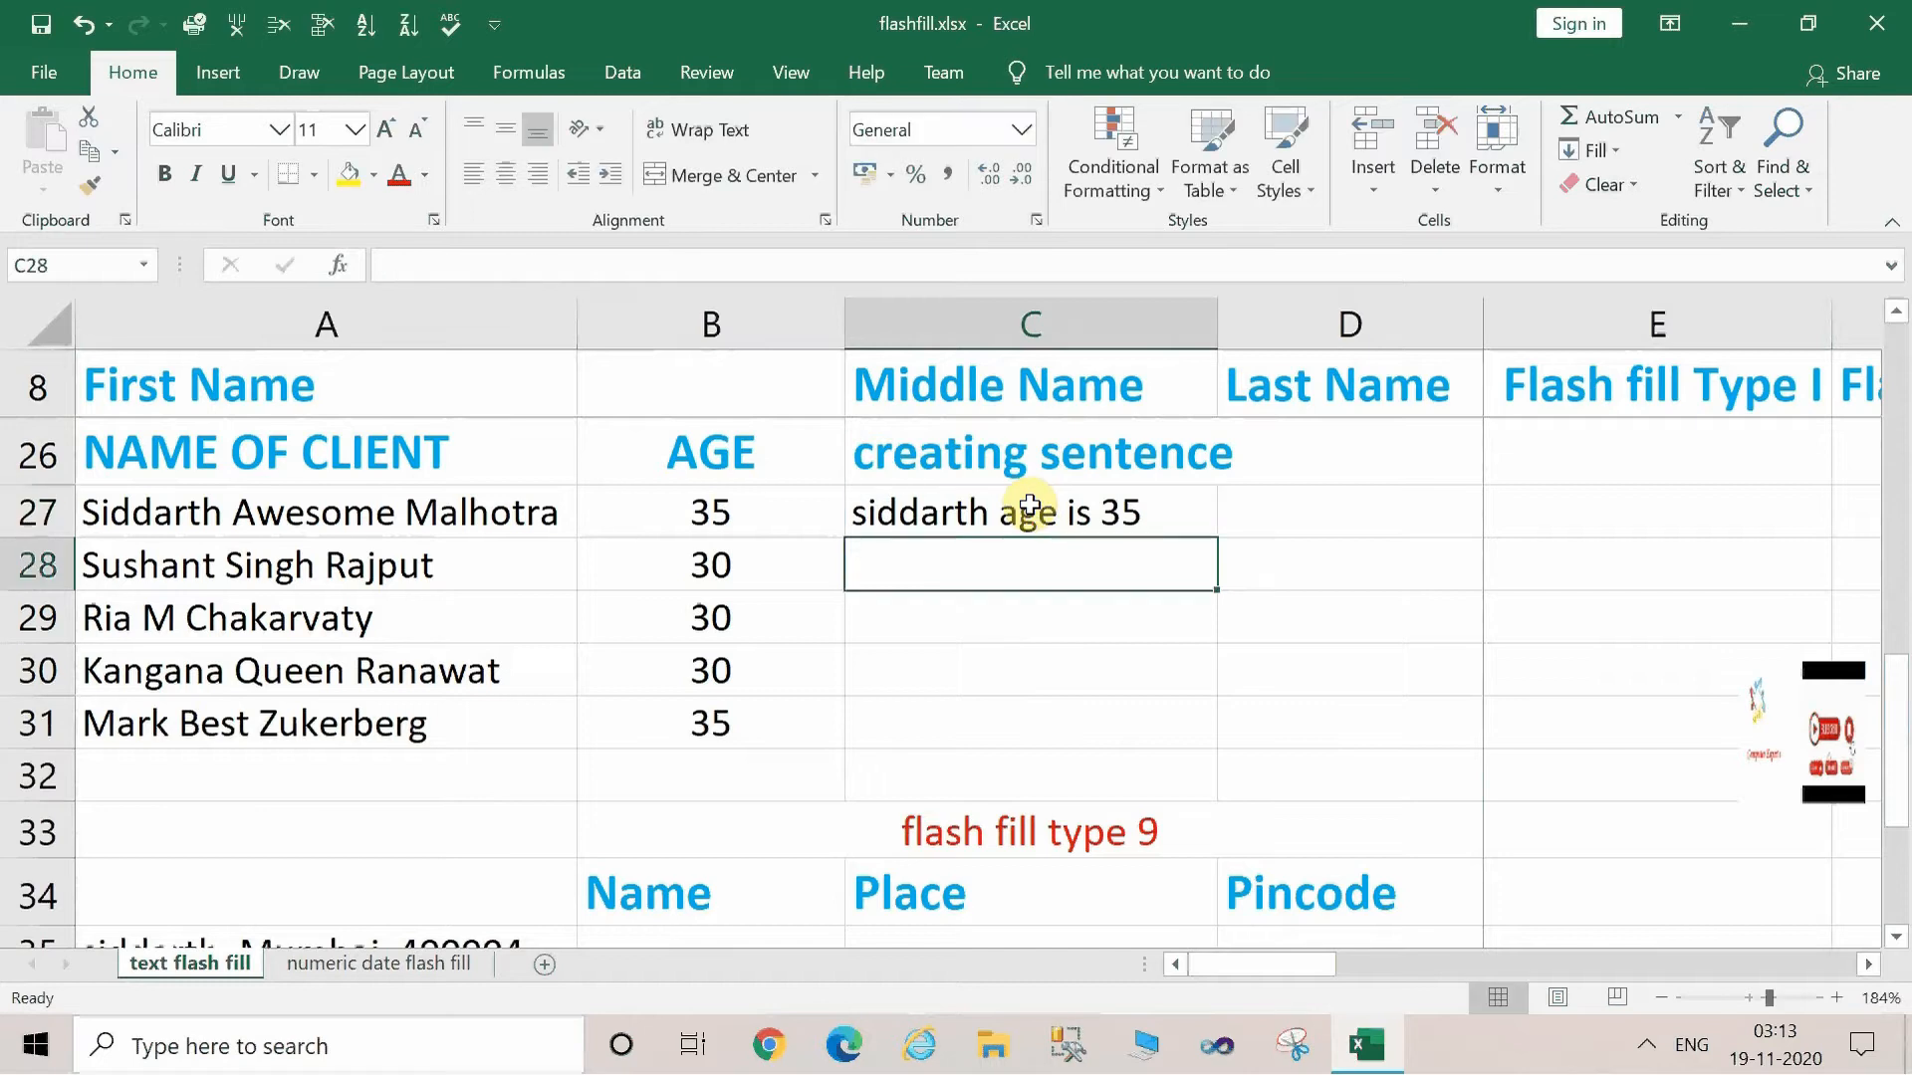
# Check the client name in A27 and age in B27, then select empty cell C28.
pyautogui.click(161, 493)
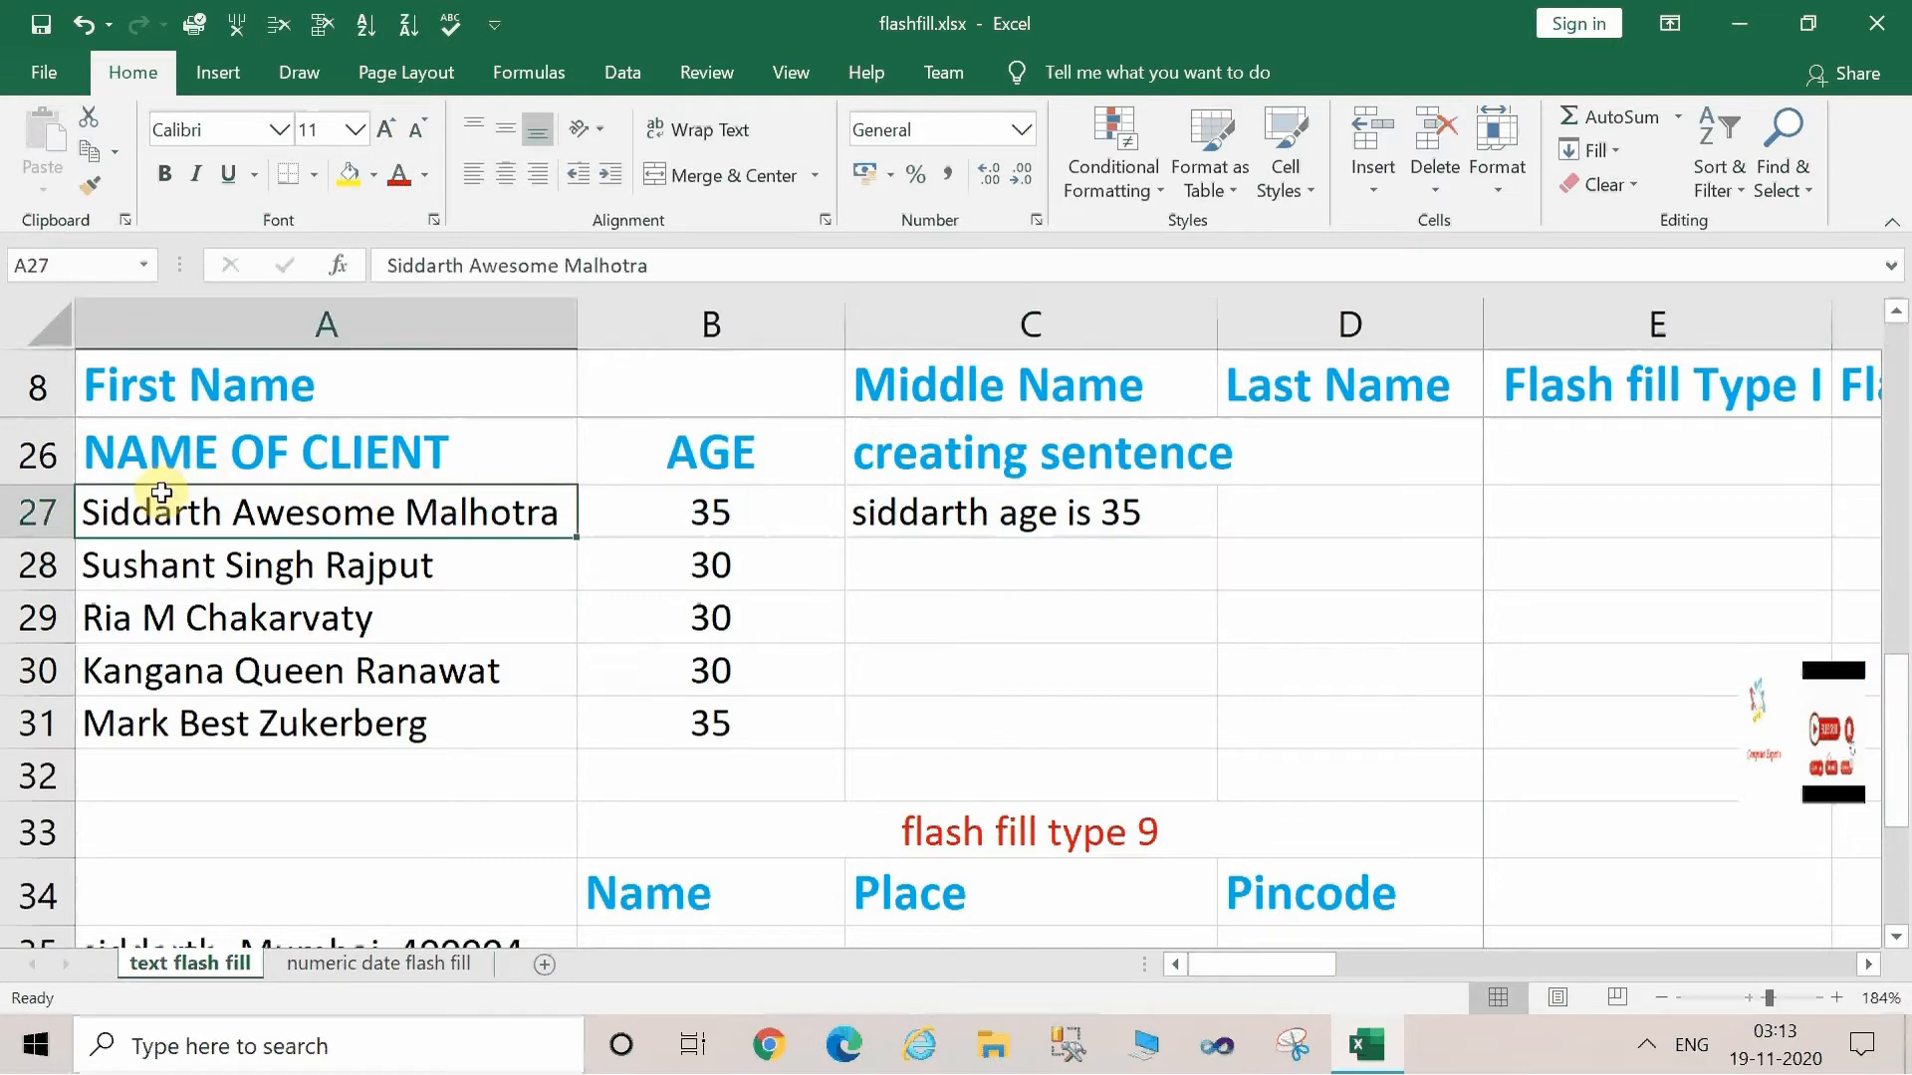
pyautogui.click(674, 517)
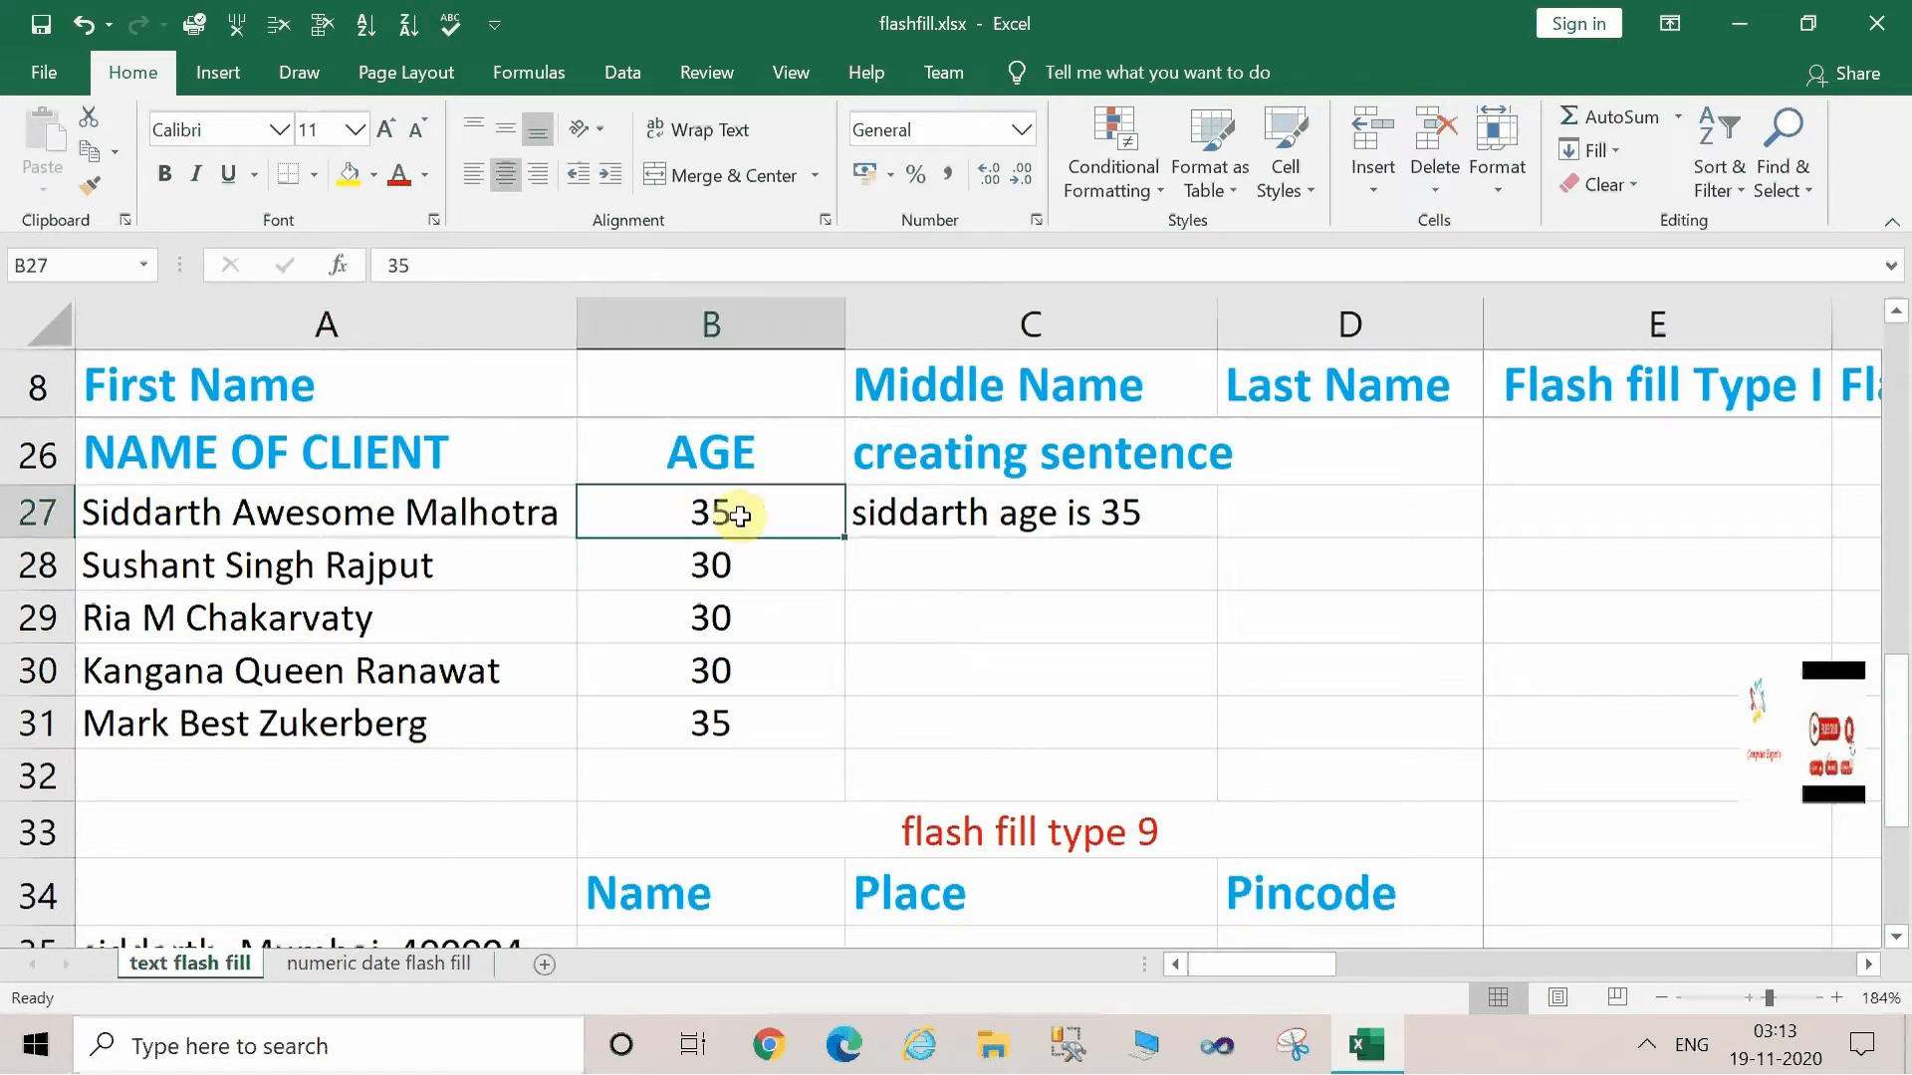
pyautogui.click(1015, 517)
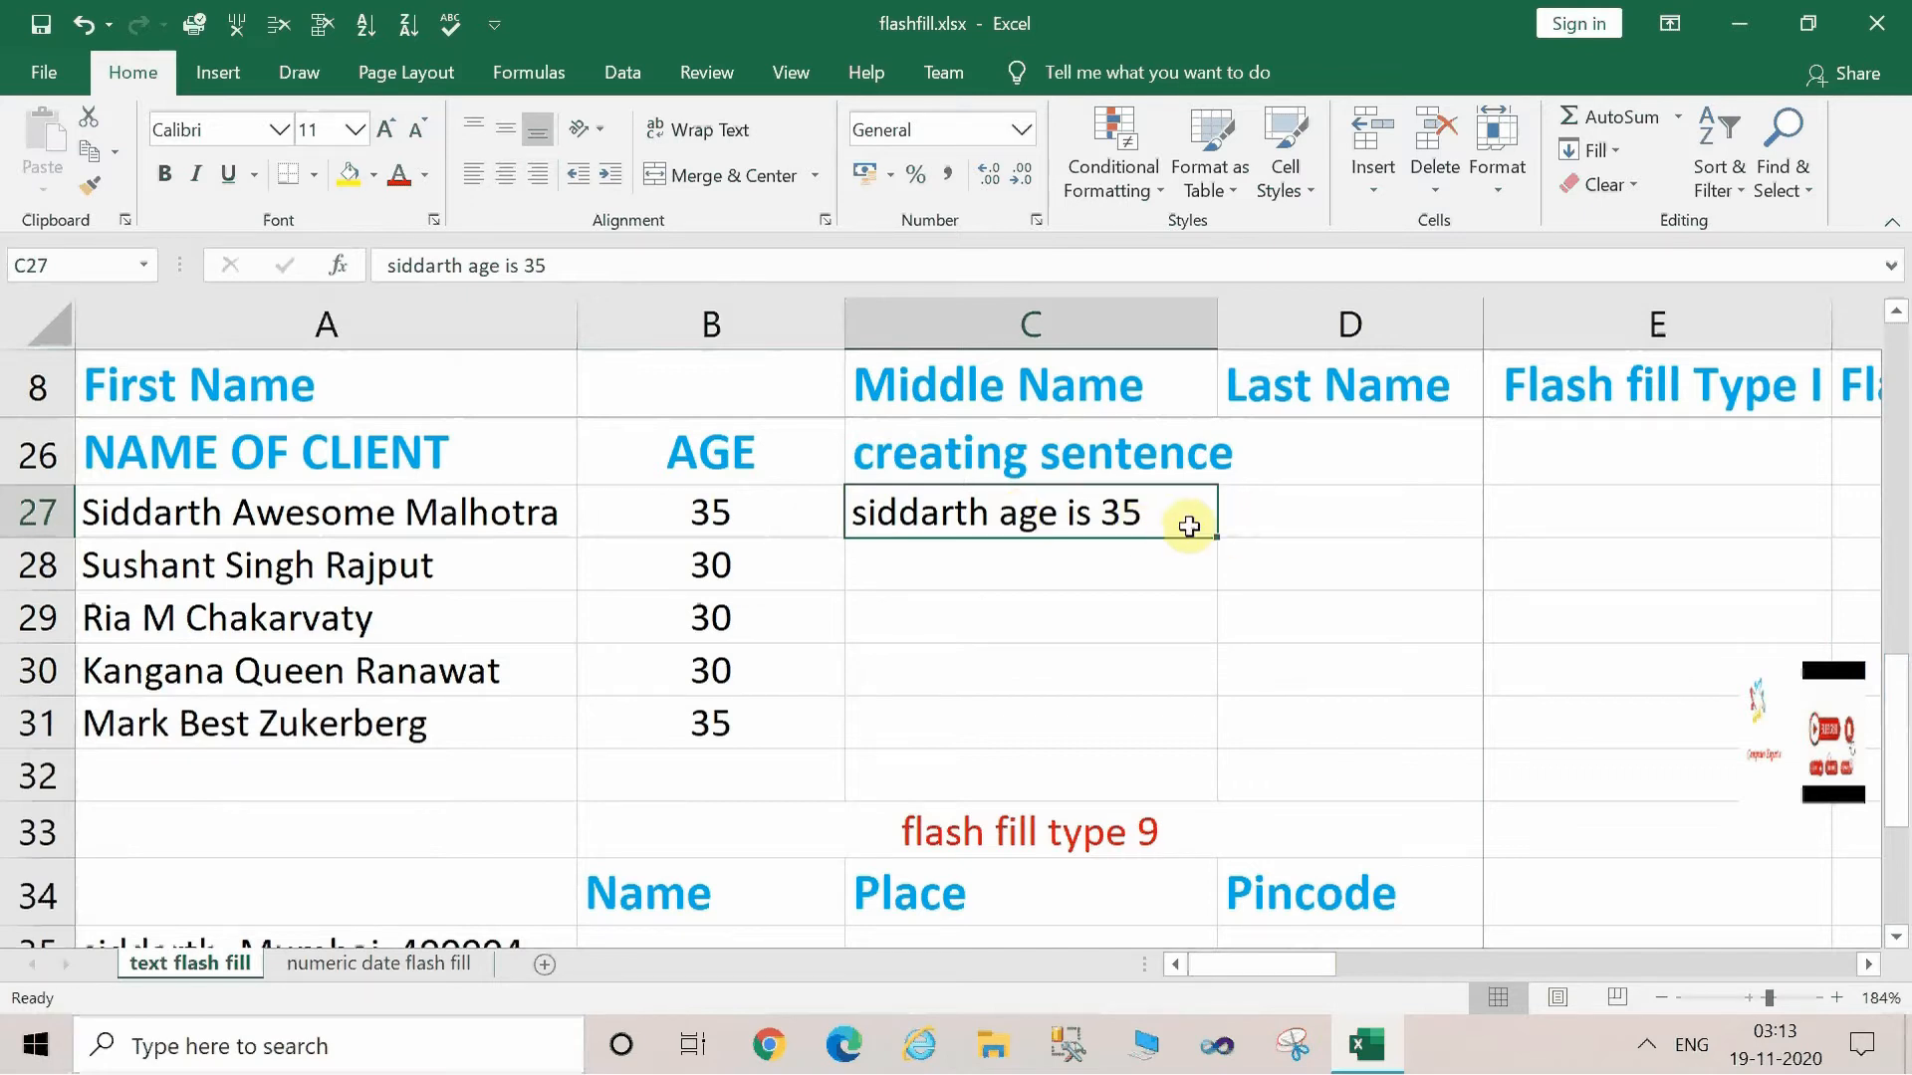
pyautogui.click(996, 568)
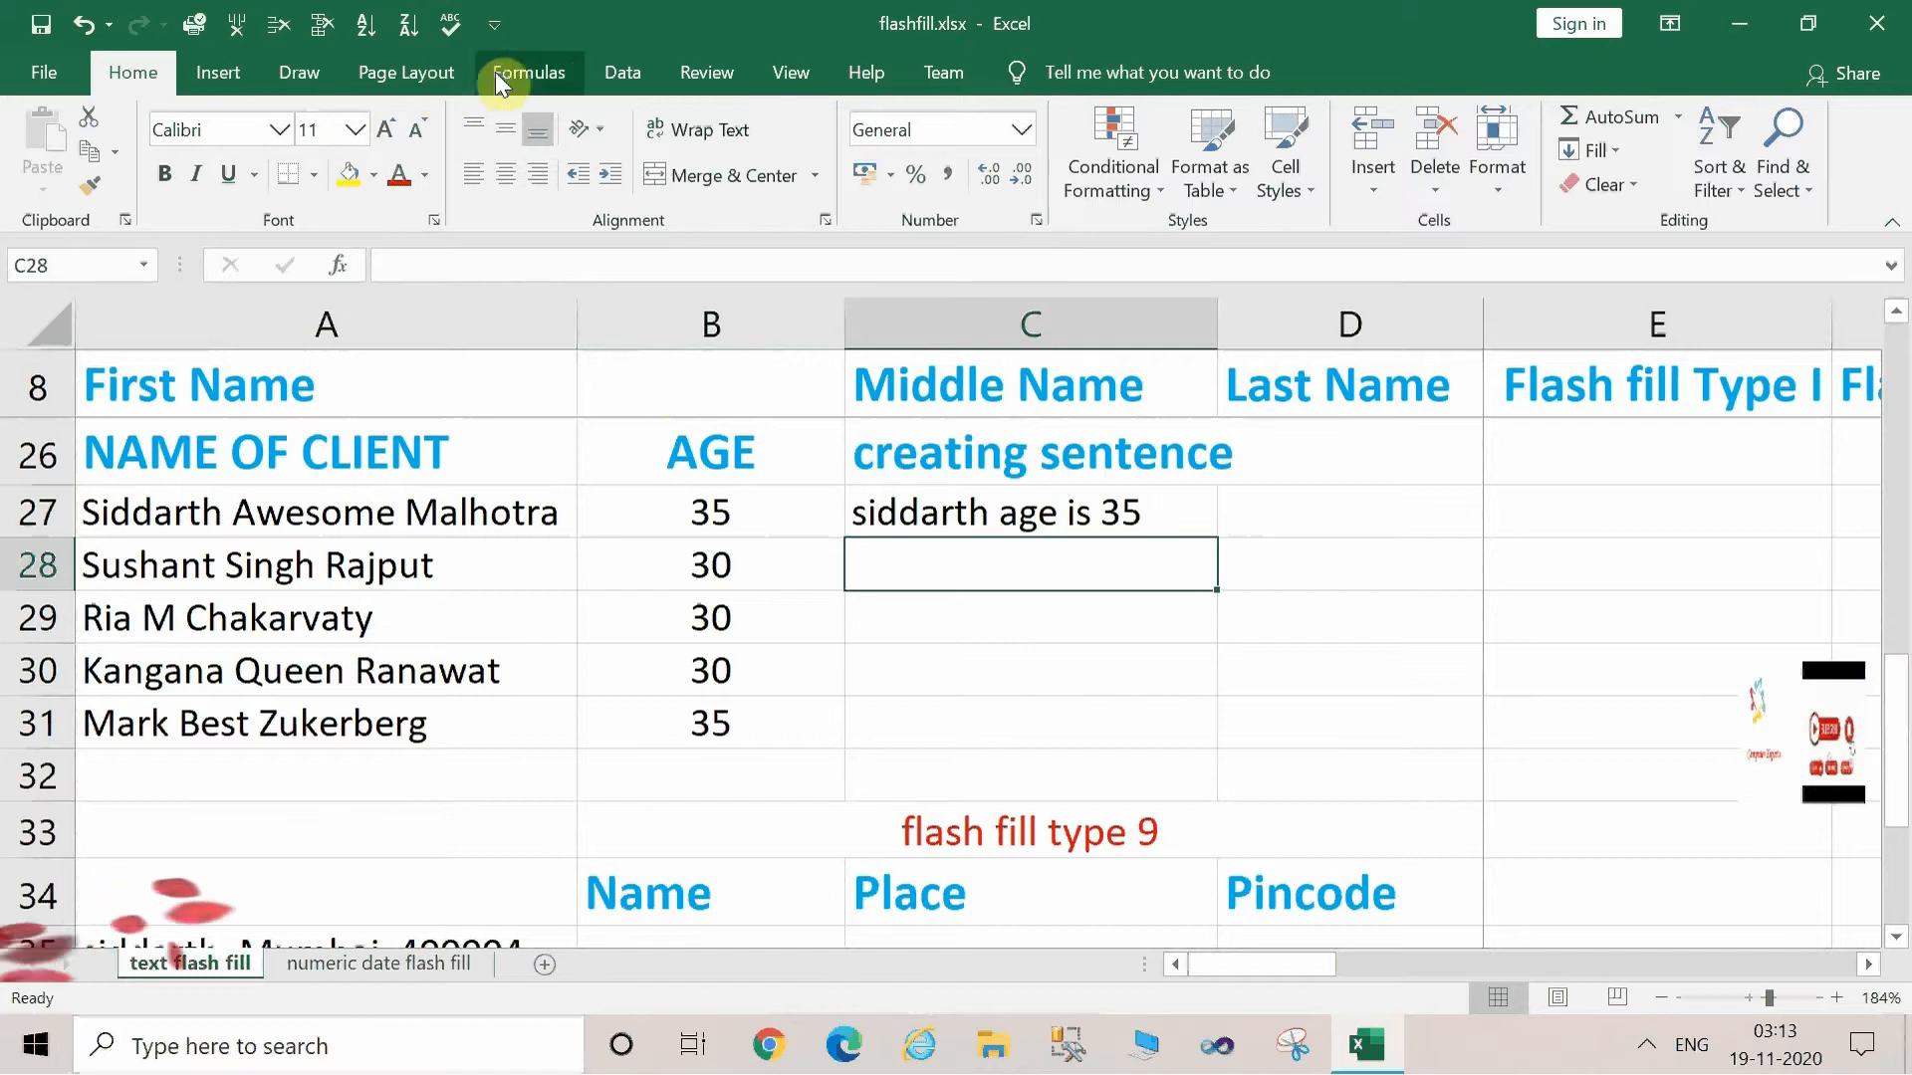
pyautogui.click(628, 74)
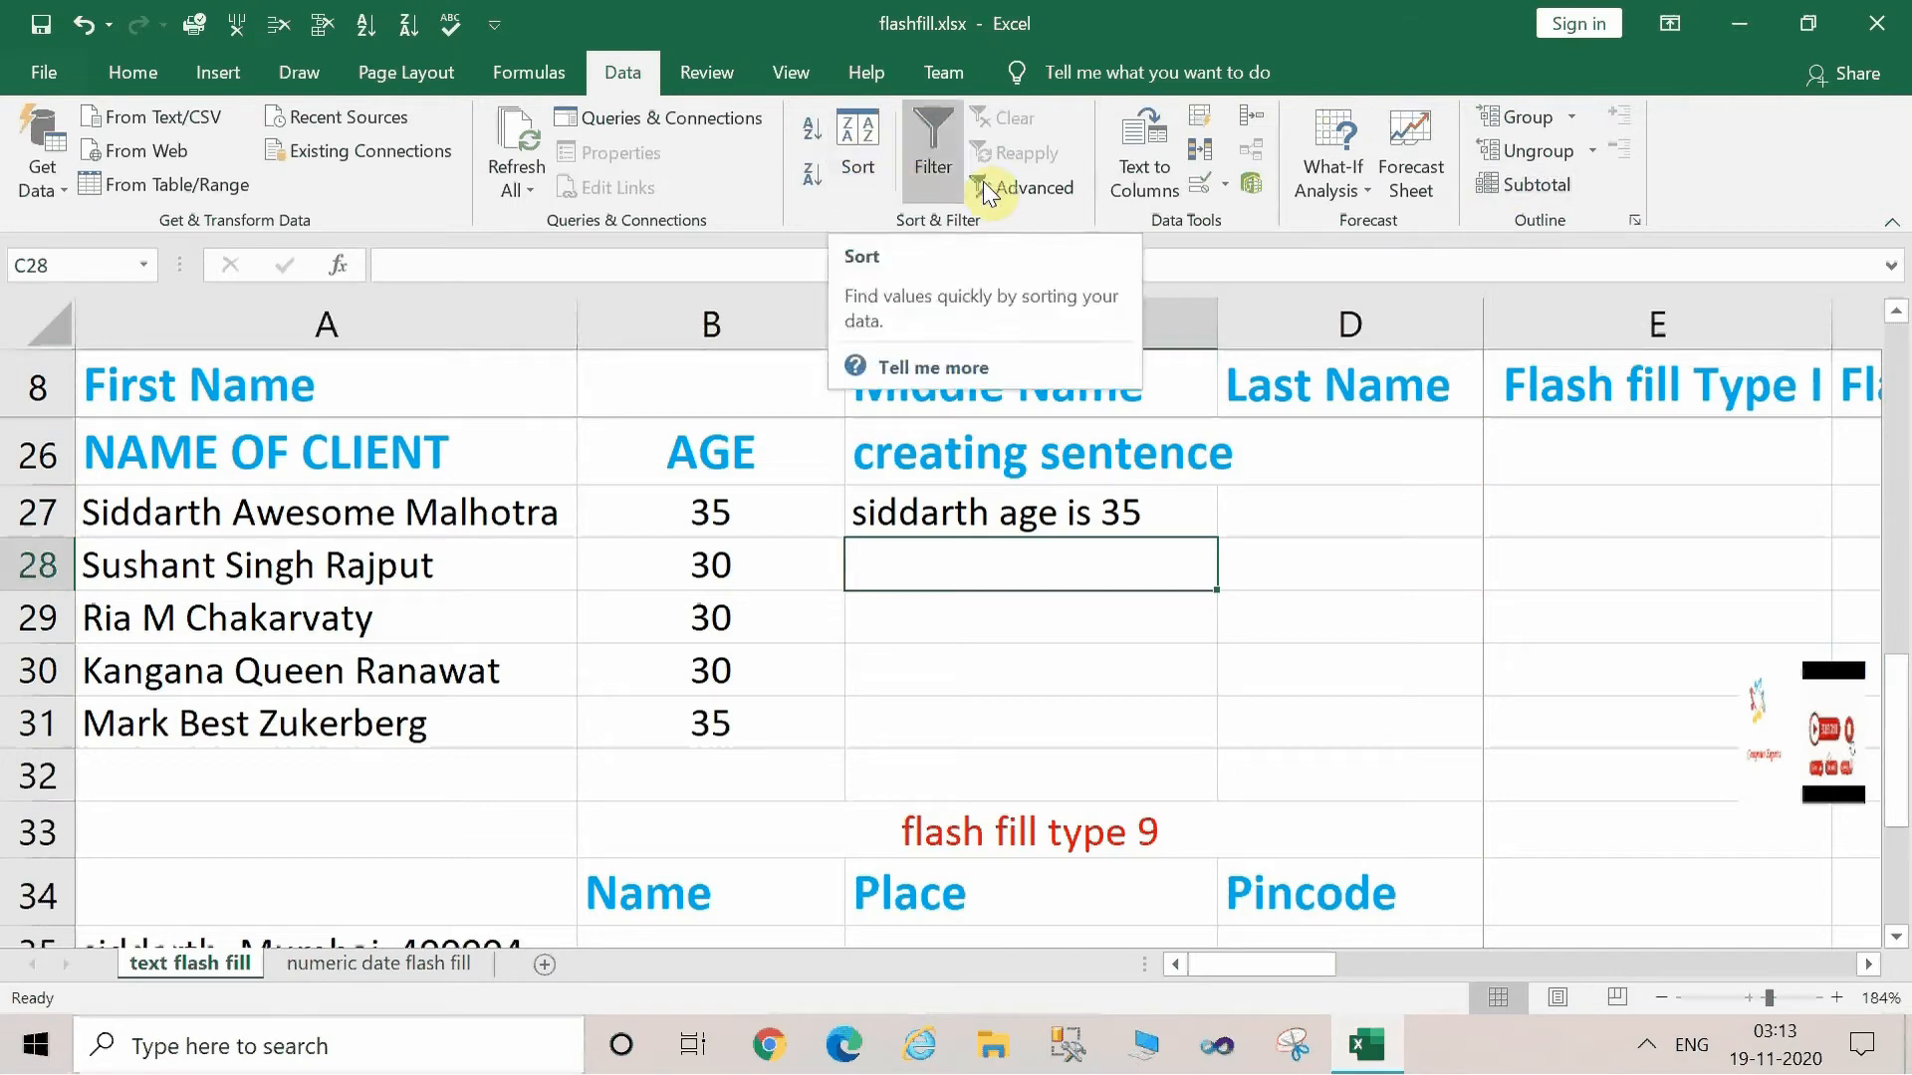
# Dismiss the Advanced Filter dialog and Flash Fill the C28–C31 sentences with Ctrl+E.
pyautogui.click(1026, 187)
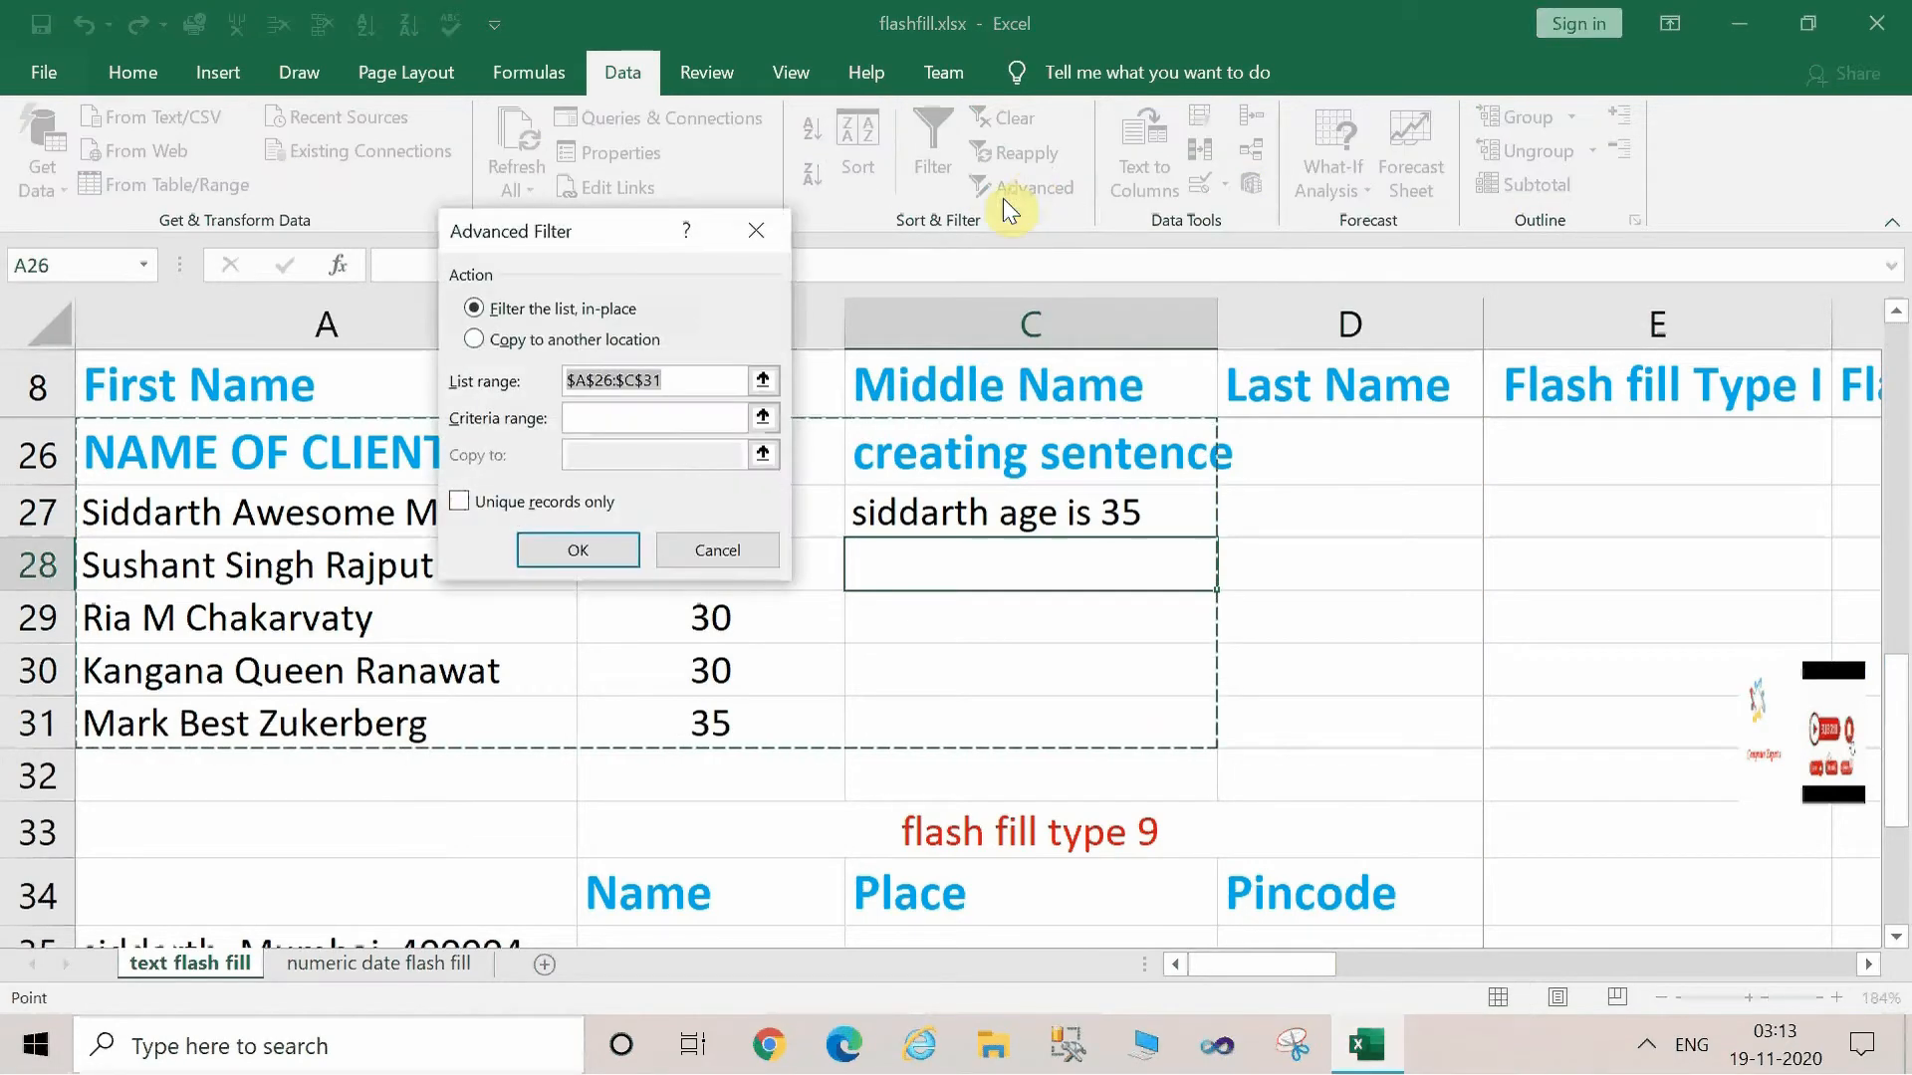
pyautogui.click(762, 231)
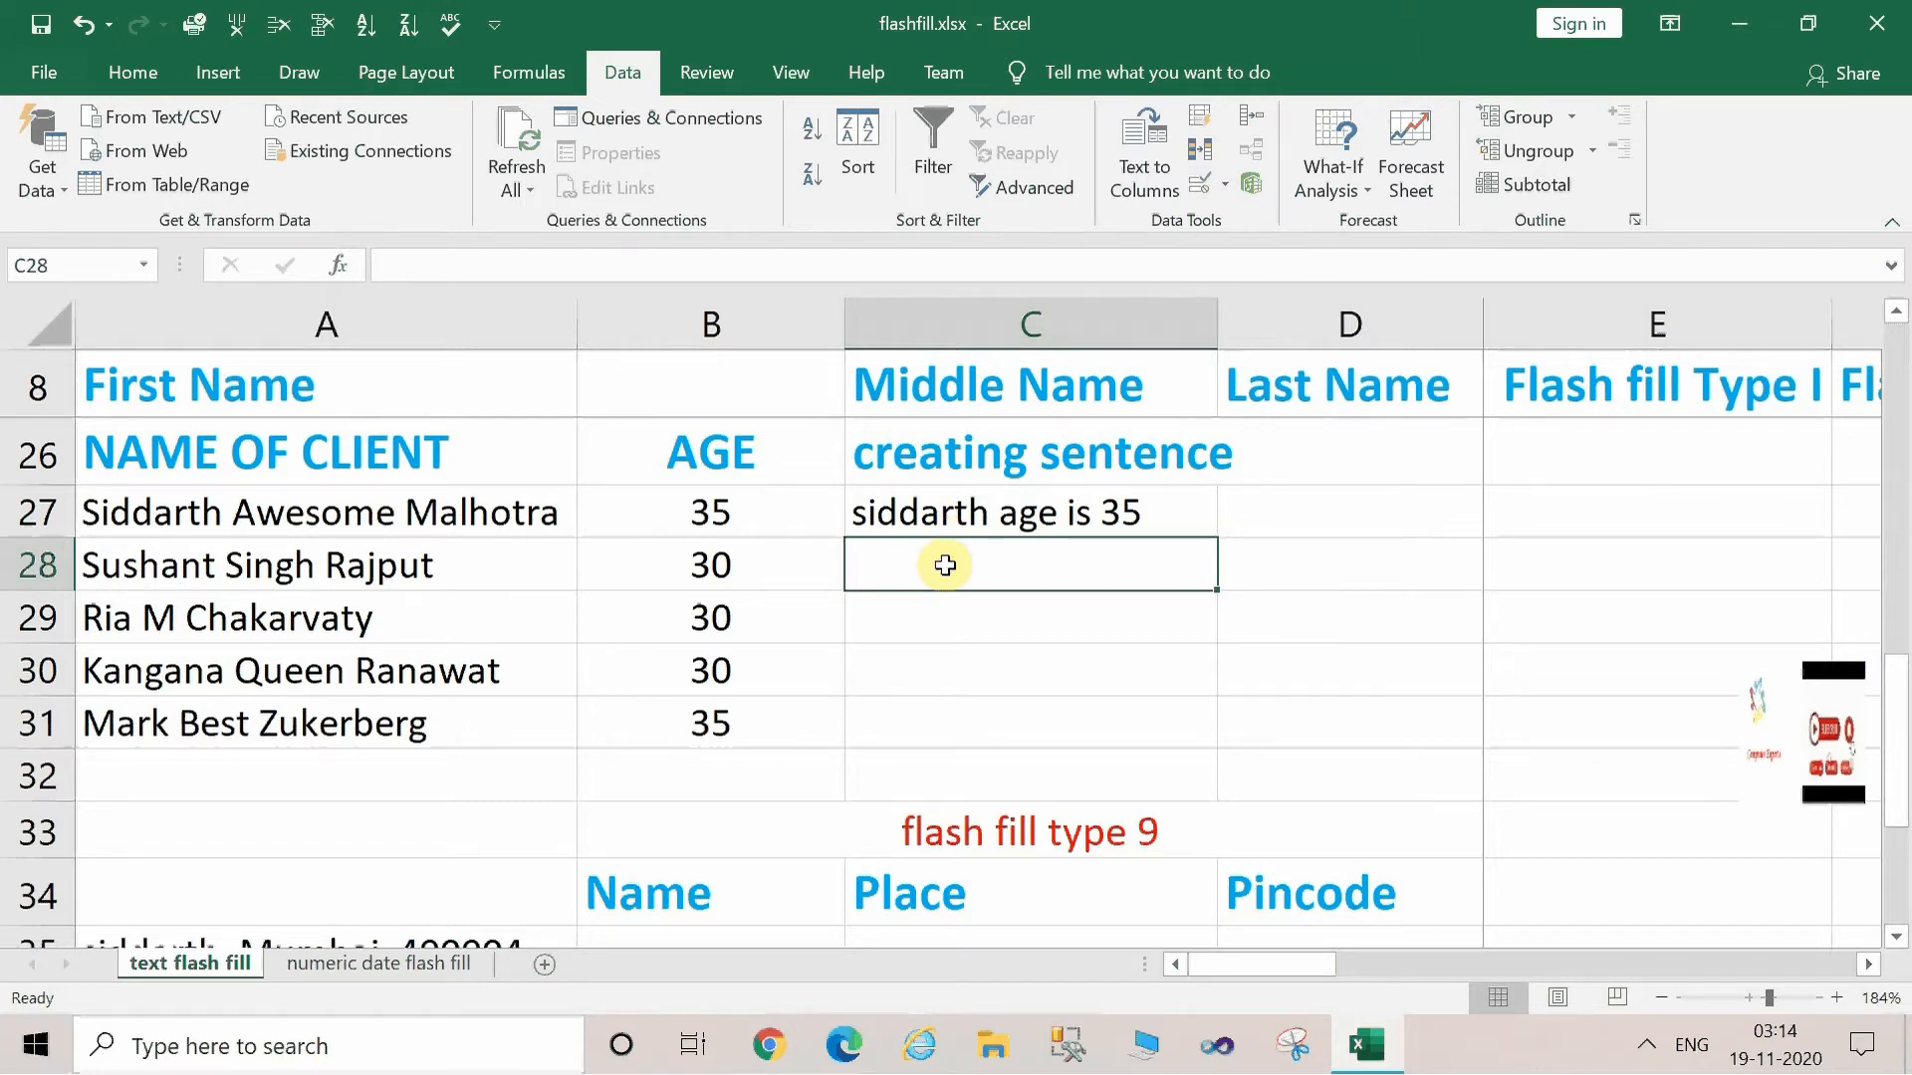
pyautogui.hotkey('ctrl', 'e')
# Clear the C26 header and the filled C28–C31 sentences, then re-run Flash Fill from C27.
pyautogui.click(973, 450)
pyautogui.press('Delete')
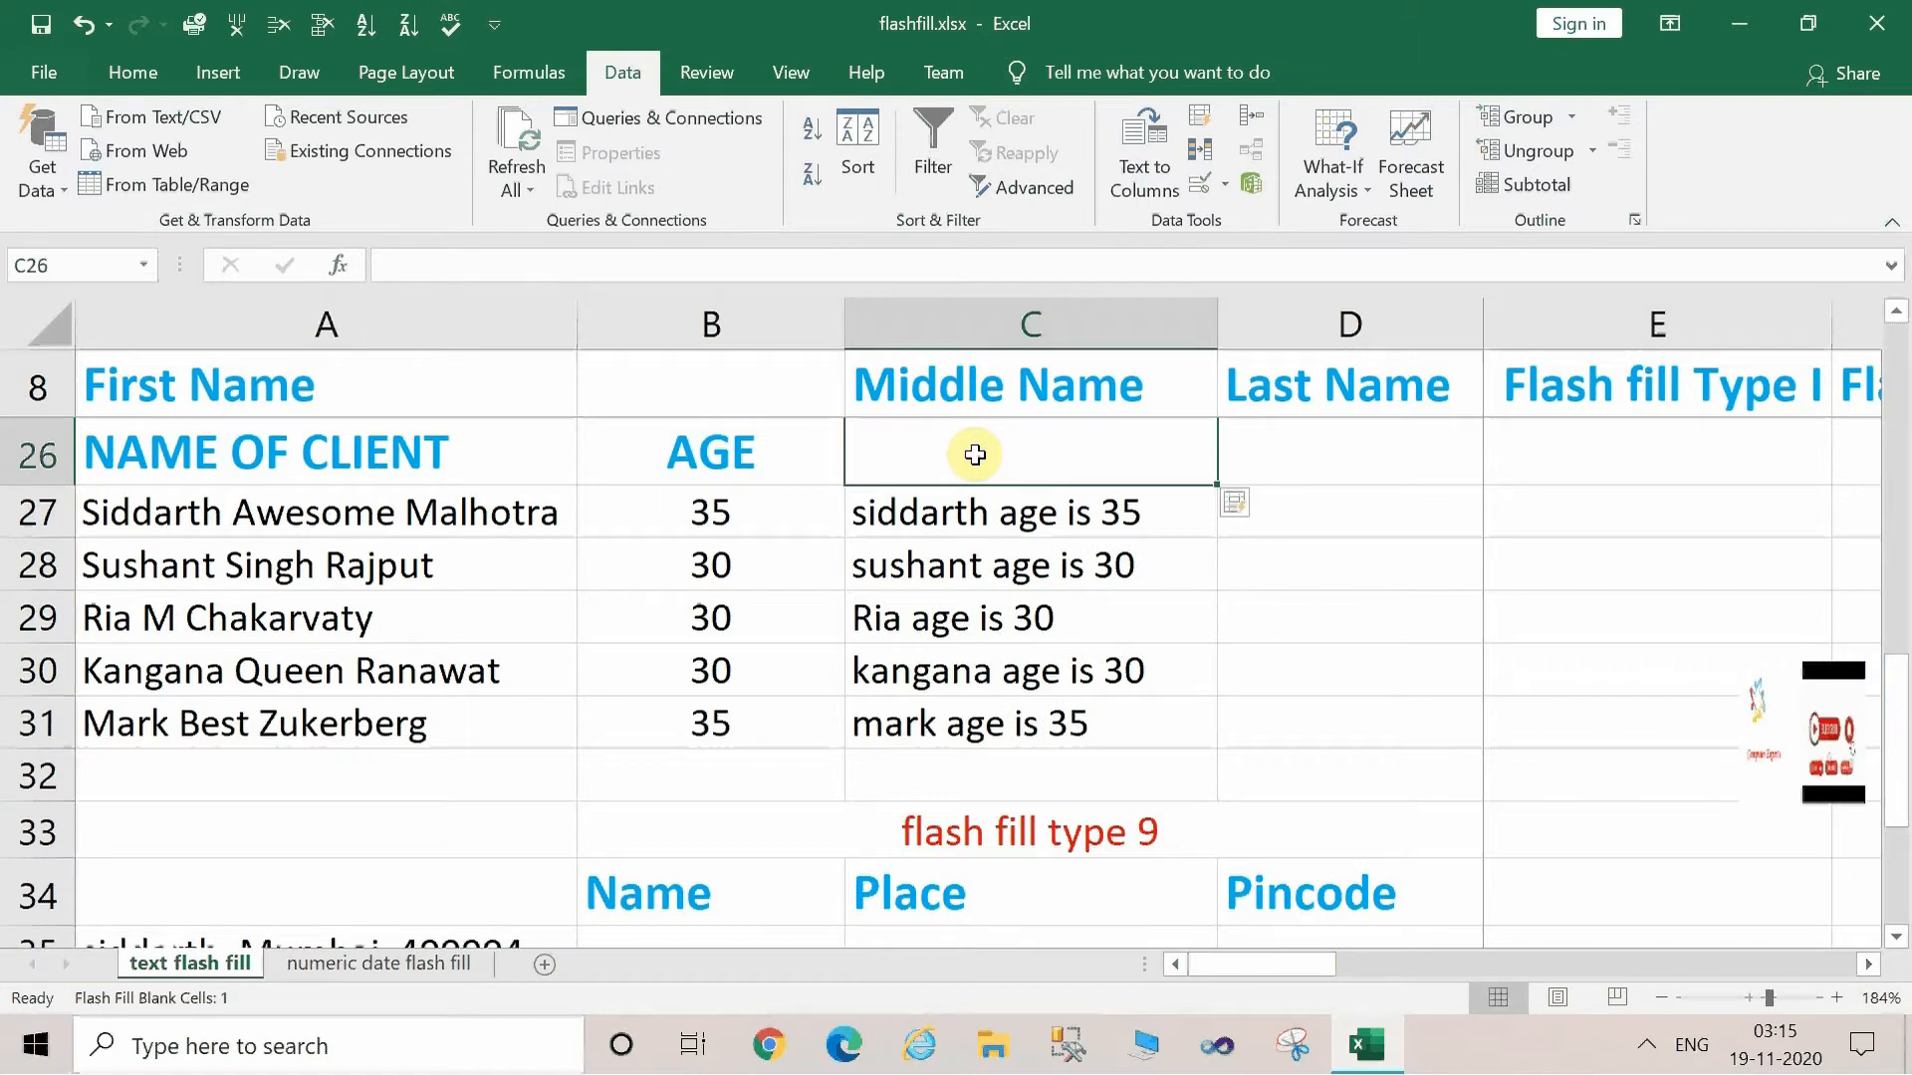
pyautogui.click(1004, 508)
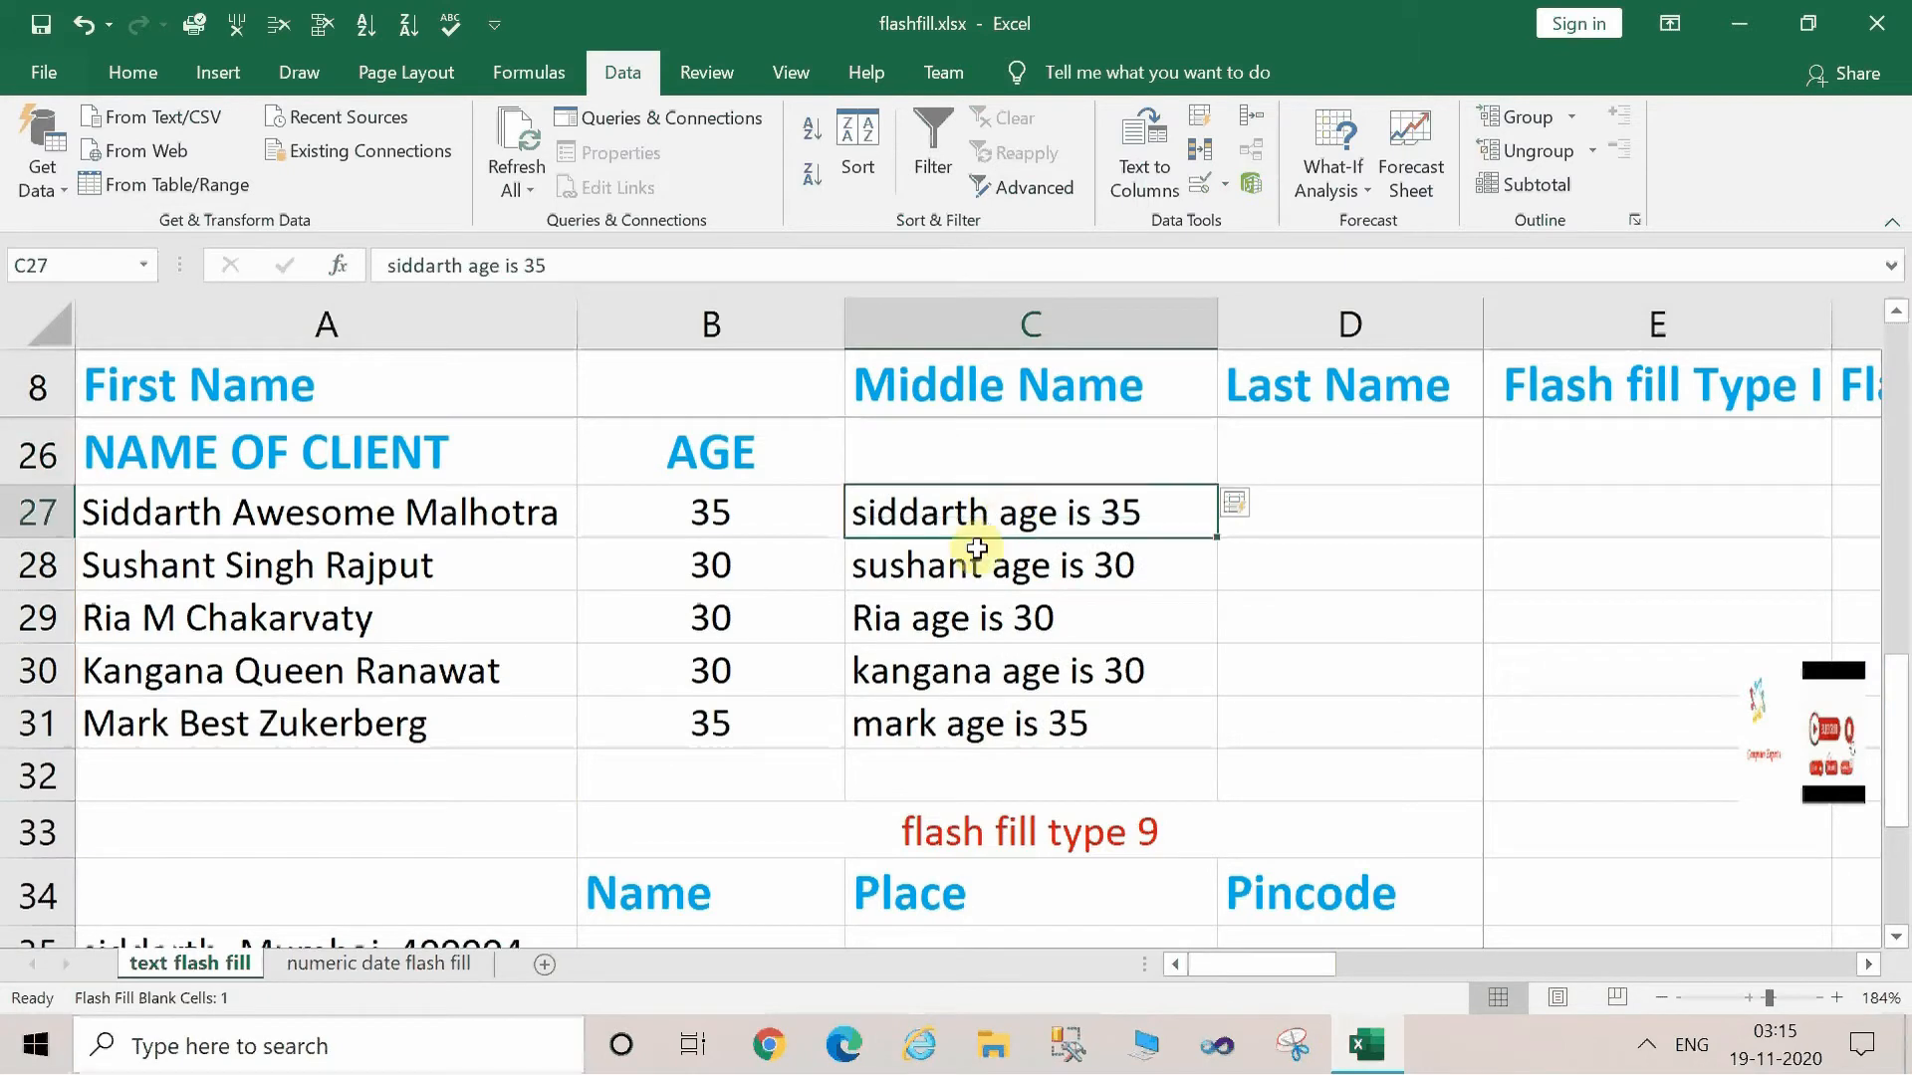
pyautogui.moveTo(945, 568); pyautogui.dragTo(976, 727)
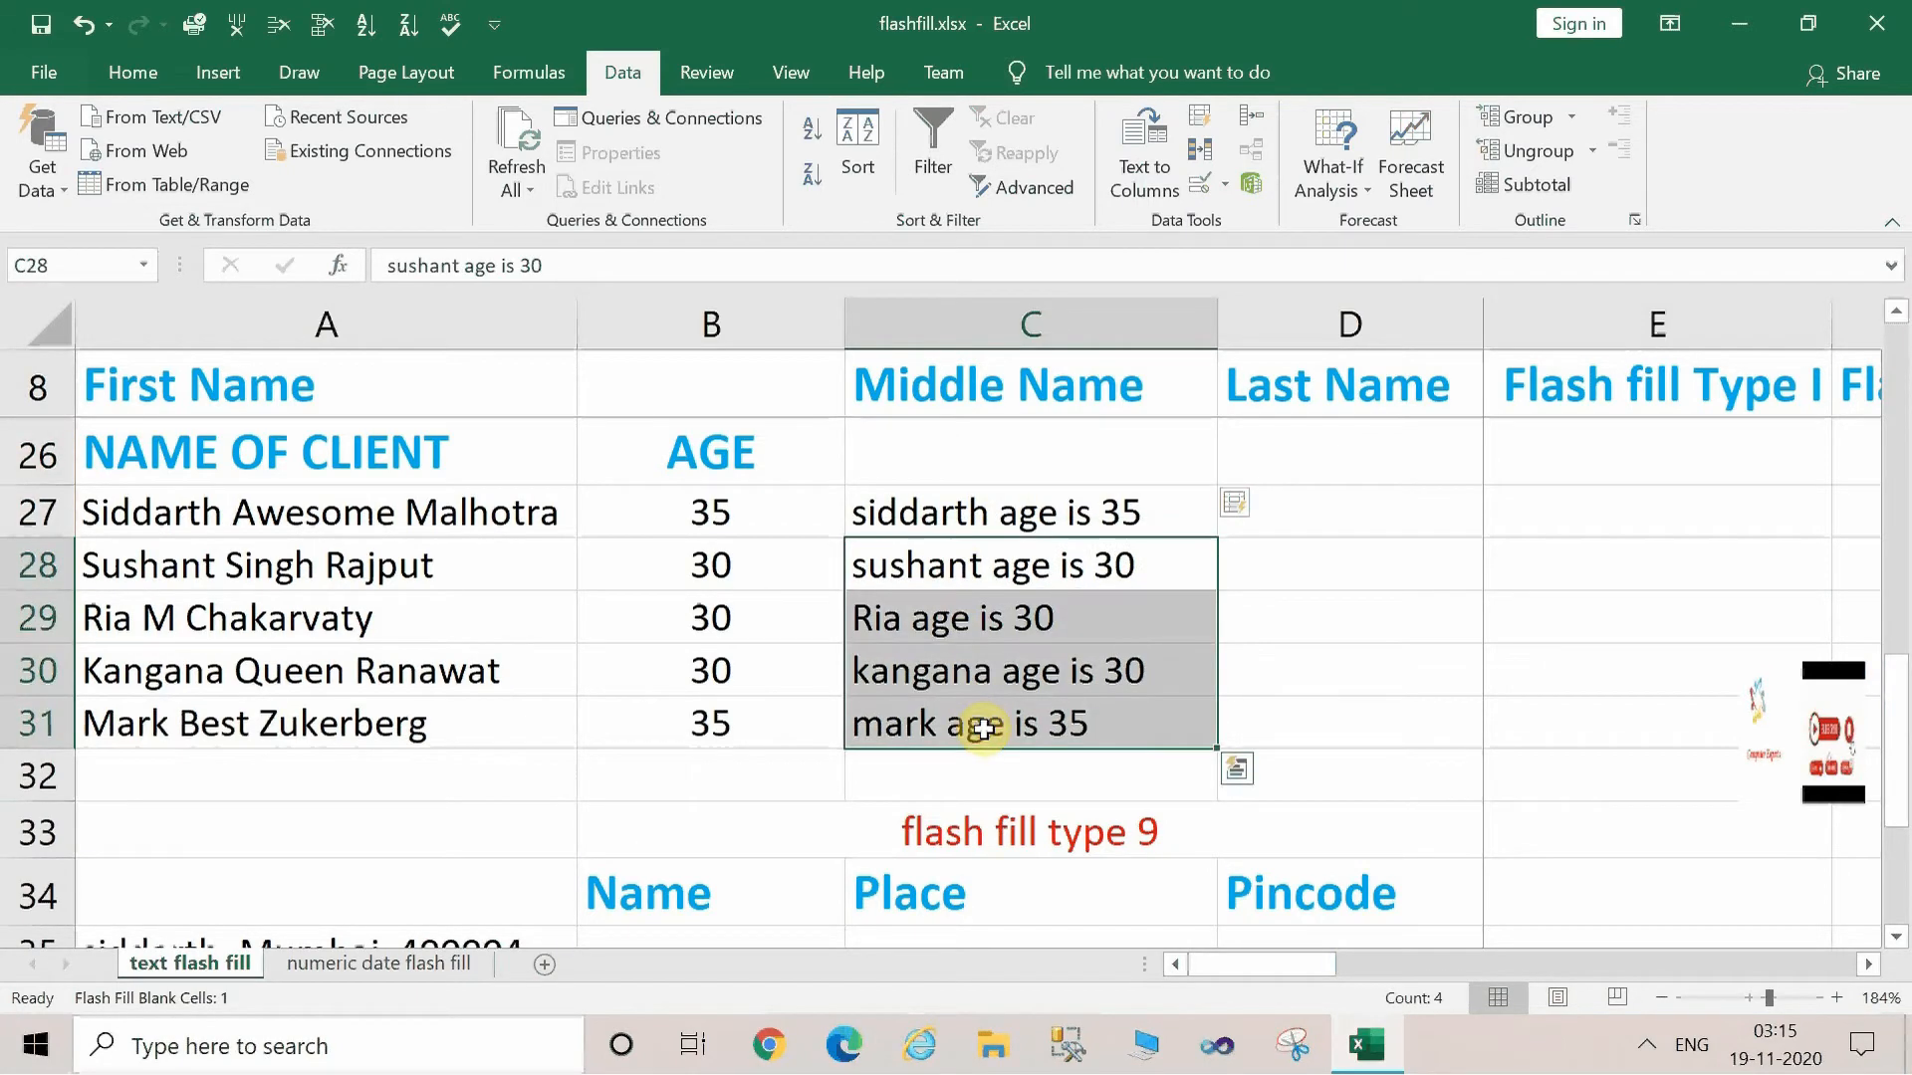
pyautogui.press('Delete')
pyautogui.click(1139, 667)
pyautogui.click(935, 571)
pyautogui.click(936, 498)
pyautogui.hotkey('ctrl', 'e')
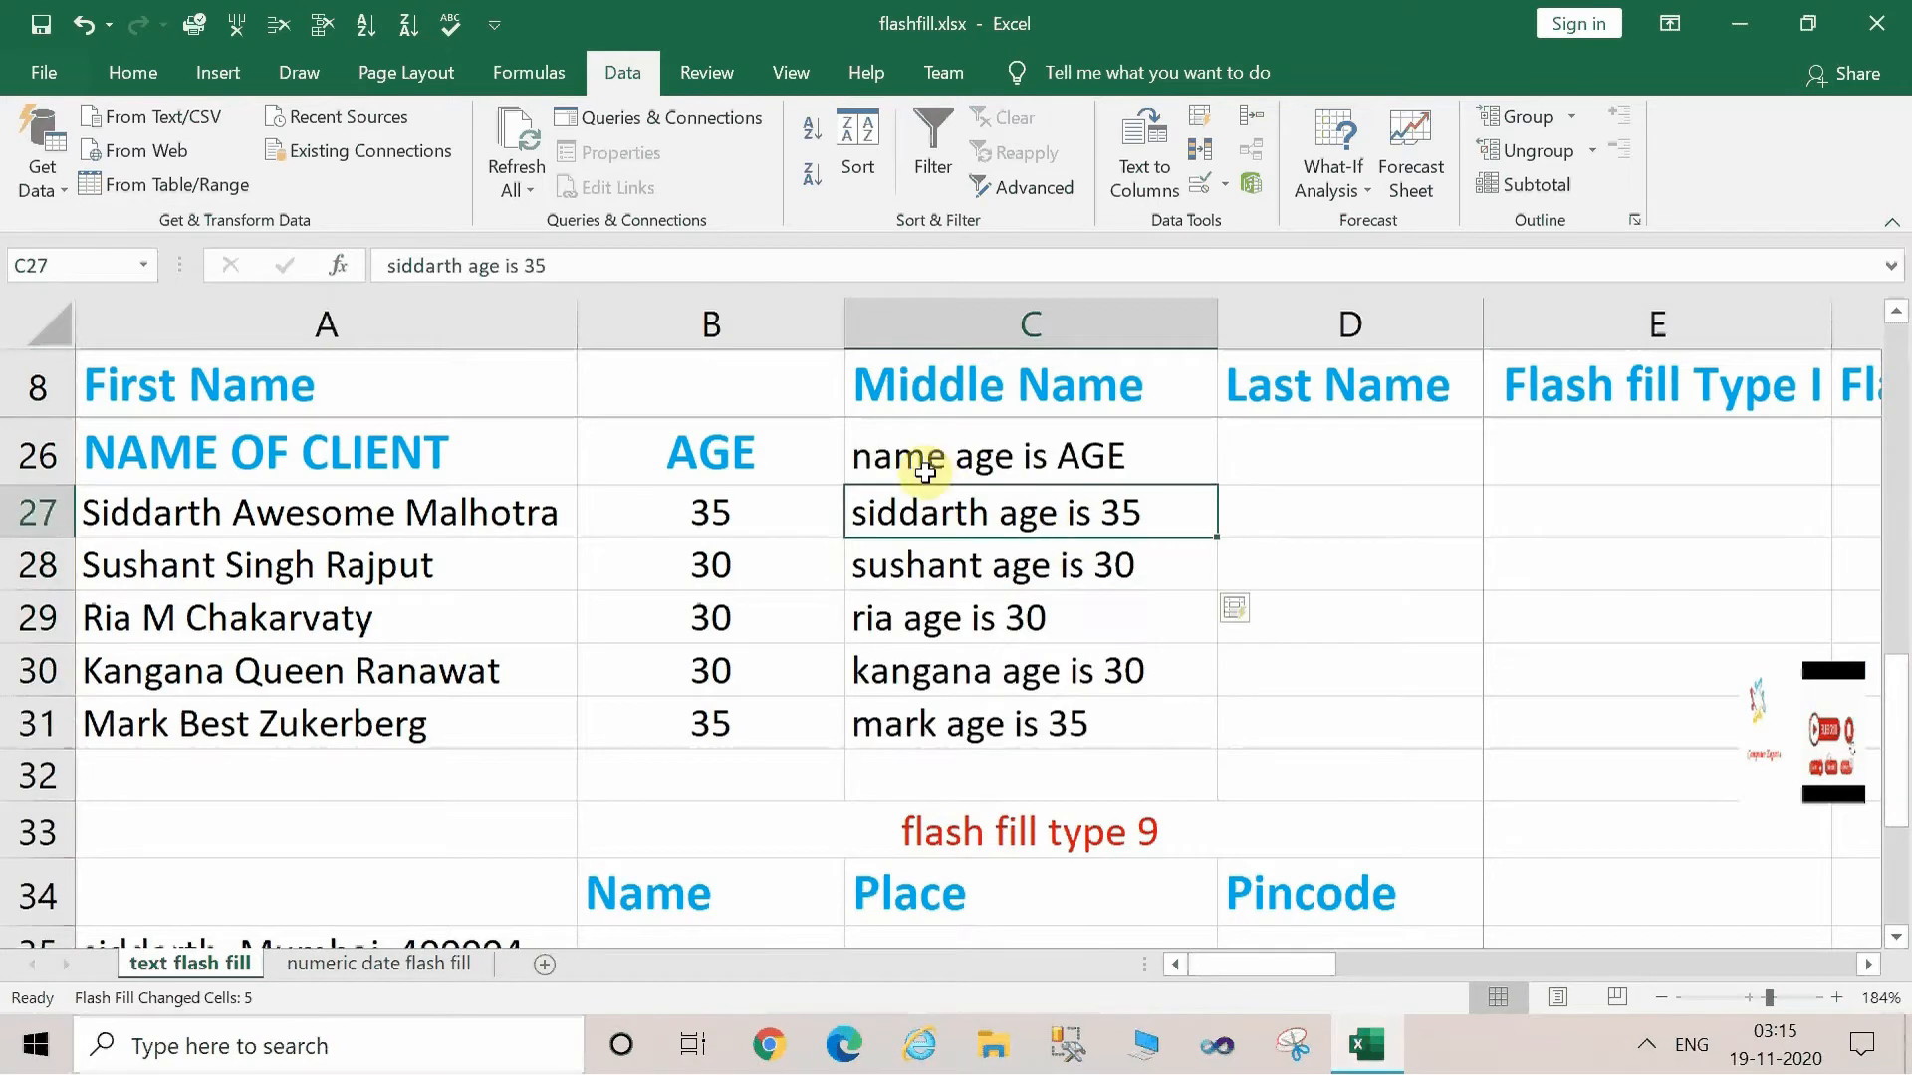
# Restore the C26 header as 'Creating sentence' and scroll down to the address example.
pyautogui.click(914, 461)
pyautogui.press('Delete')
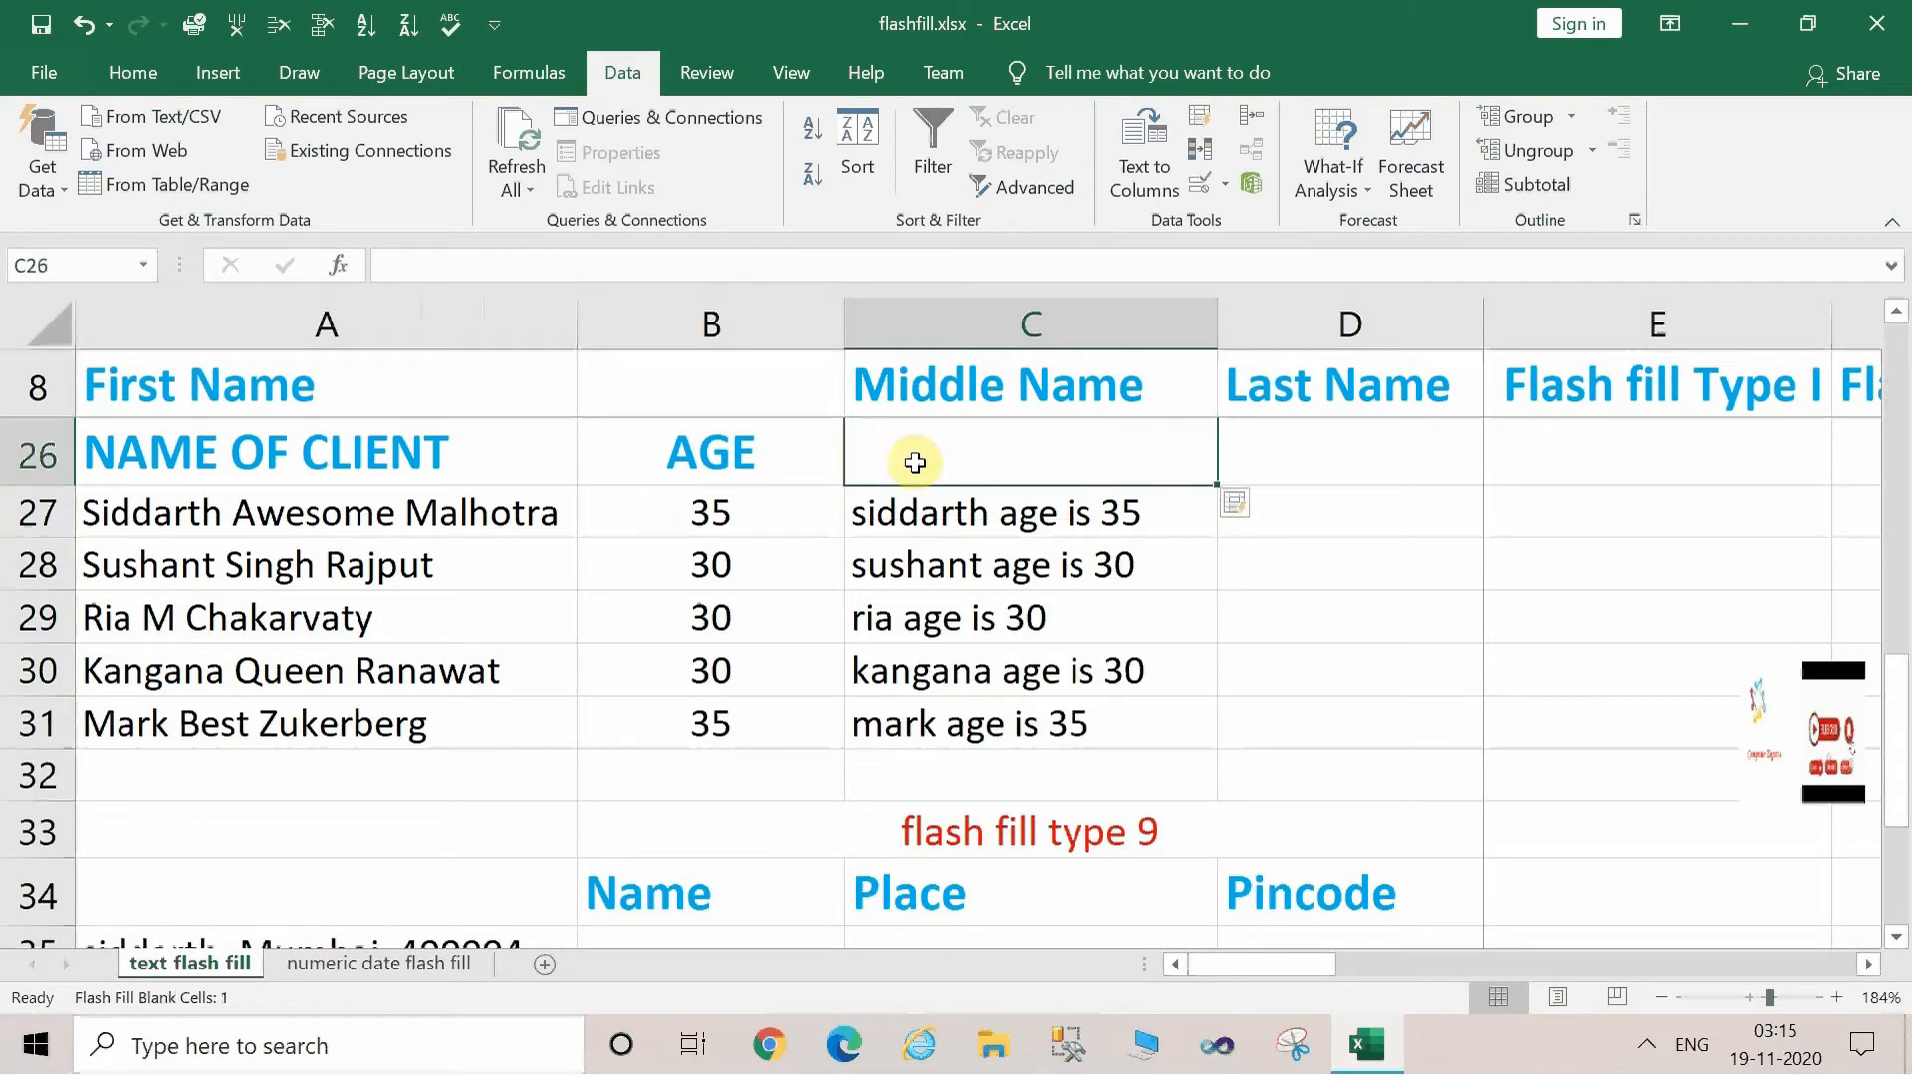
pyautogui.write('Creating sentecn')
pyautogui.press('BackSpace')
pyautogui.press('BackSpace')
pyautogui.write('n')
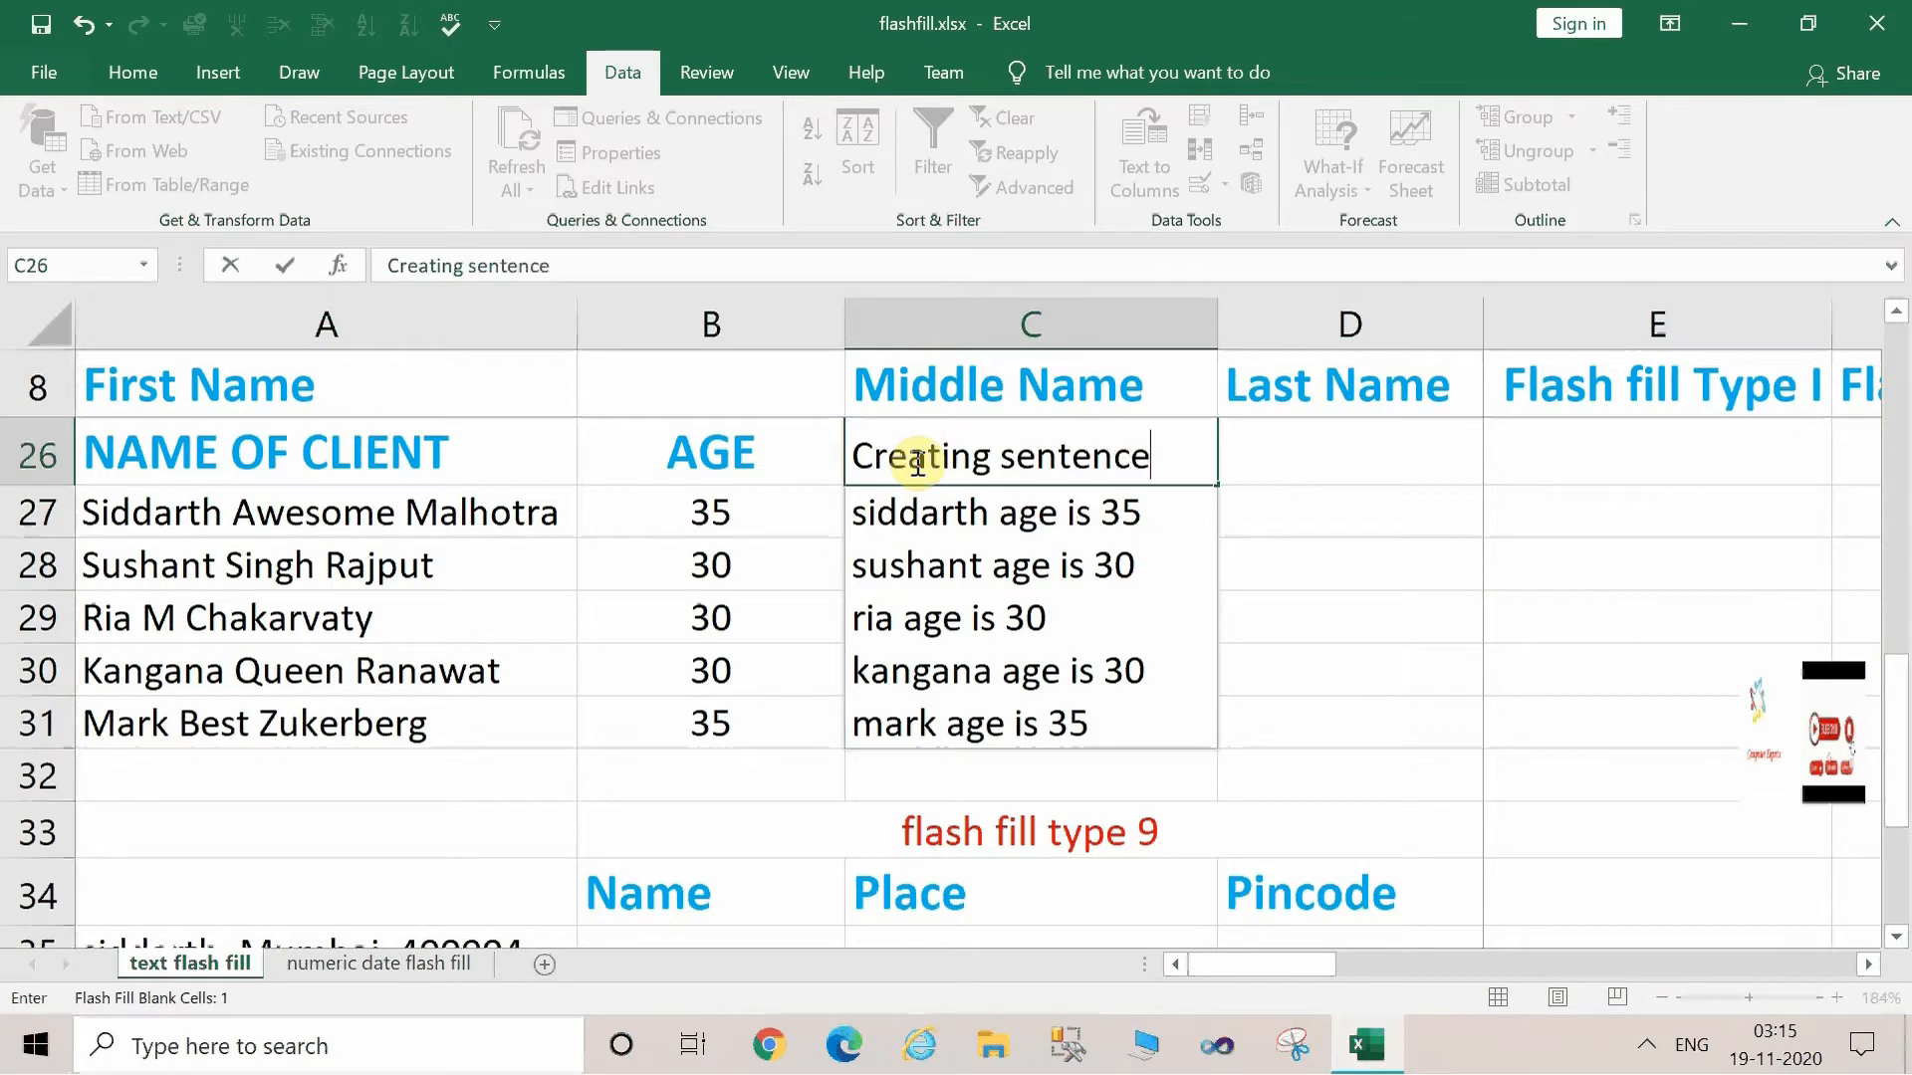
pyautogui.write('ce')
pyautogui.press('Return')
pyautogui.click(970, 460)
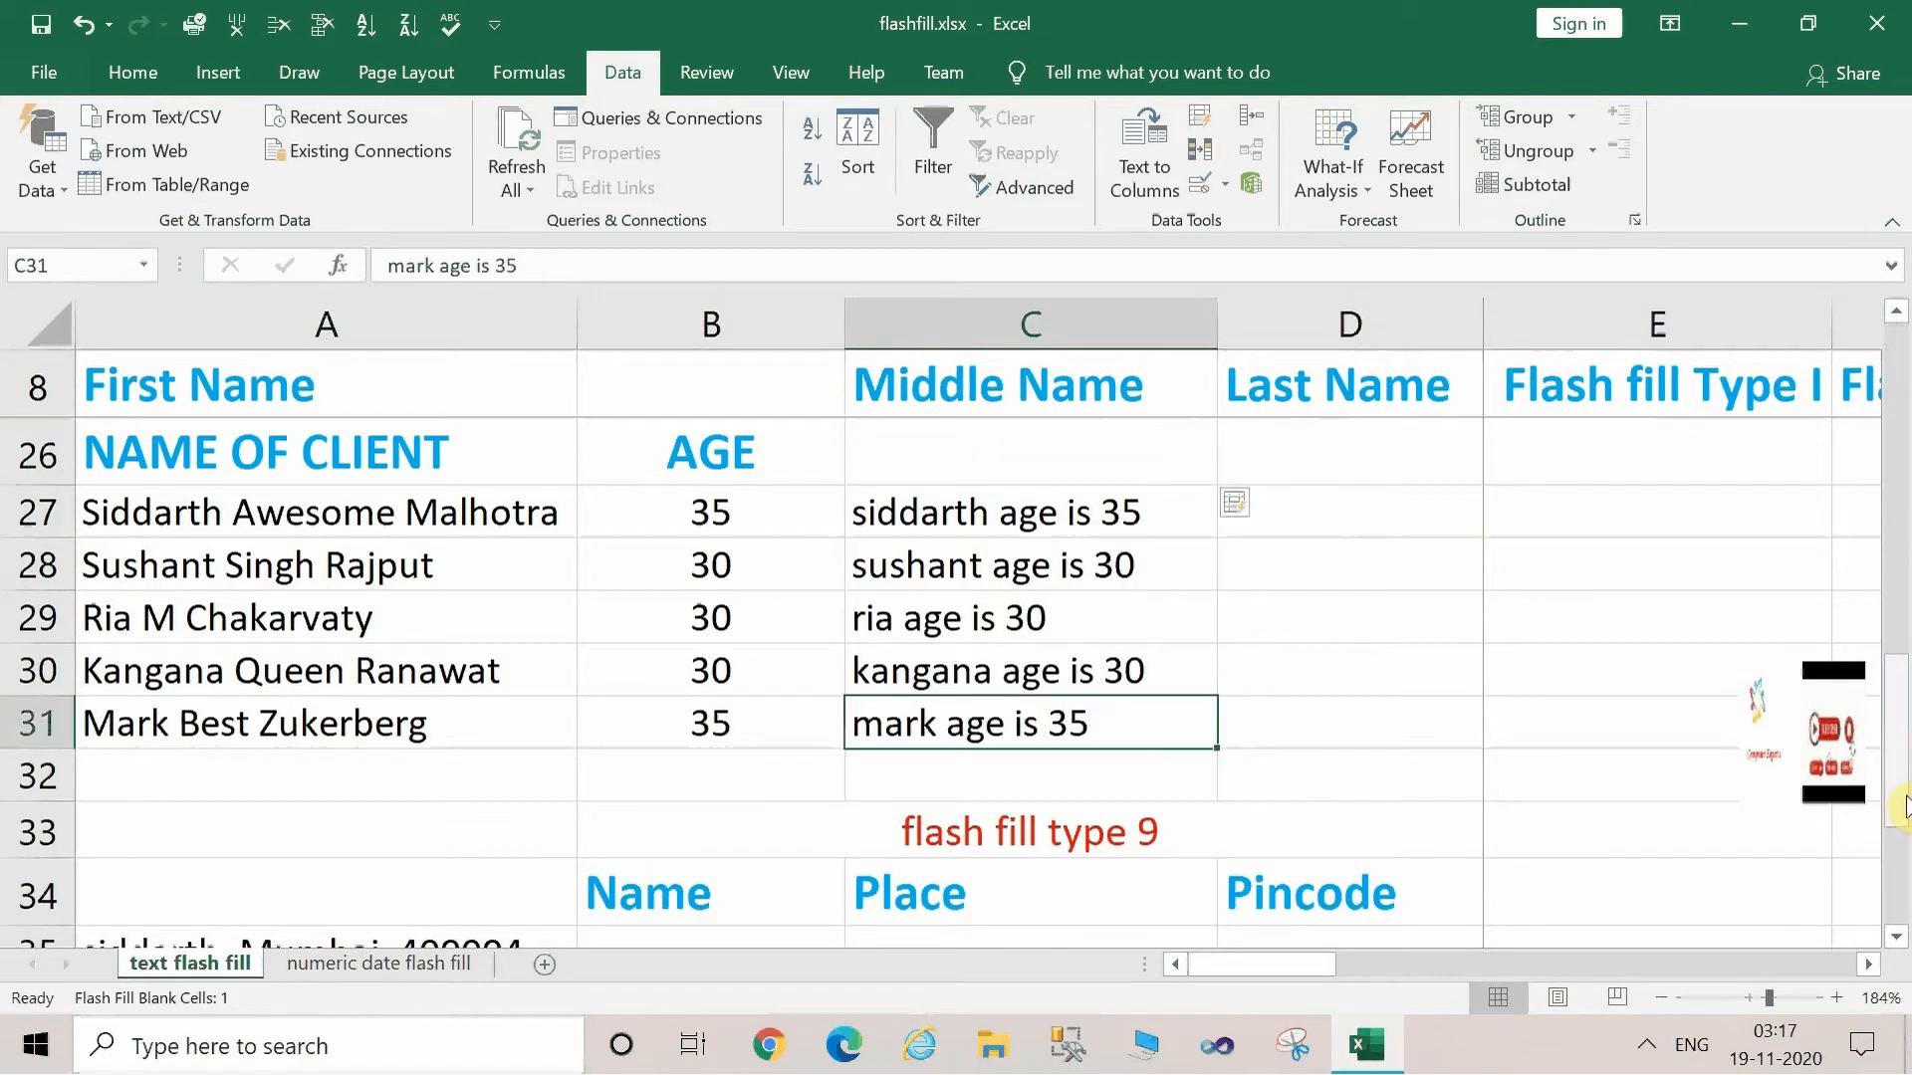
pyautogui.moveTo(1900, 805); pyautogui.dragTo(1902, 906)
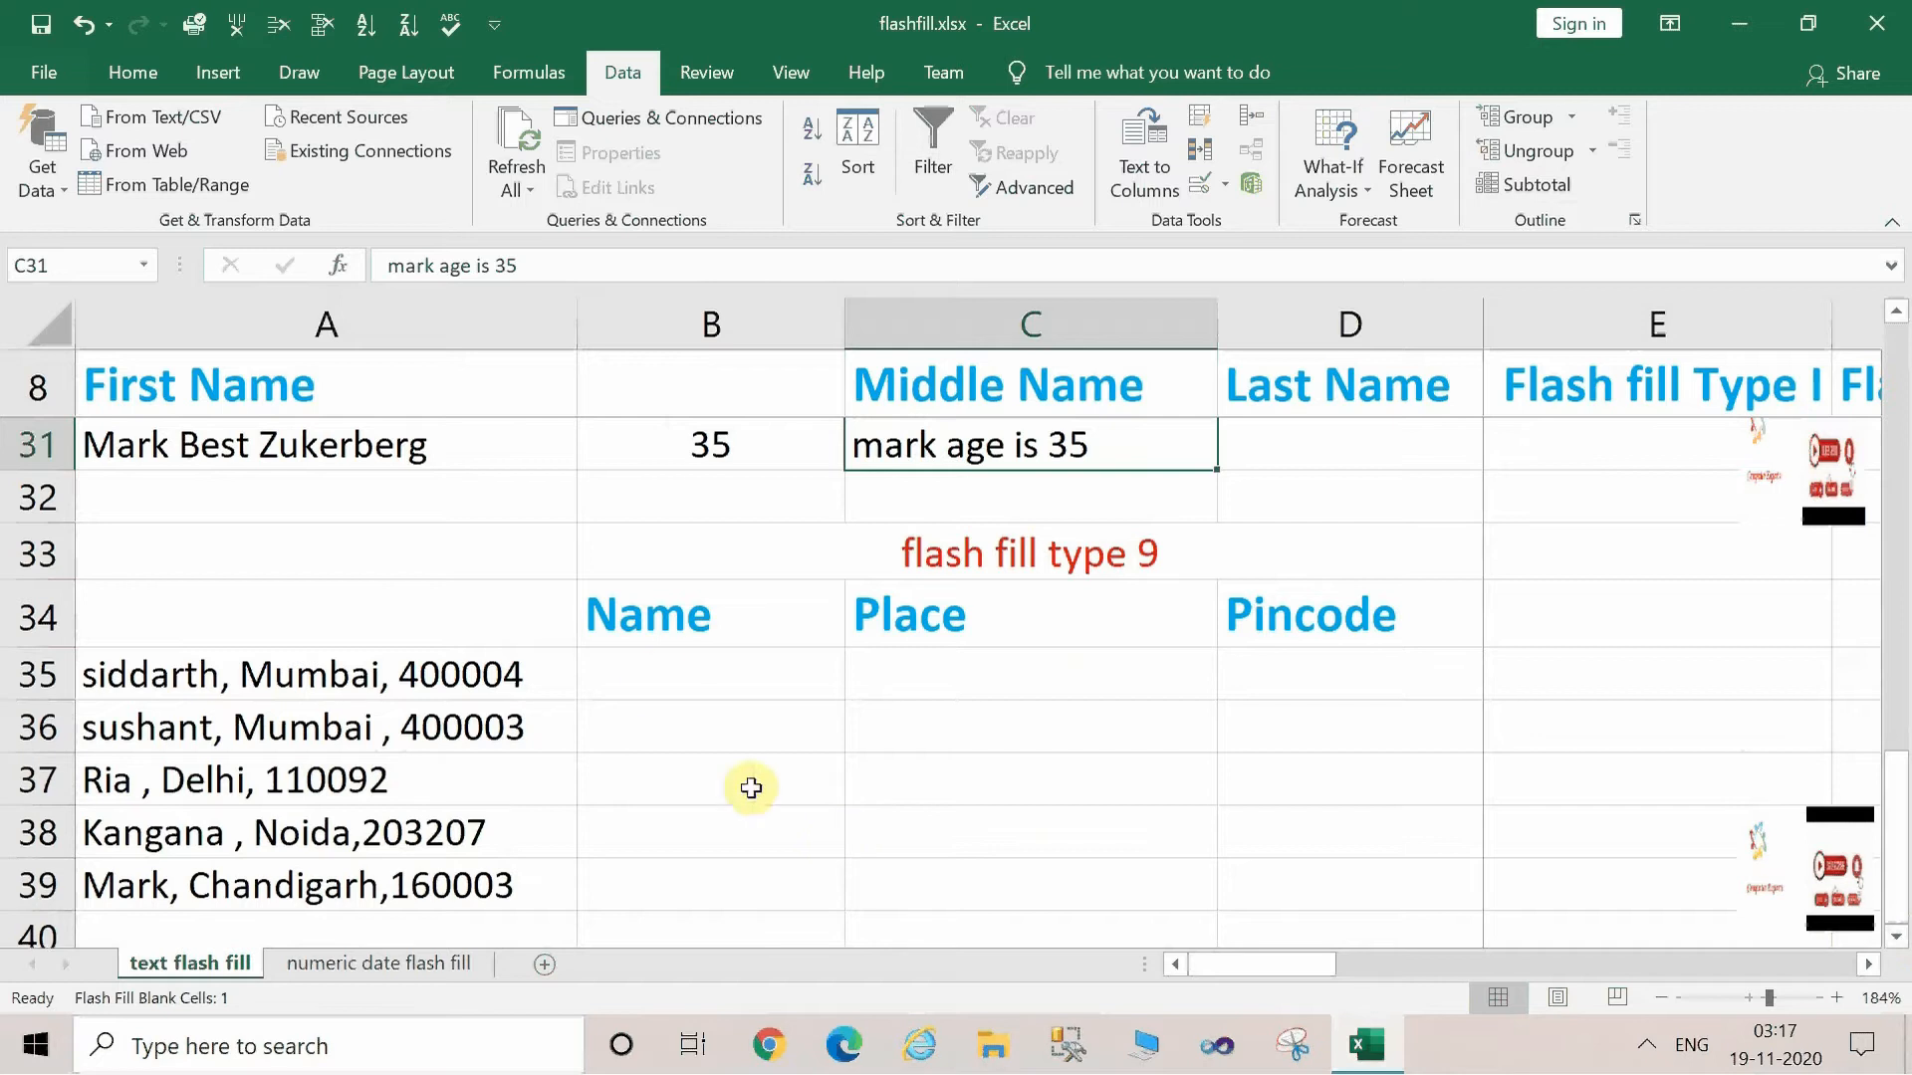
pyautogui.click(652, 668)
# Enter 'siddarth' in B35 and Flash Fill B36–B39 with sushant, Ria, Kangana and Mark.
pyautogui.write('si')
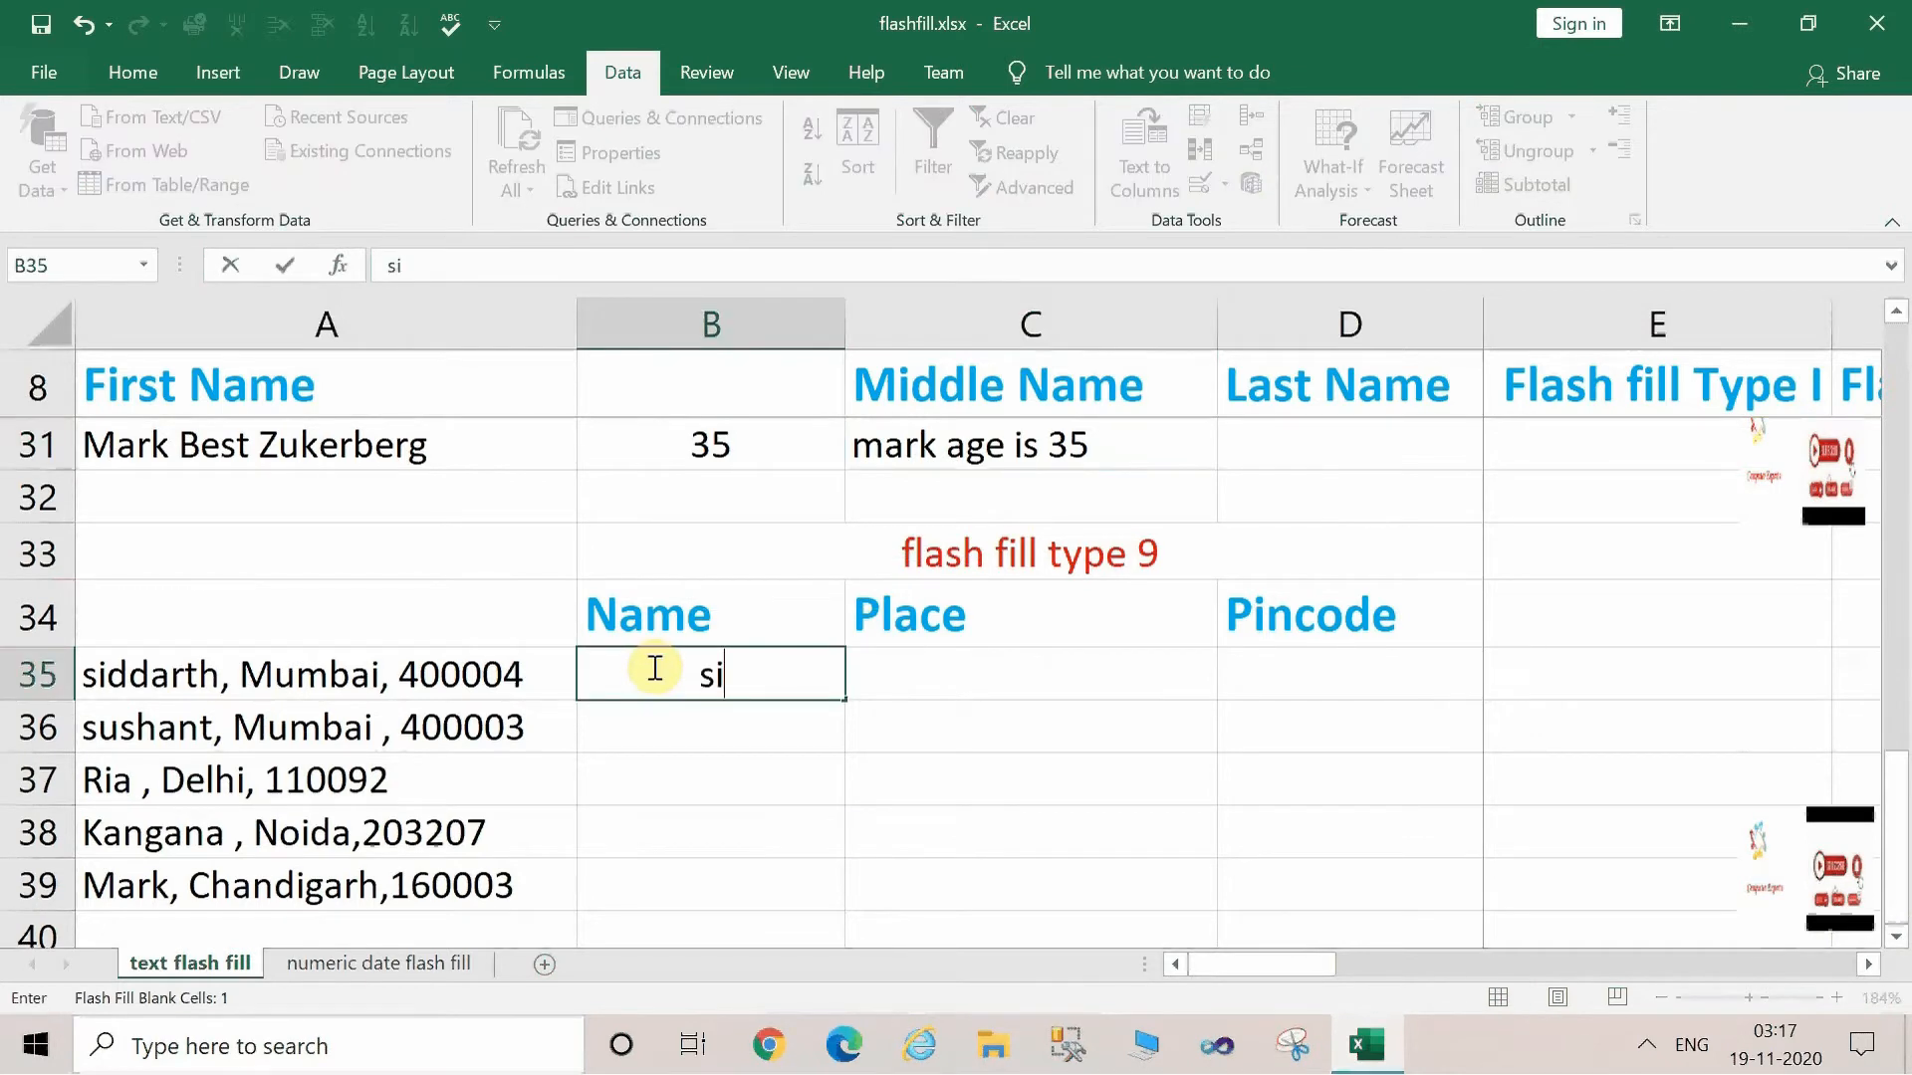
pyautogui.write('ddarth')
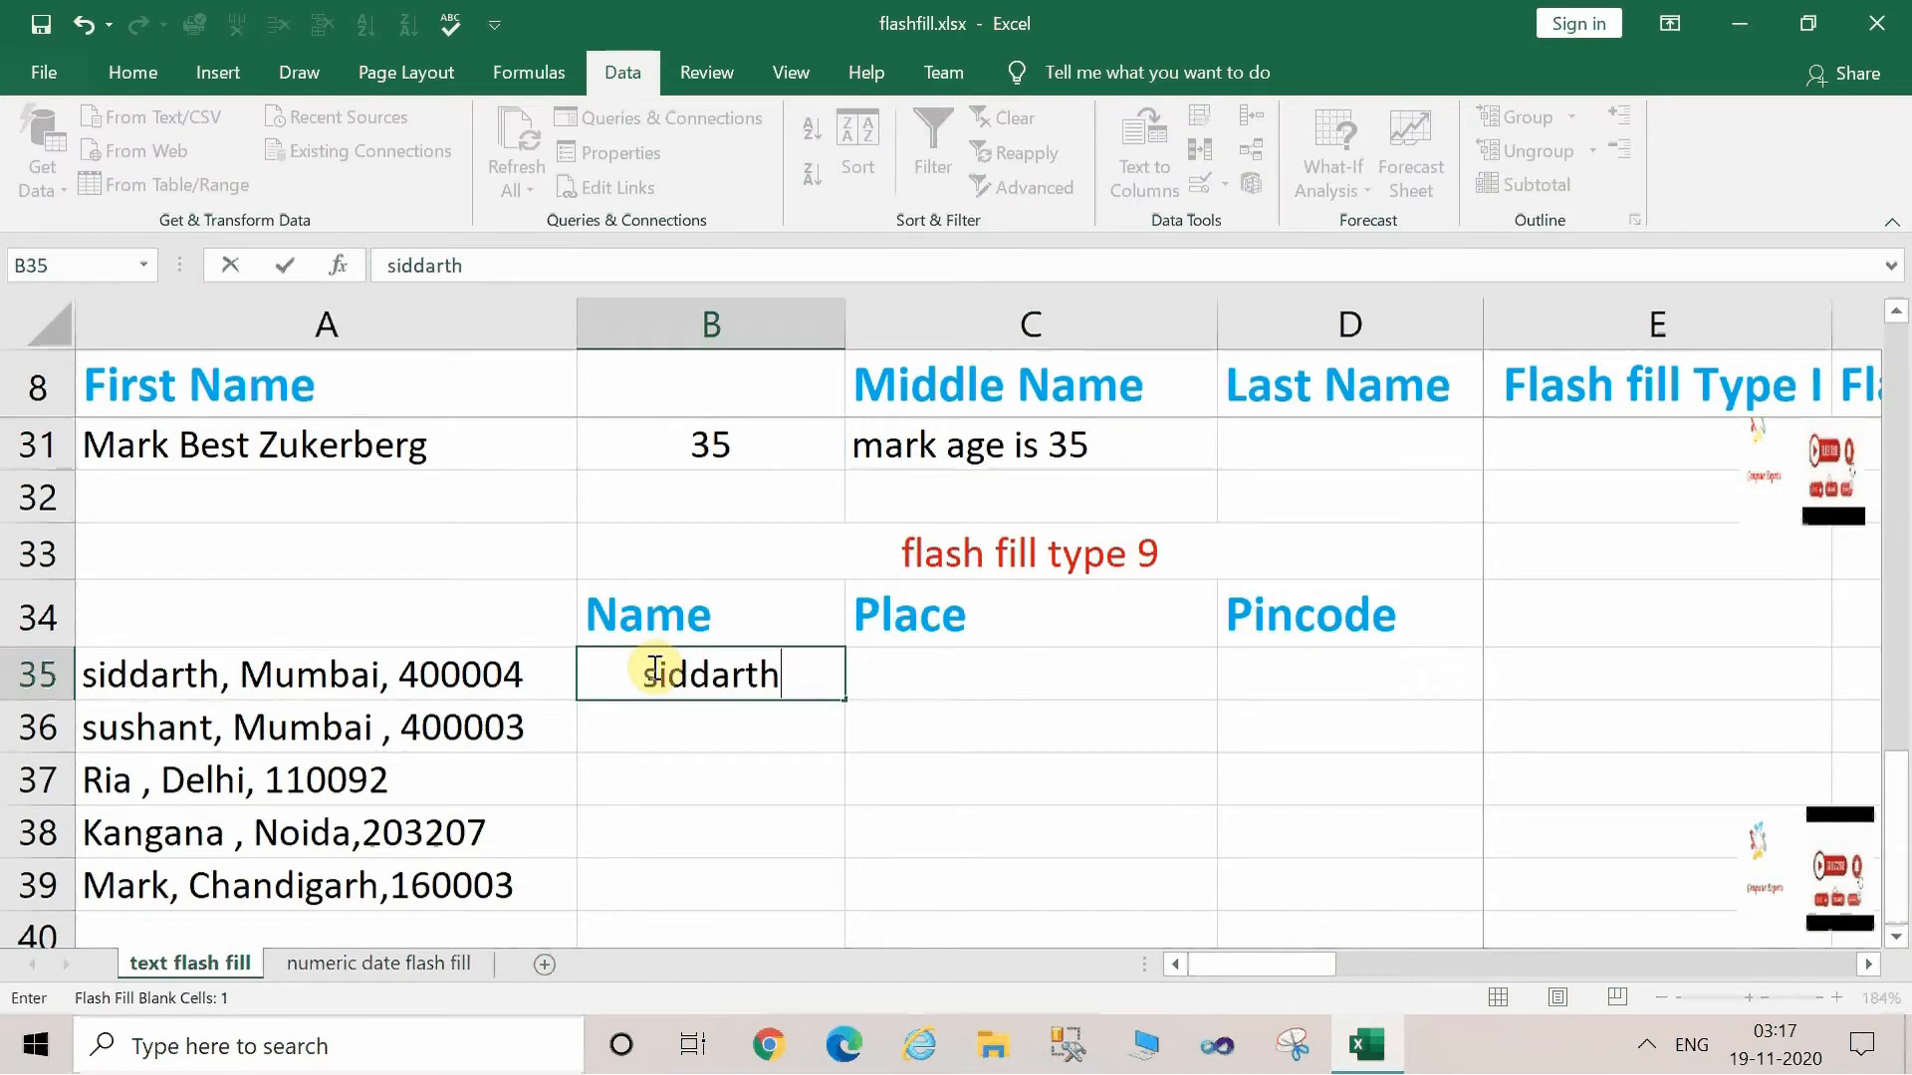
pyautogui.press('Return')
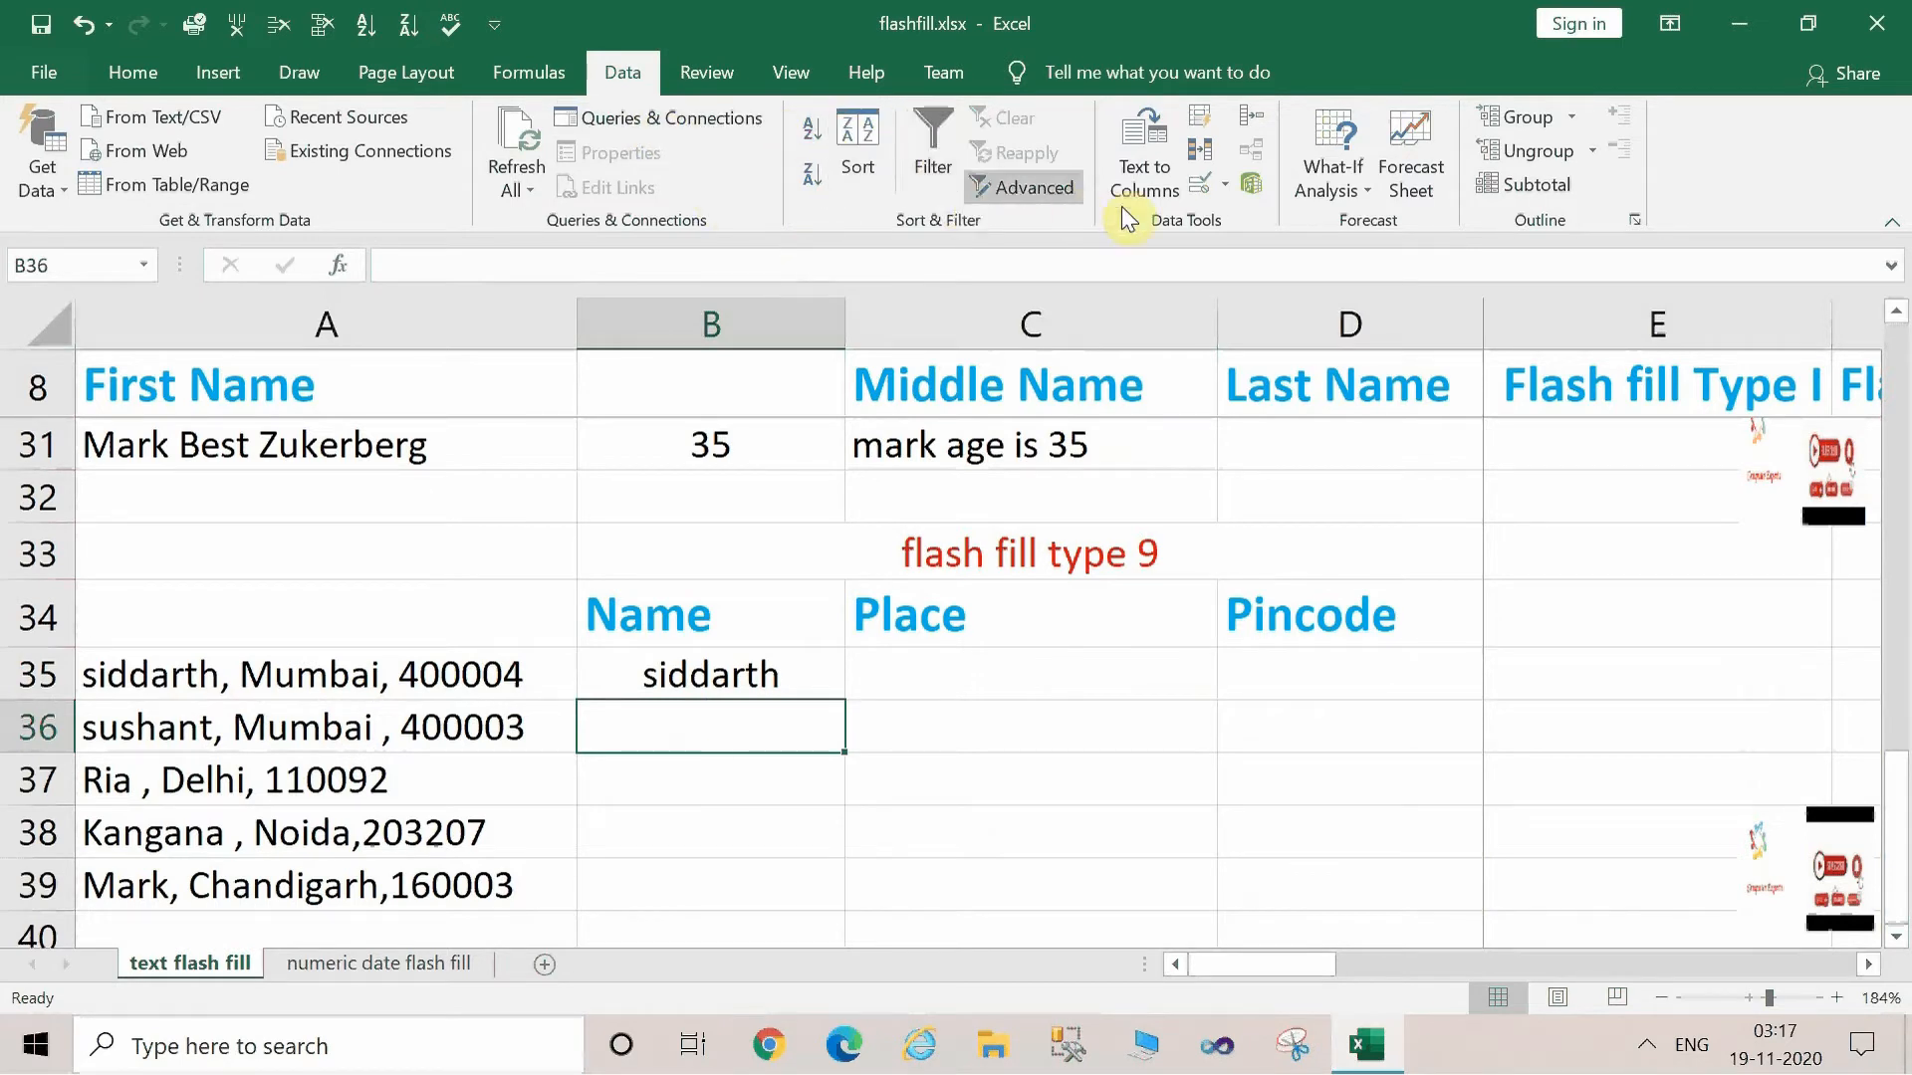
pyautogui.click(1205, 119)
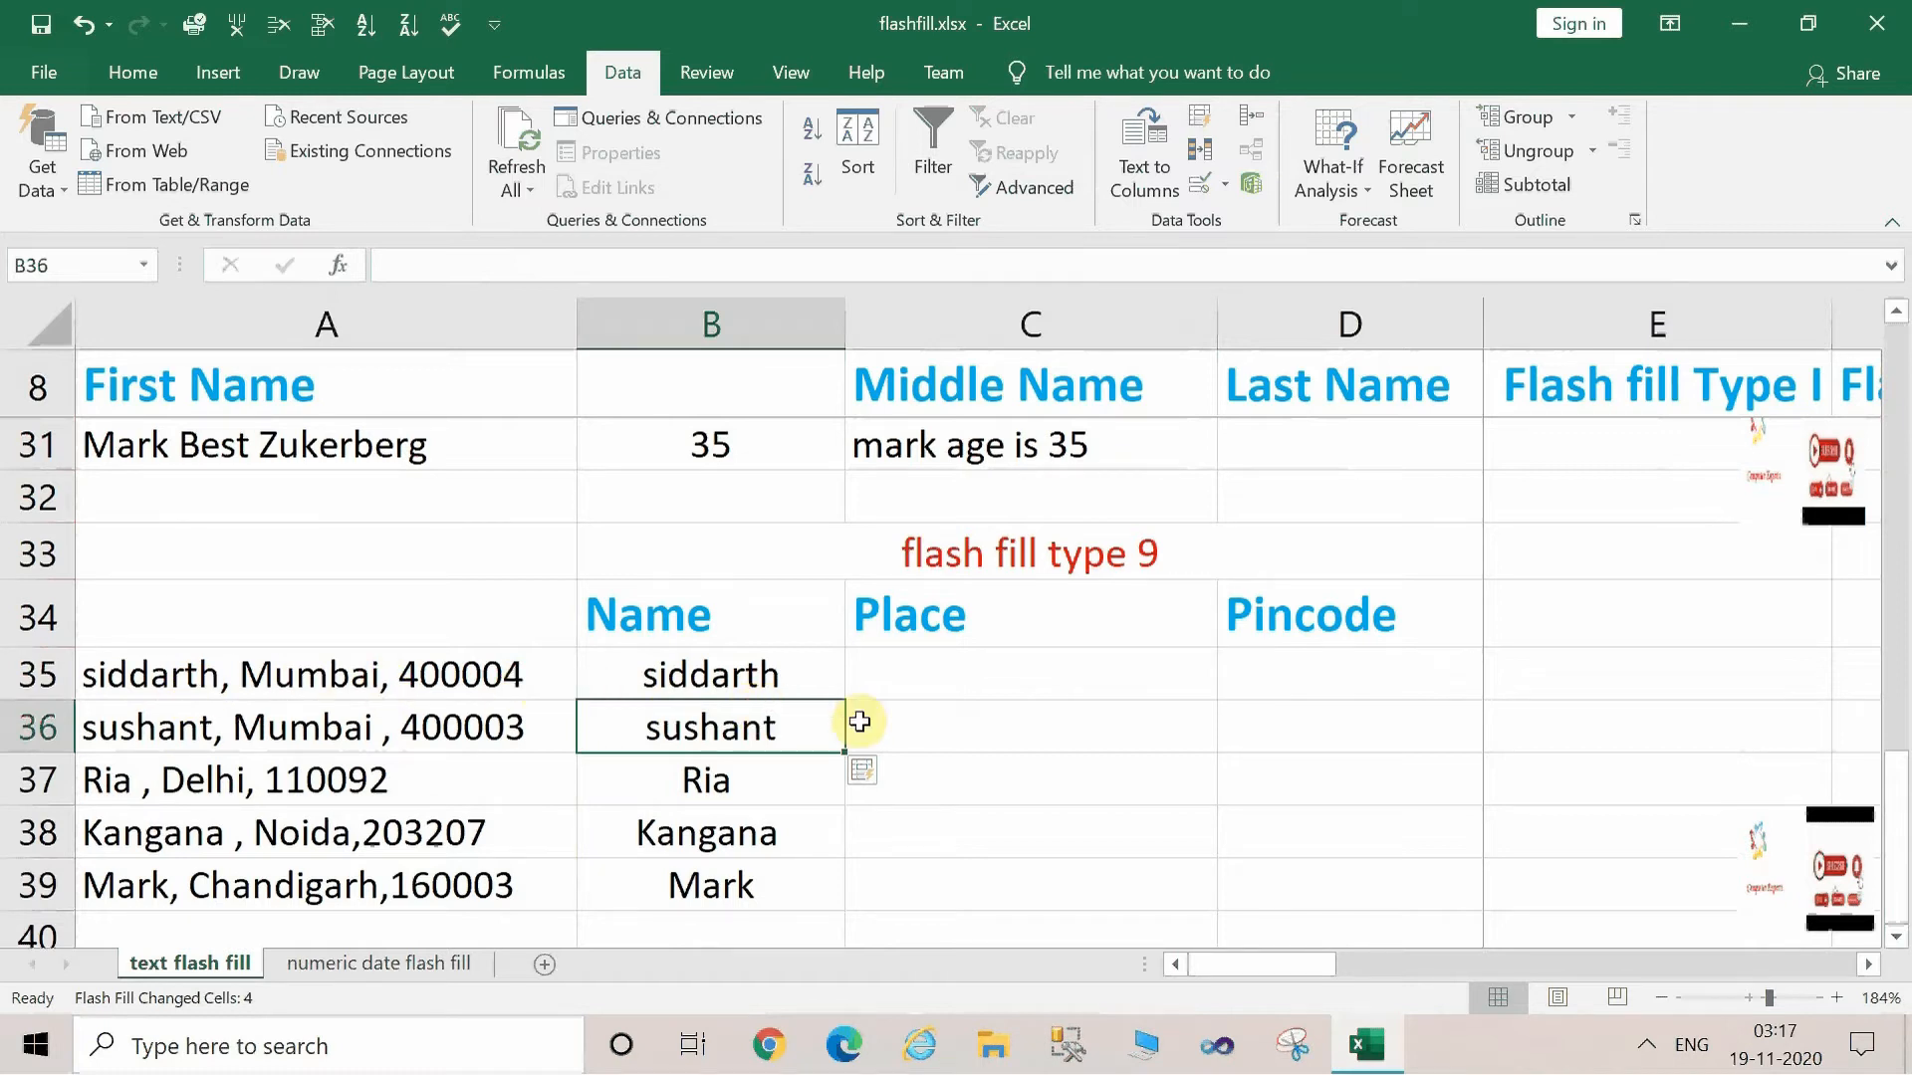
pyautogui.click(1064, 670)
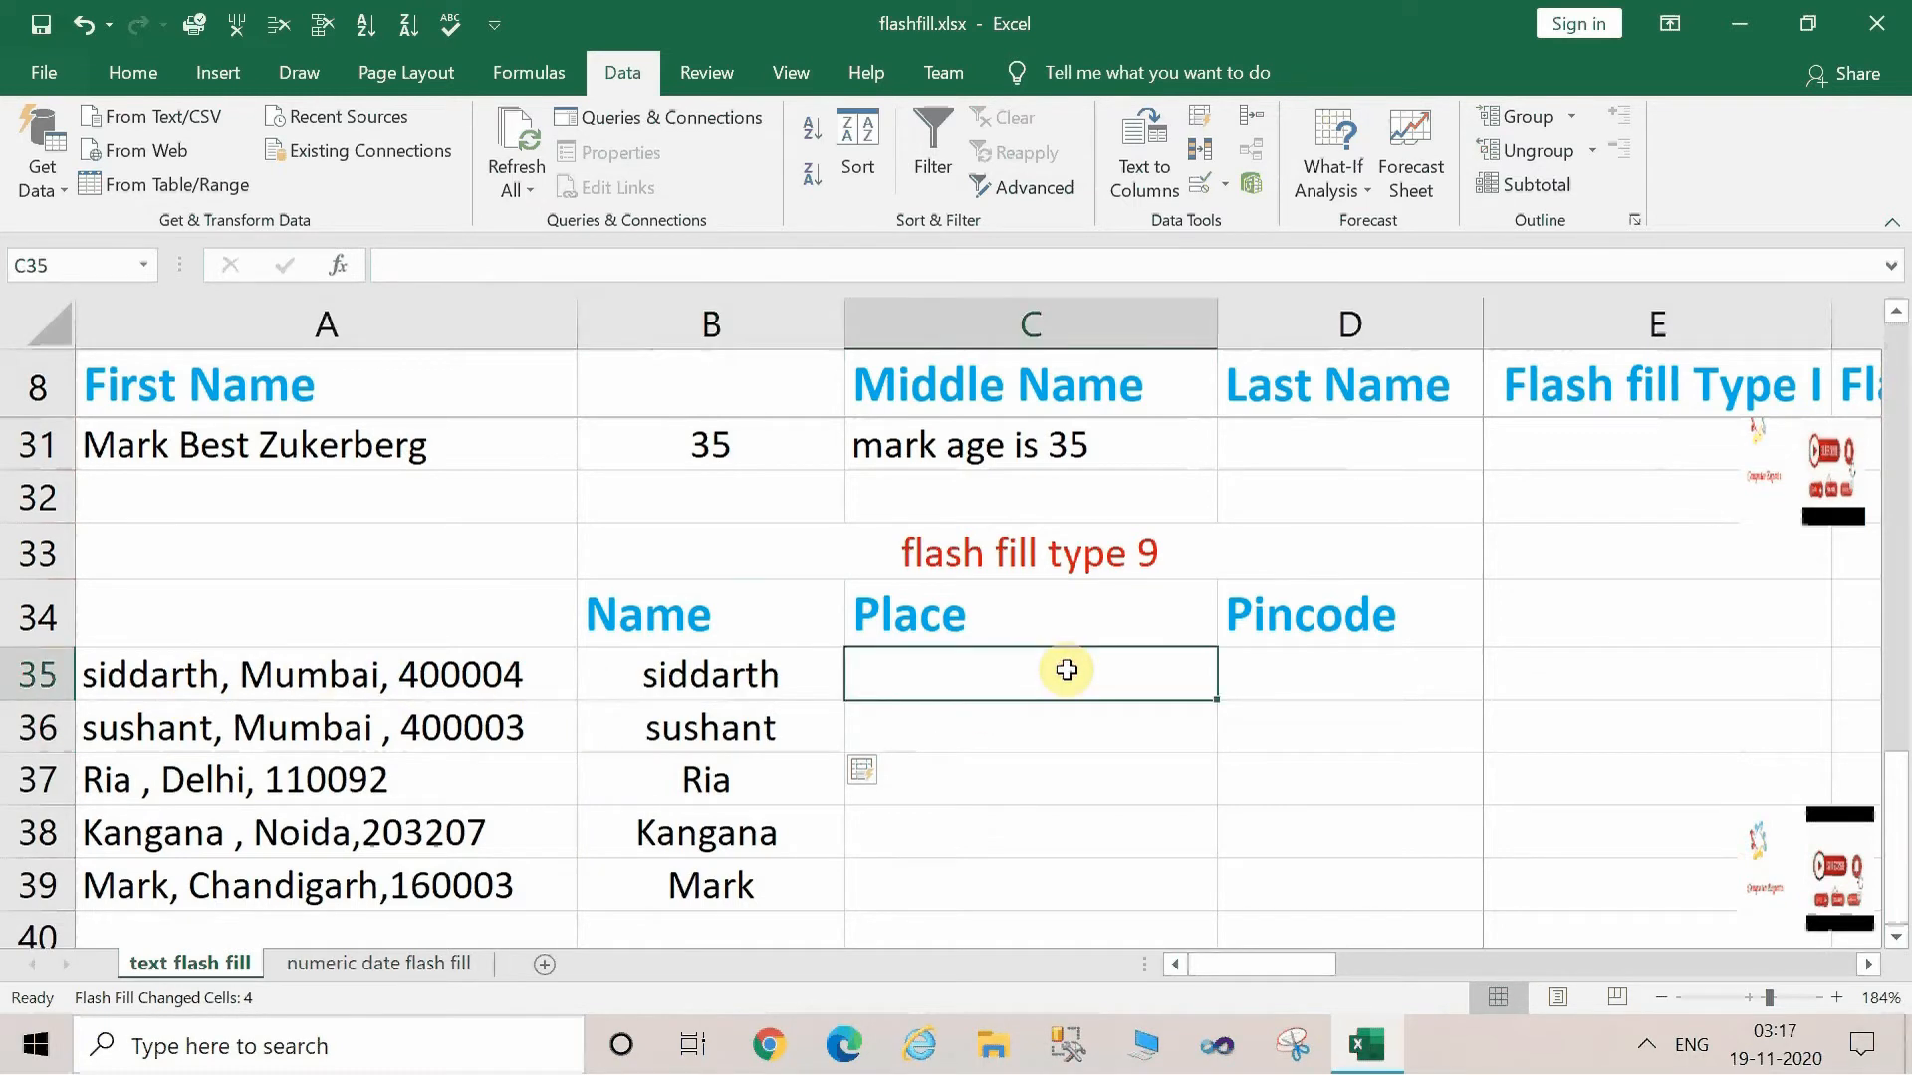
# Enter 'Mumbai' in C35 and Flash Fill the Place column with Mumbai, Delhi, Noida and Chandigarh.
pyautogui.write('M')
pyautogui.press('BackSpace')
pyautogui.click(1069, 671)
pyautogui.write('Mumbai')
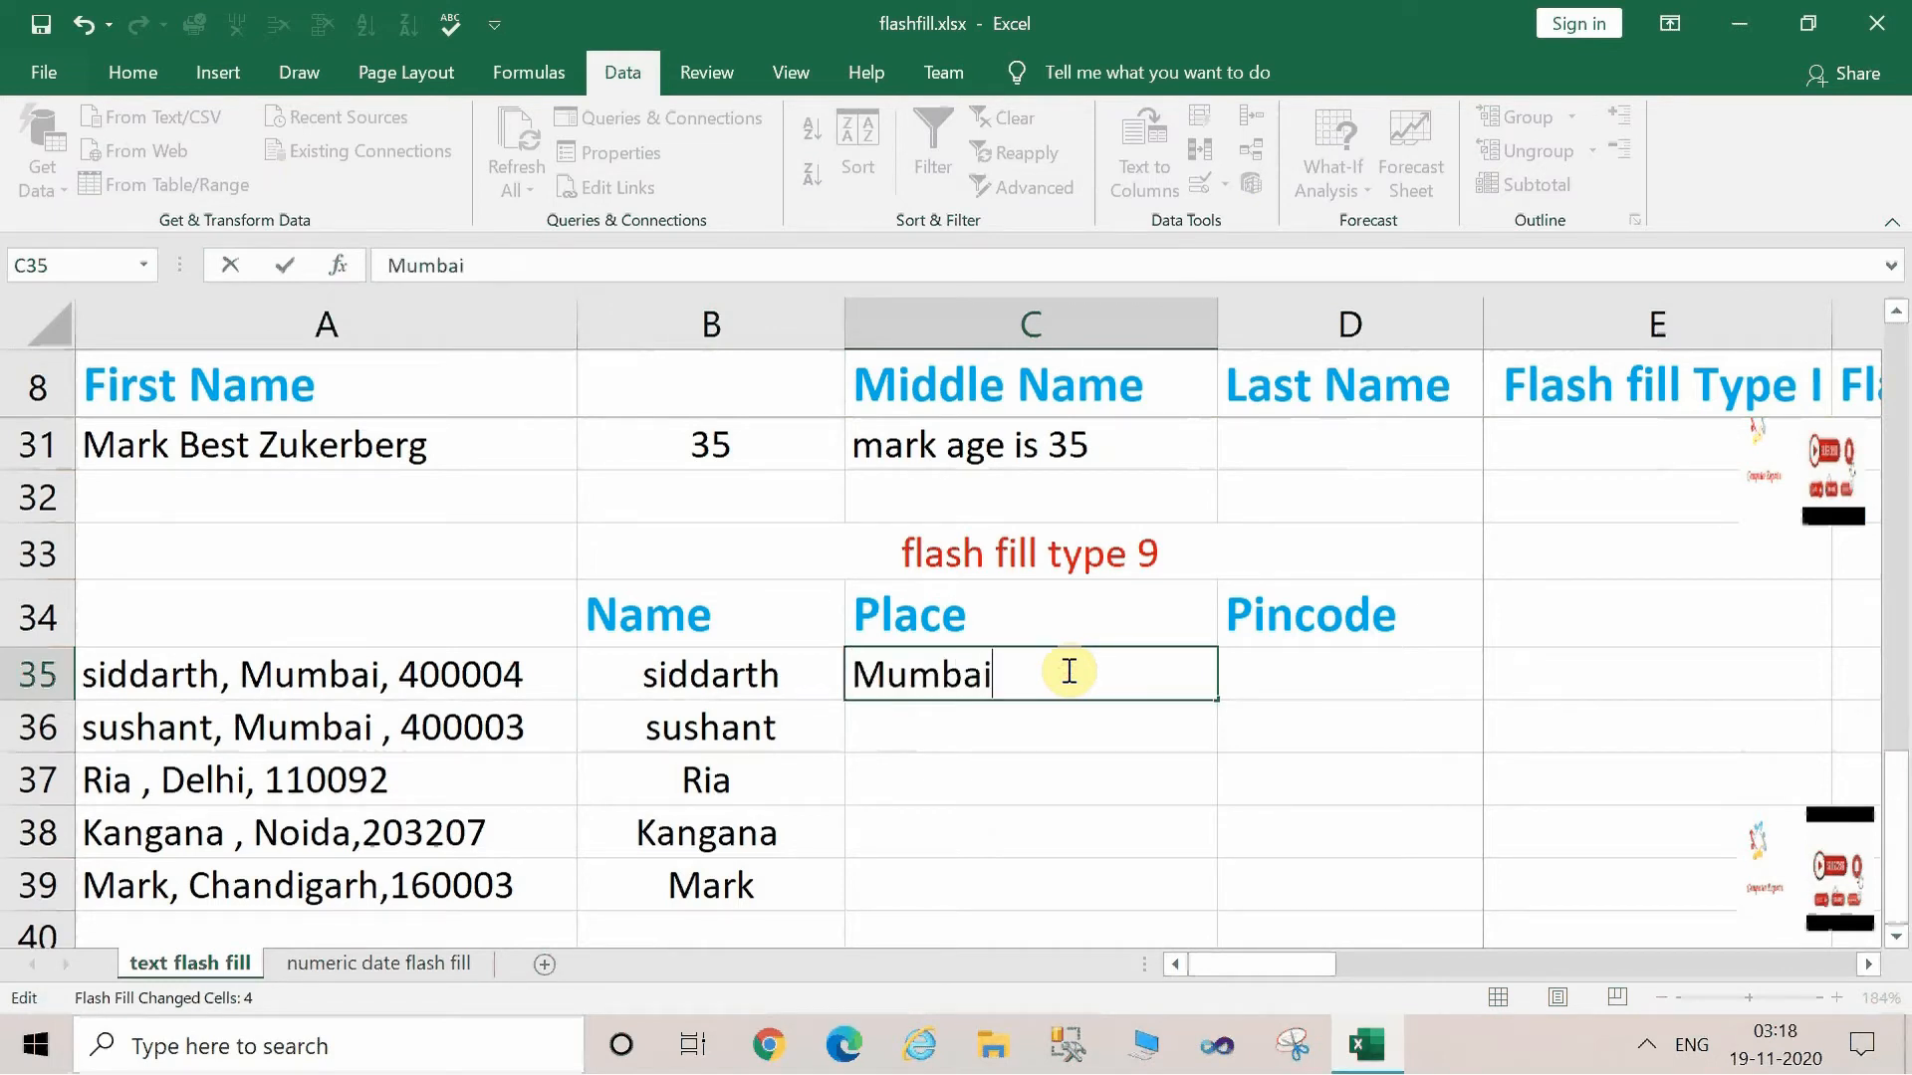
pyautogui.press('Return')
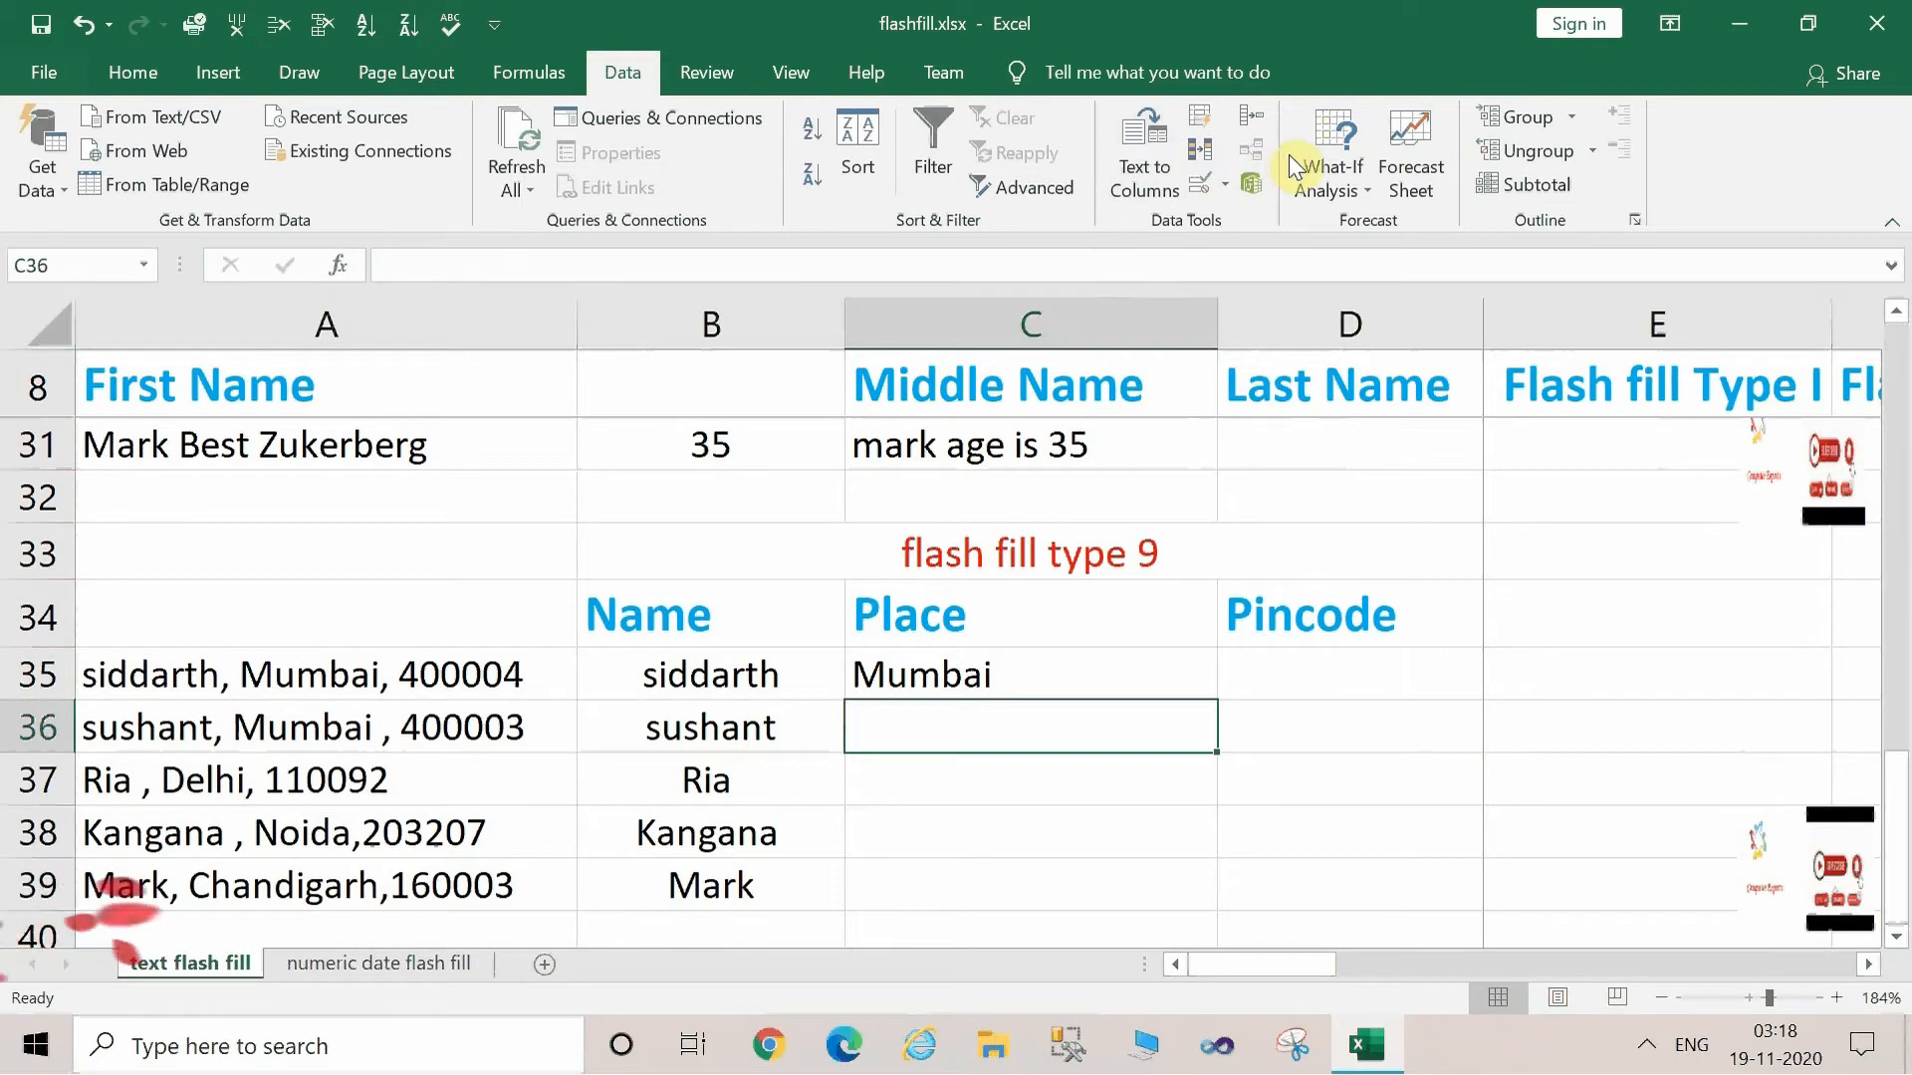
pyautogui.click(1203, 112)
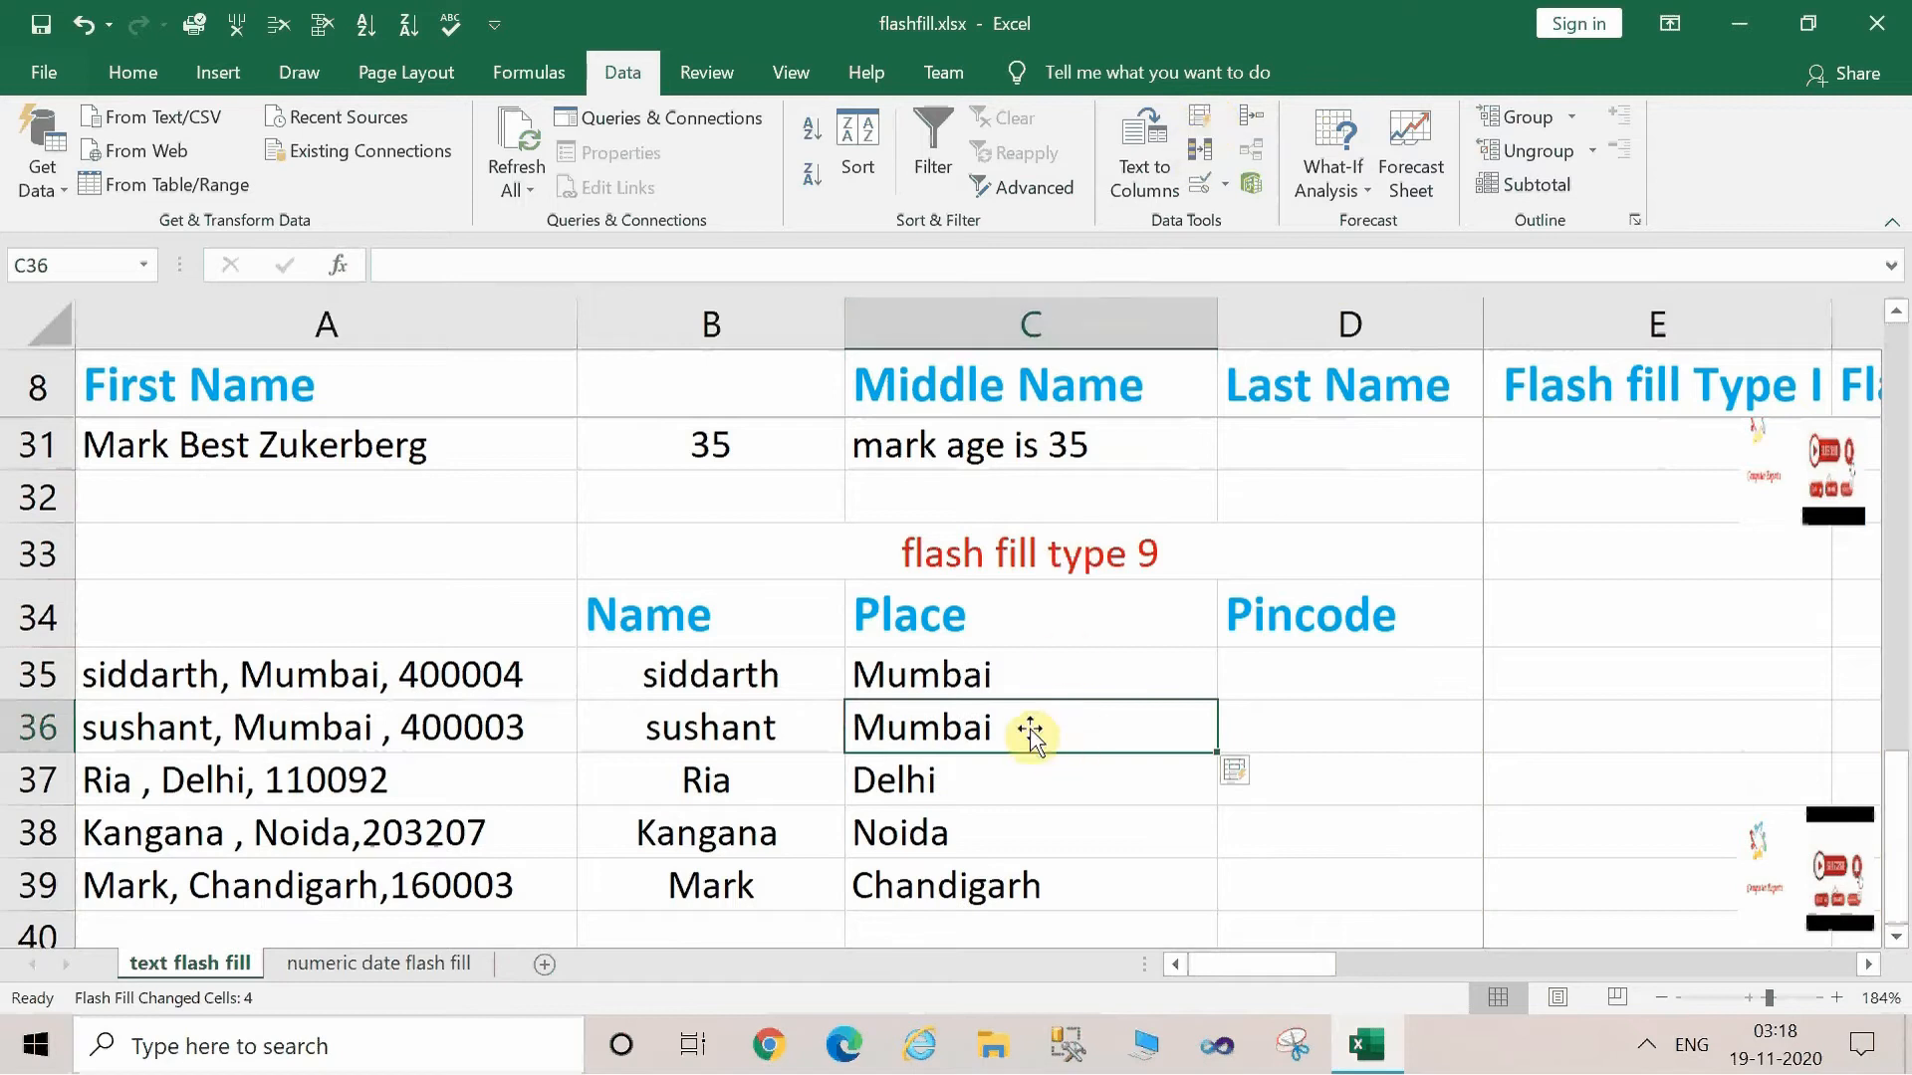
pyautogui.click(1284, 754)
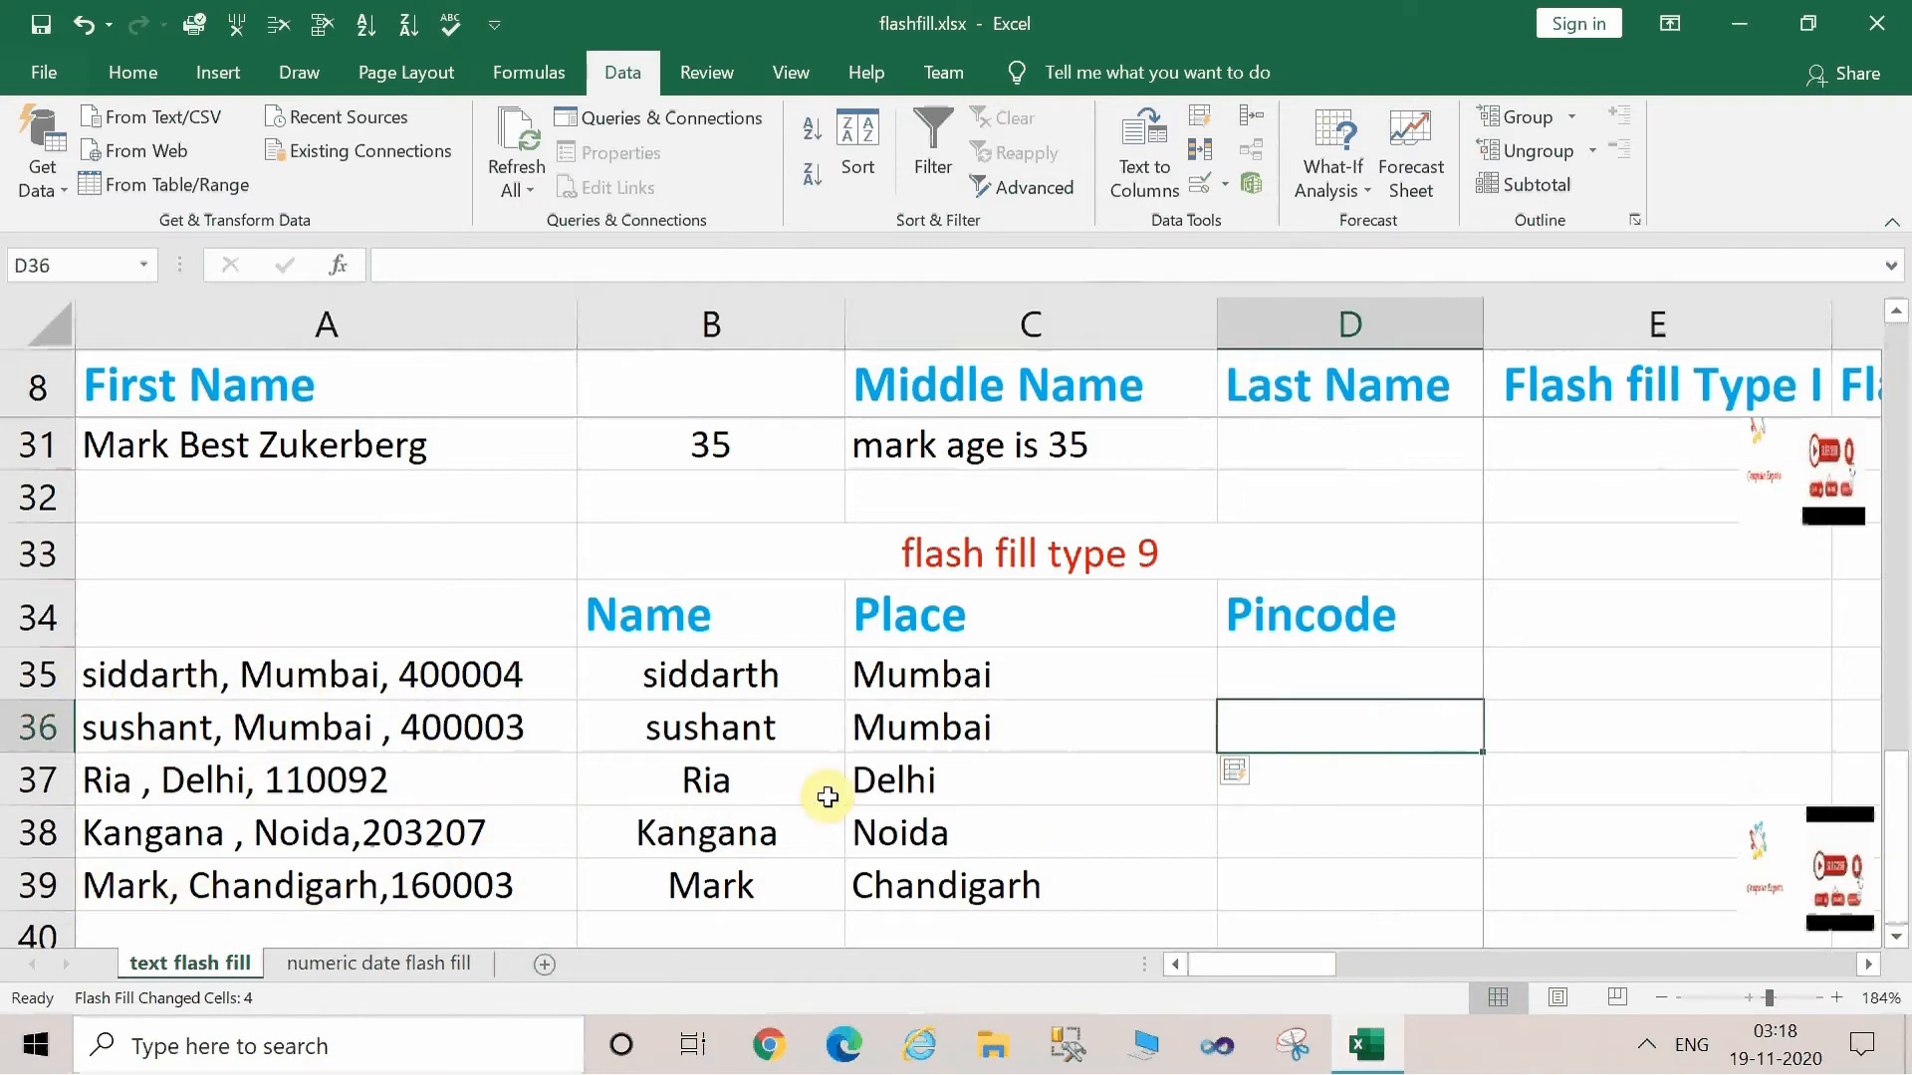
pyautogui.click(1319, 678)
# Enter 400004 as the first pincode in D35 and centre-align column D.
pyautogui.write('4')
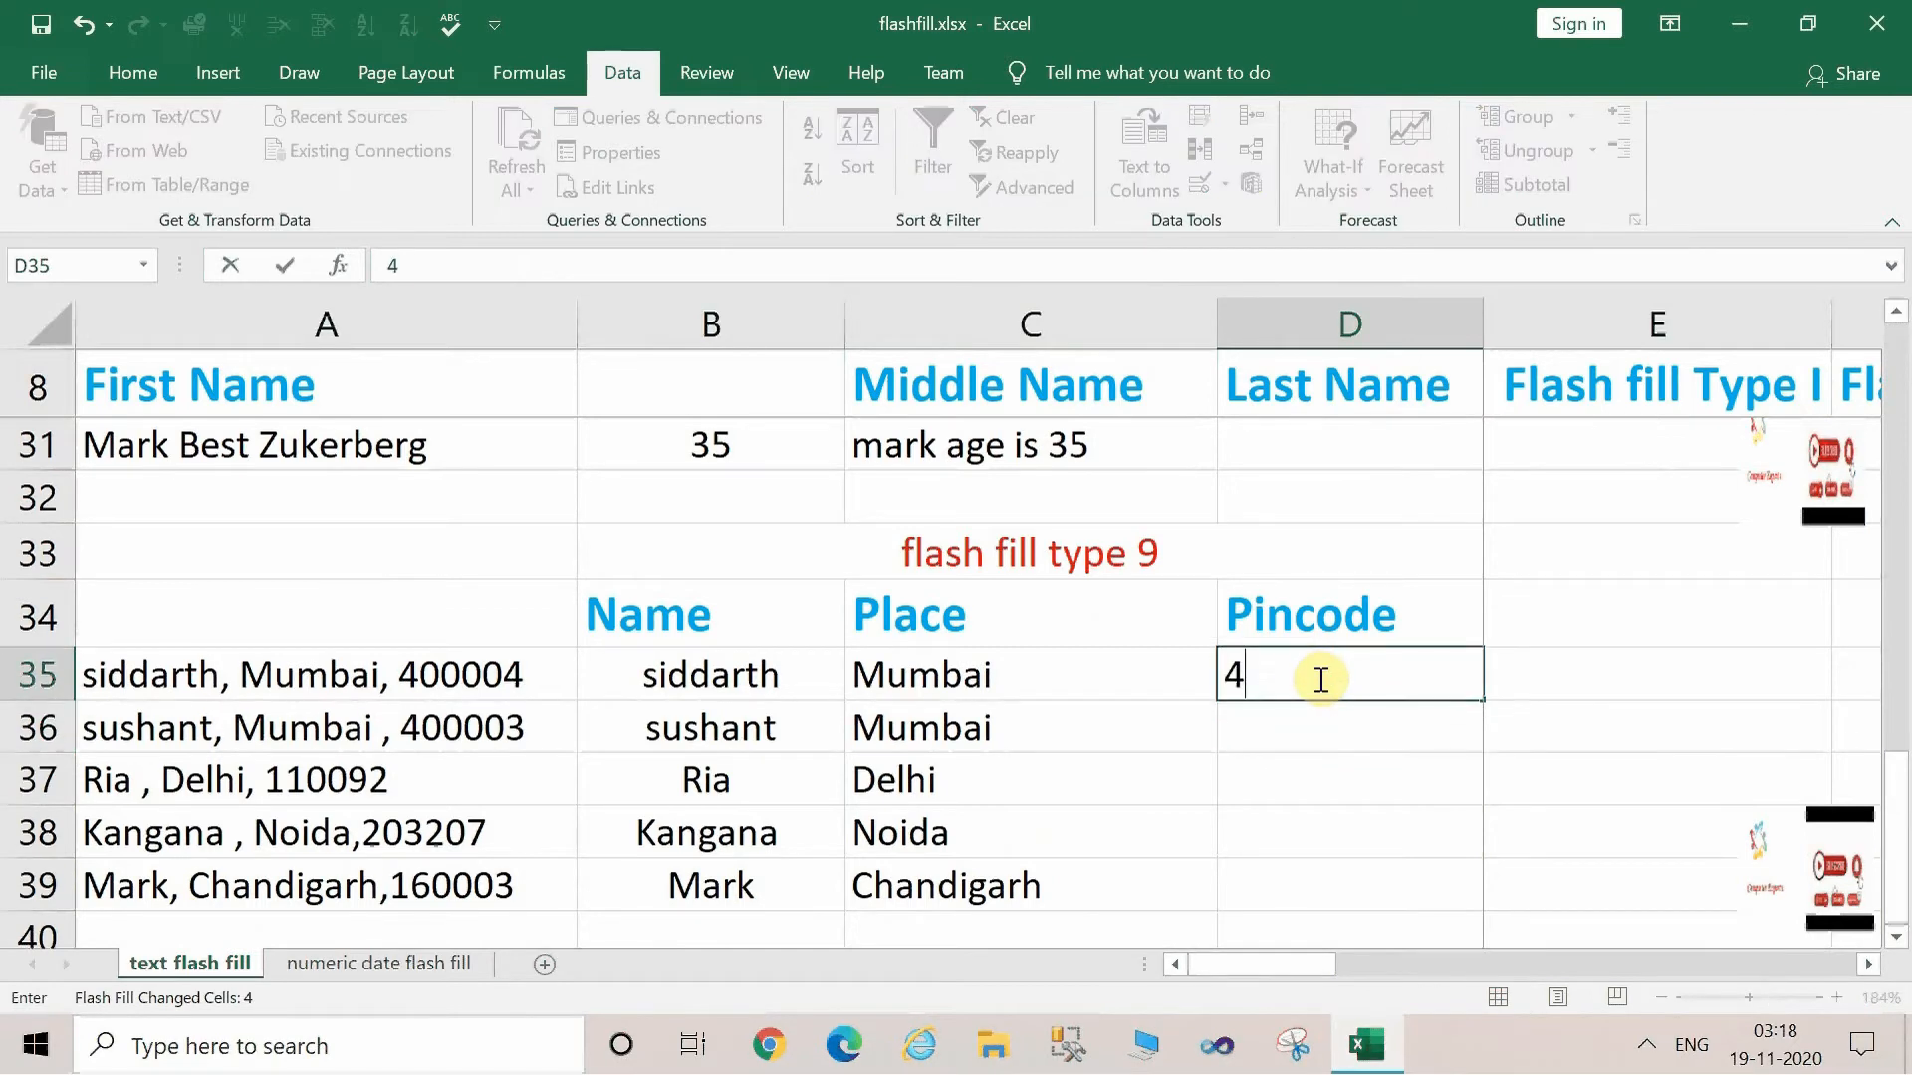
pyautogui.write('00004')
pyautogui.press('Return')
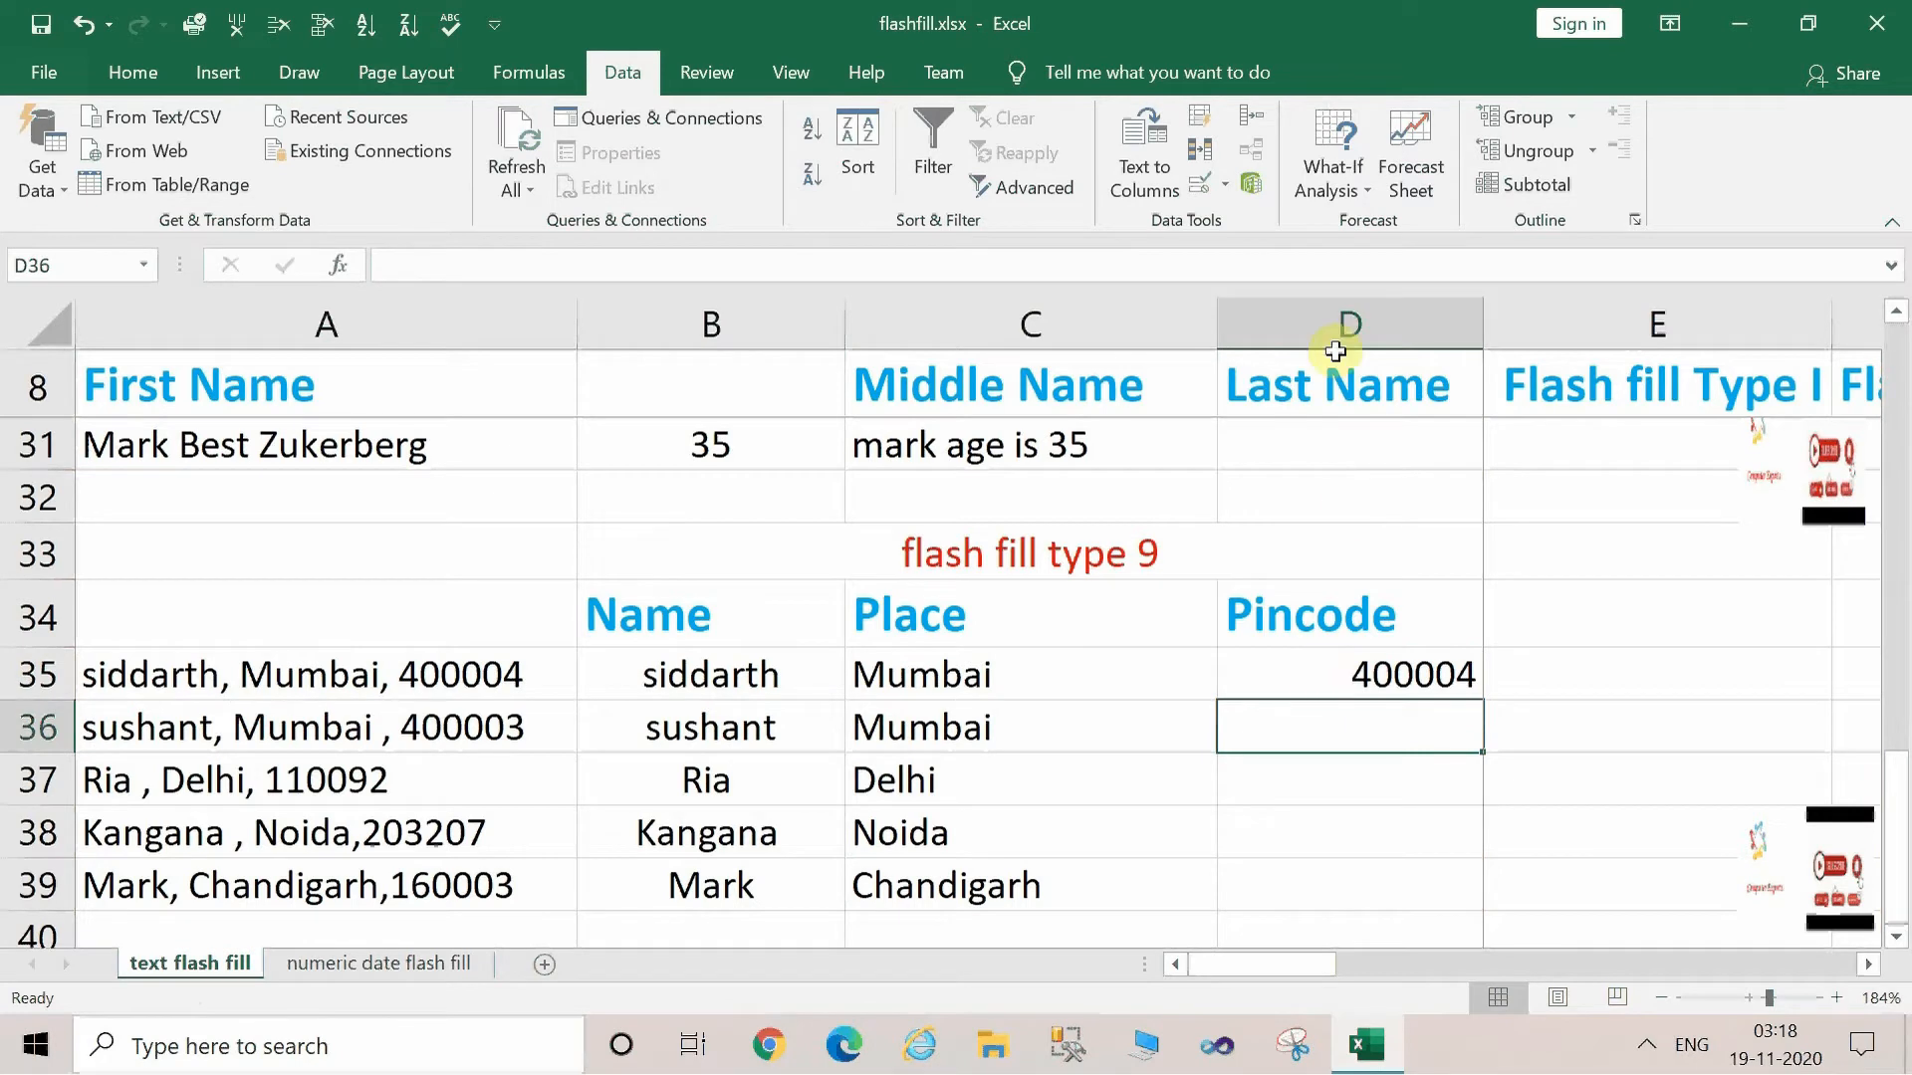
pyautogui.click(1340, 328)
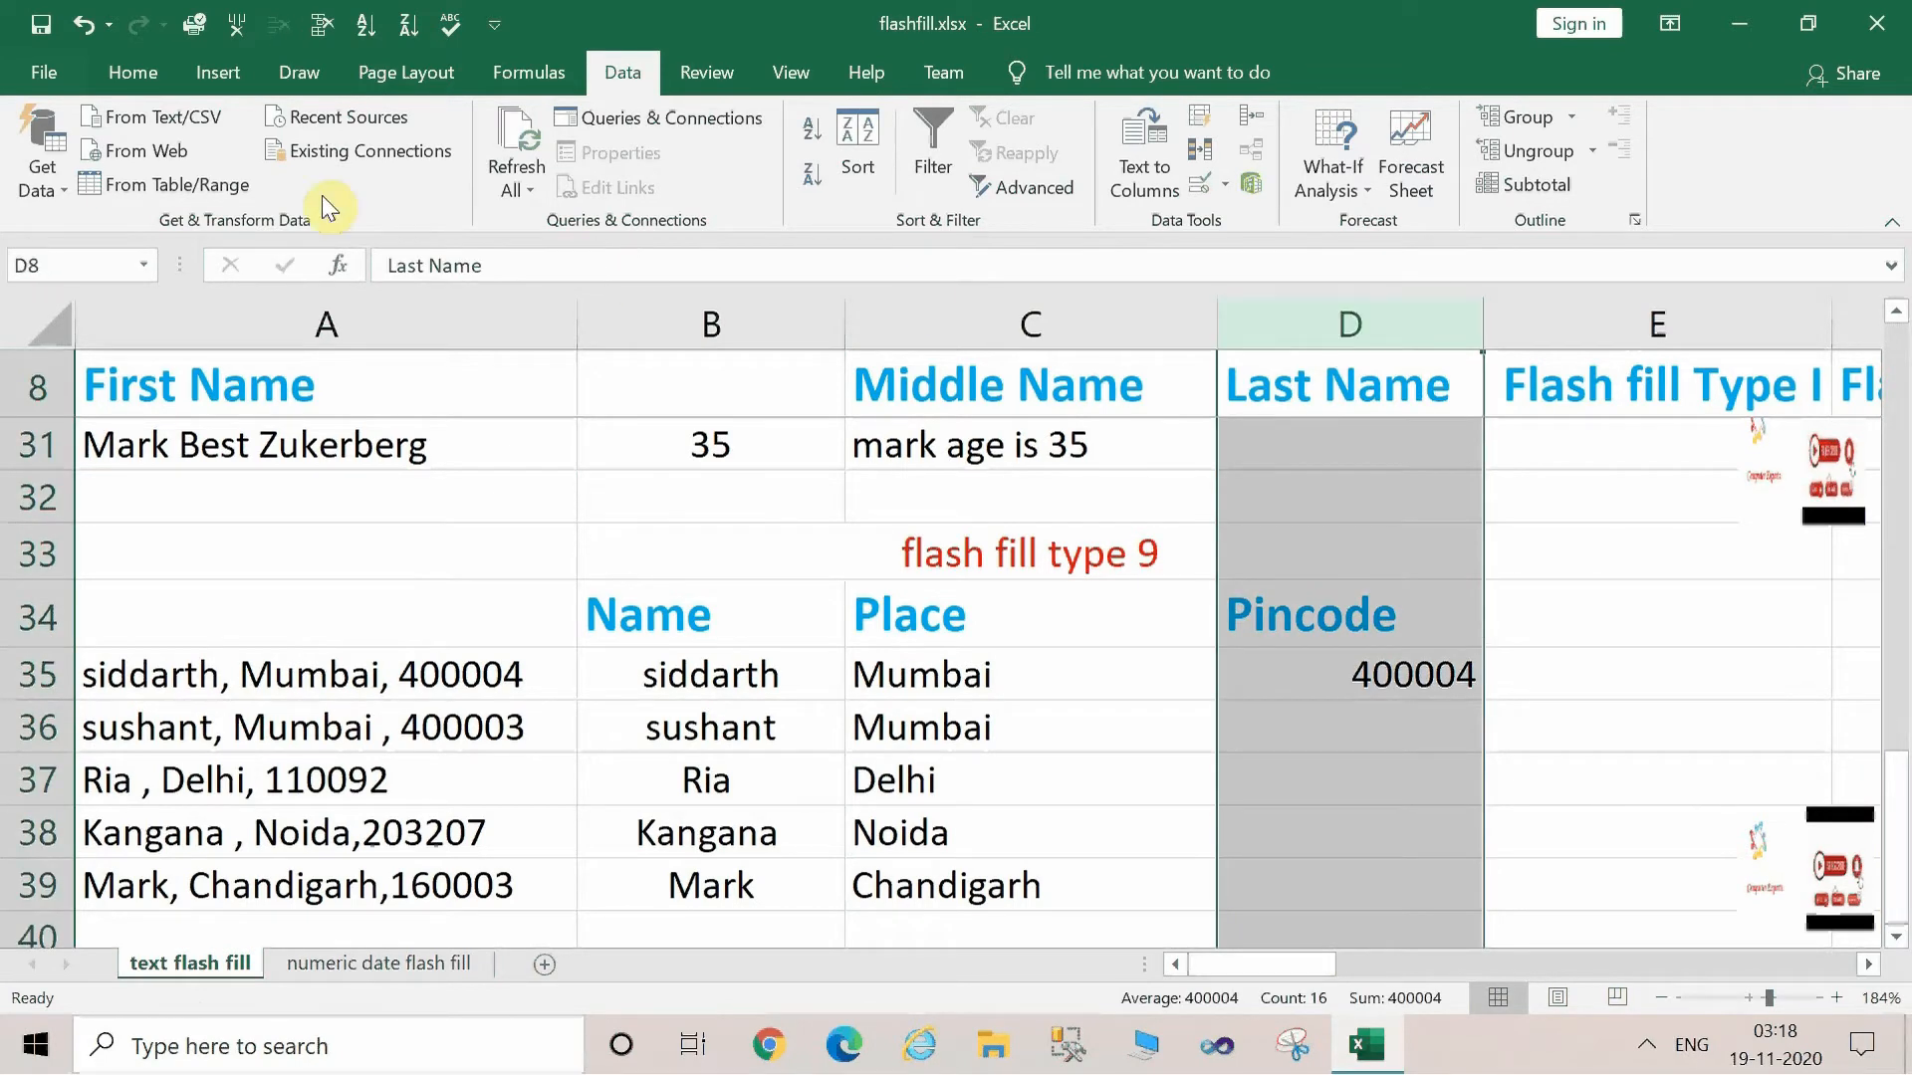
pyautogui.click(141, 74)
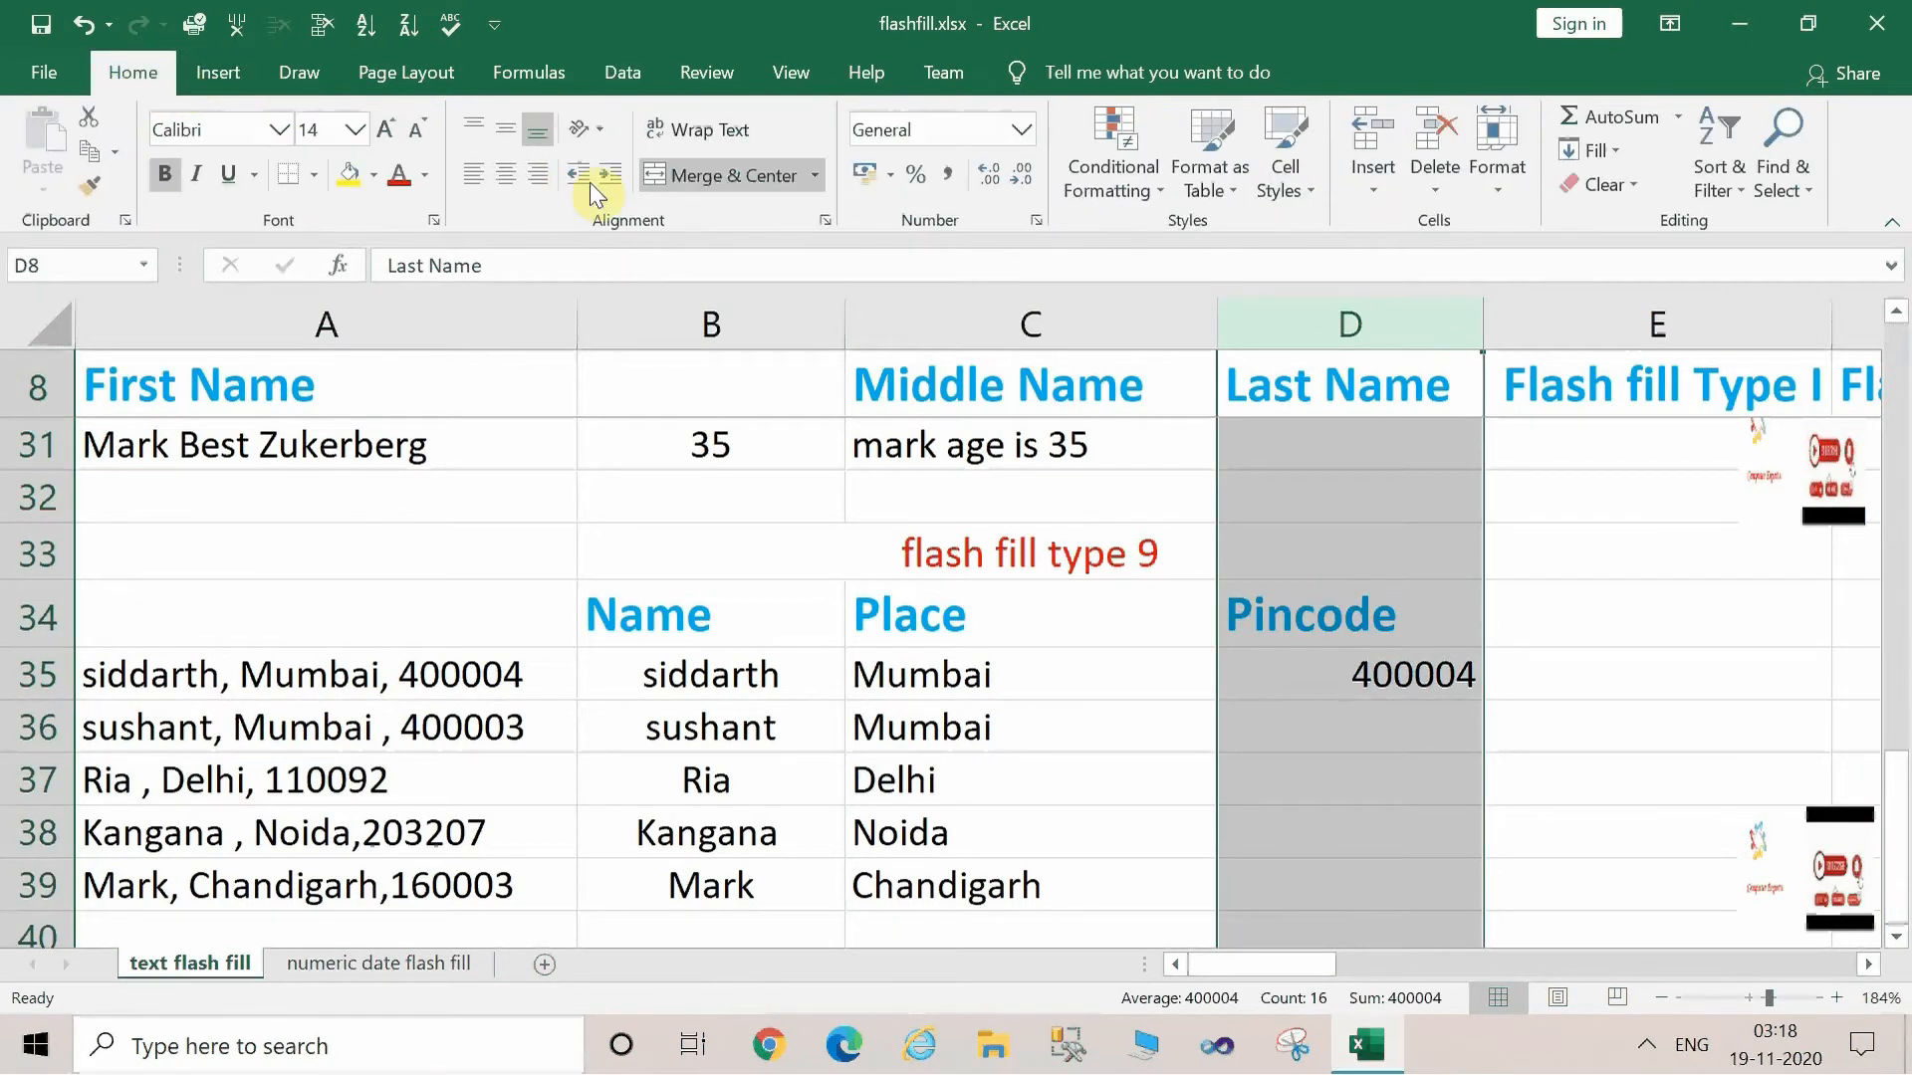
pyautogui.click(506, 163)
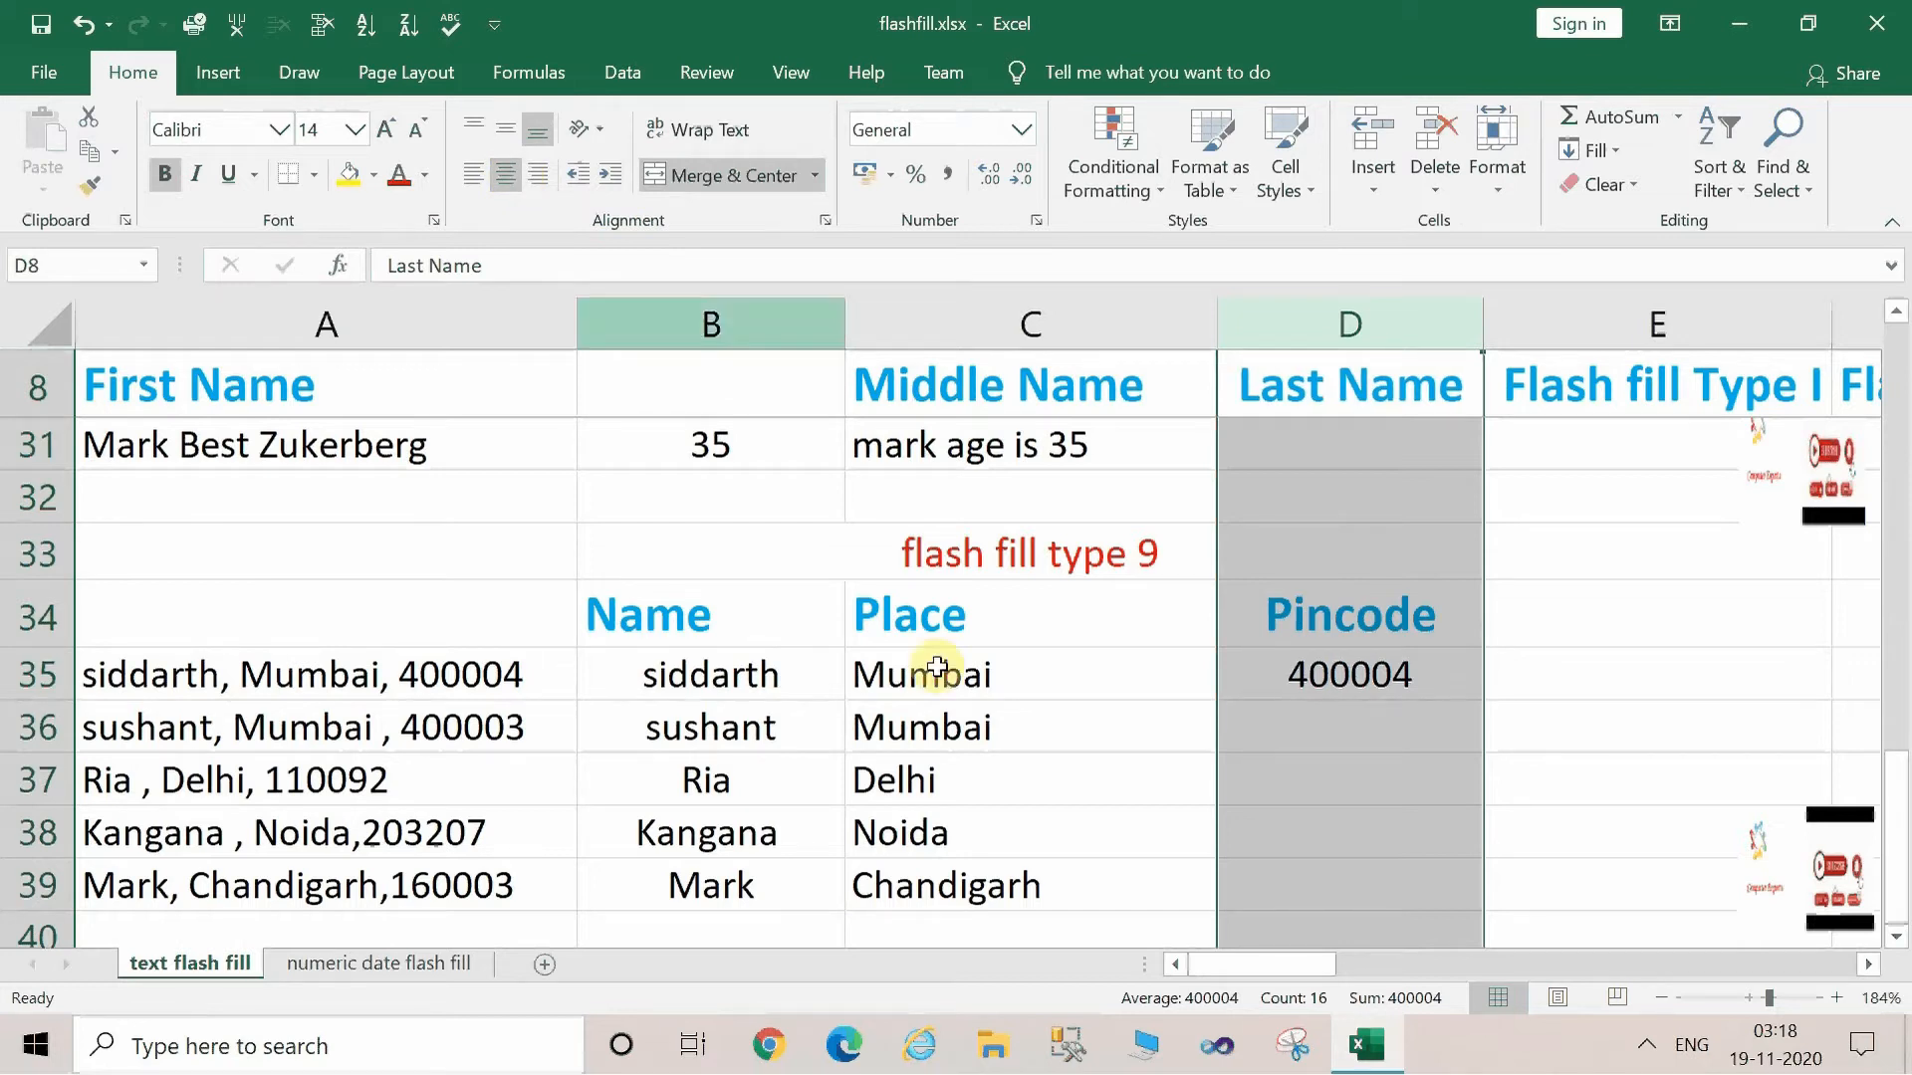
# Flash Fill pincodes 400003, 110092, 203207 and 160003 into D36–D39.
pyautogui.click(1315, 748)
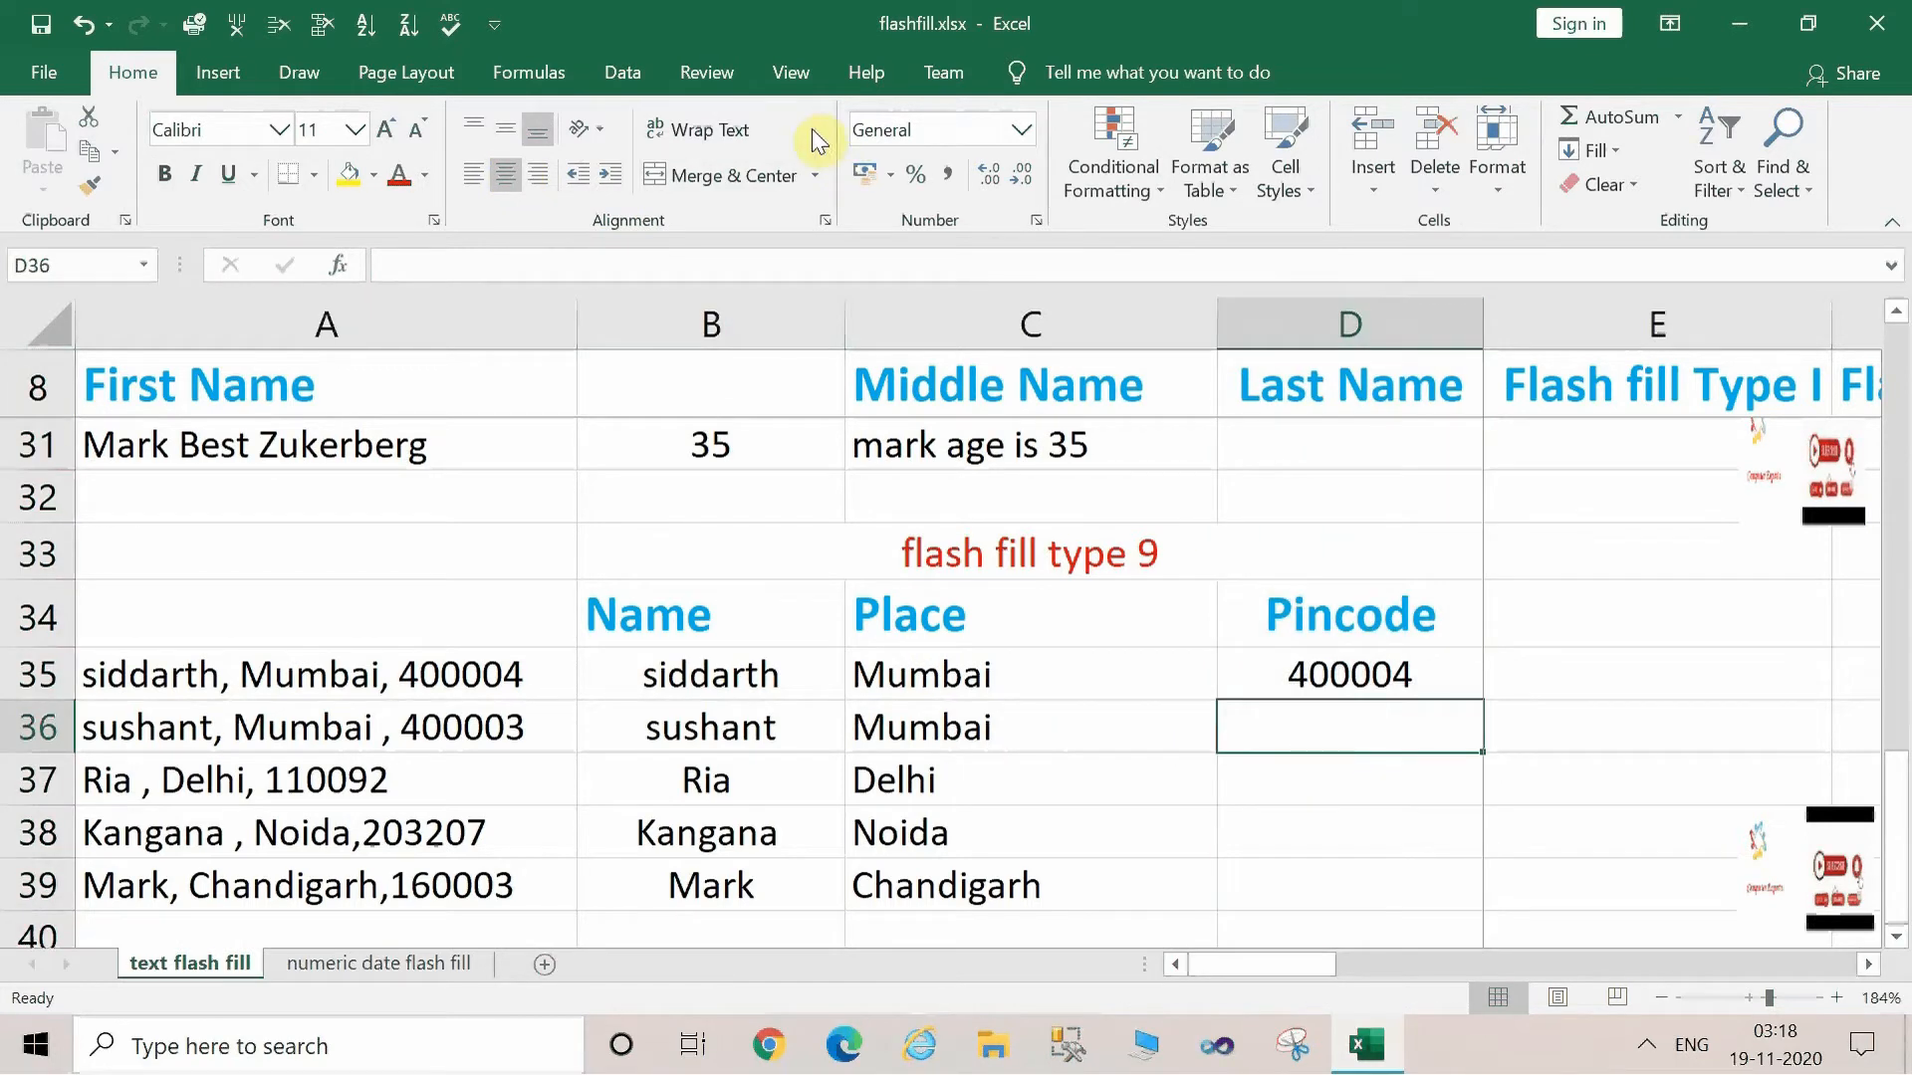
pyautogui.click(631, 68)
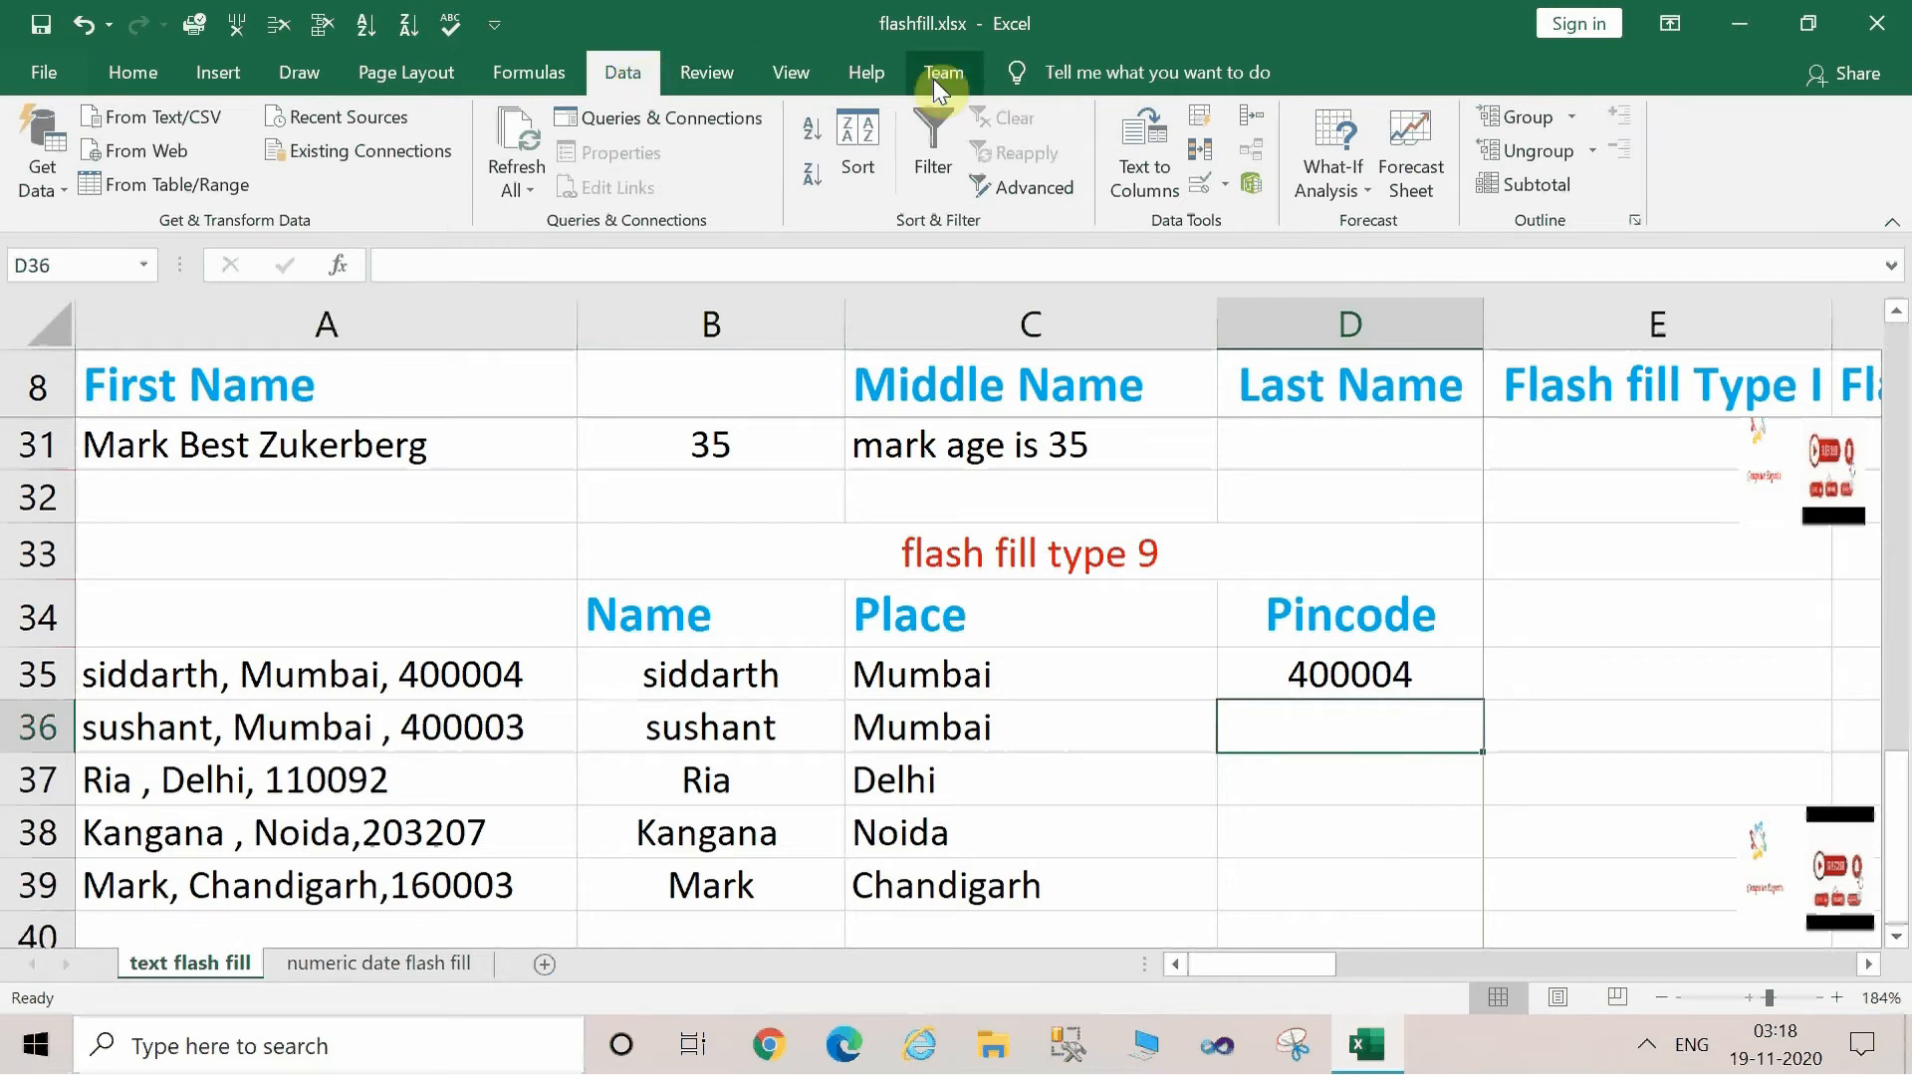
pyautogui.click(1249, 182)
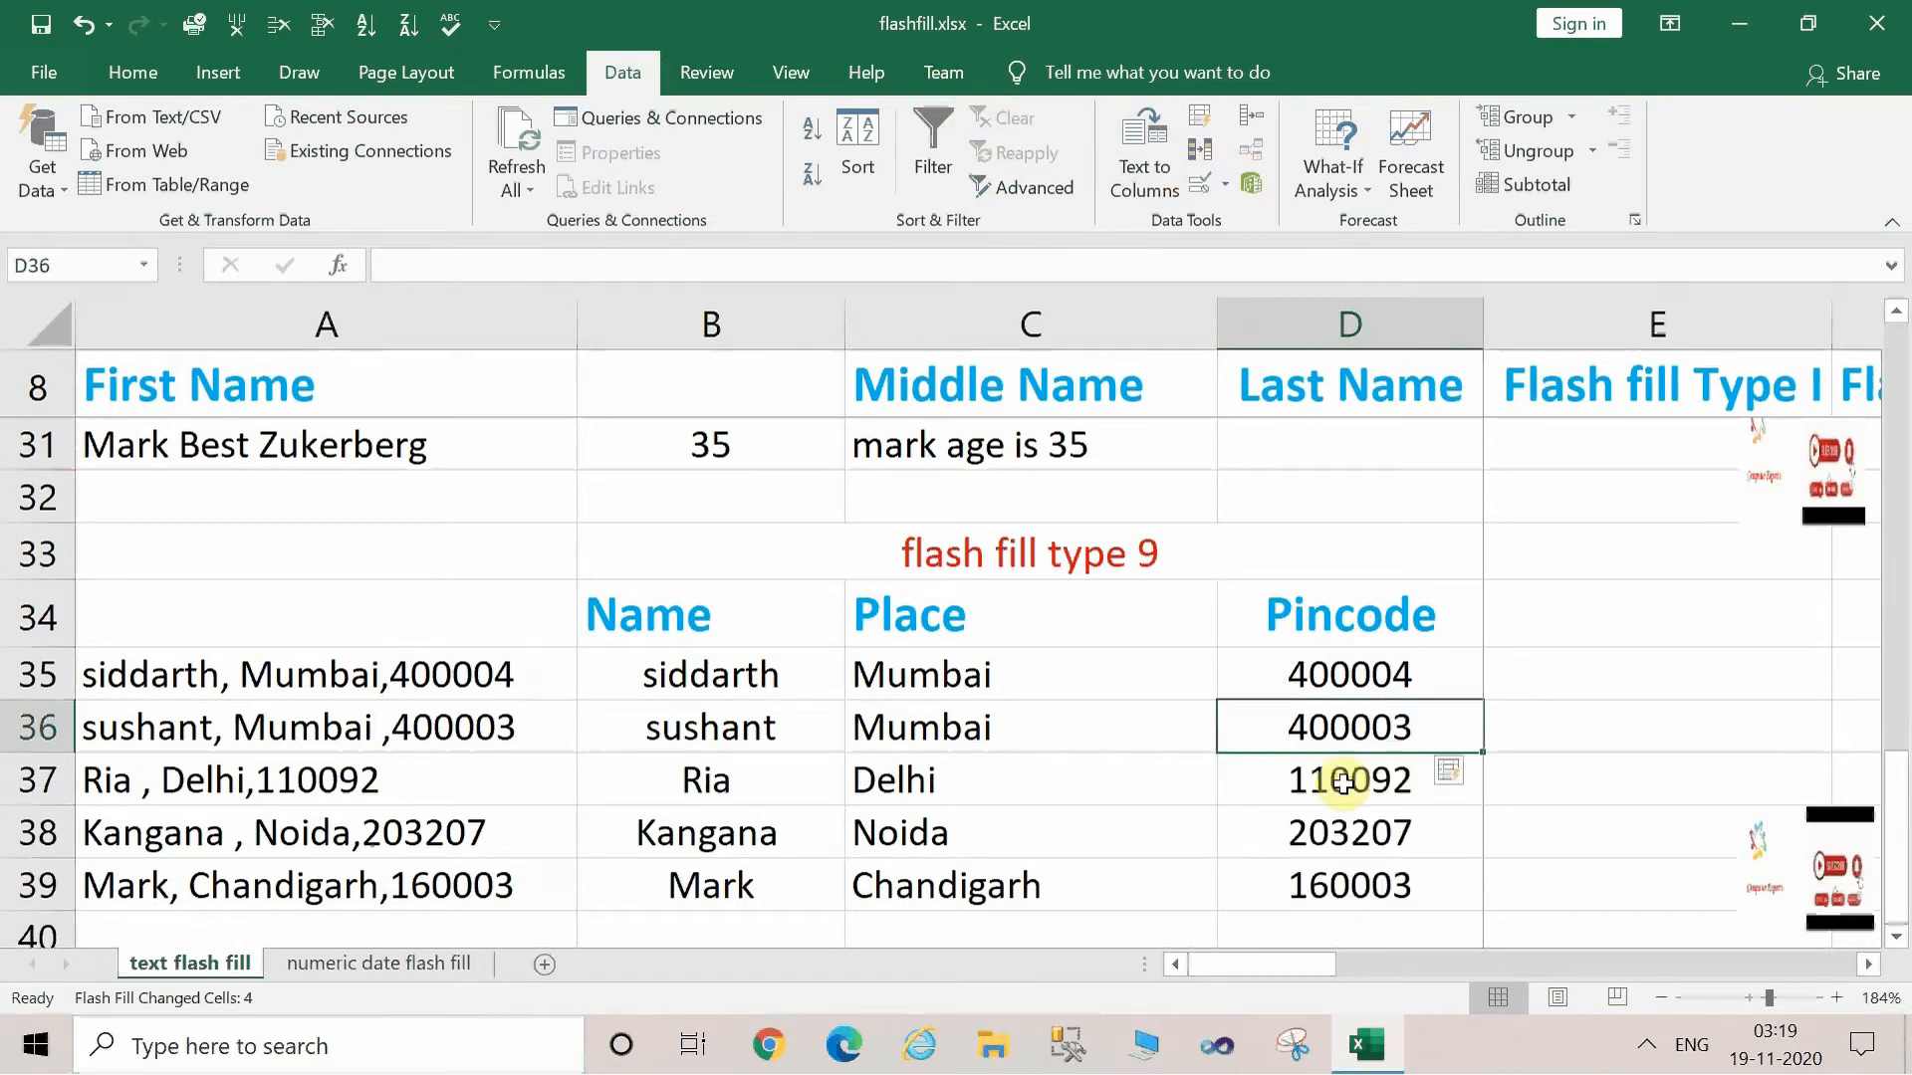
pyautogui.click(1350, 832)
pyautogui.click(1349, 885)
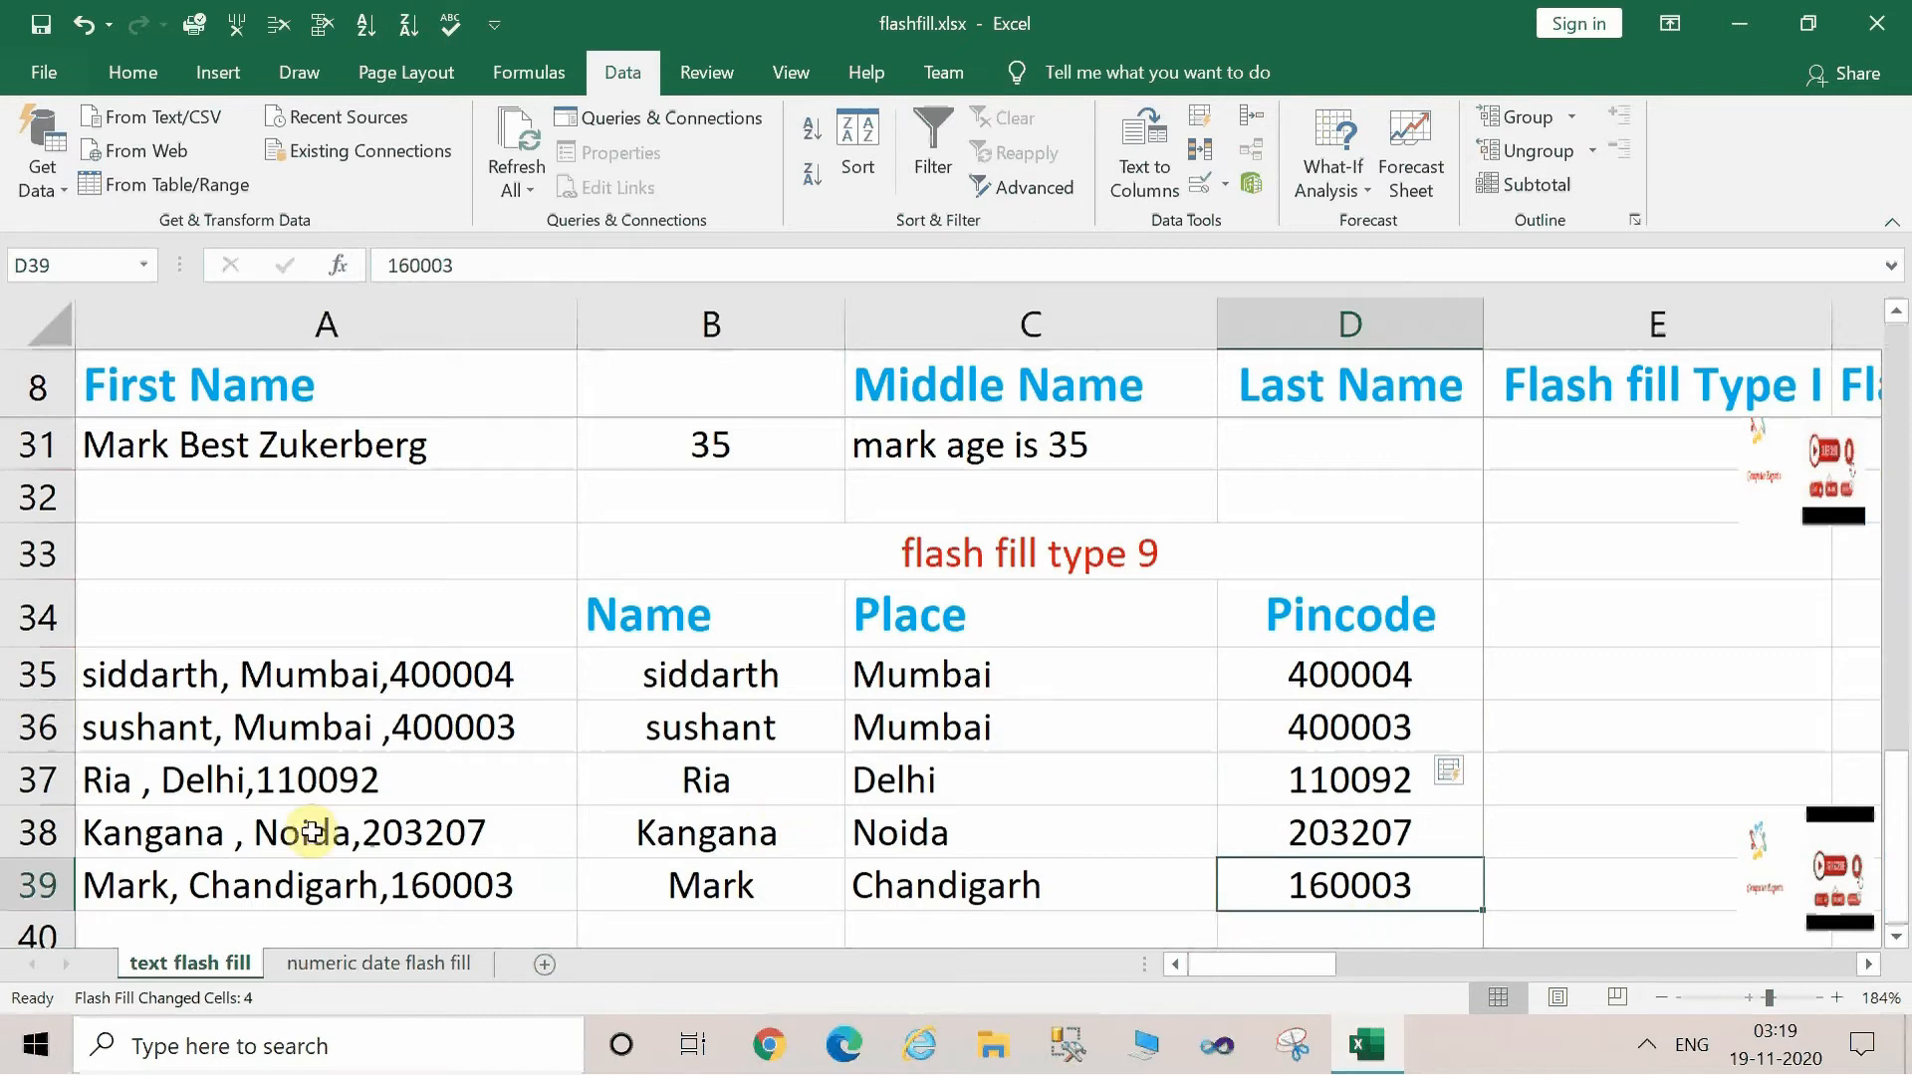
pyautogui.click(405, 766)
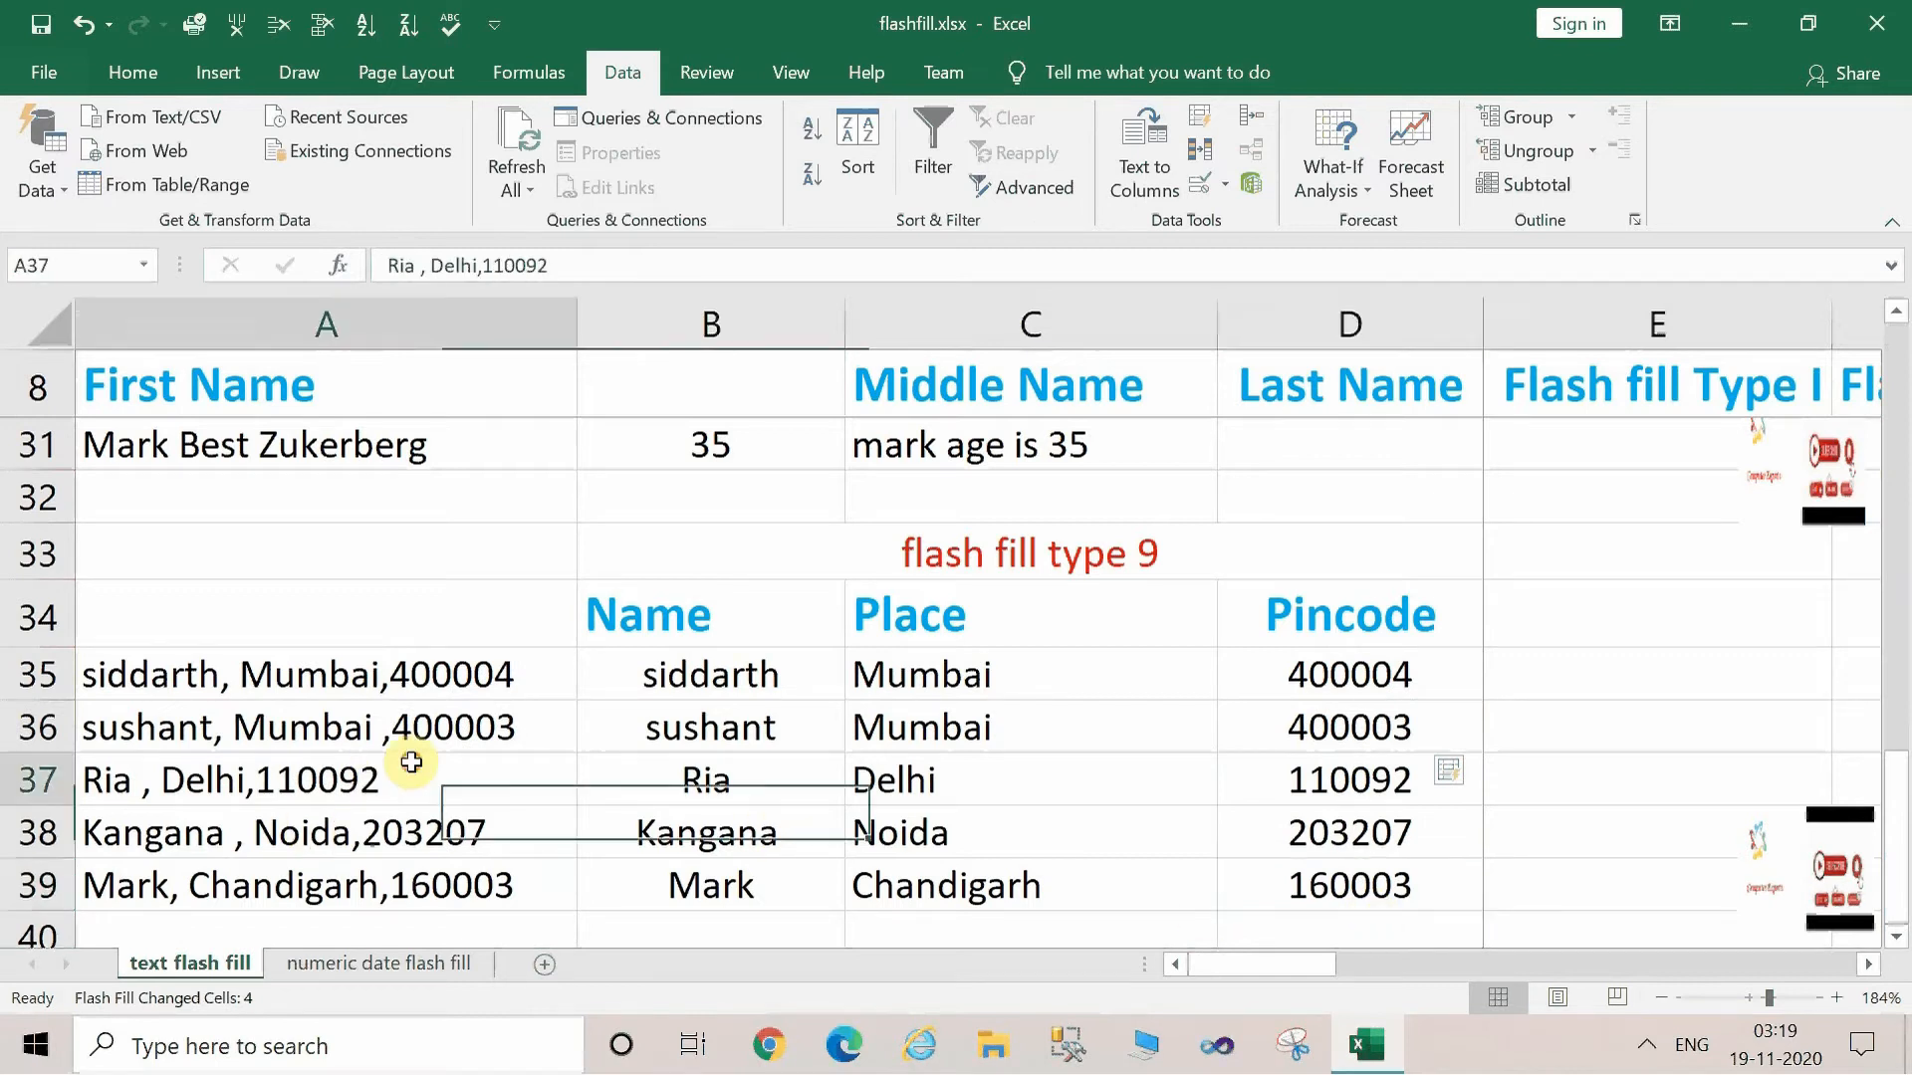
pyautogui.click(406, 669)
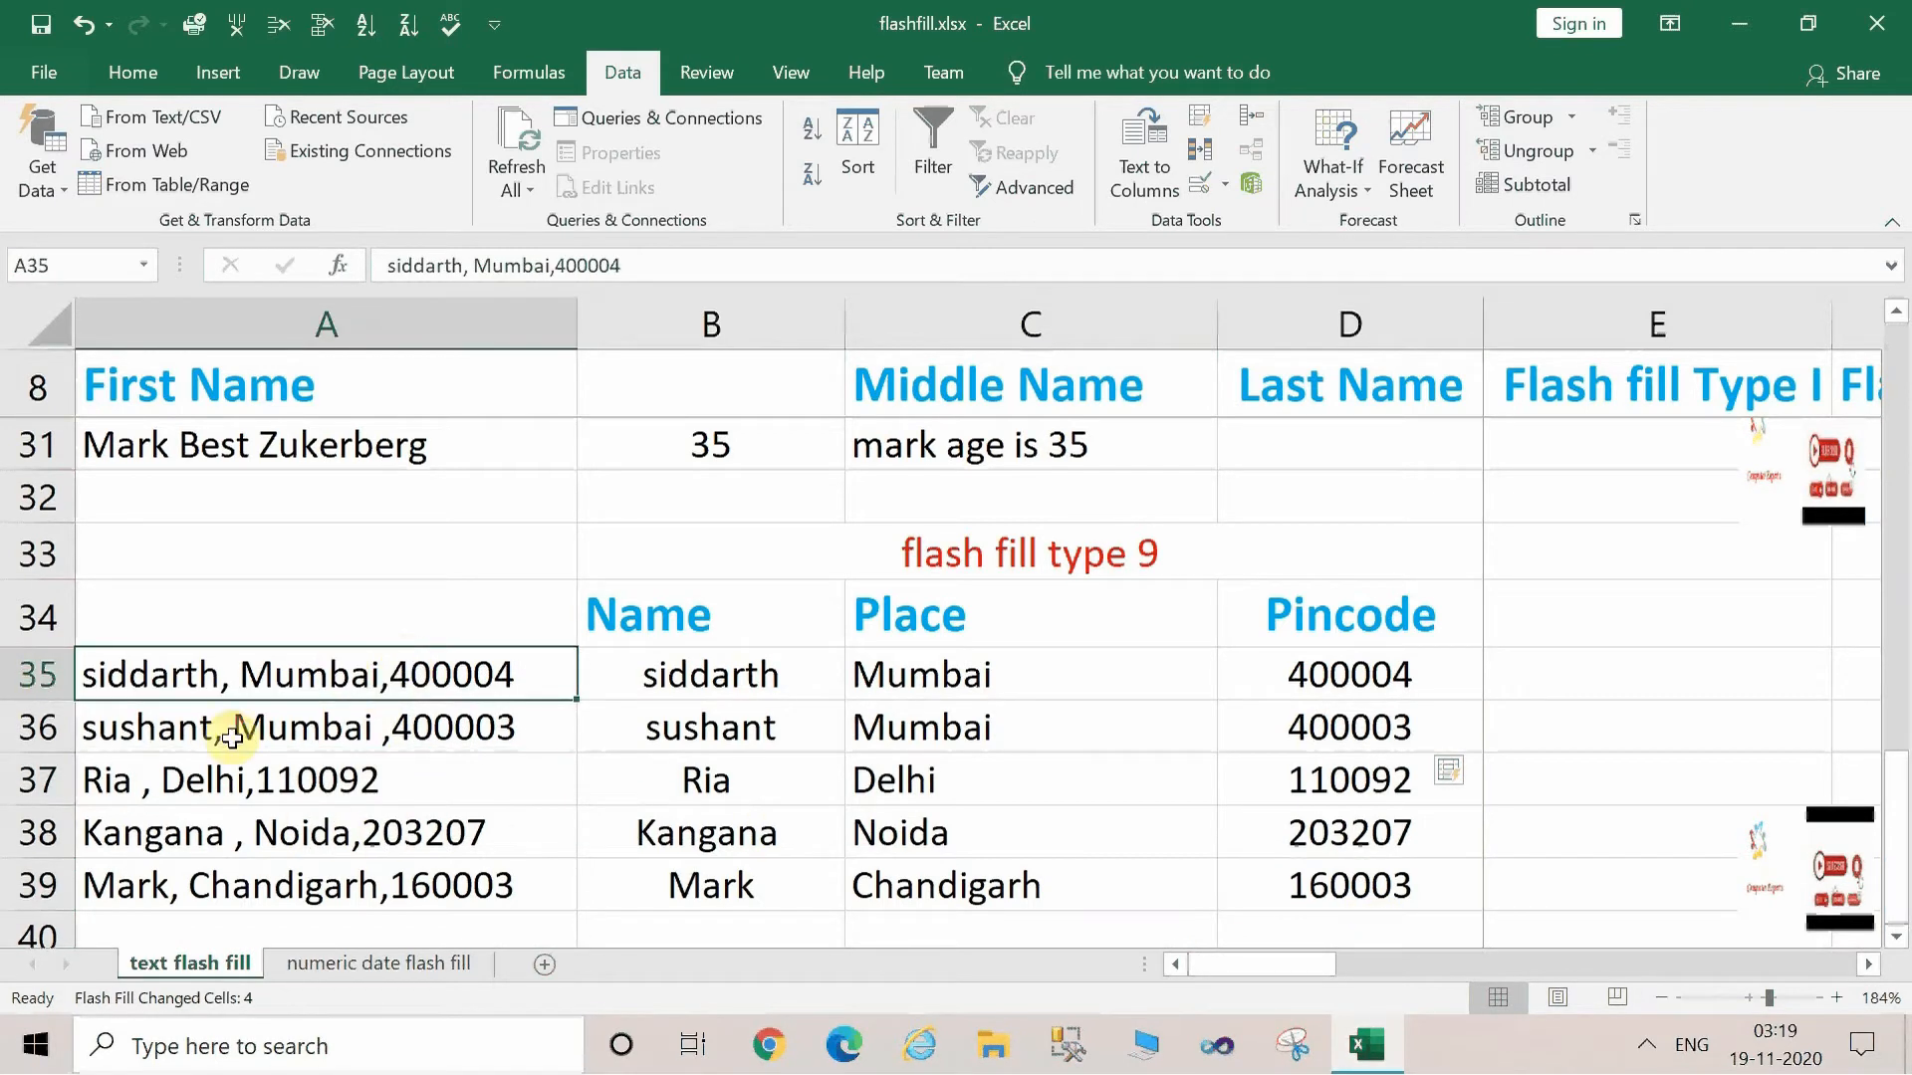
pyautogui.moveTo(1392, 673); pyautogui.dragTo(1388, 892)
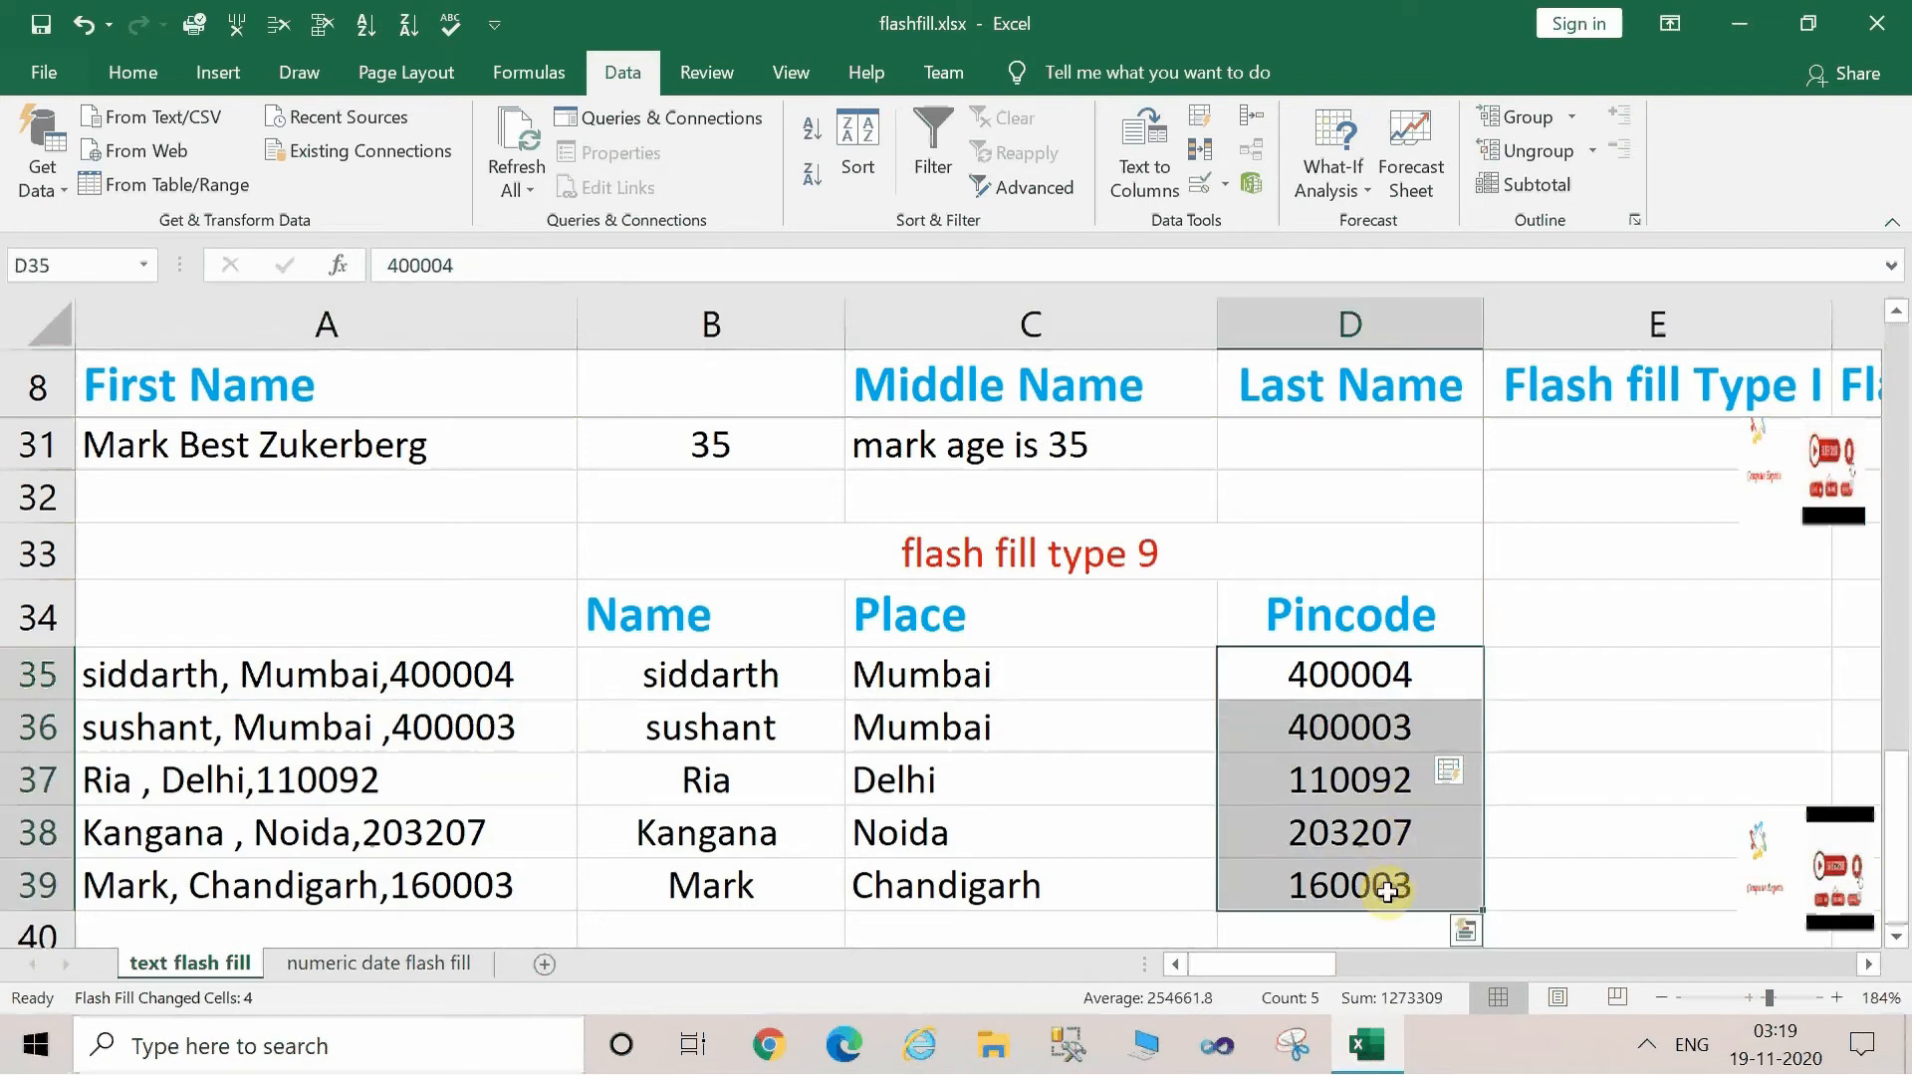
pyautogui.click(1046, 794)
pyautogui.click(433, 675)
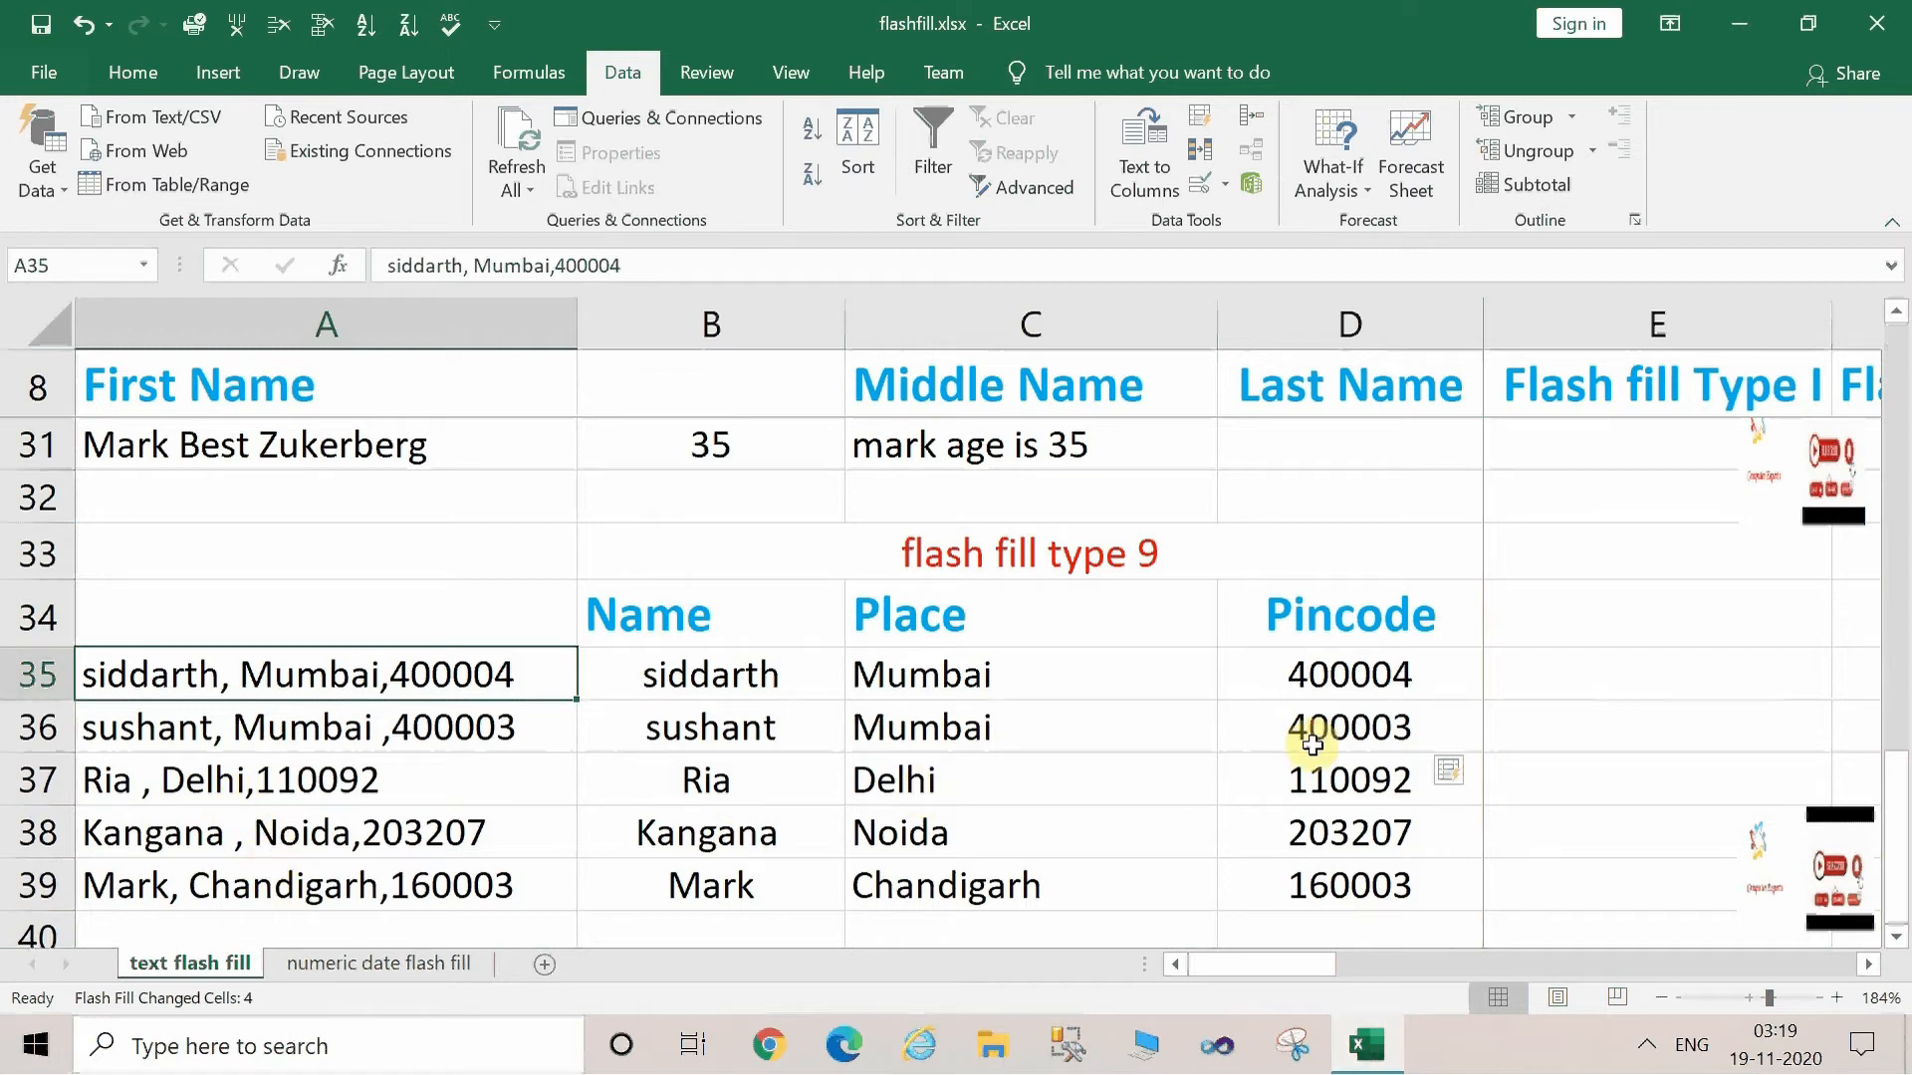
pyautogui.click(1327, 696)
pyautogui.moveTo(1327, 696); pyautogui.dragTo(1366, 922)
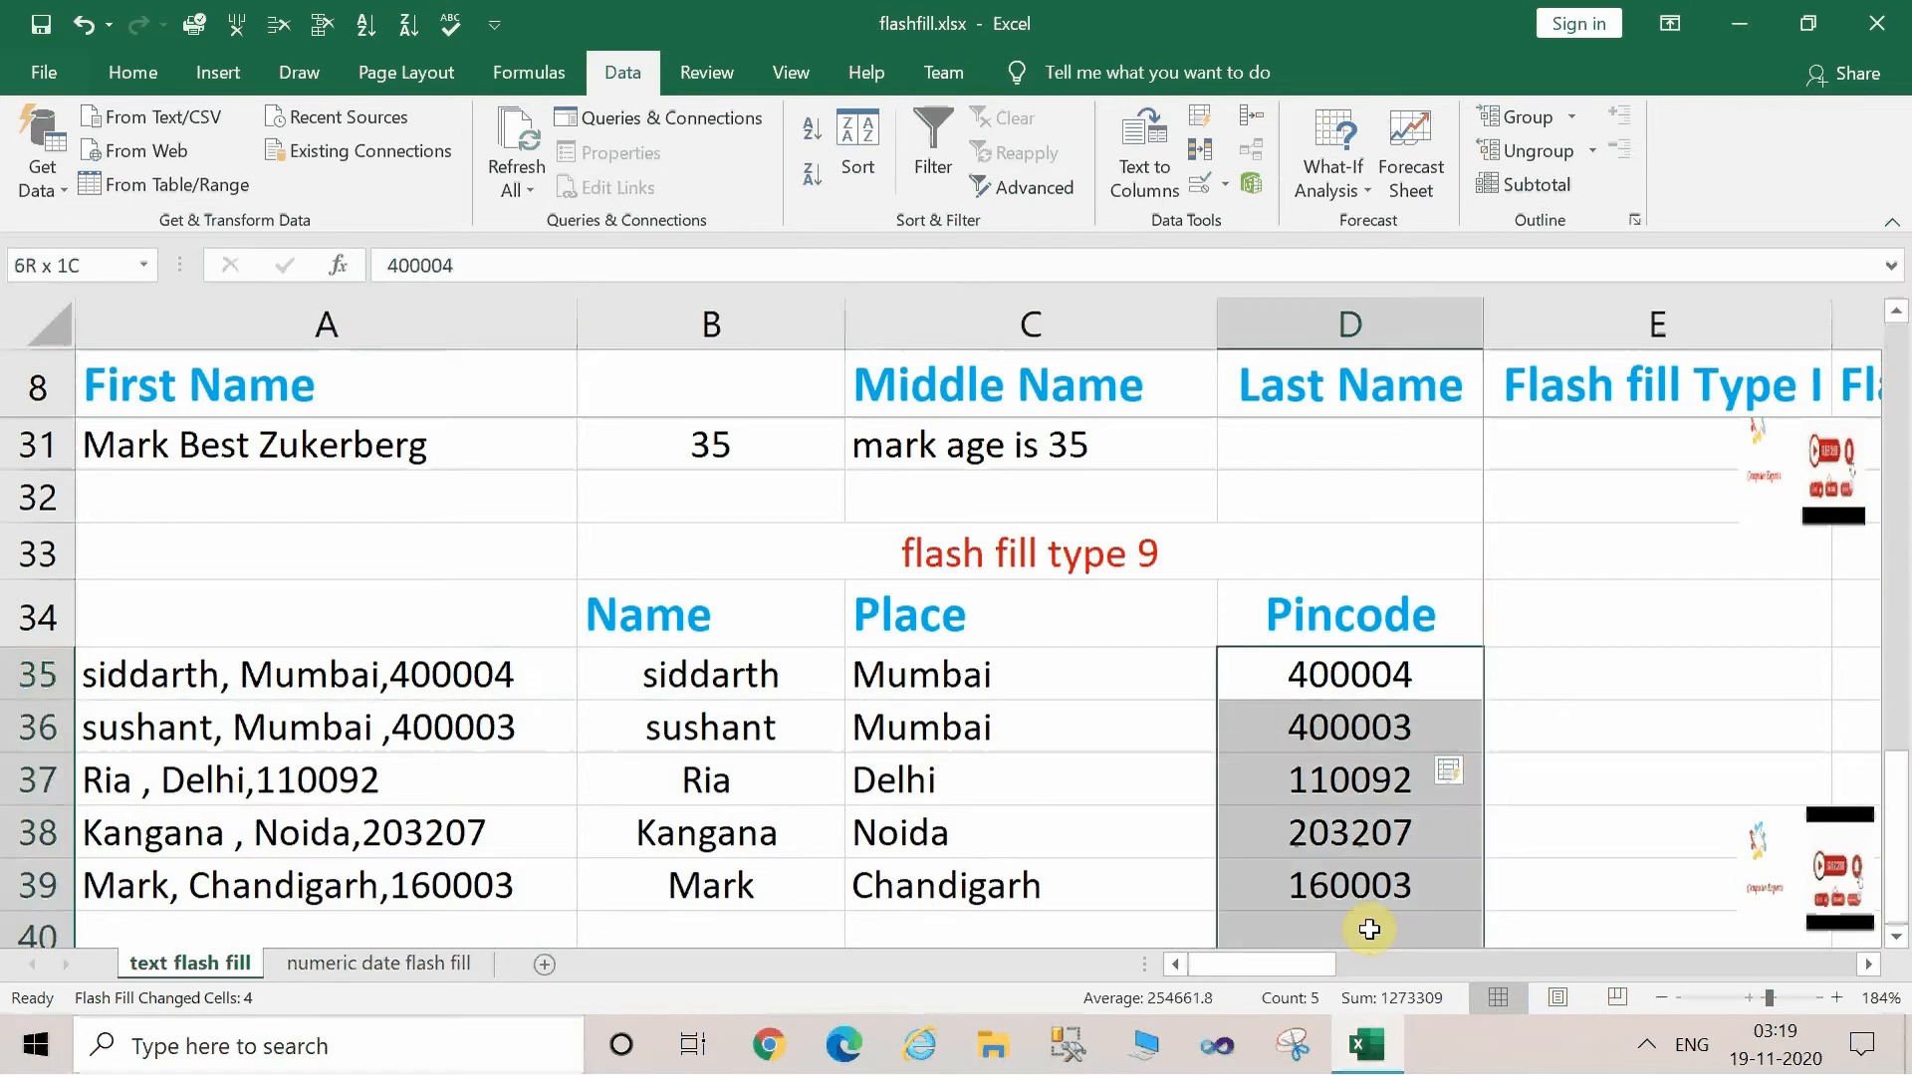
pyautogui.click(1579, 773)
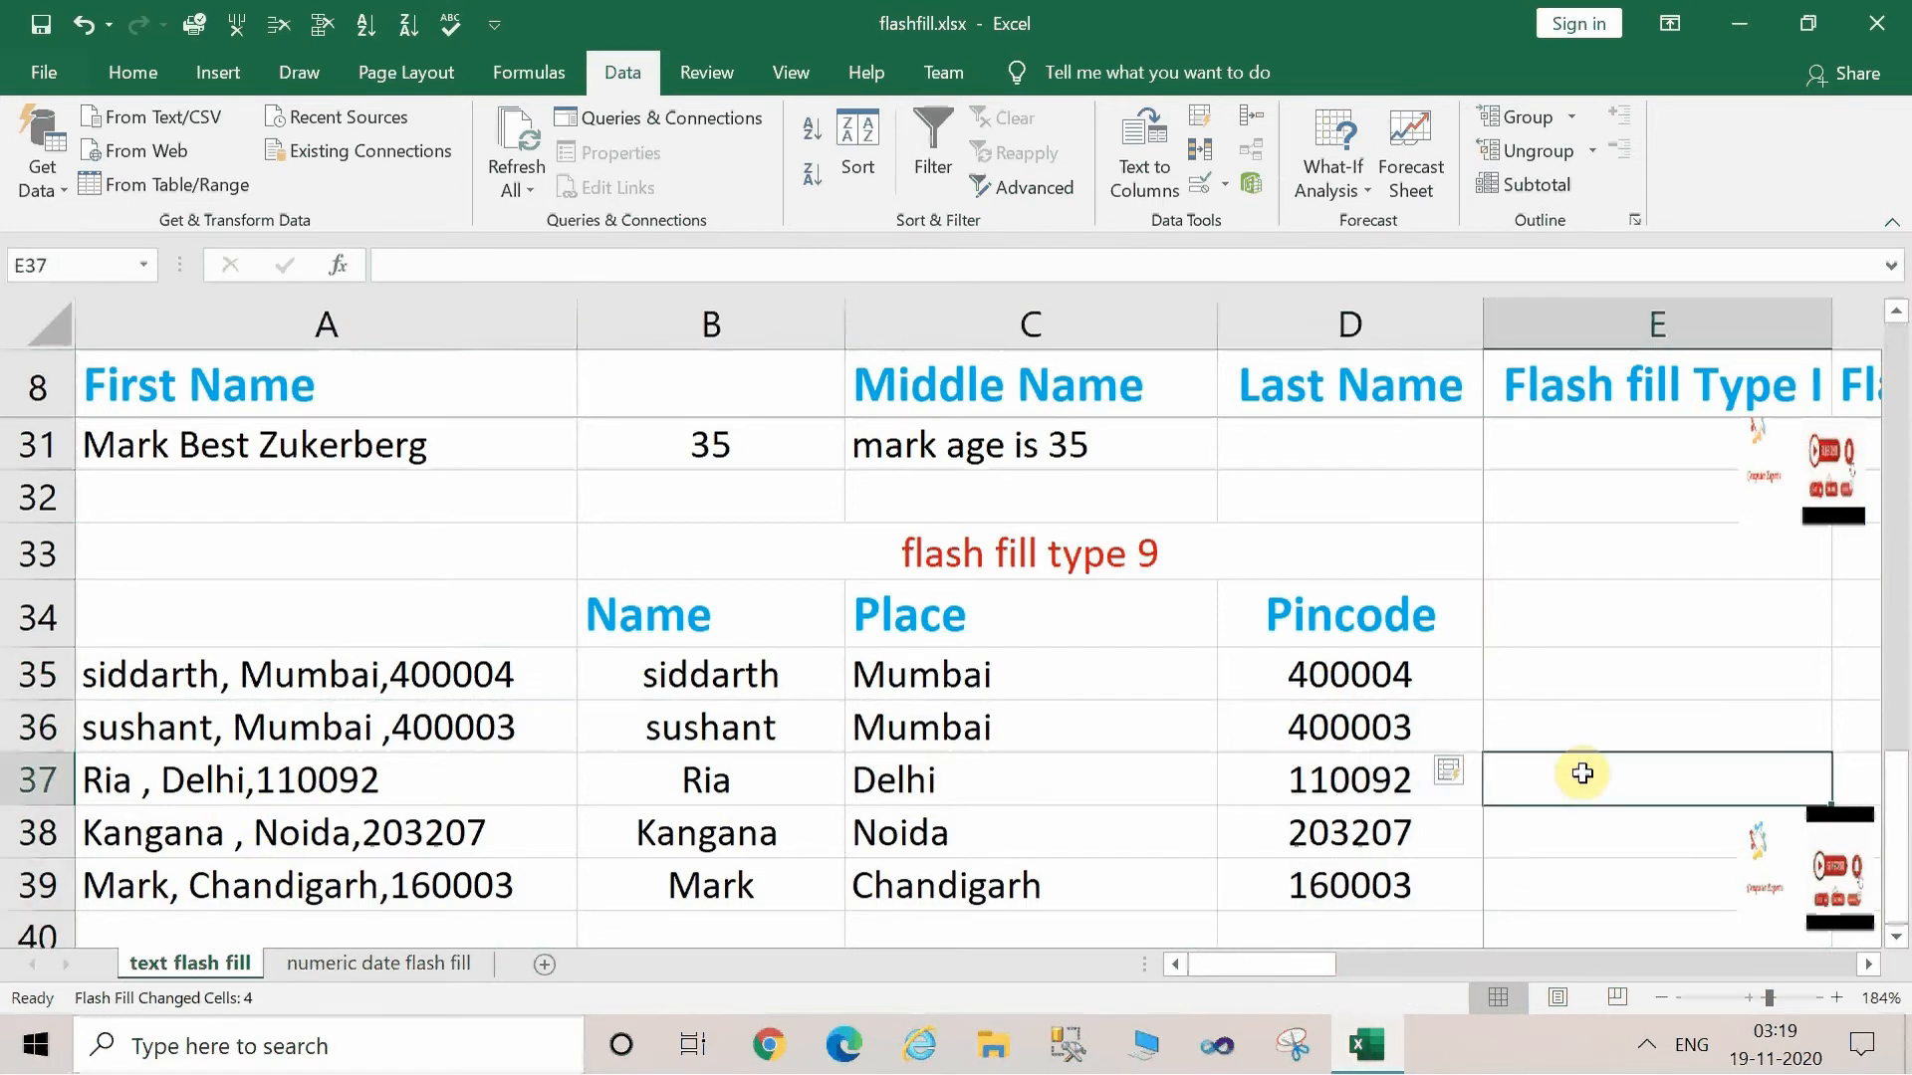
pyautogui.click(1897, 933)
pyautogui.click(1897, 933)
pyautogui.click(1897, 933)
pyautogui.click(1897, 933)
pyautogui.click(1897, 933)
pyautogui.click(1897, 933)
pyautogui.click(1897, 933)
pyautogui.click(1897, 933)
pyautogui.click(1897, 936)
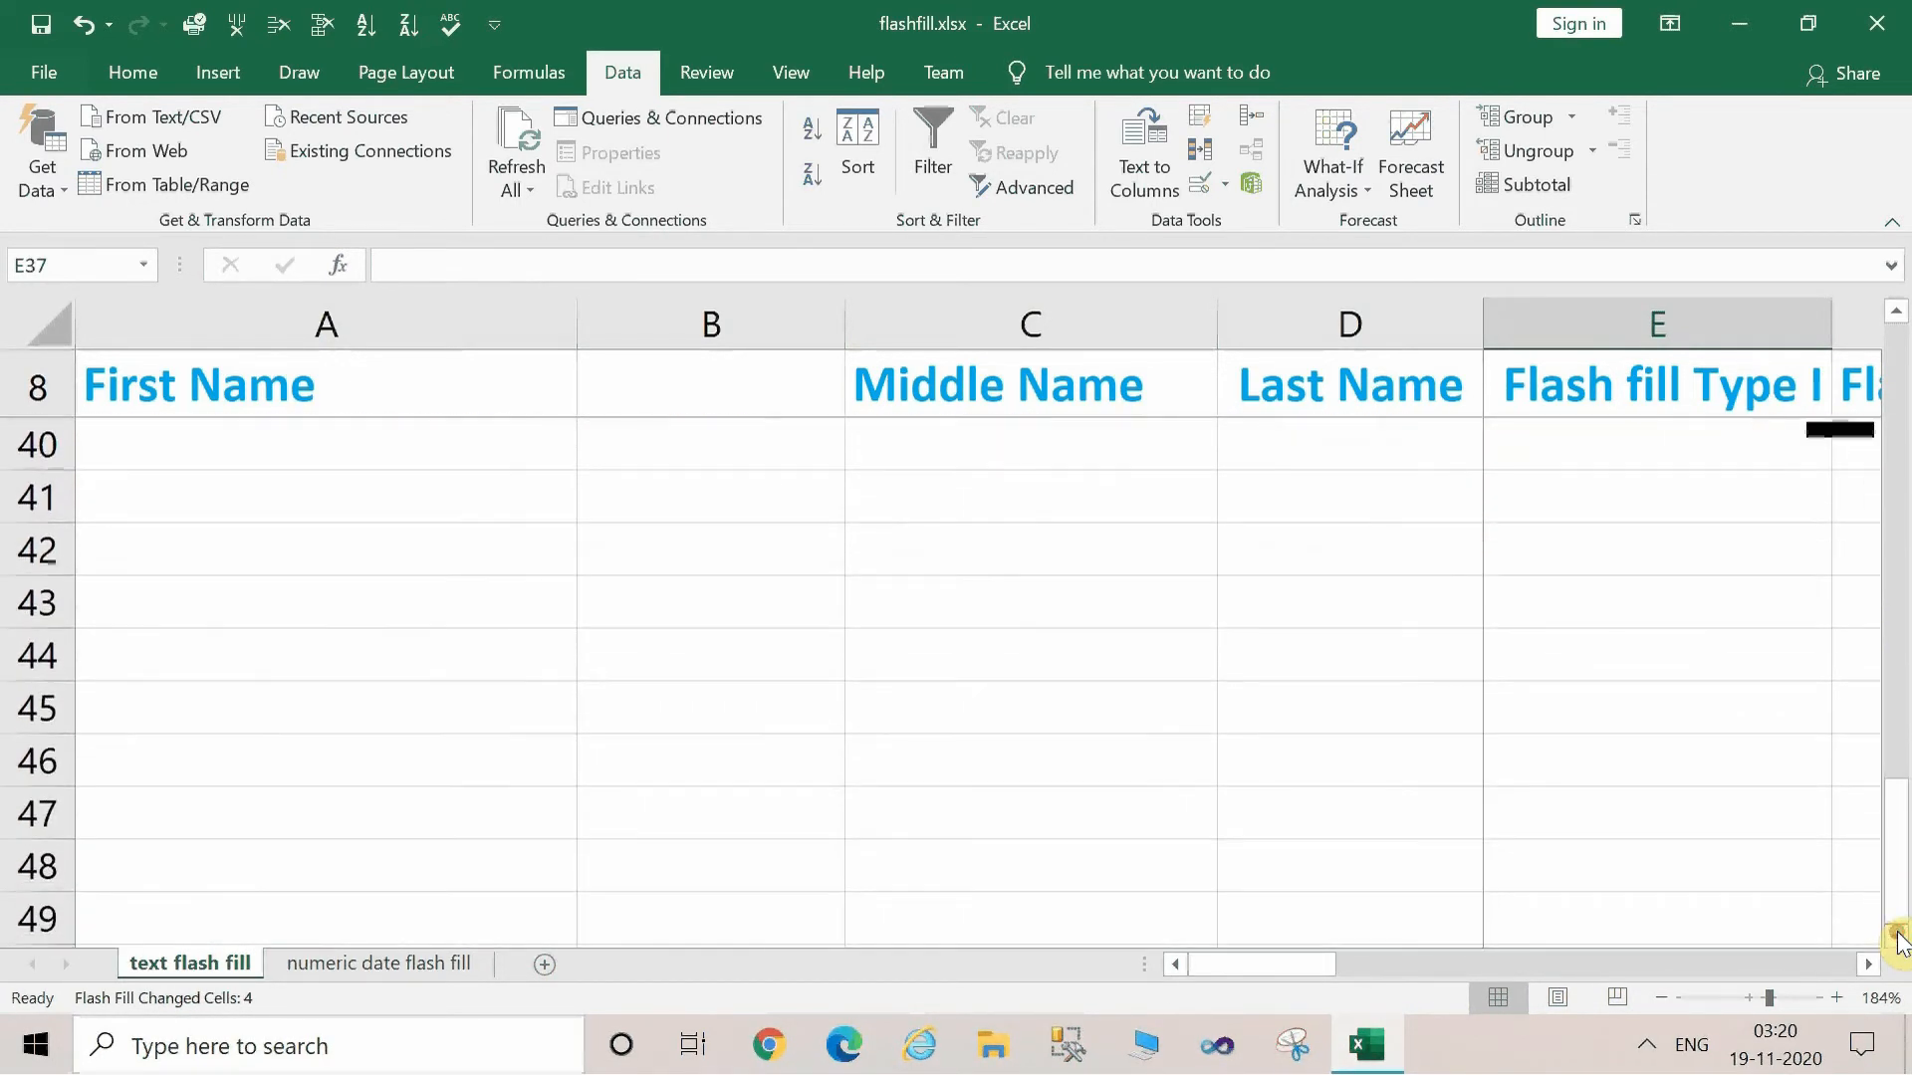
pyautogui.click(700, 694)
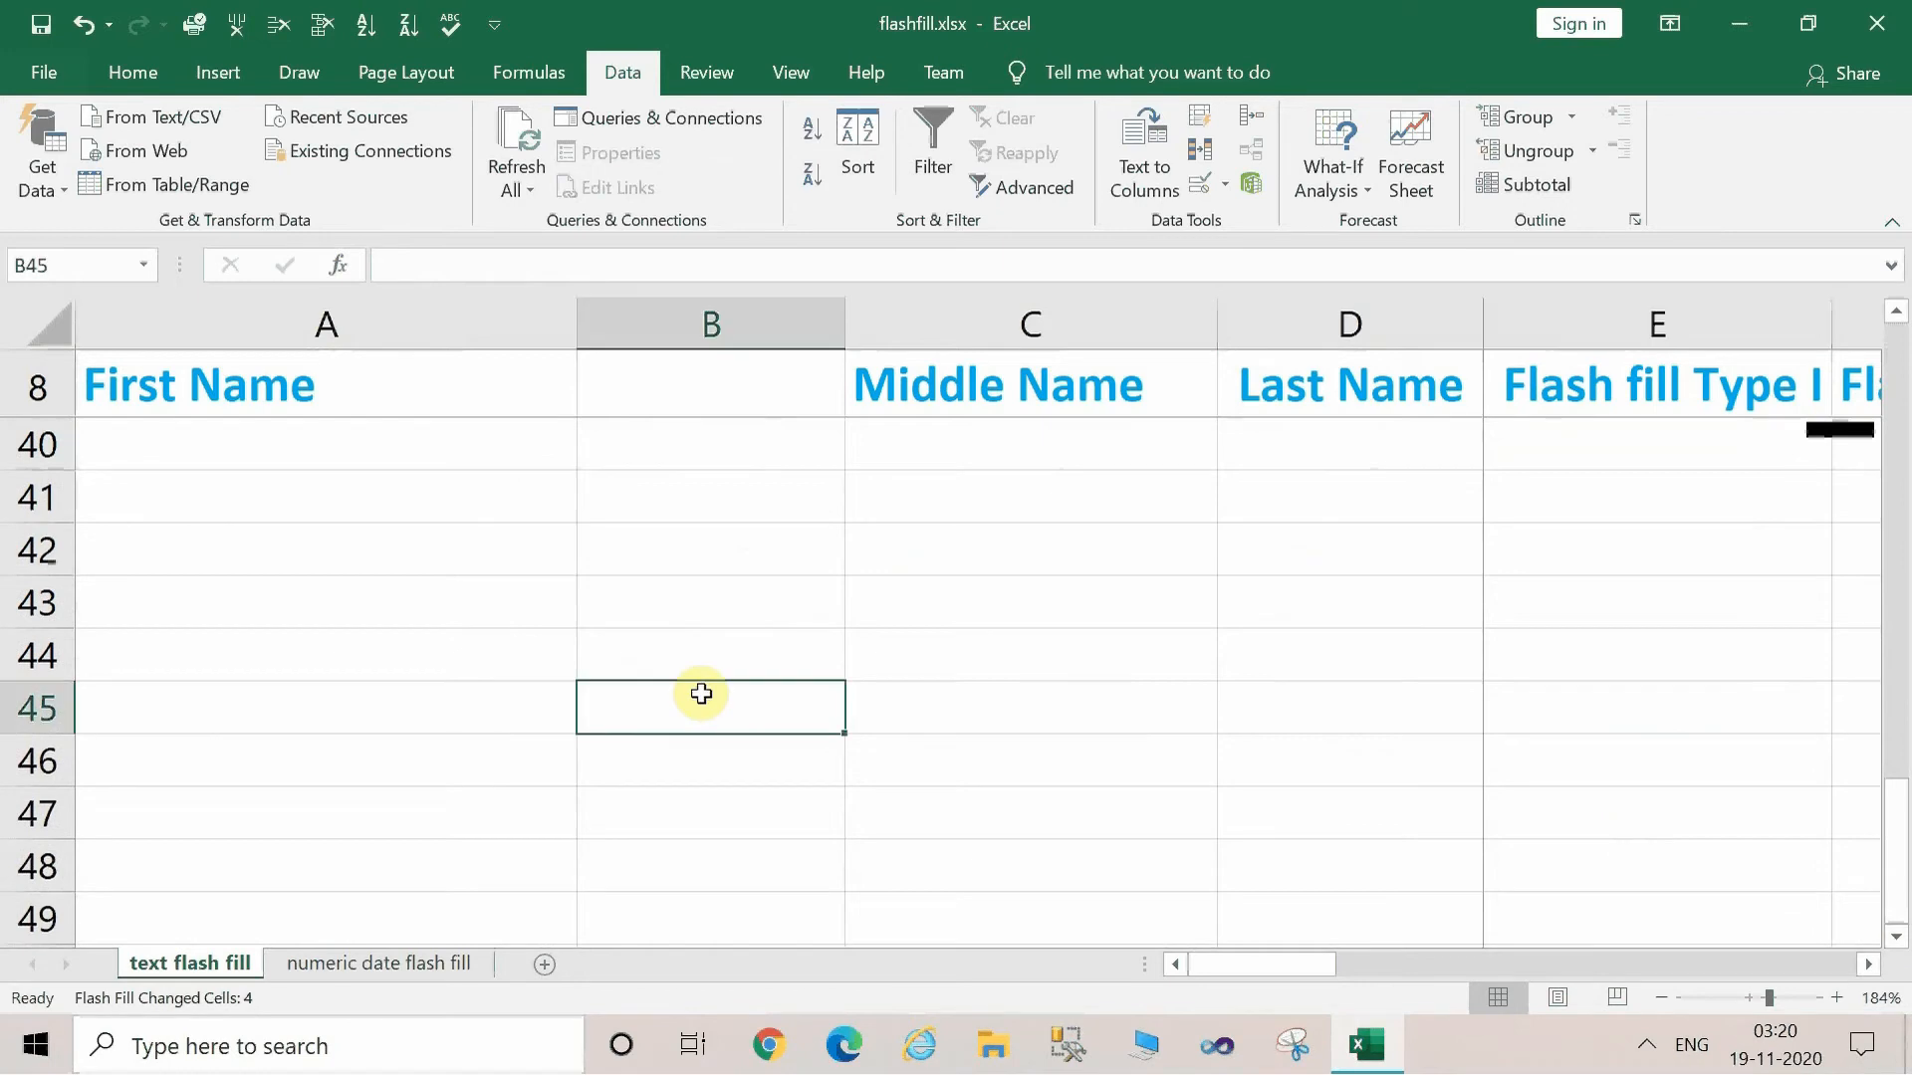
pyautogui.click(325, 964)
# Enter 15 in B9 and Flash Fill the Day column with 26, 22, 31, 1 and 12.
pyautogui.click(833, 438)
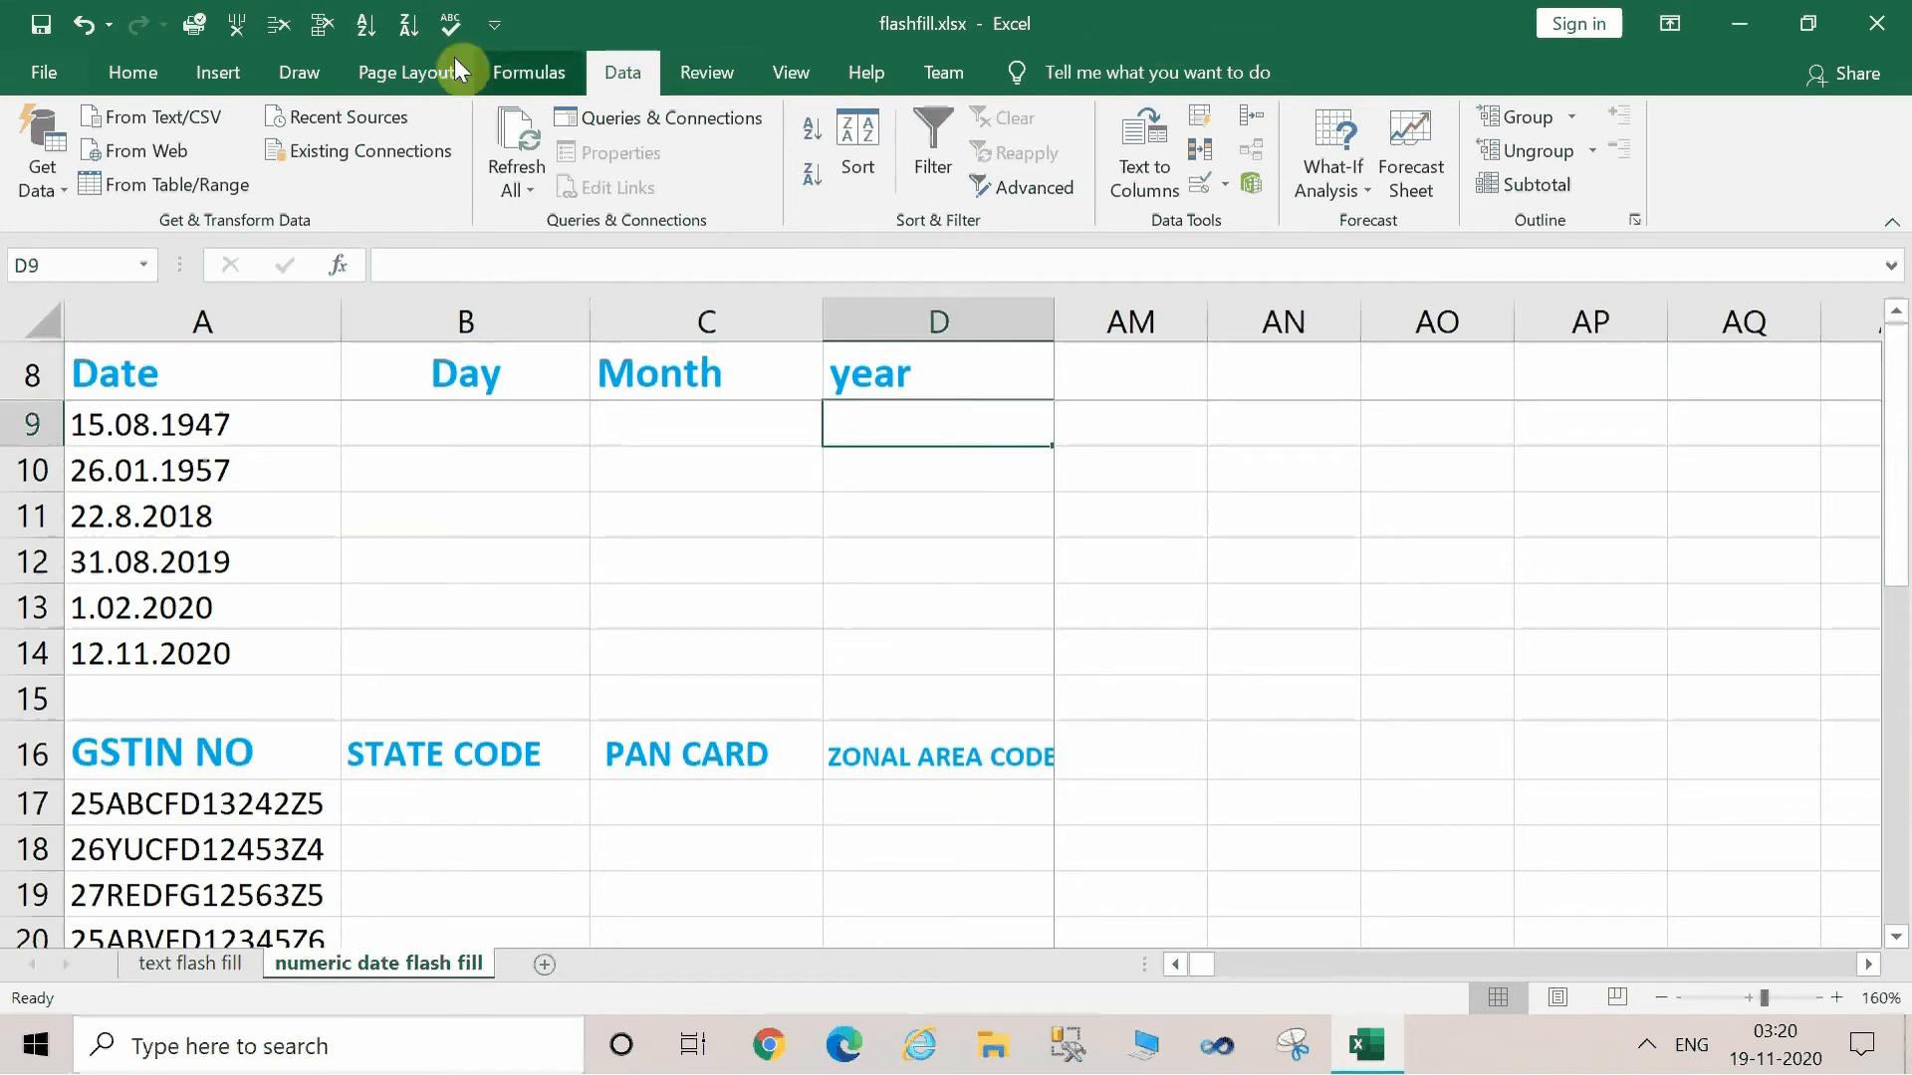
pyautogui.click(424, 442)
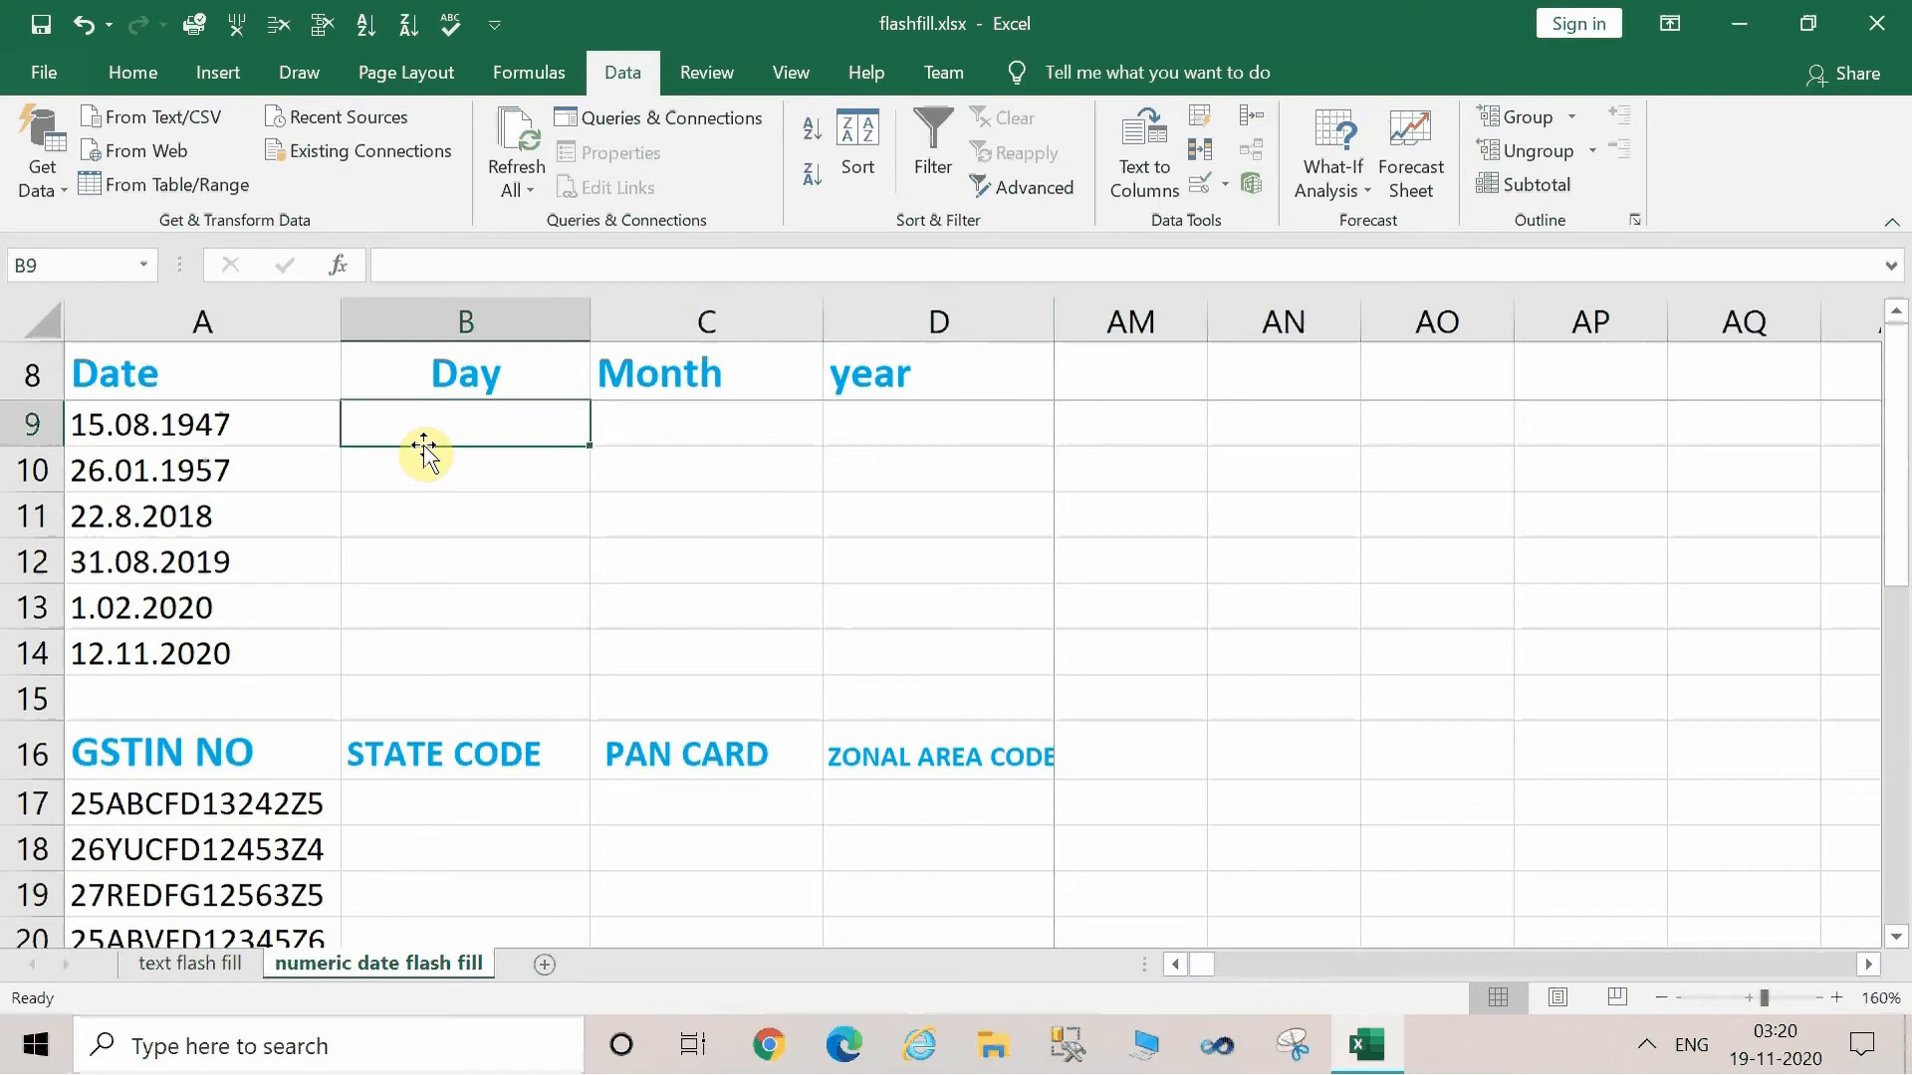
pyautogui.write('15')
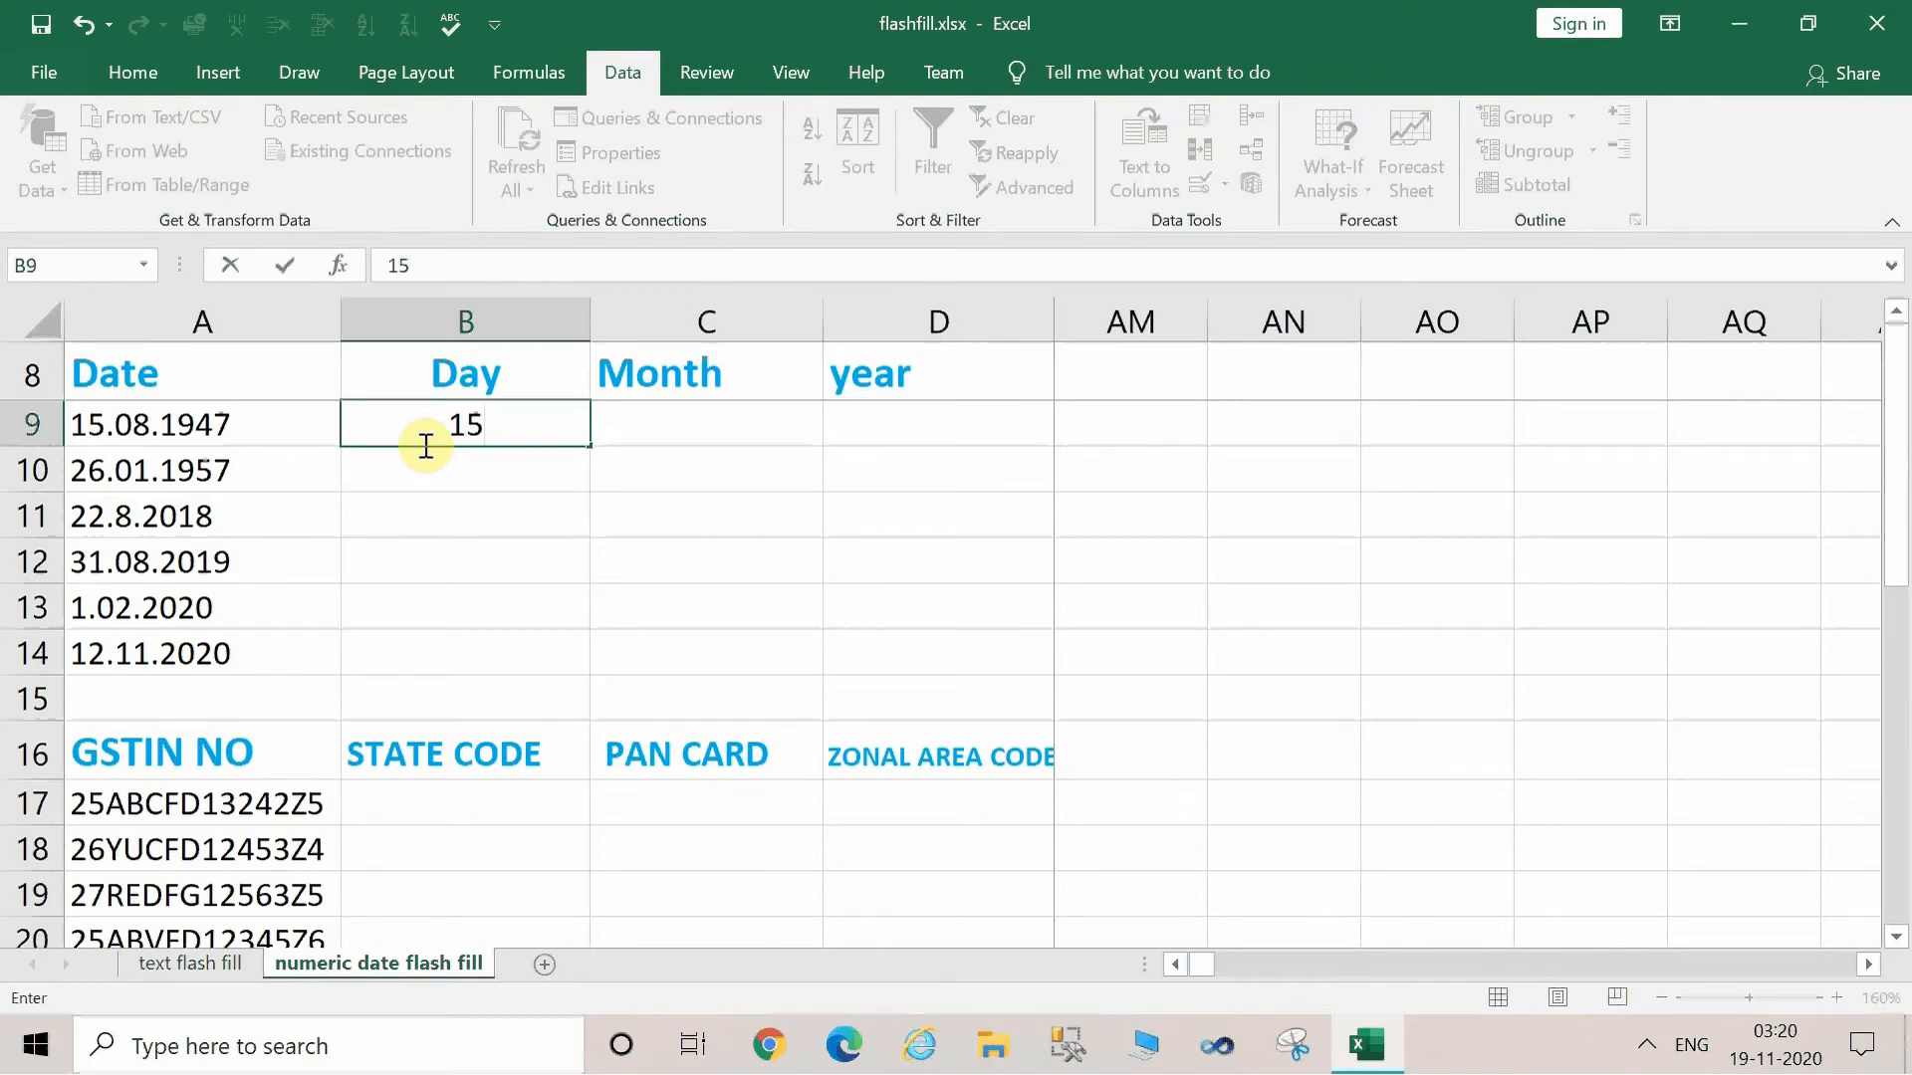
pyautogui.press('Return')
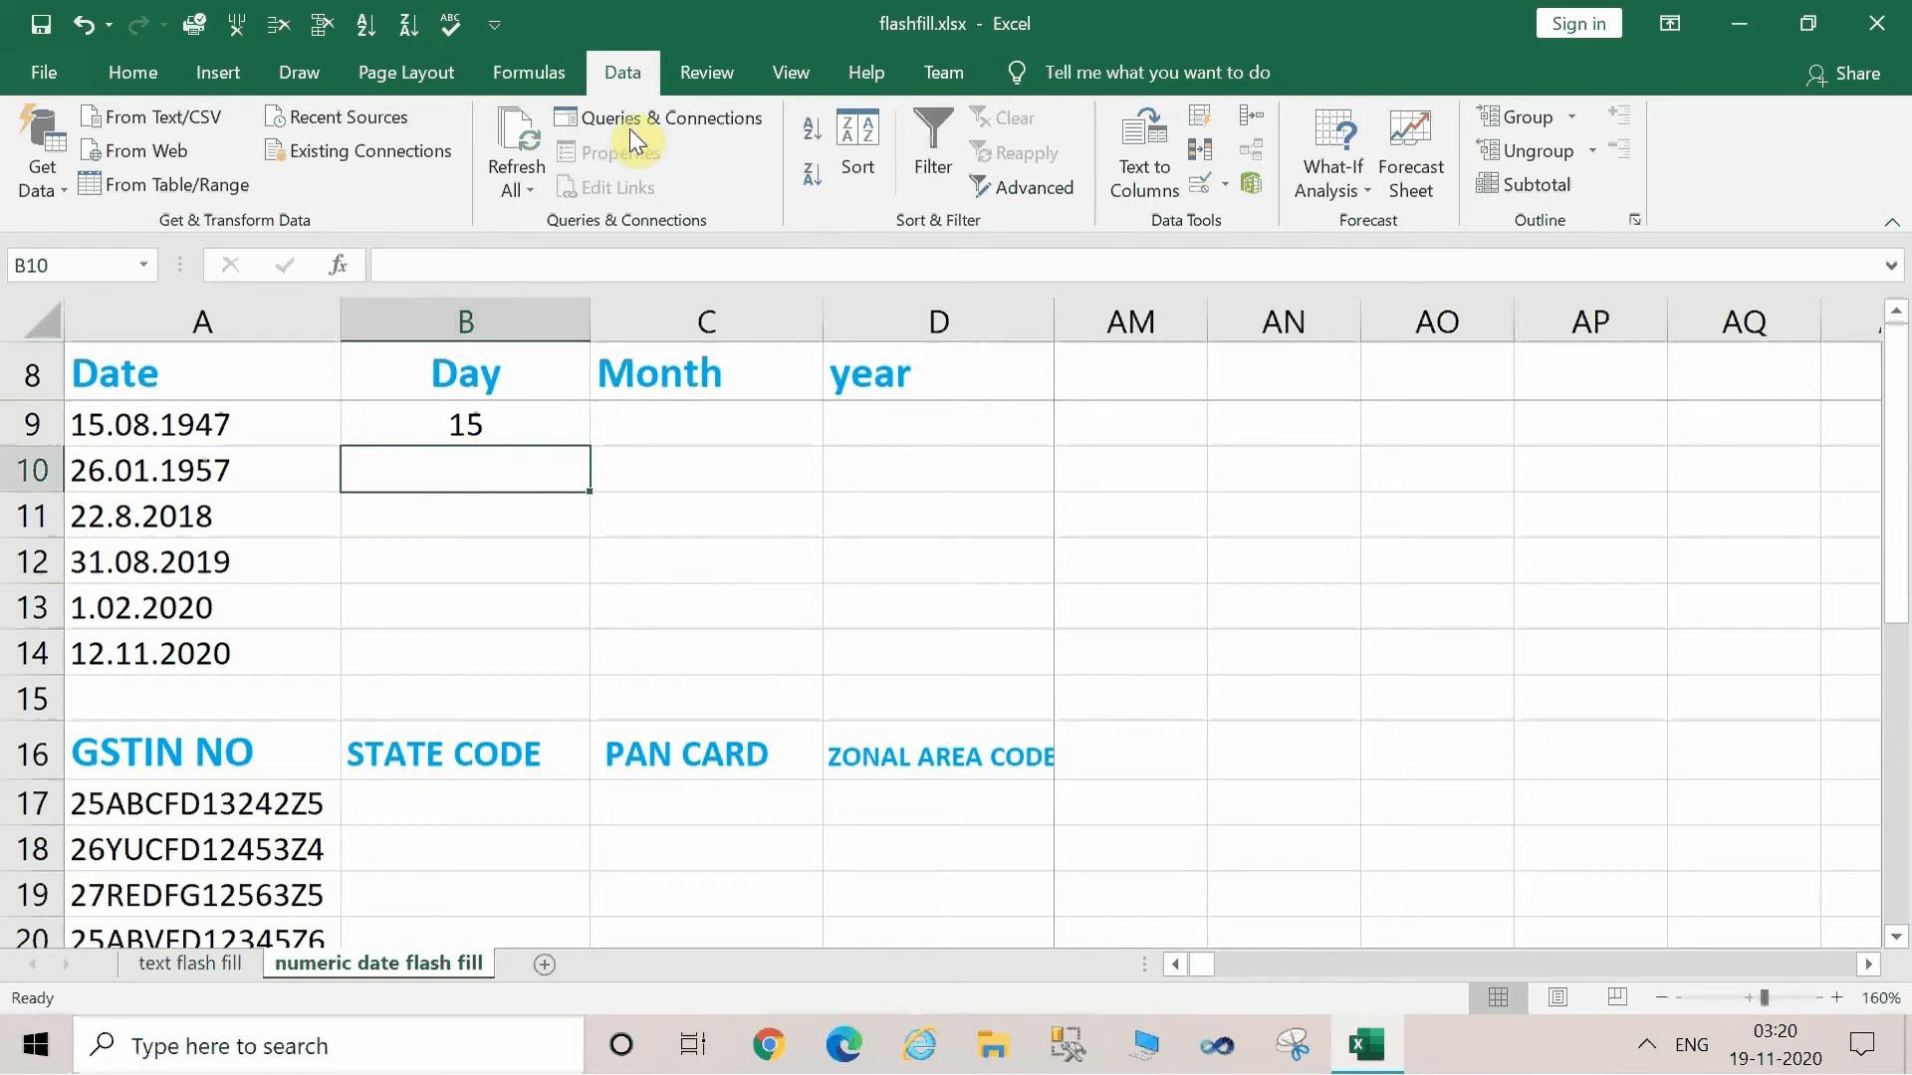
pyautogui.click(1205, 113)
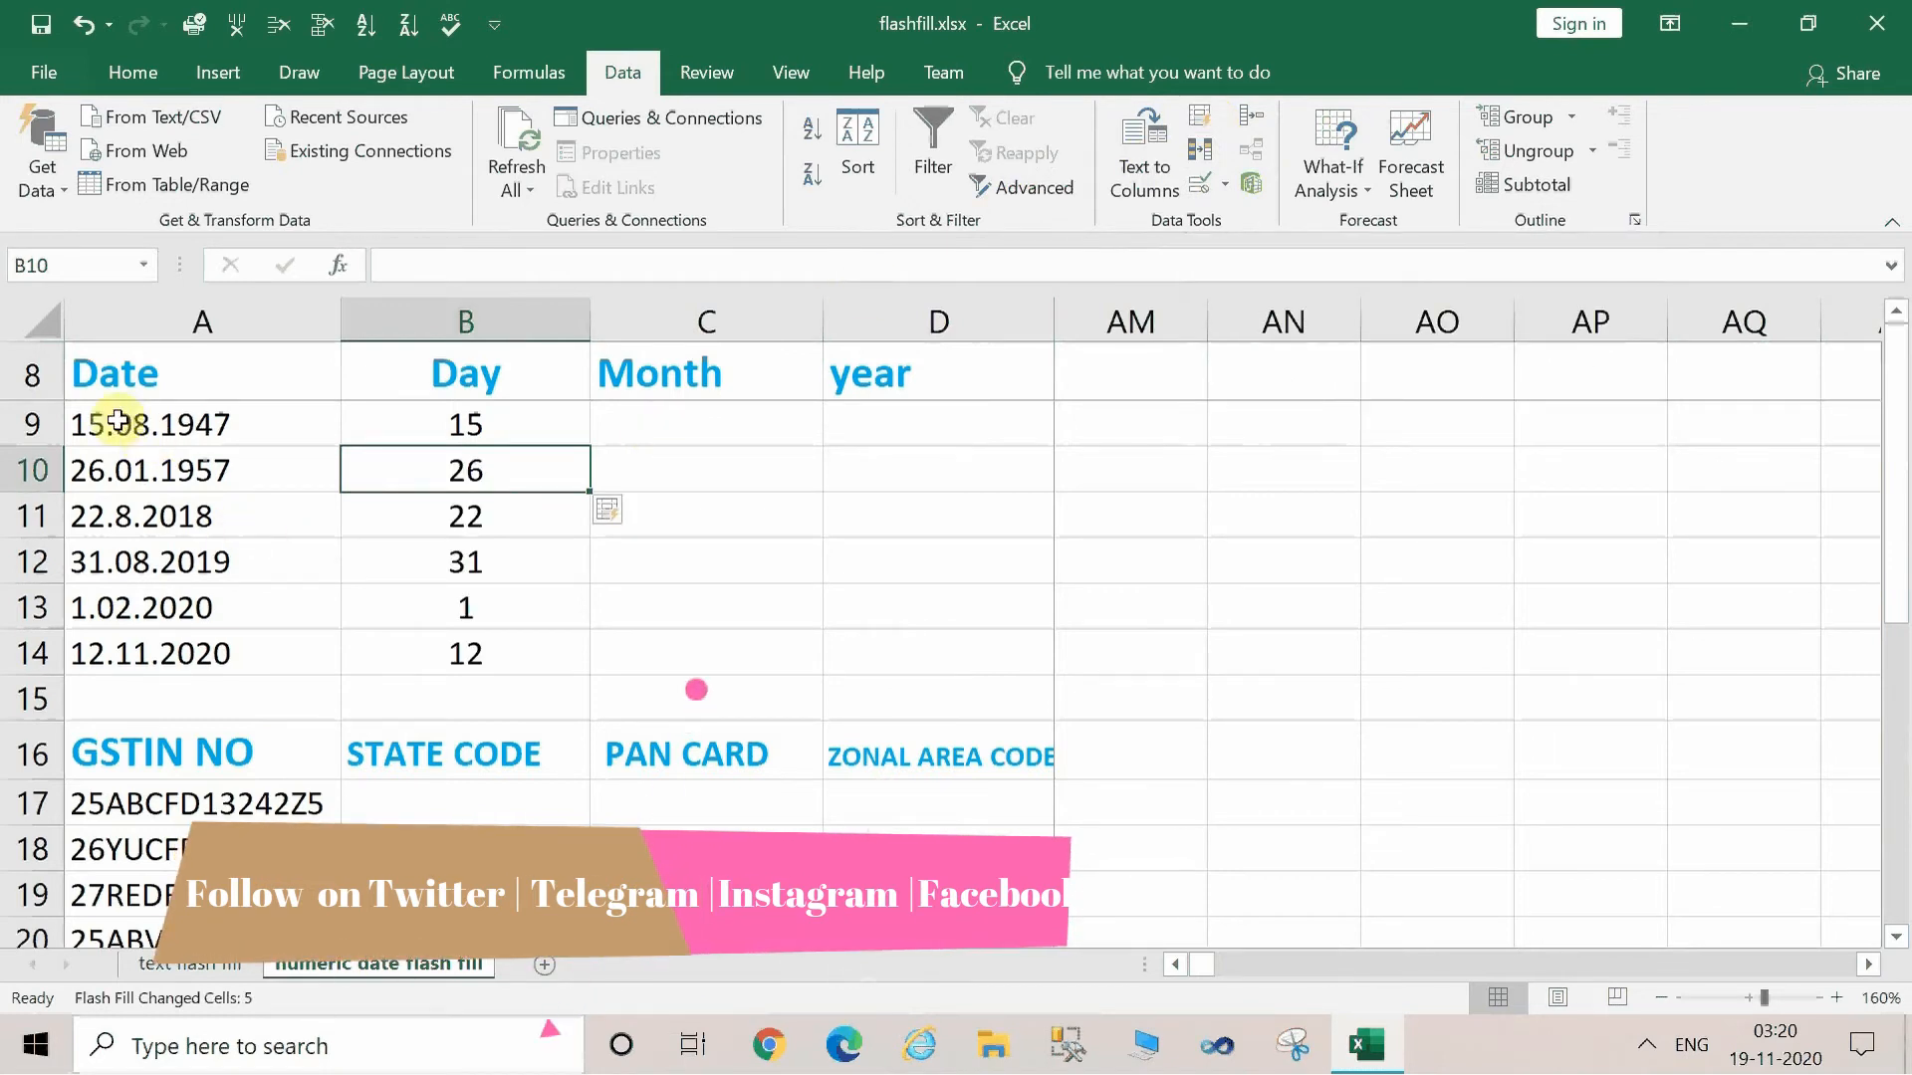
# Enter 08 as the first Month value in C9.
pyautogui.click(708, 441)
pyautogui.write('08')
pyautogui.press('Return')
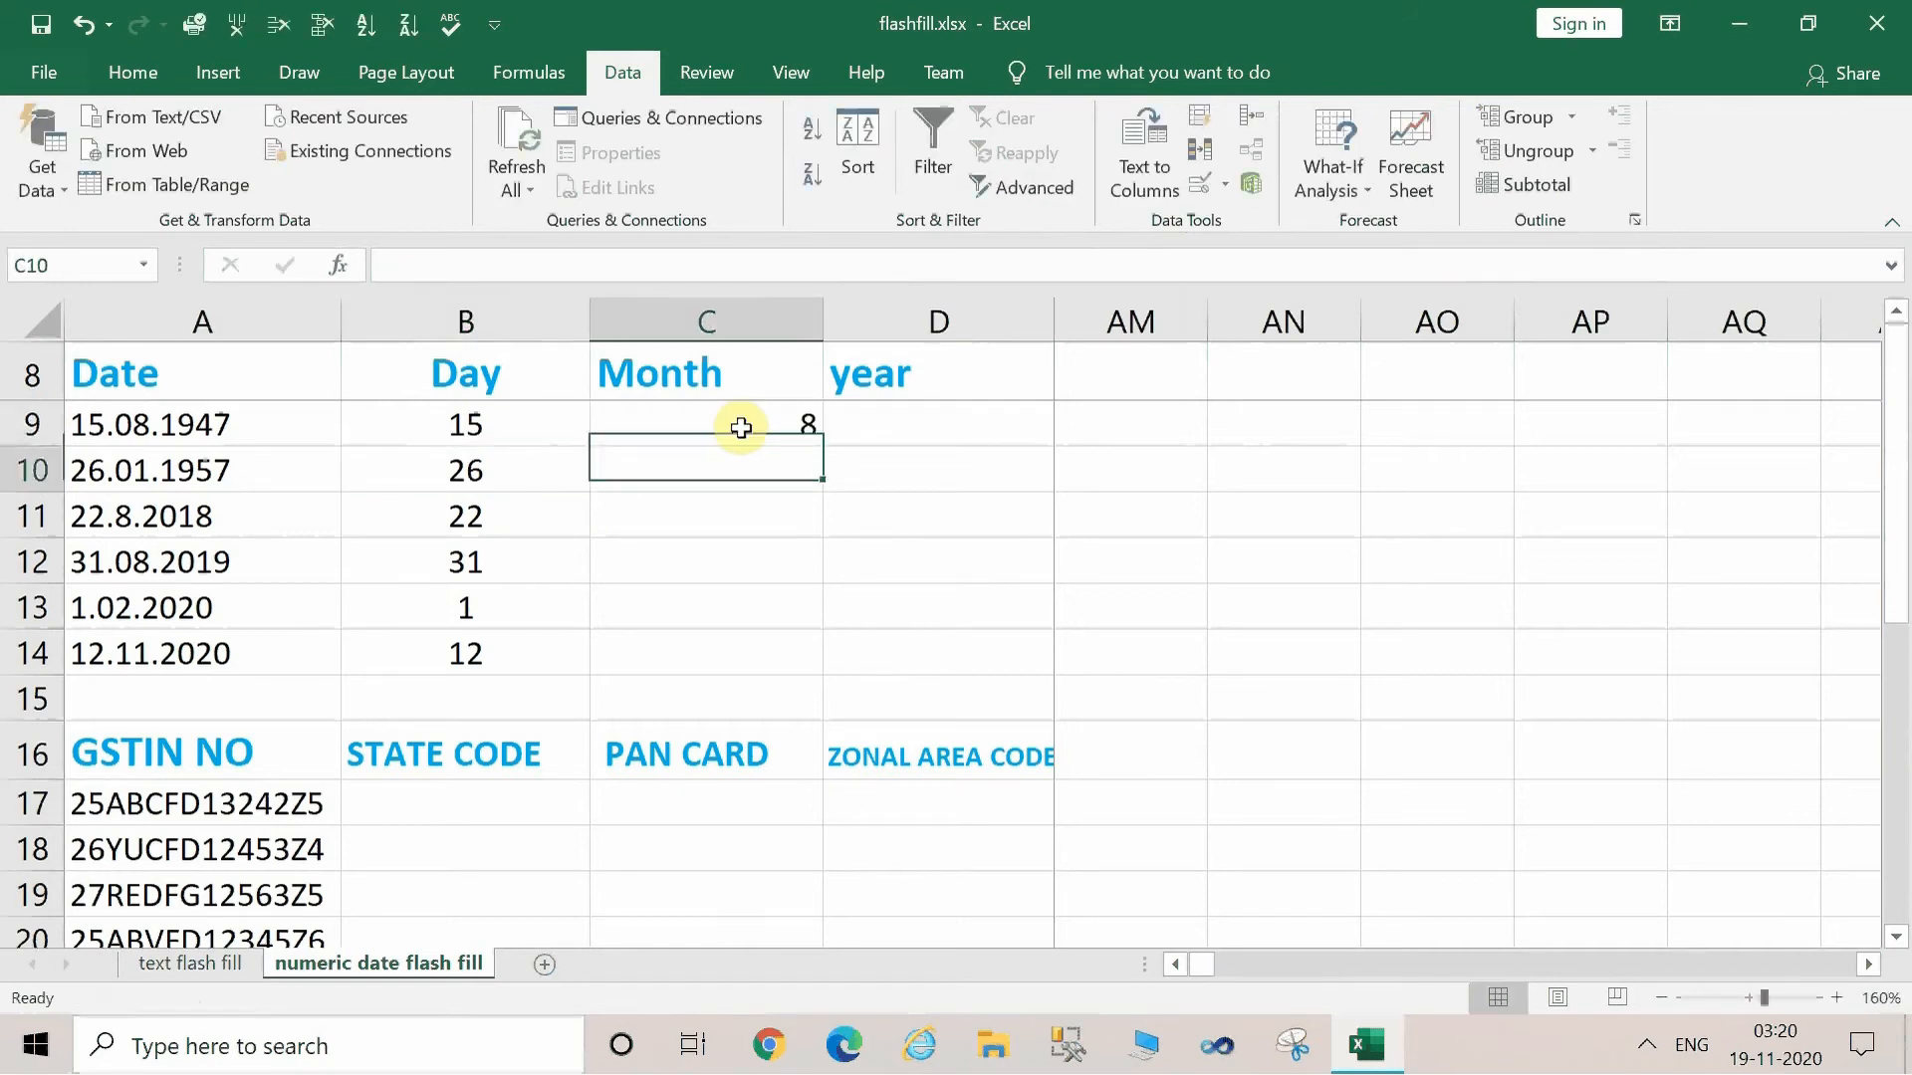
pyautogui.click(507, 424)
# Clear the Month values and re-enter 8 as the first month in C9.
pyautogui.moveTo(507, 423); pyautogui.dragTo(914, 644)
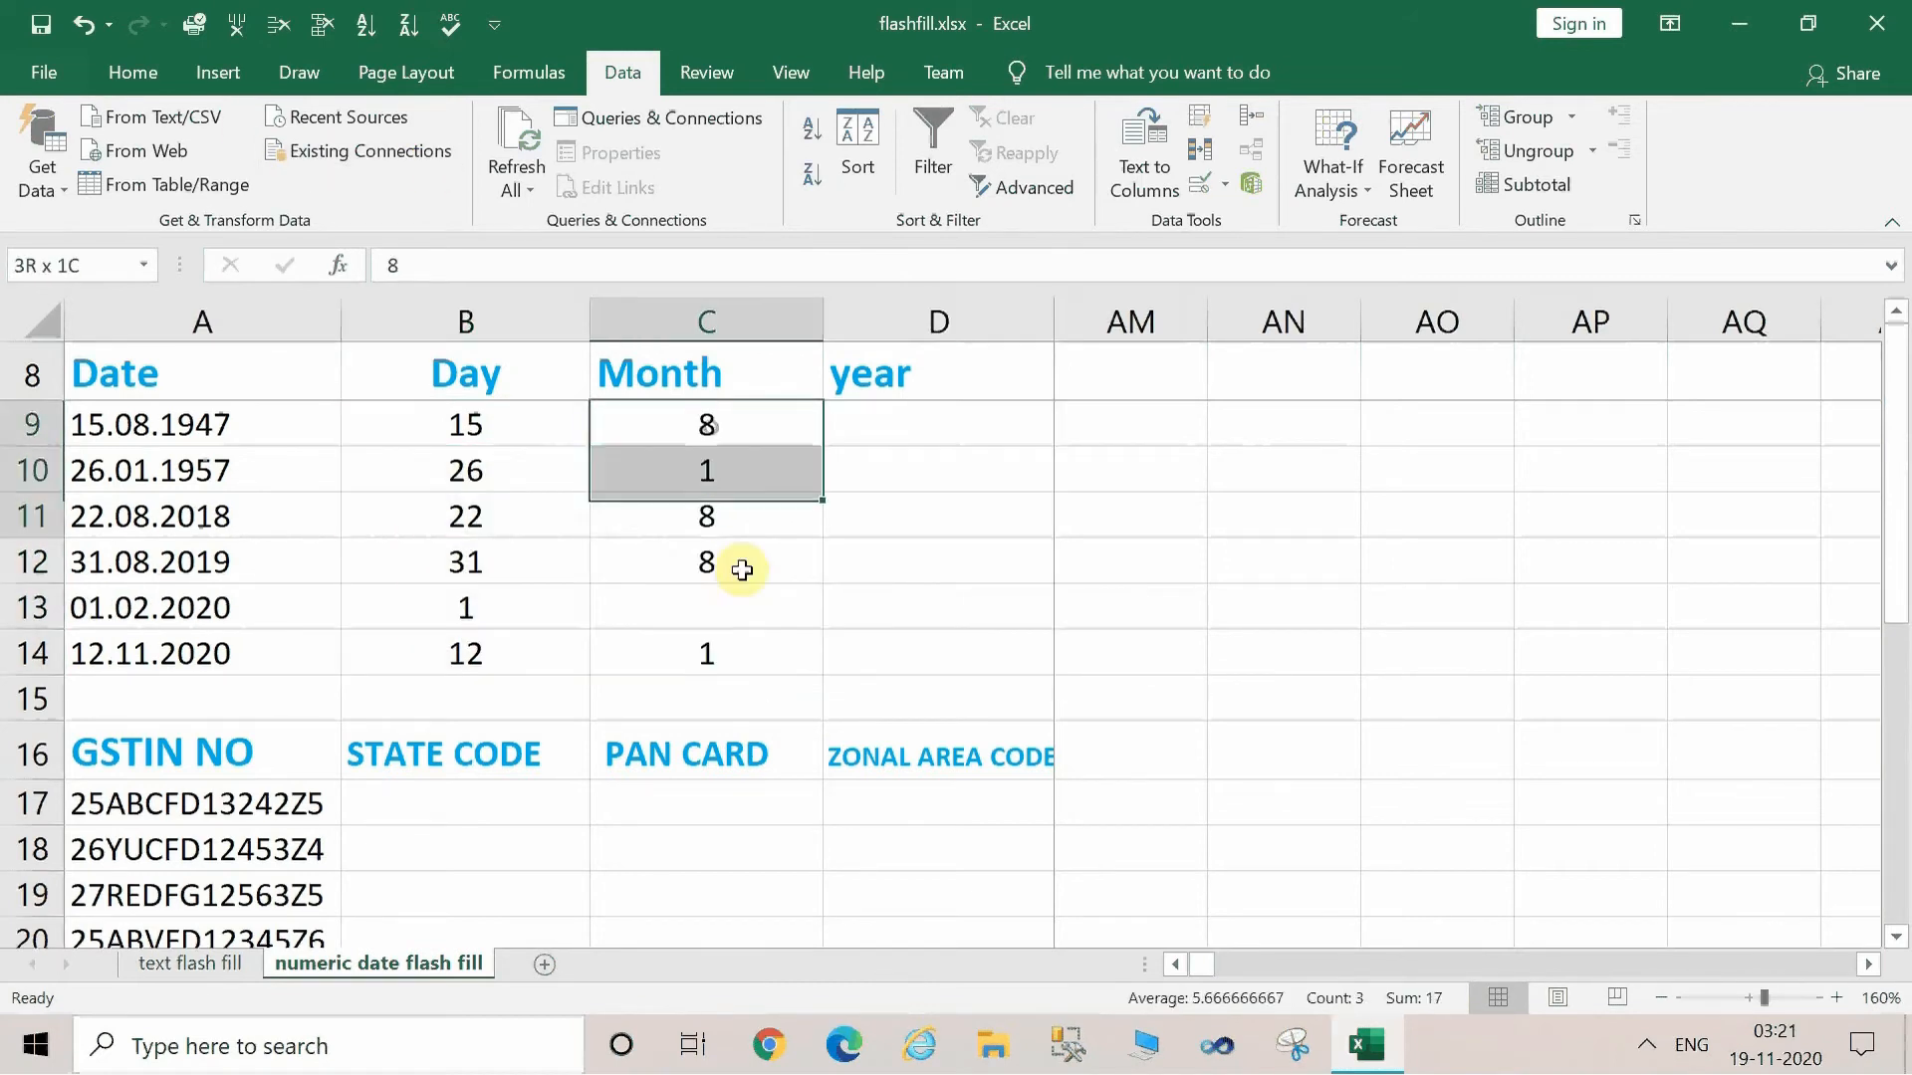
pyautogui.moveTo(738, 568); pyautogui.dragTo(750, 649)
pyautogui.press('Delete')
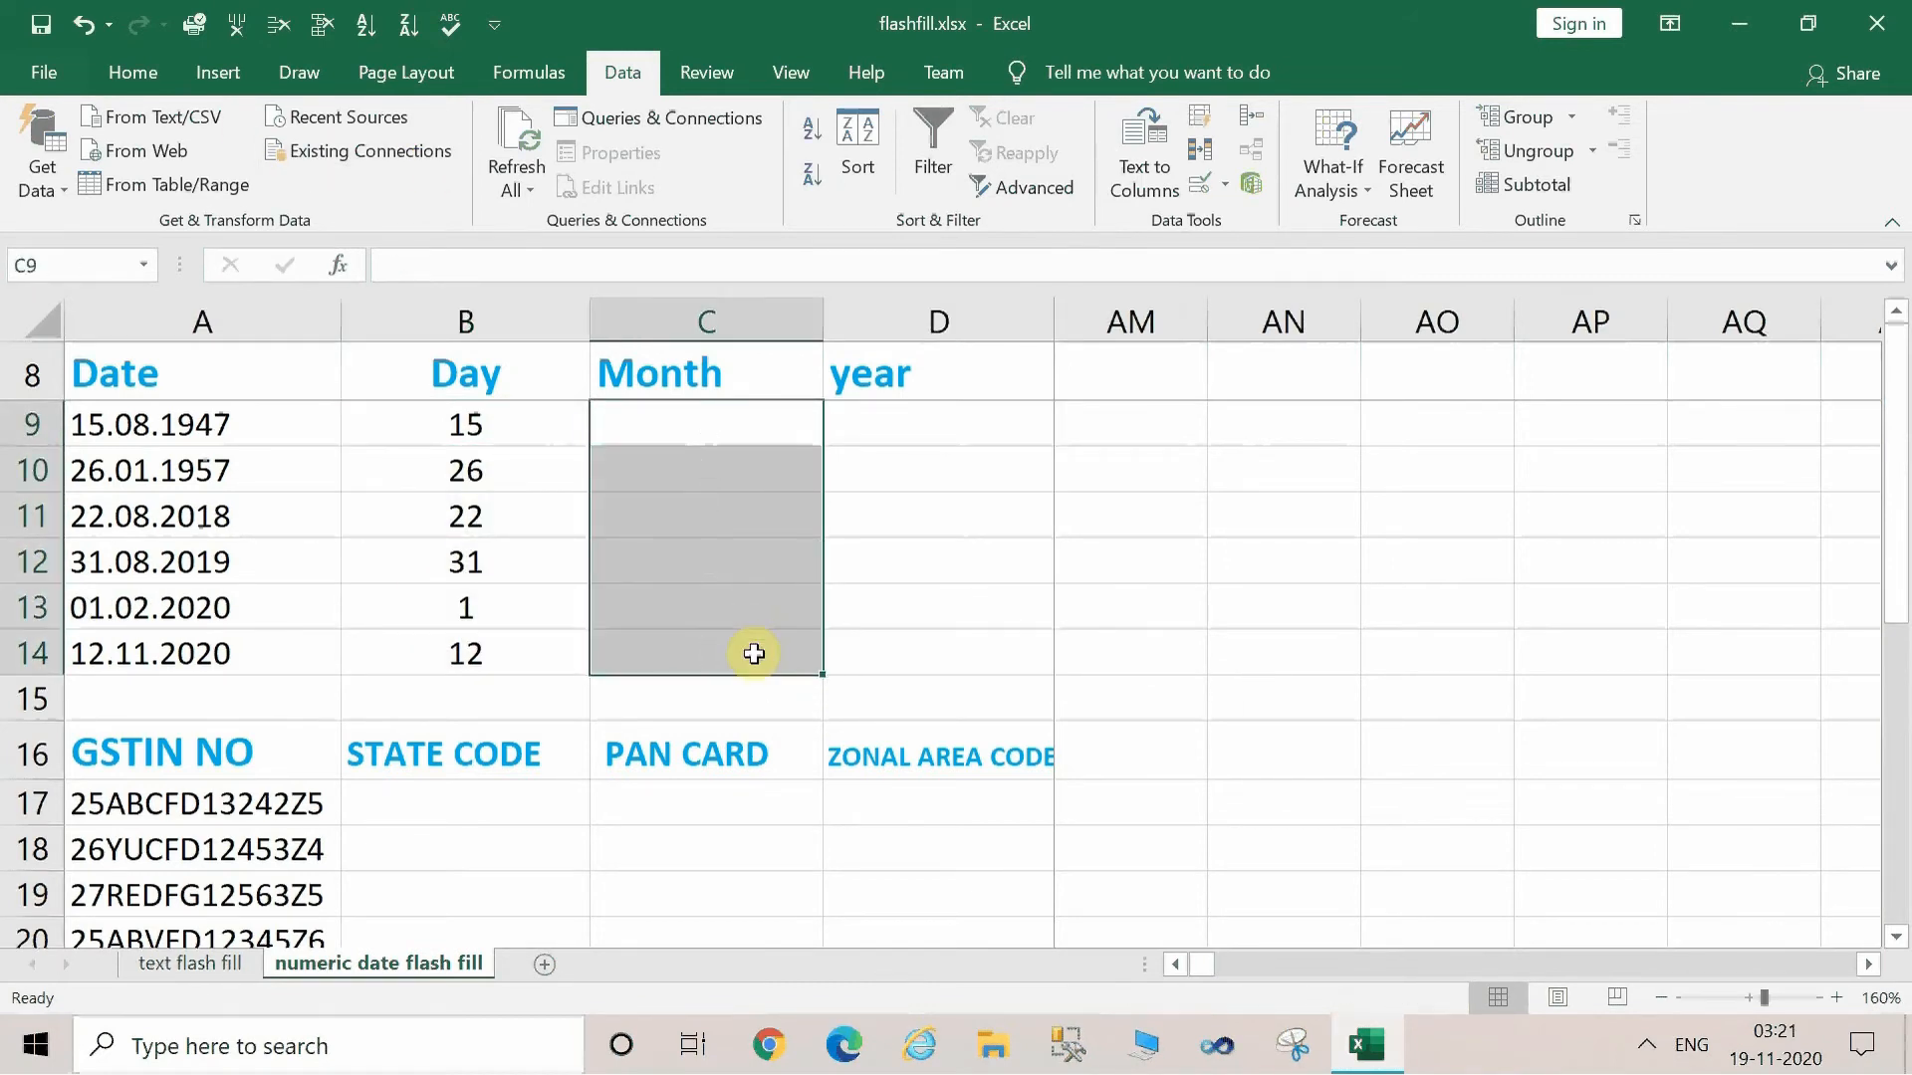
pyautogui.click(690, 413)
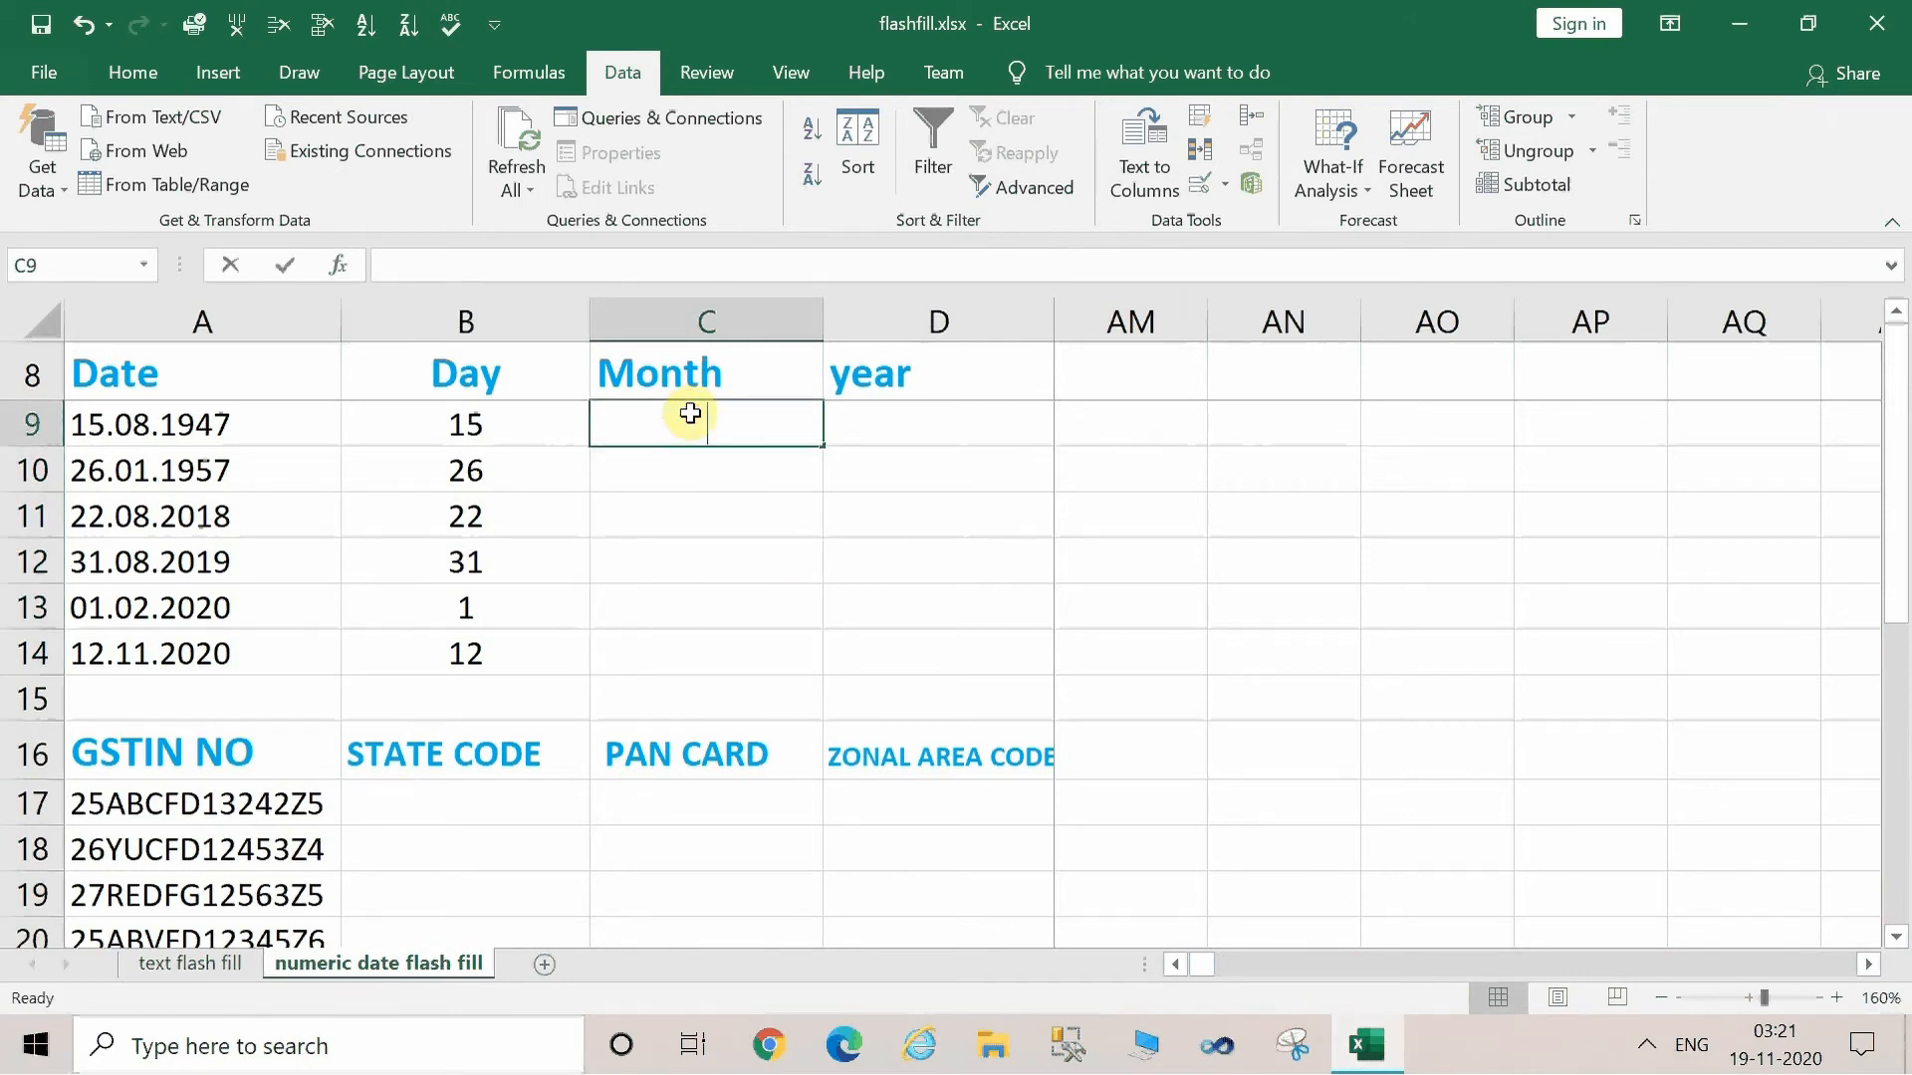
pyautogui.write('8')
pyautogui.press('Return')
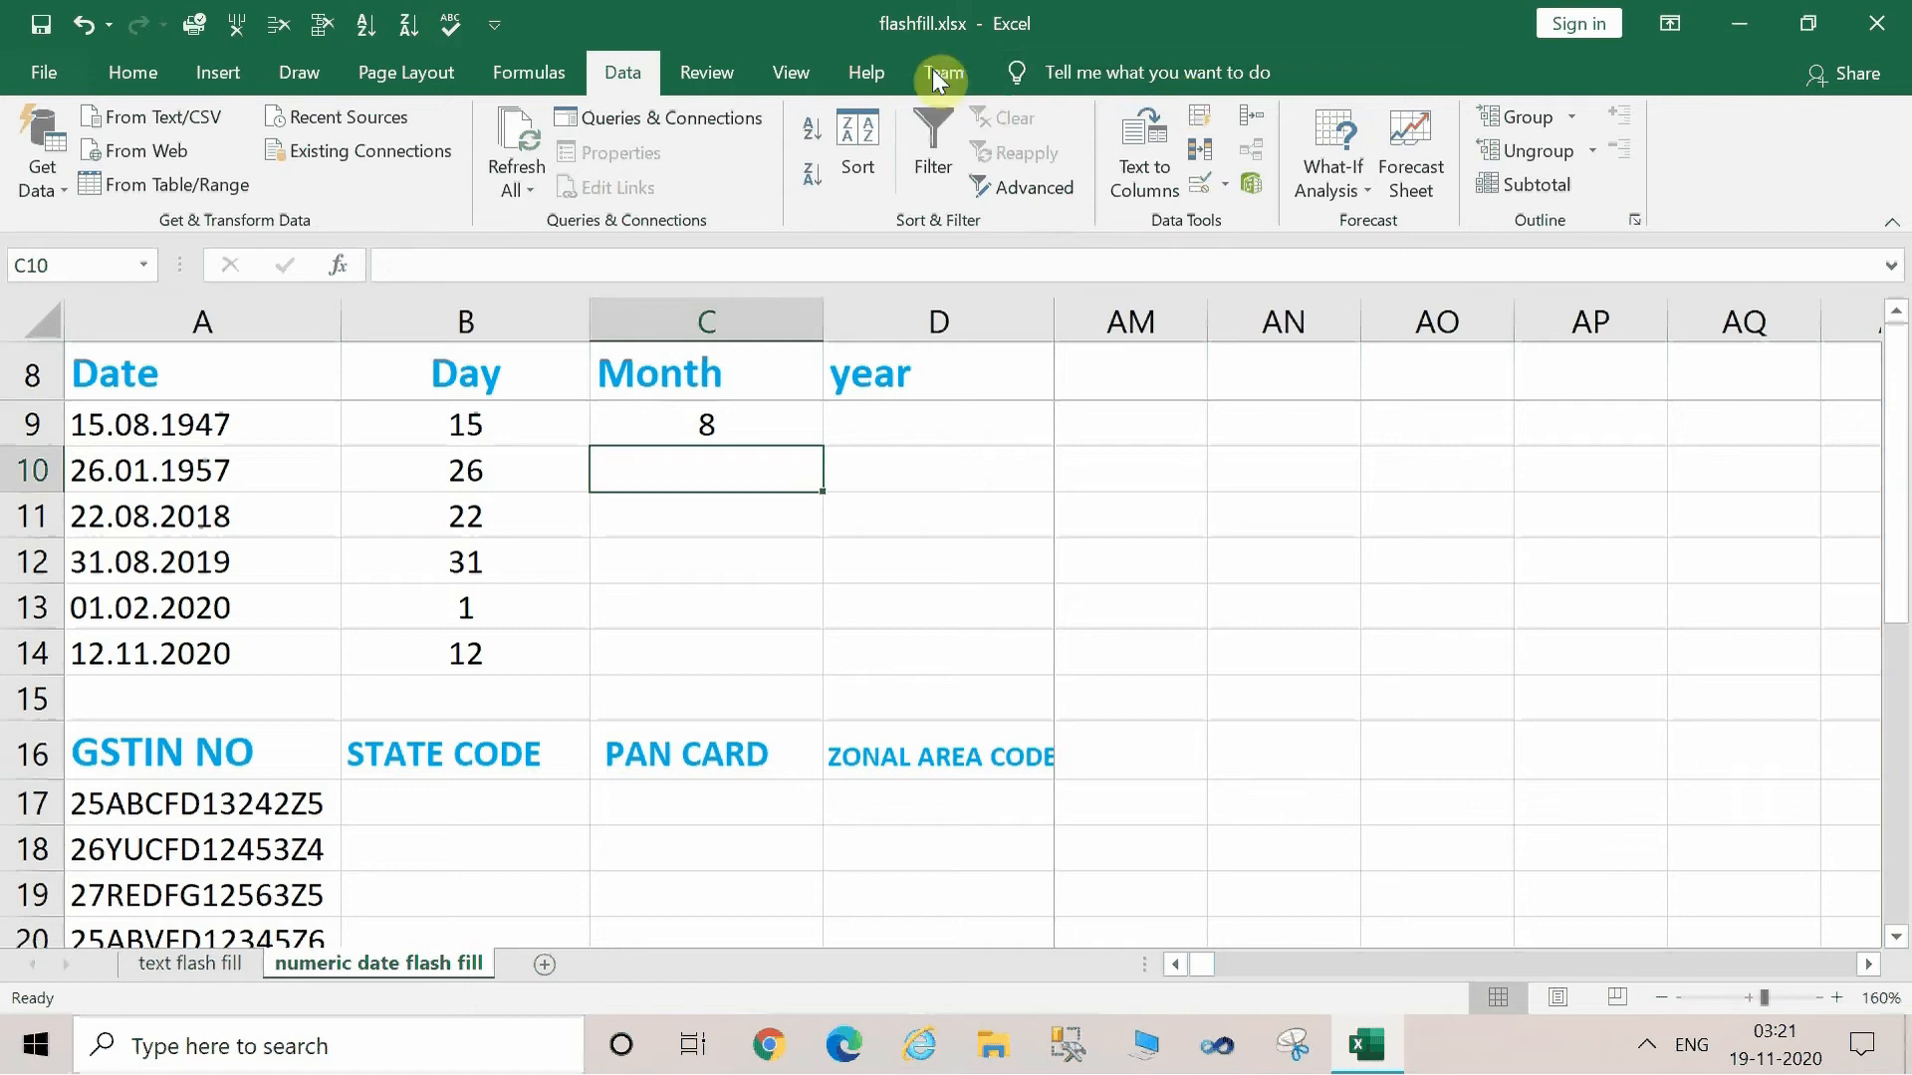
# Flash Fill the Month column to 8, 1, 8, 8, 2, 1 and review the Flash Fill options.
pyautogui.click(1193, 114)
pyautogui.click(828, 508)
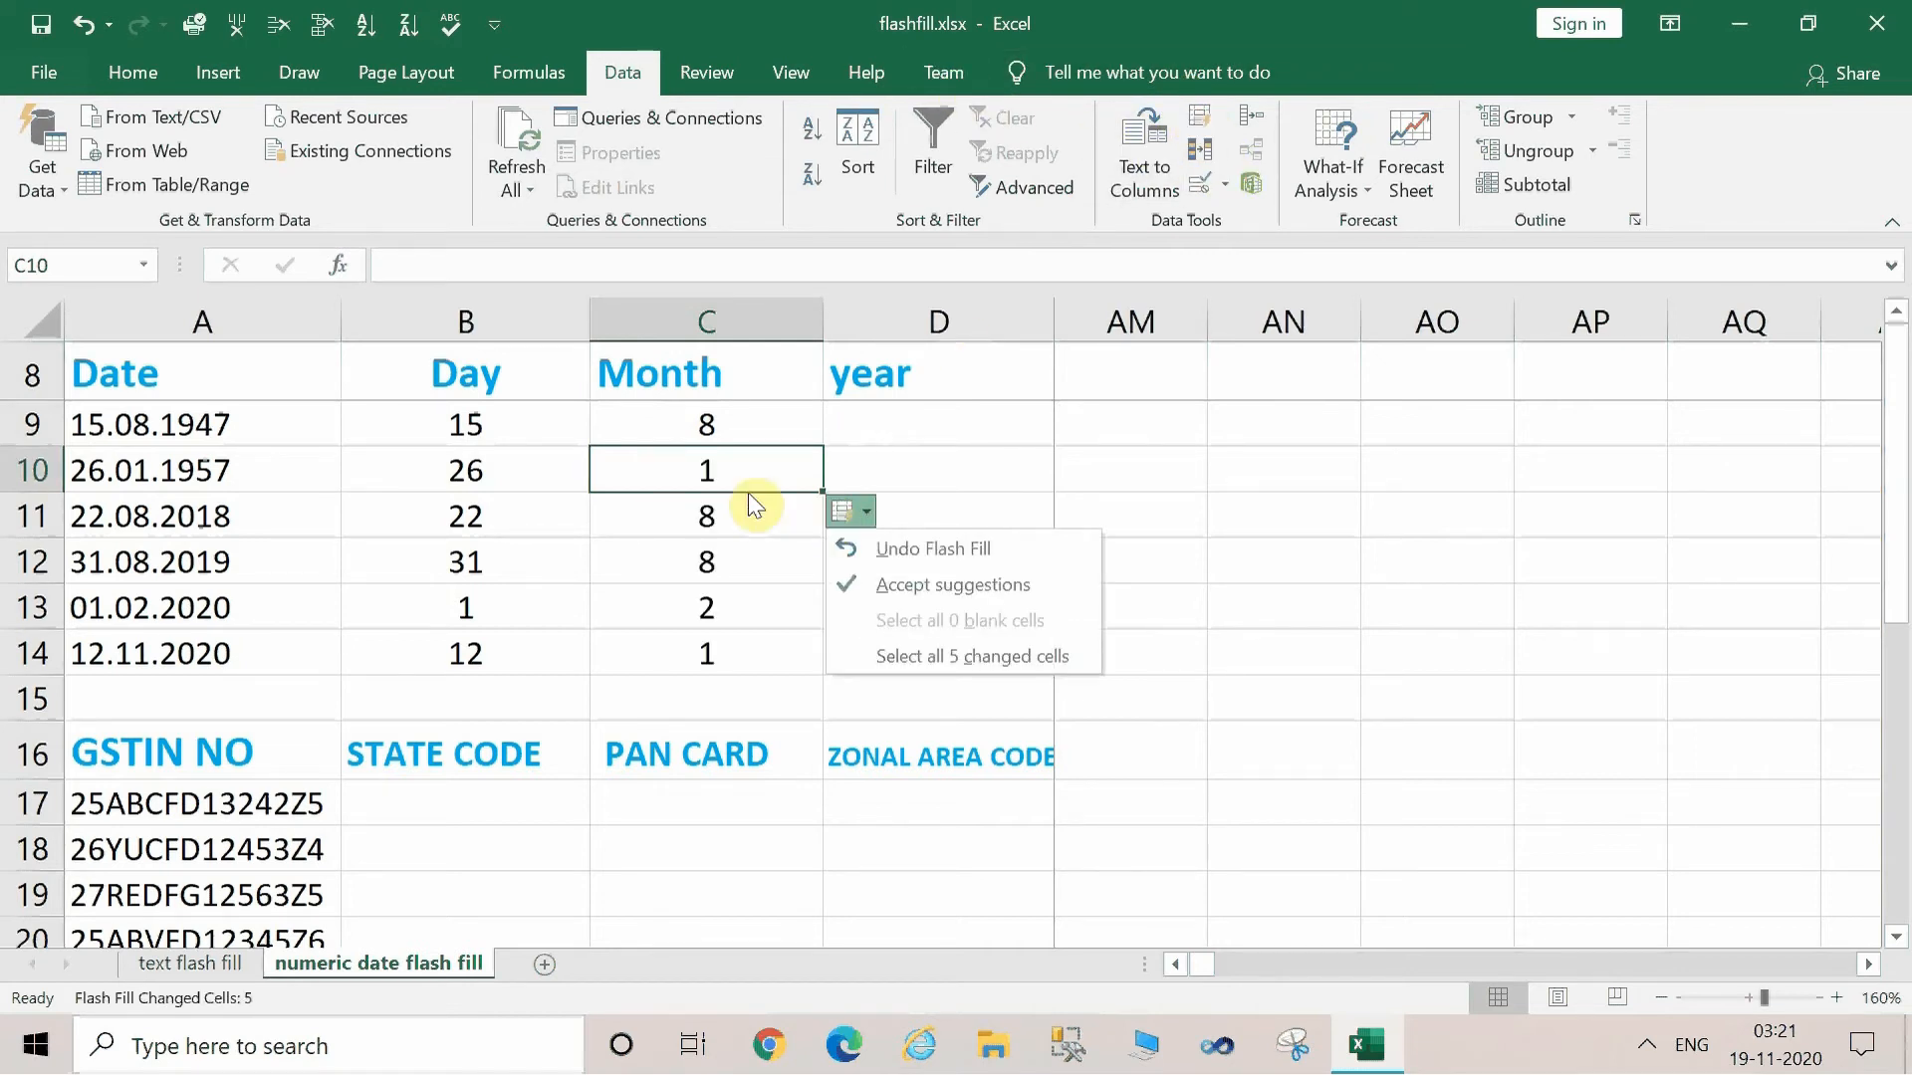
pyautogui.click(691, 421)
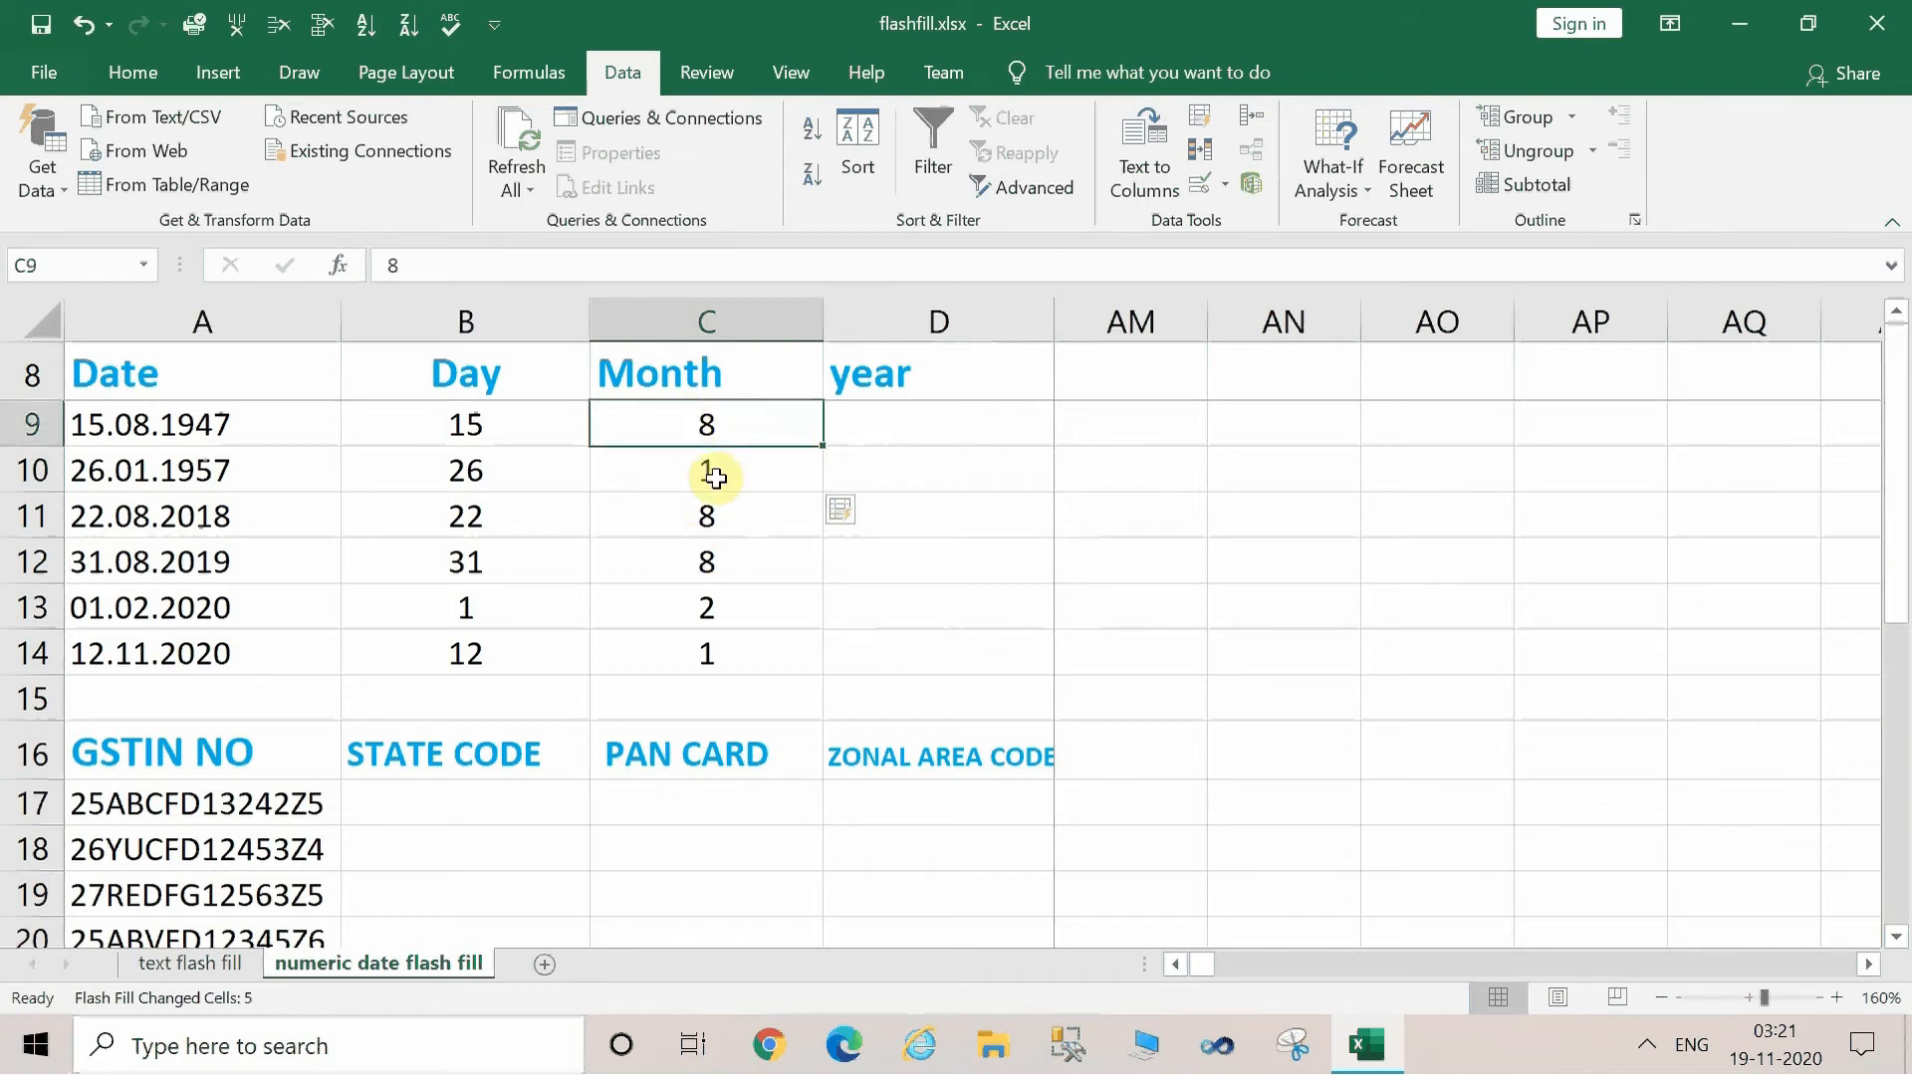
pyautogui.click(923, 453)
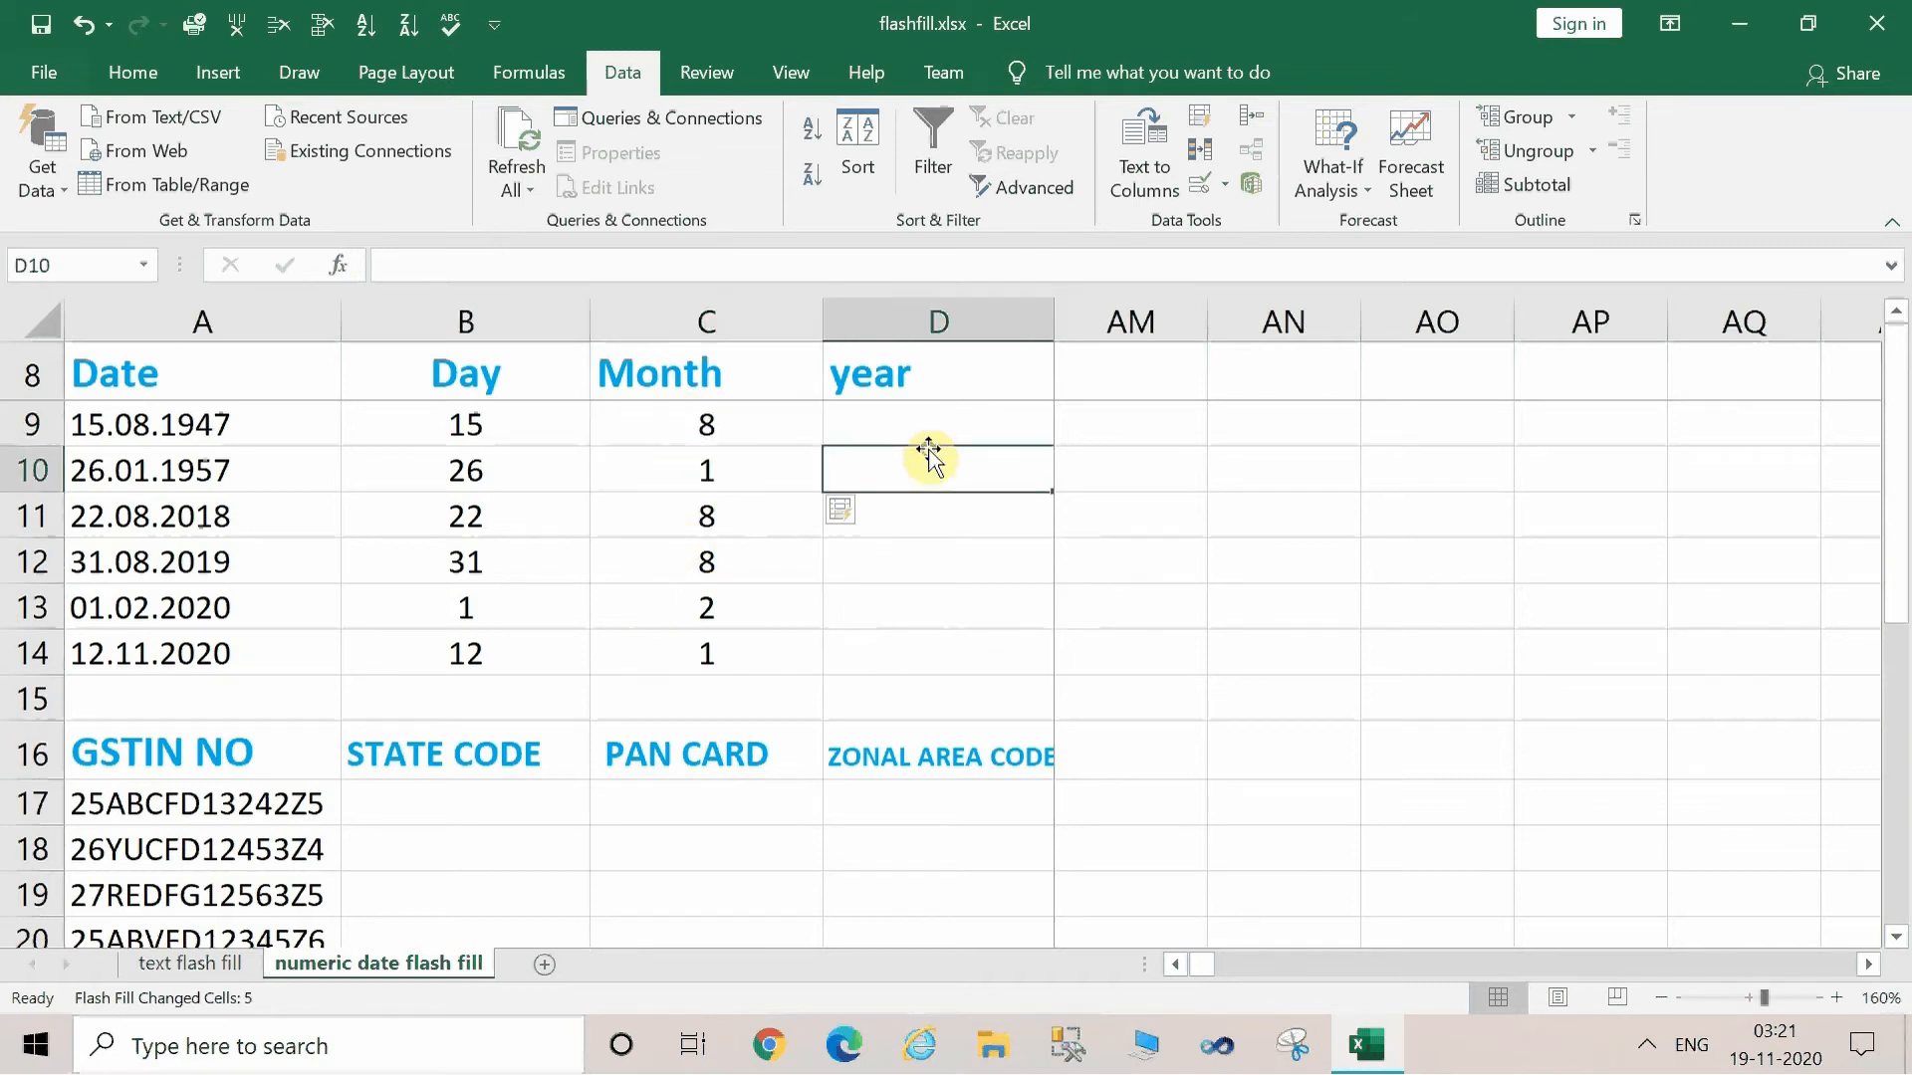
pyautogui.click(918, 433)
# Enter 1947 in D9 and Flash Fill the years 1957, 2018, 2019, 2020 and 2020.
pyautogui.write('1947')
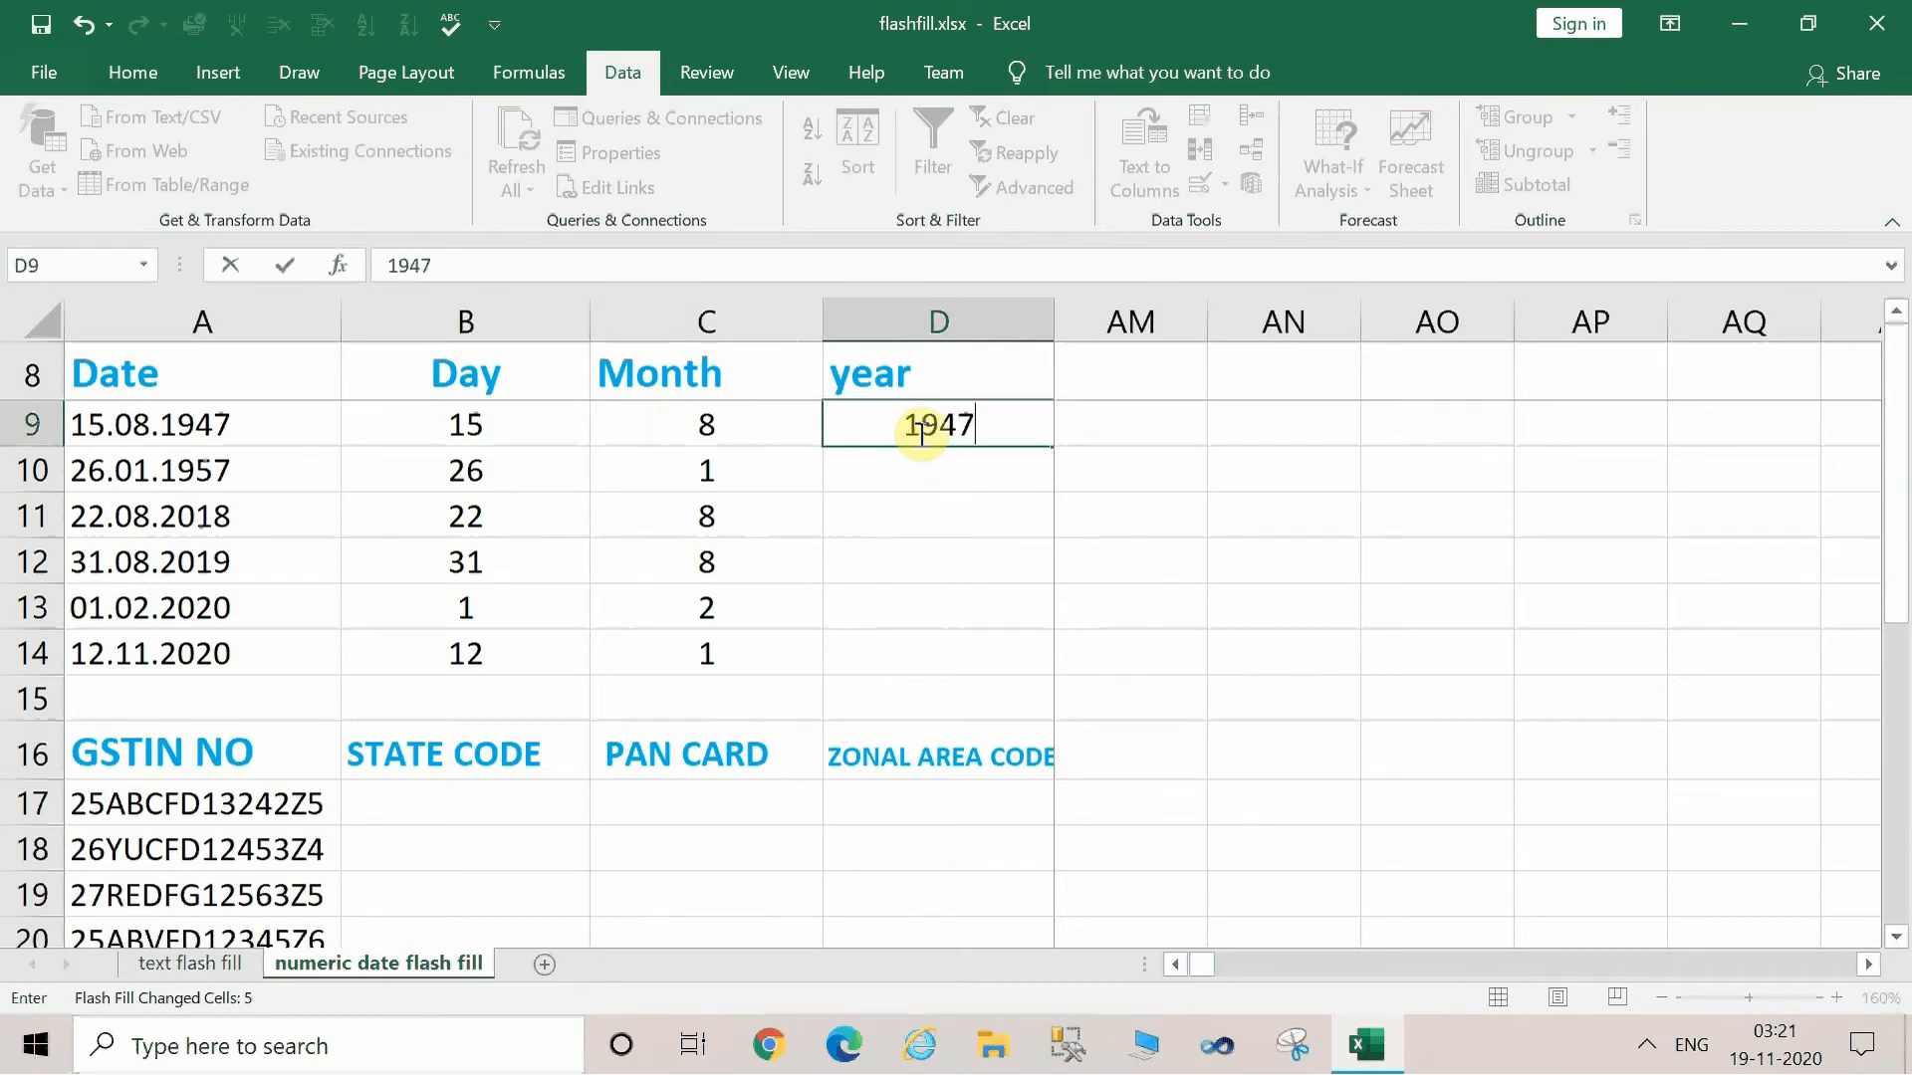
pyautogui.press('Return')
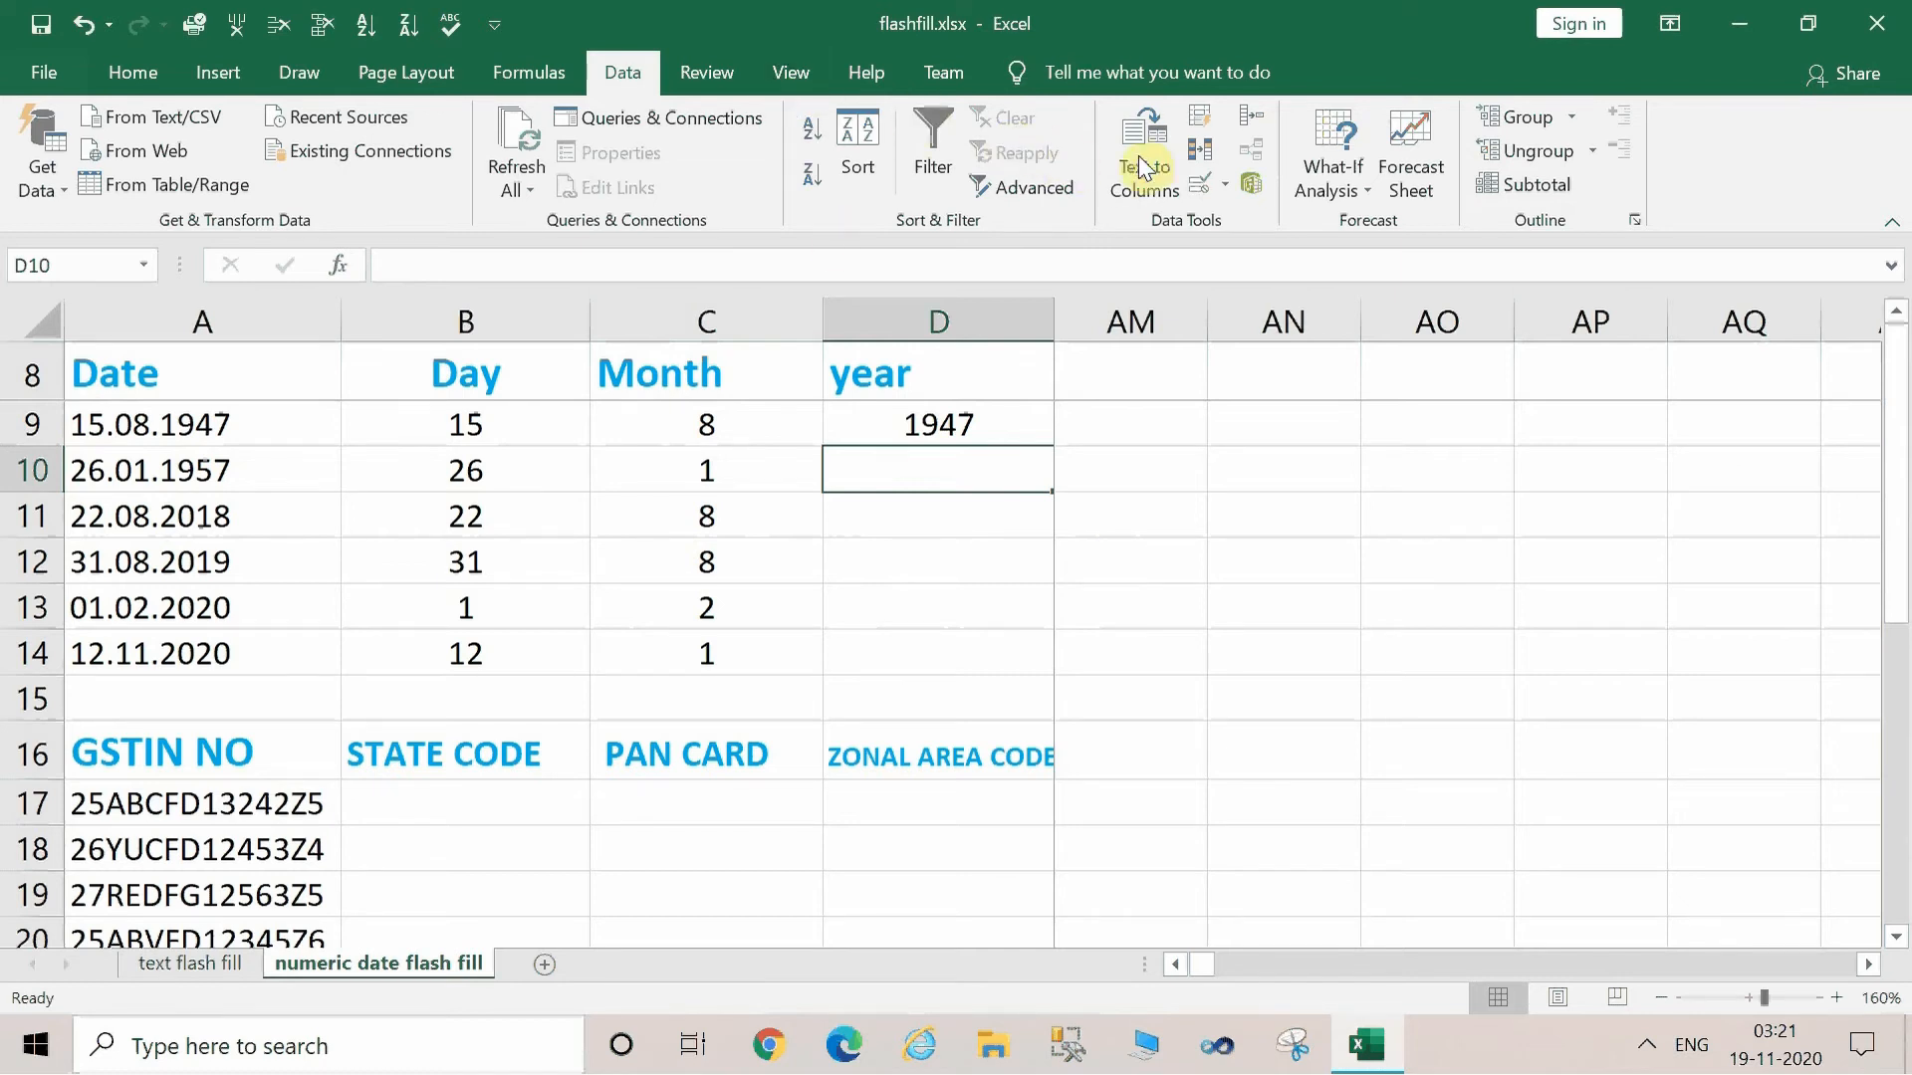
pyautogui.click(1198, 120)
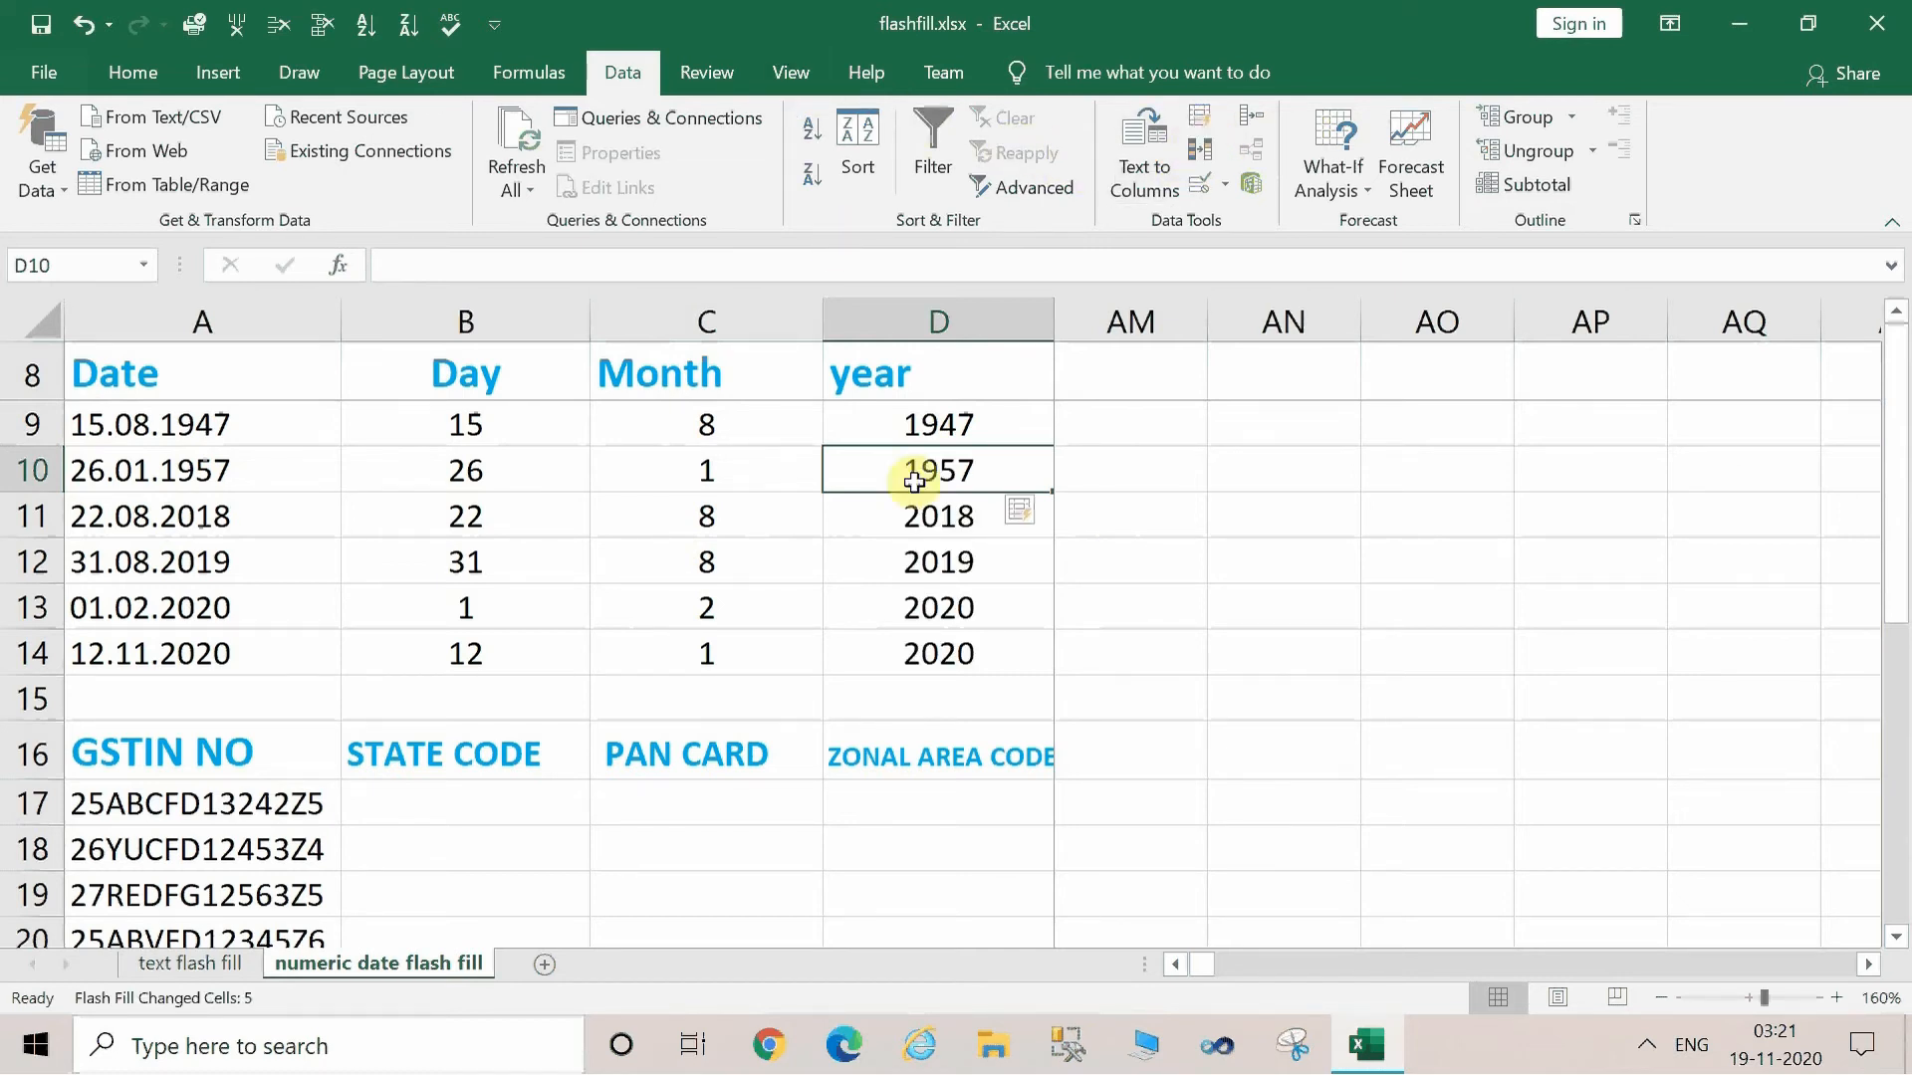
pyautogui.click(817, 597)
pyautogui.click(986, 464)
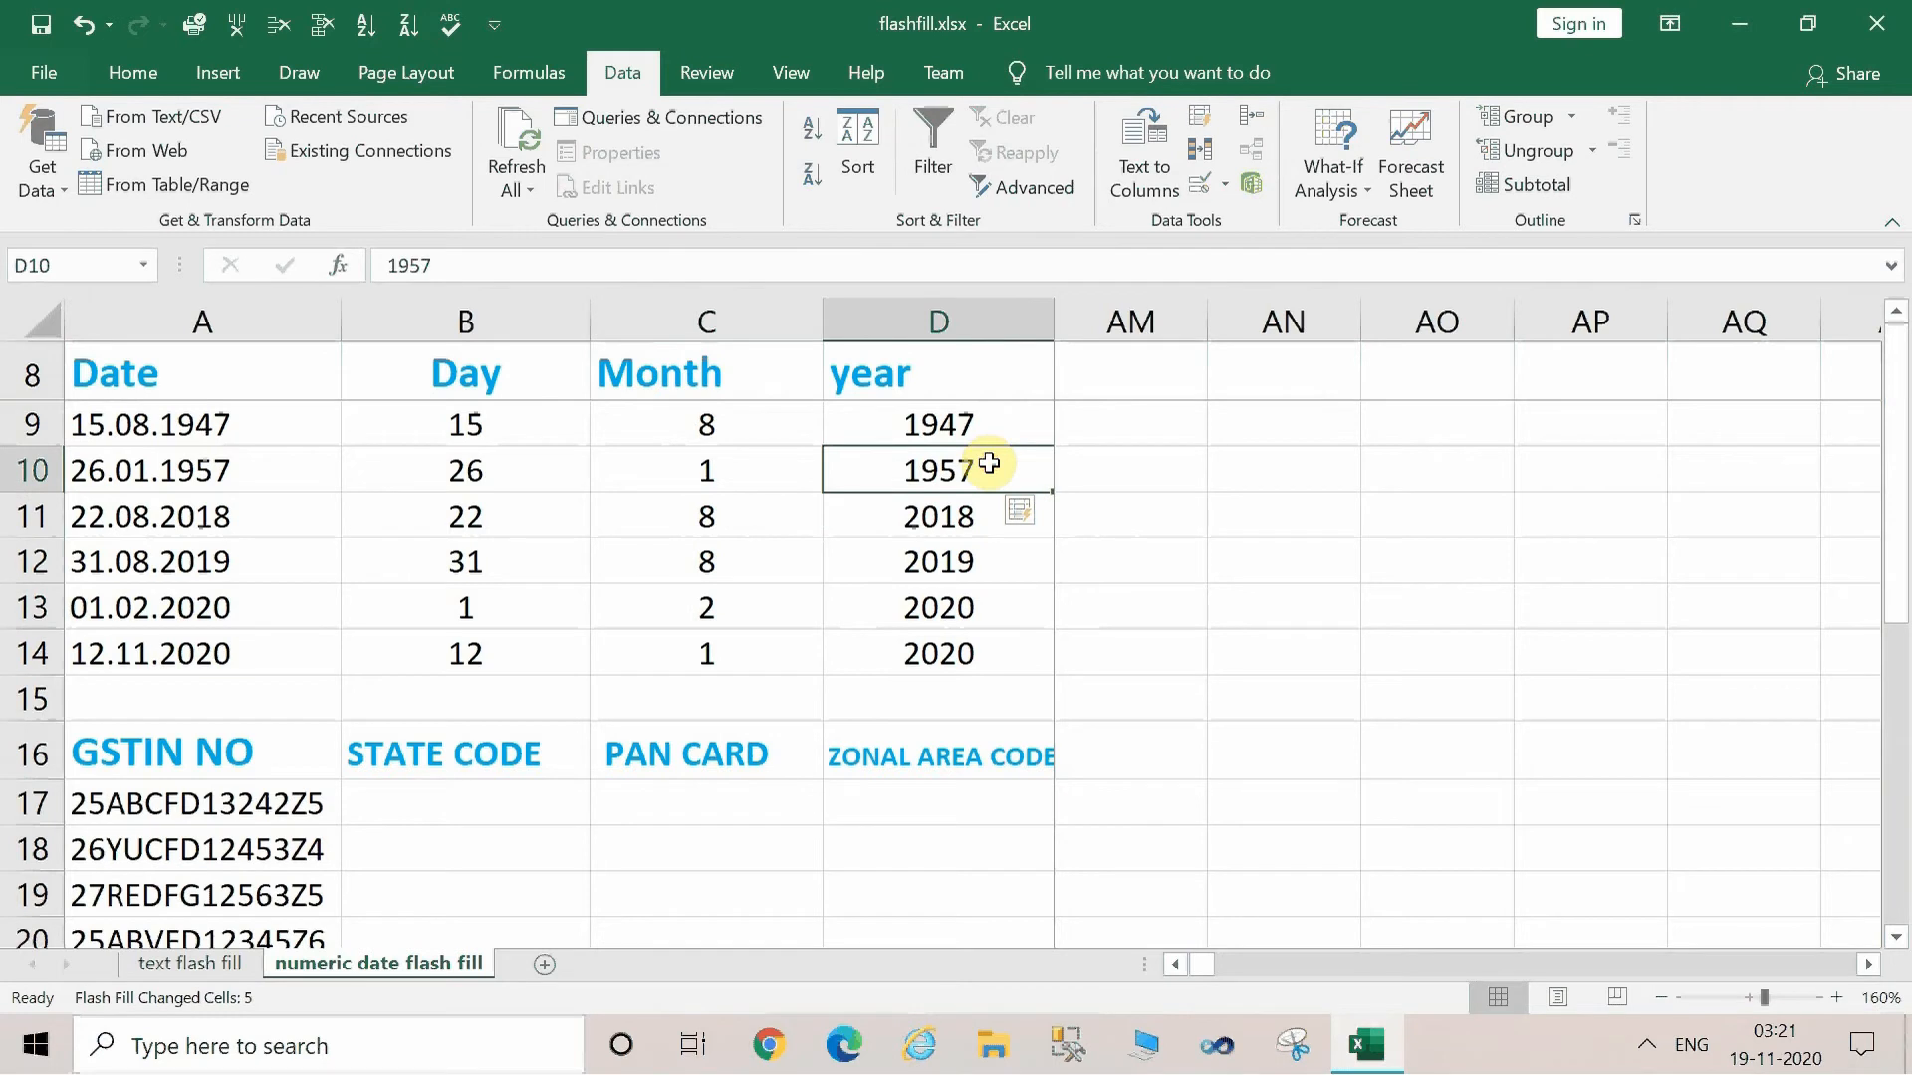
# Select an empty cell right of the table and scroll down the sheet.
pyautogui.click(1161, 397)
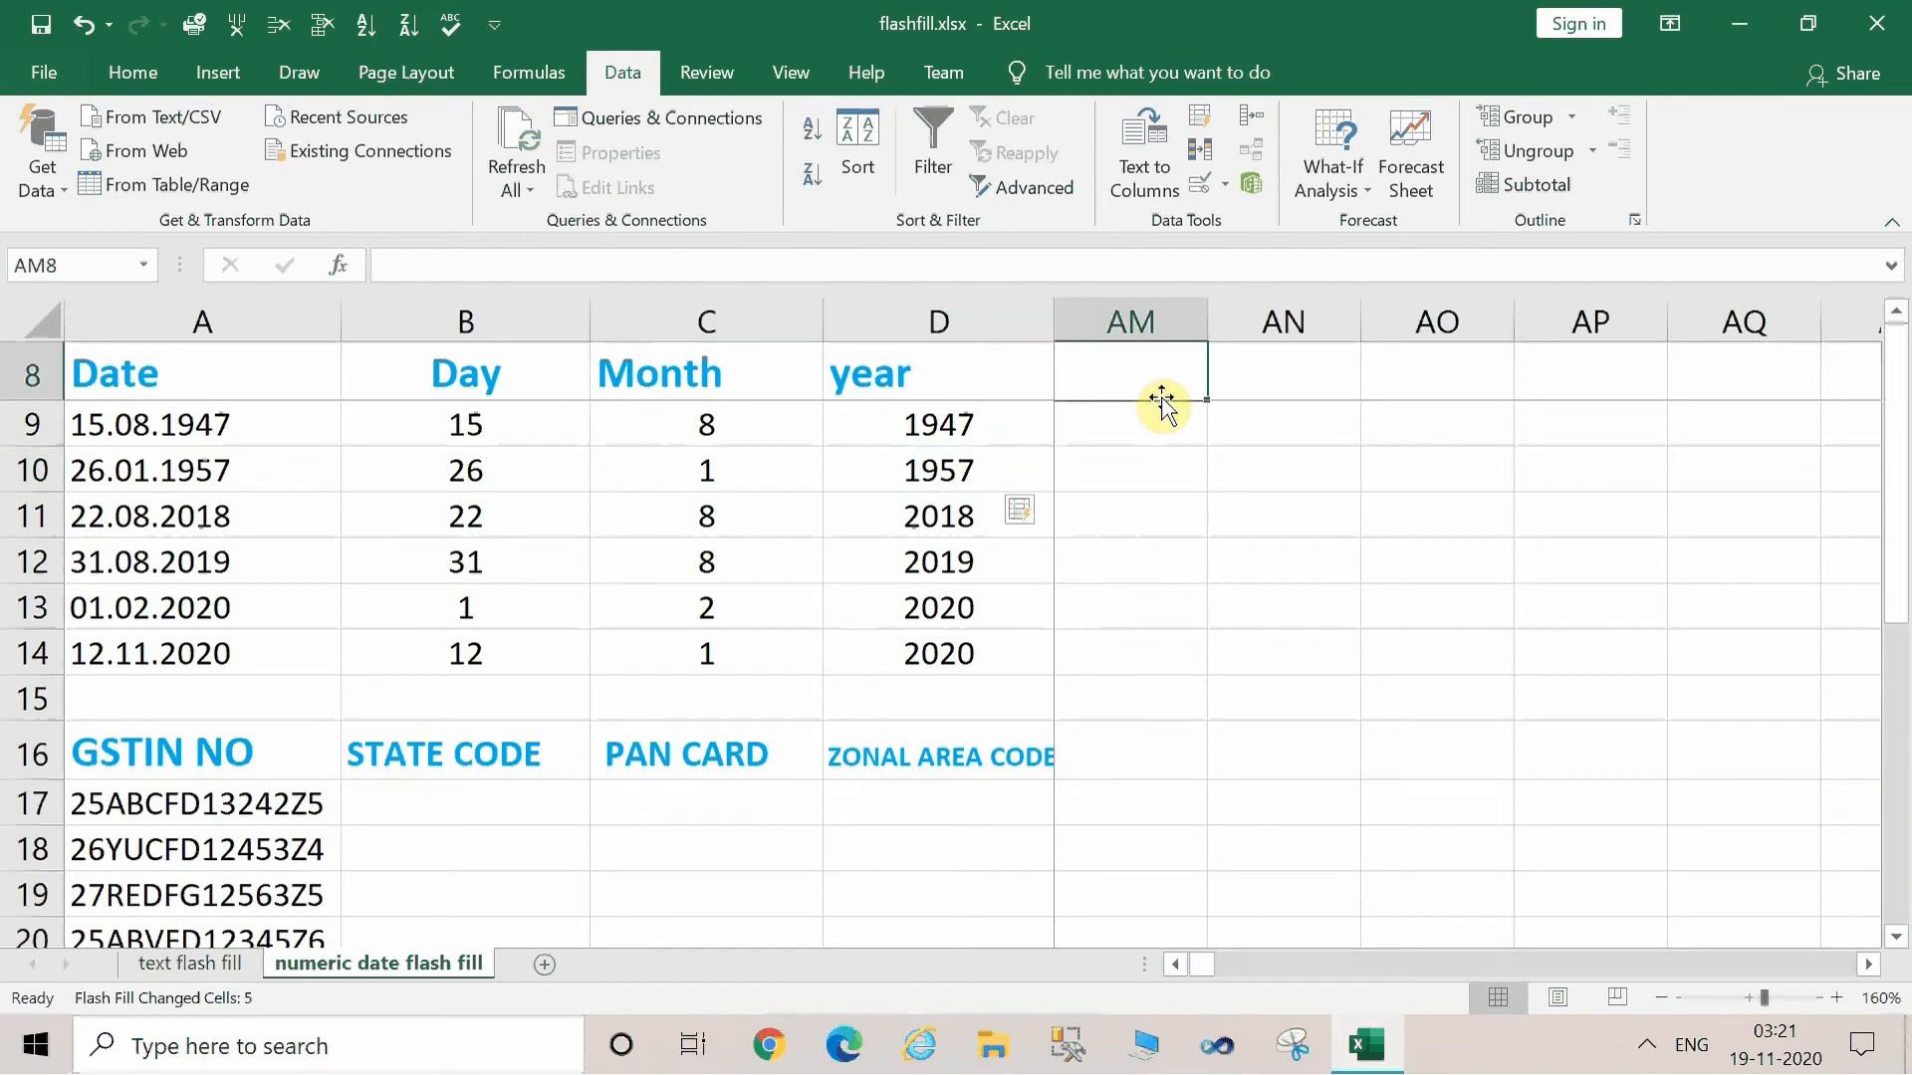
pyautogui.write('s')
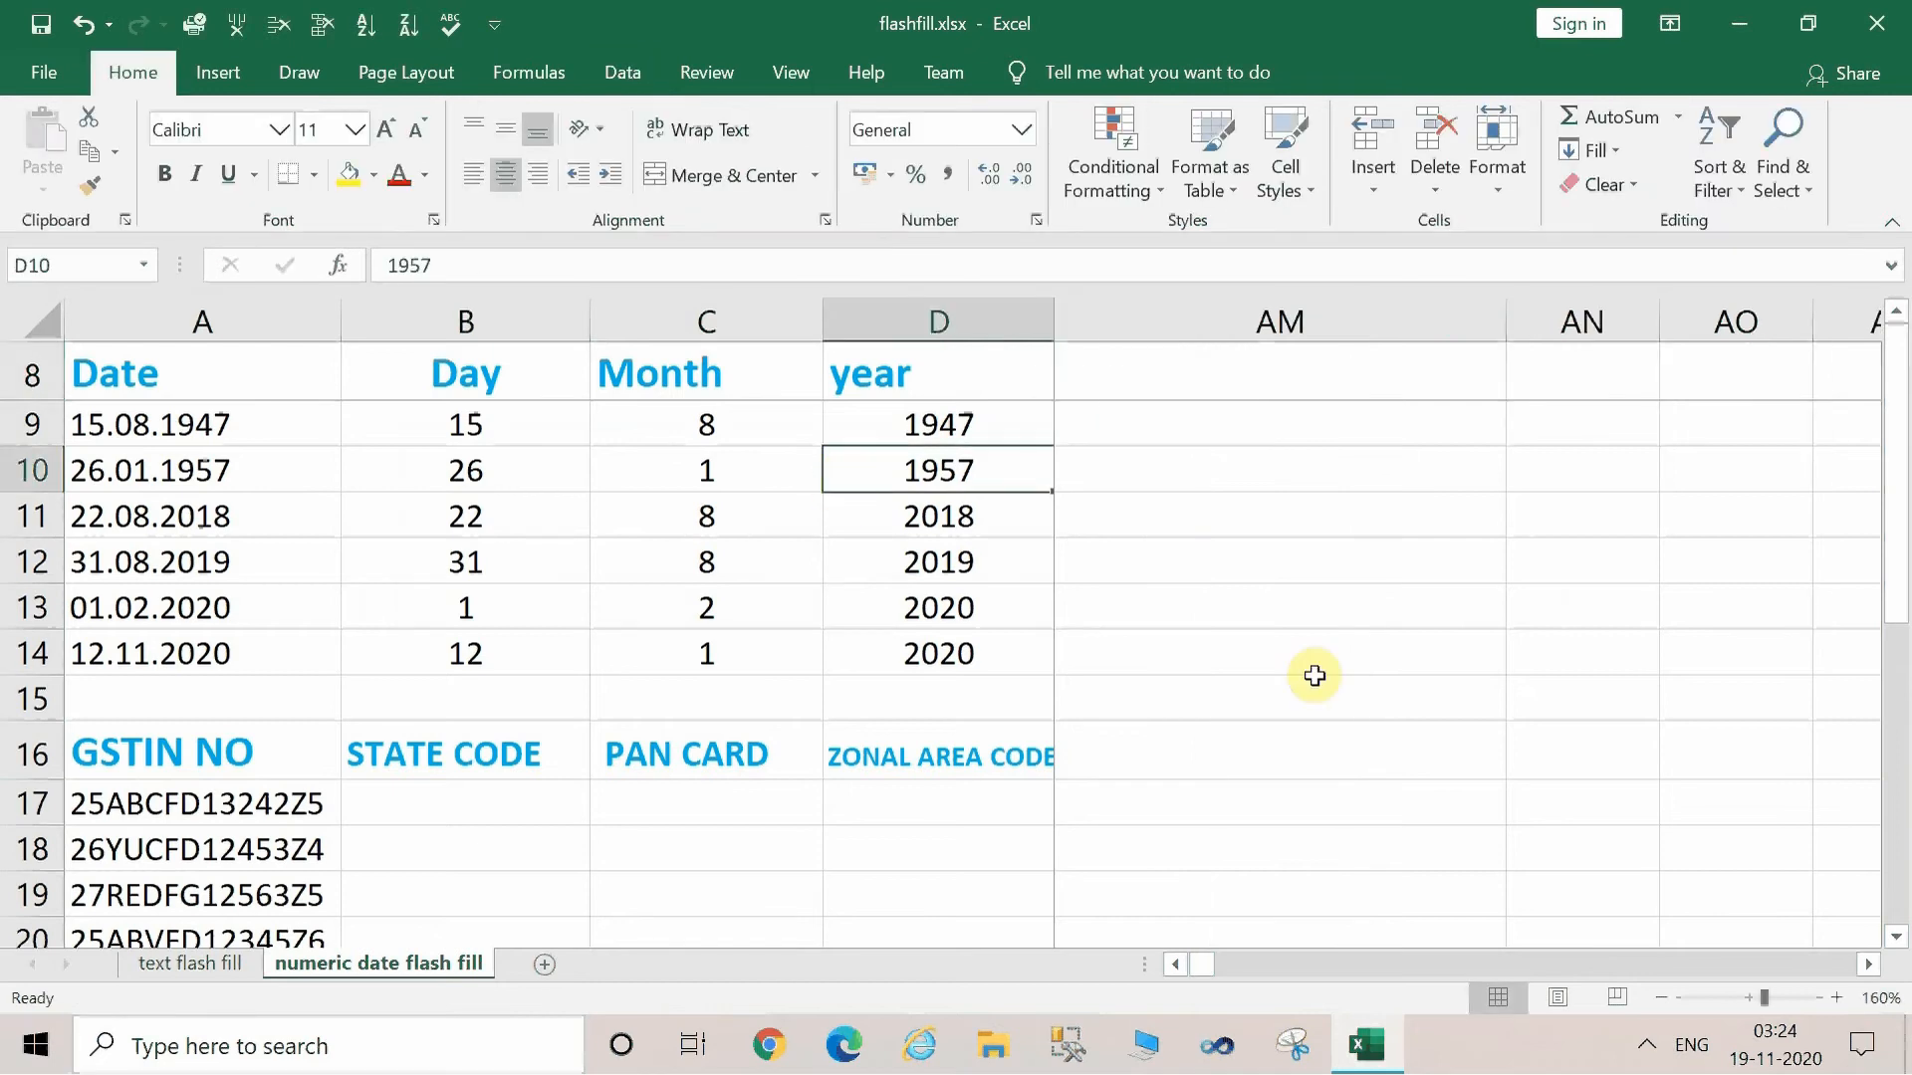
pyautogui.click(1896, 936)
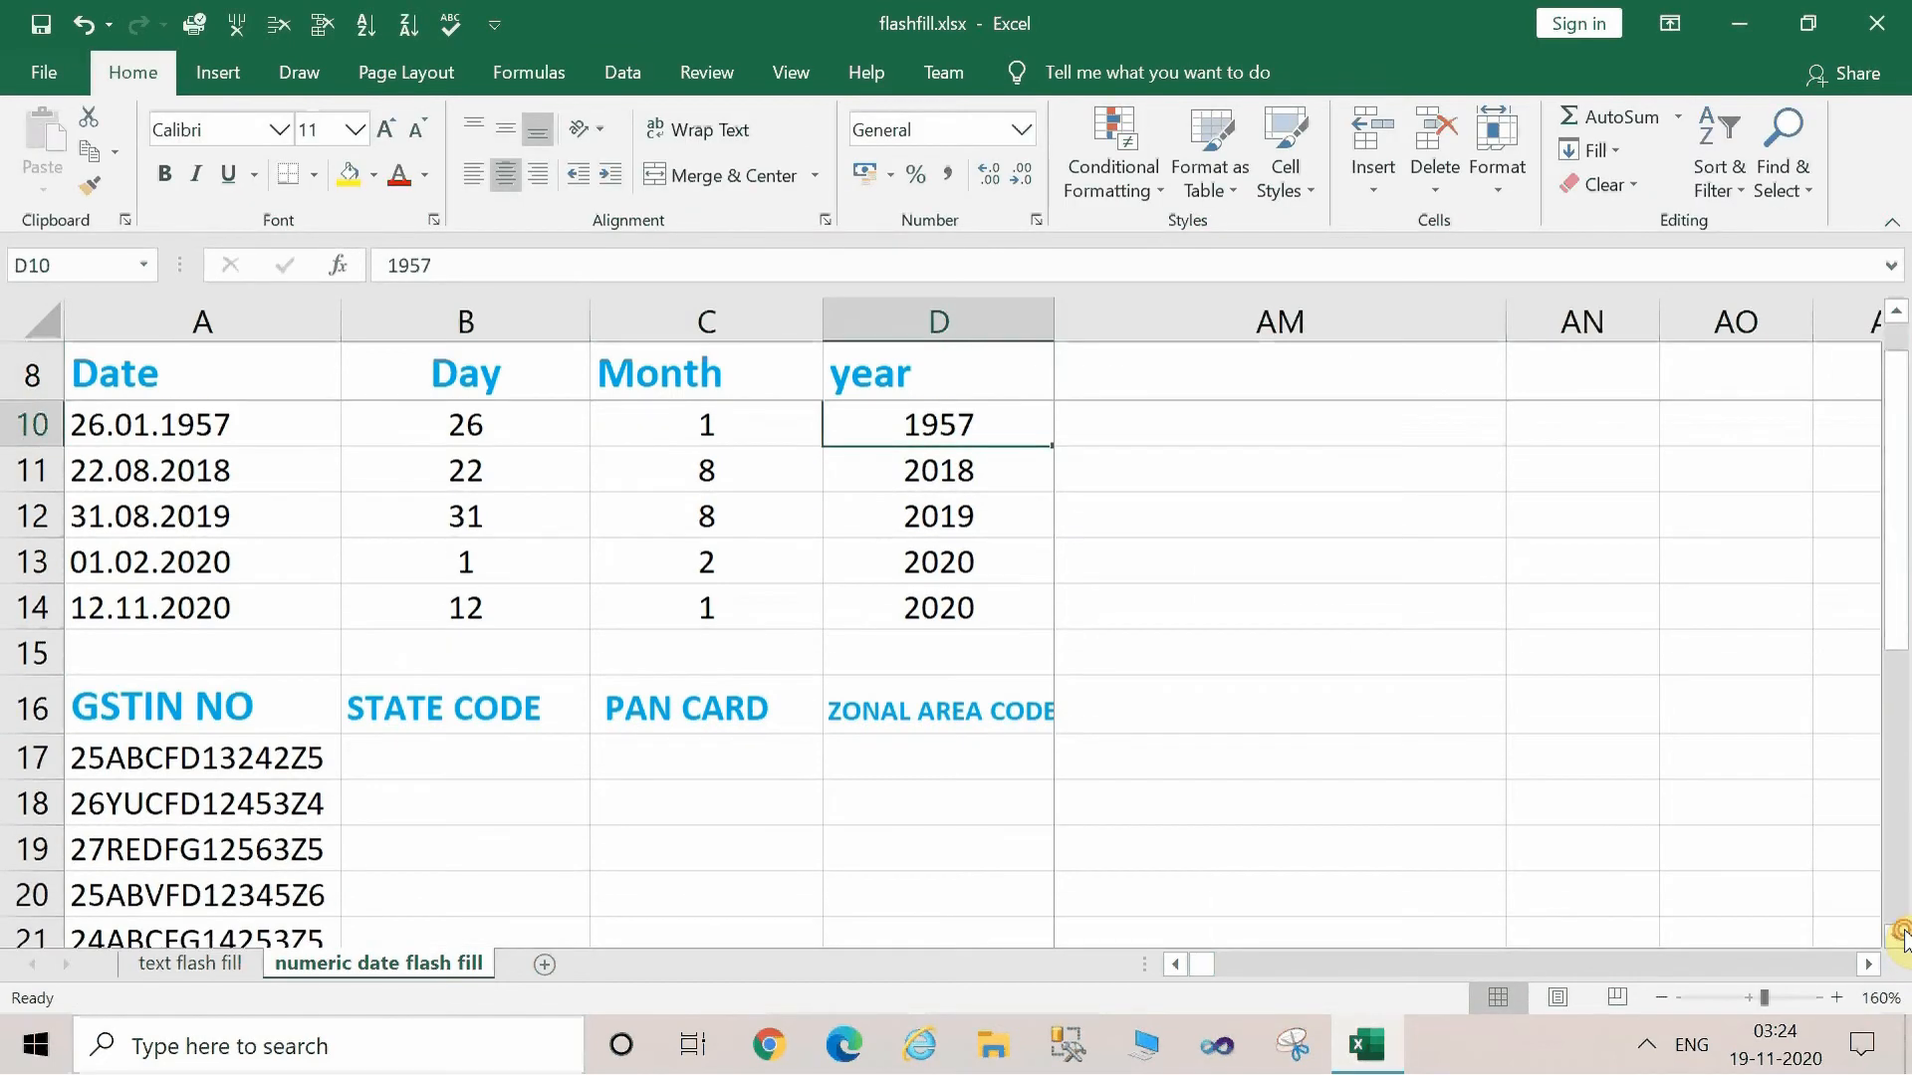
pyautogui.click(1896, 936)
pyautogui.click(1896, 936)
pyautogui.click(1896, 936)
pyautogui.click(1896, 936)
pyautogui.click(1896, 936)
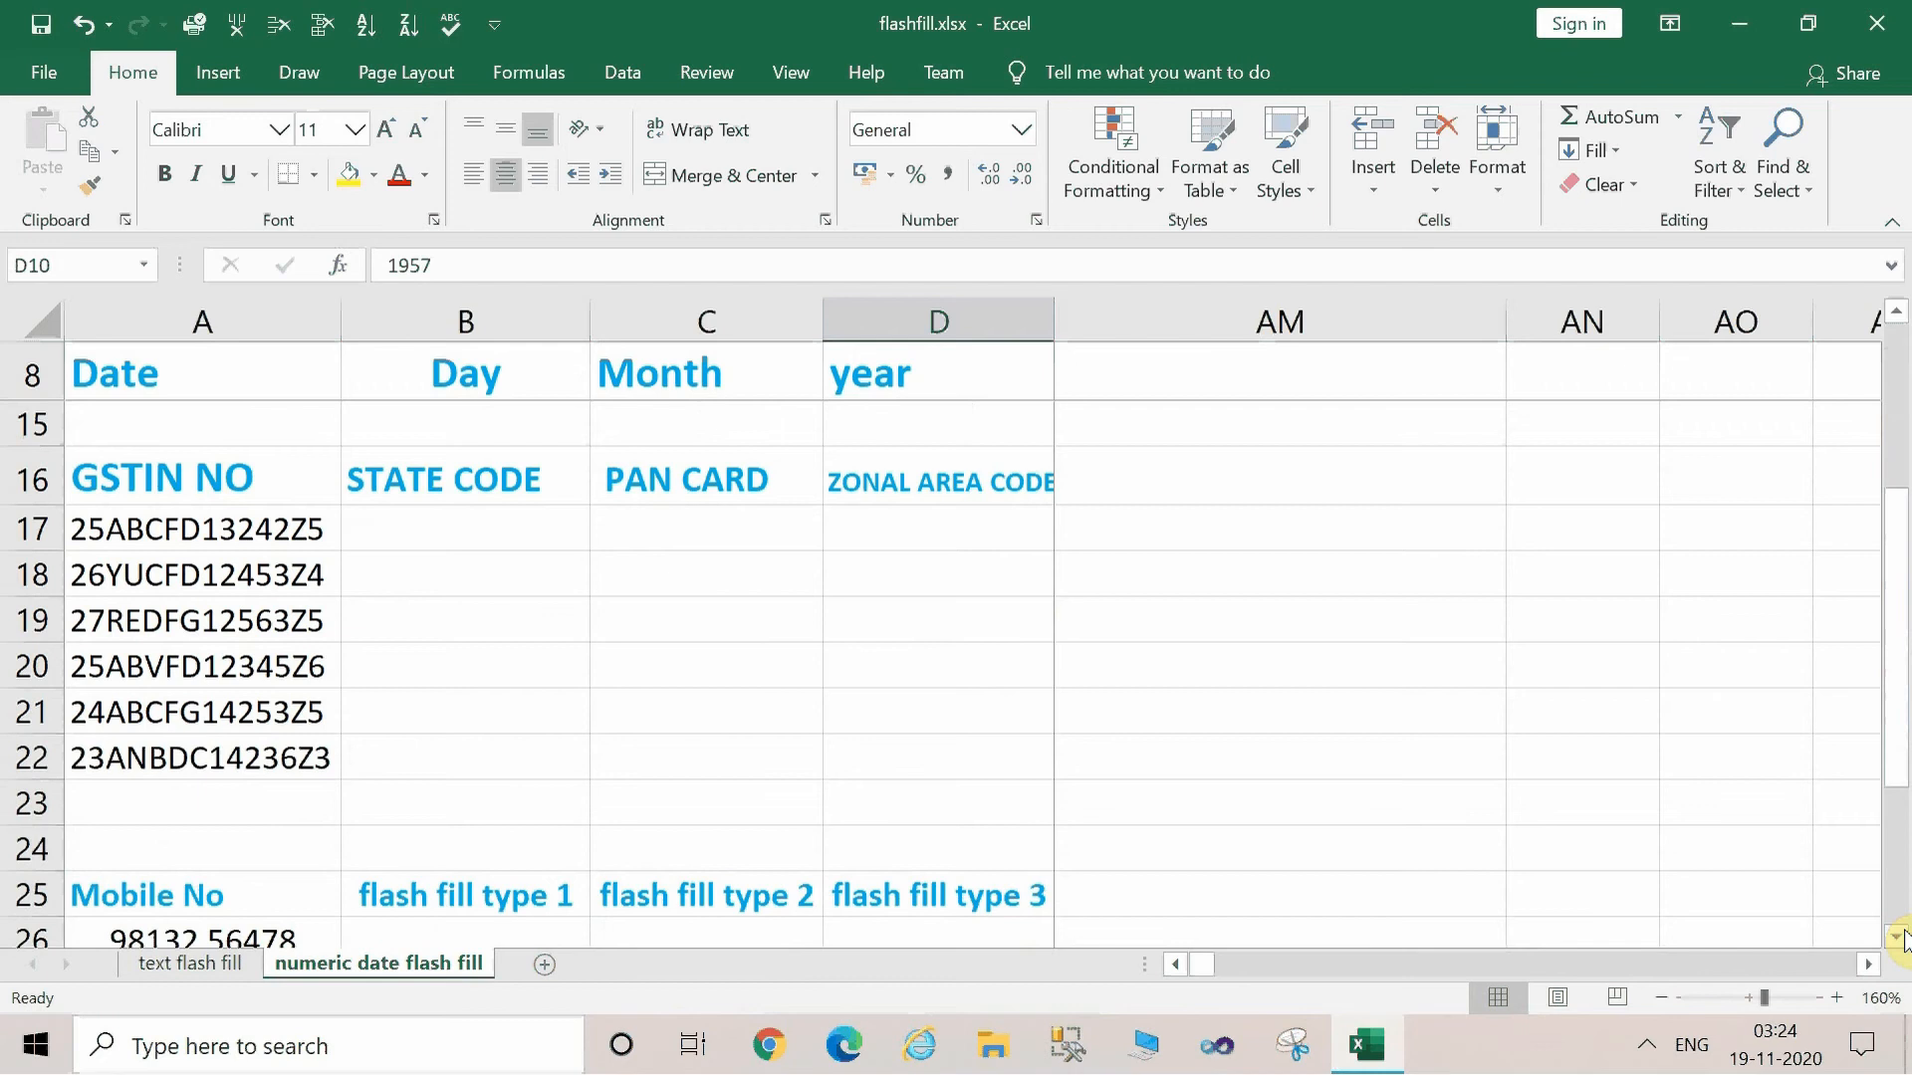
# Zoom the sheet to about 184% so the GSTIN NO table is easier to read.
pyautogui.click(452, 558)
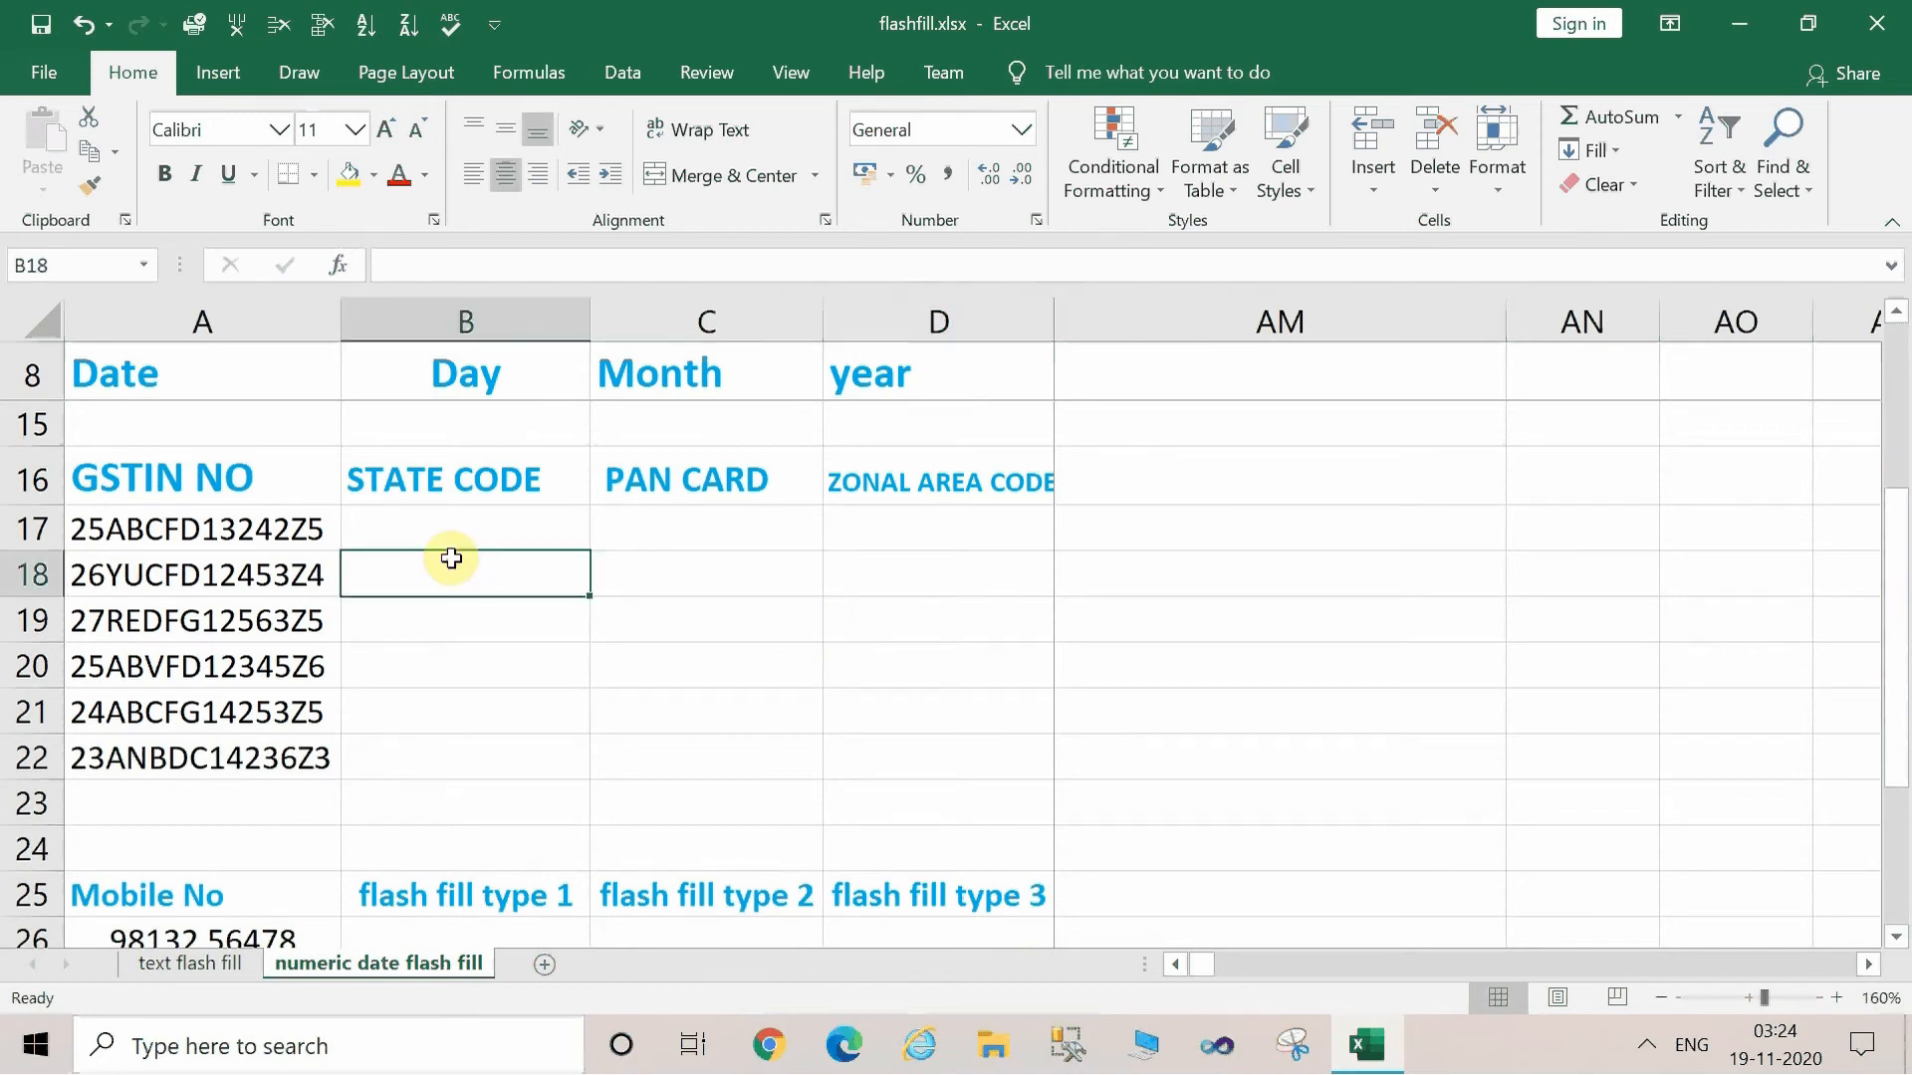
pyautogui.click(134, 485)
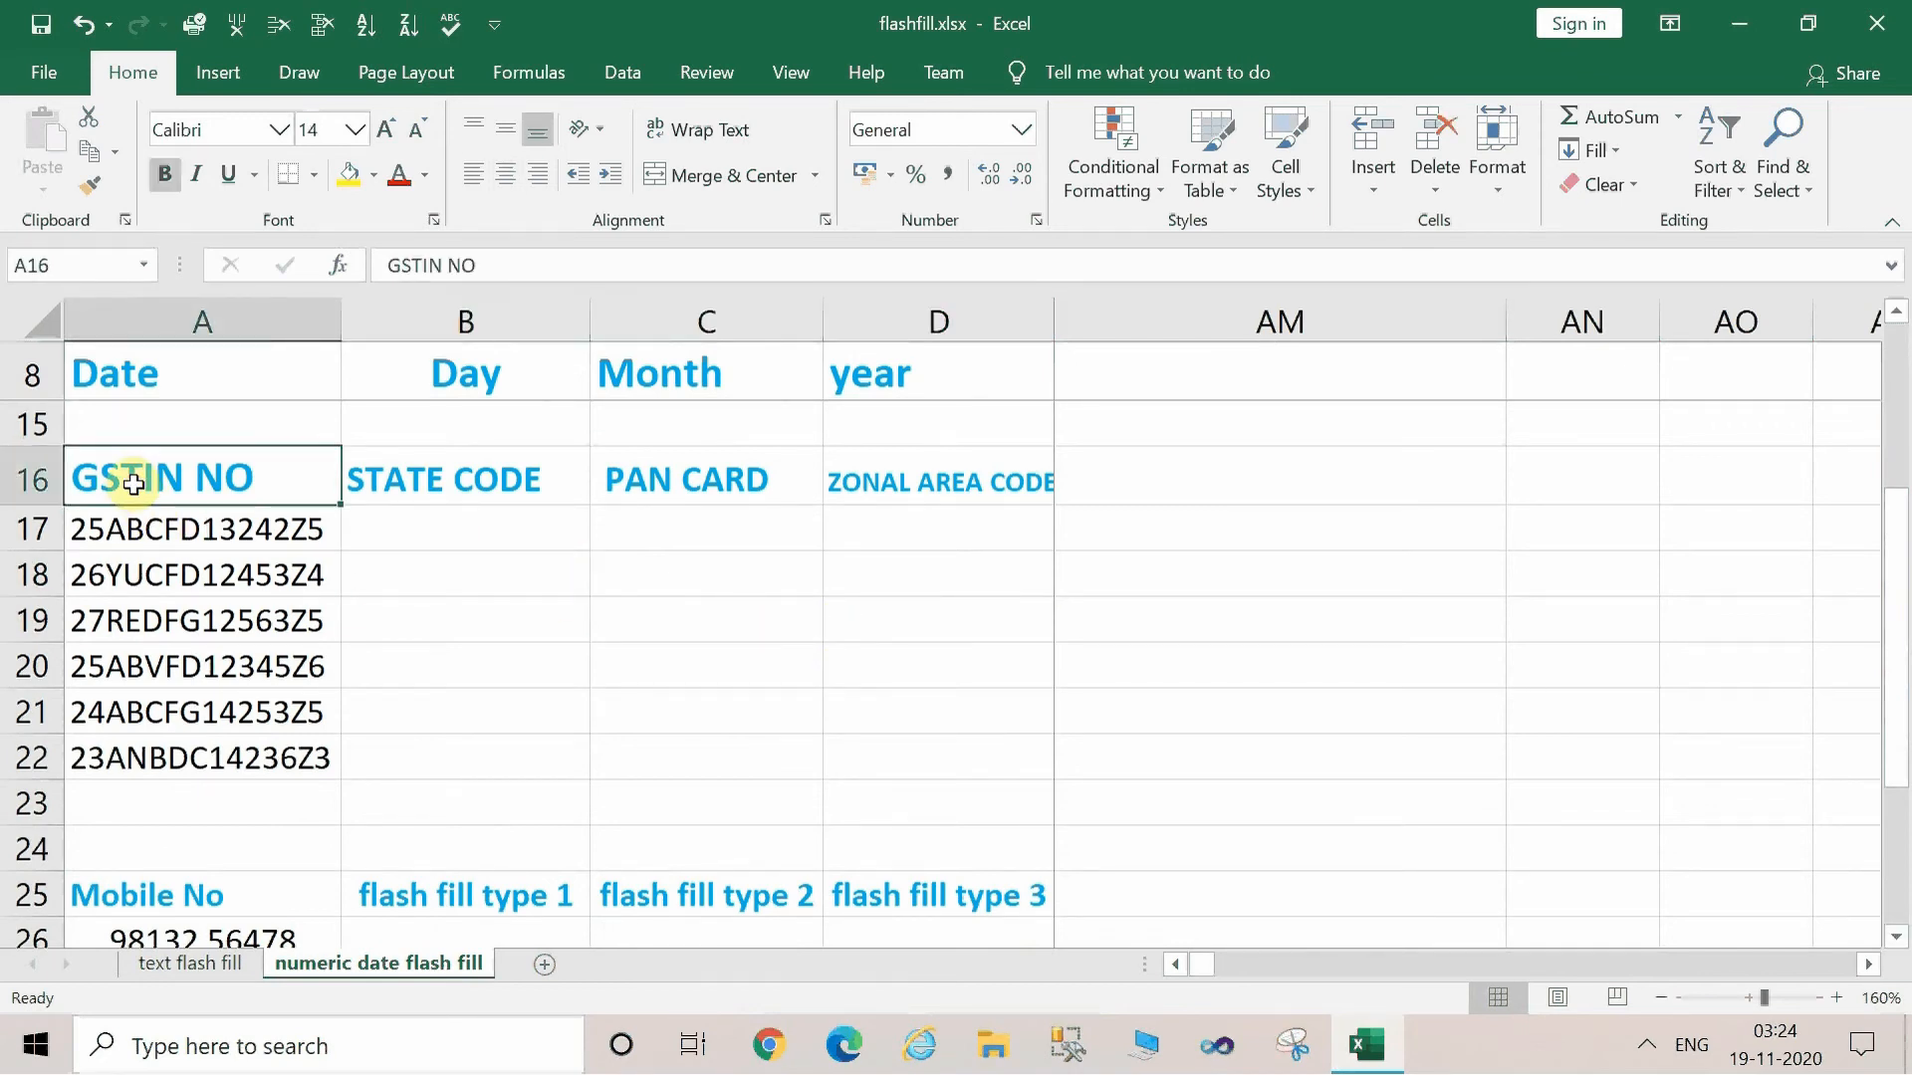
pyautogui.click(1777, 997)
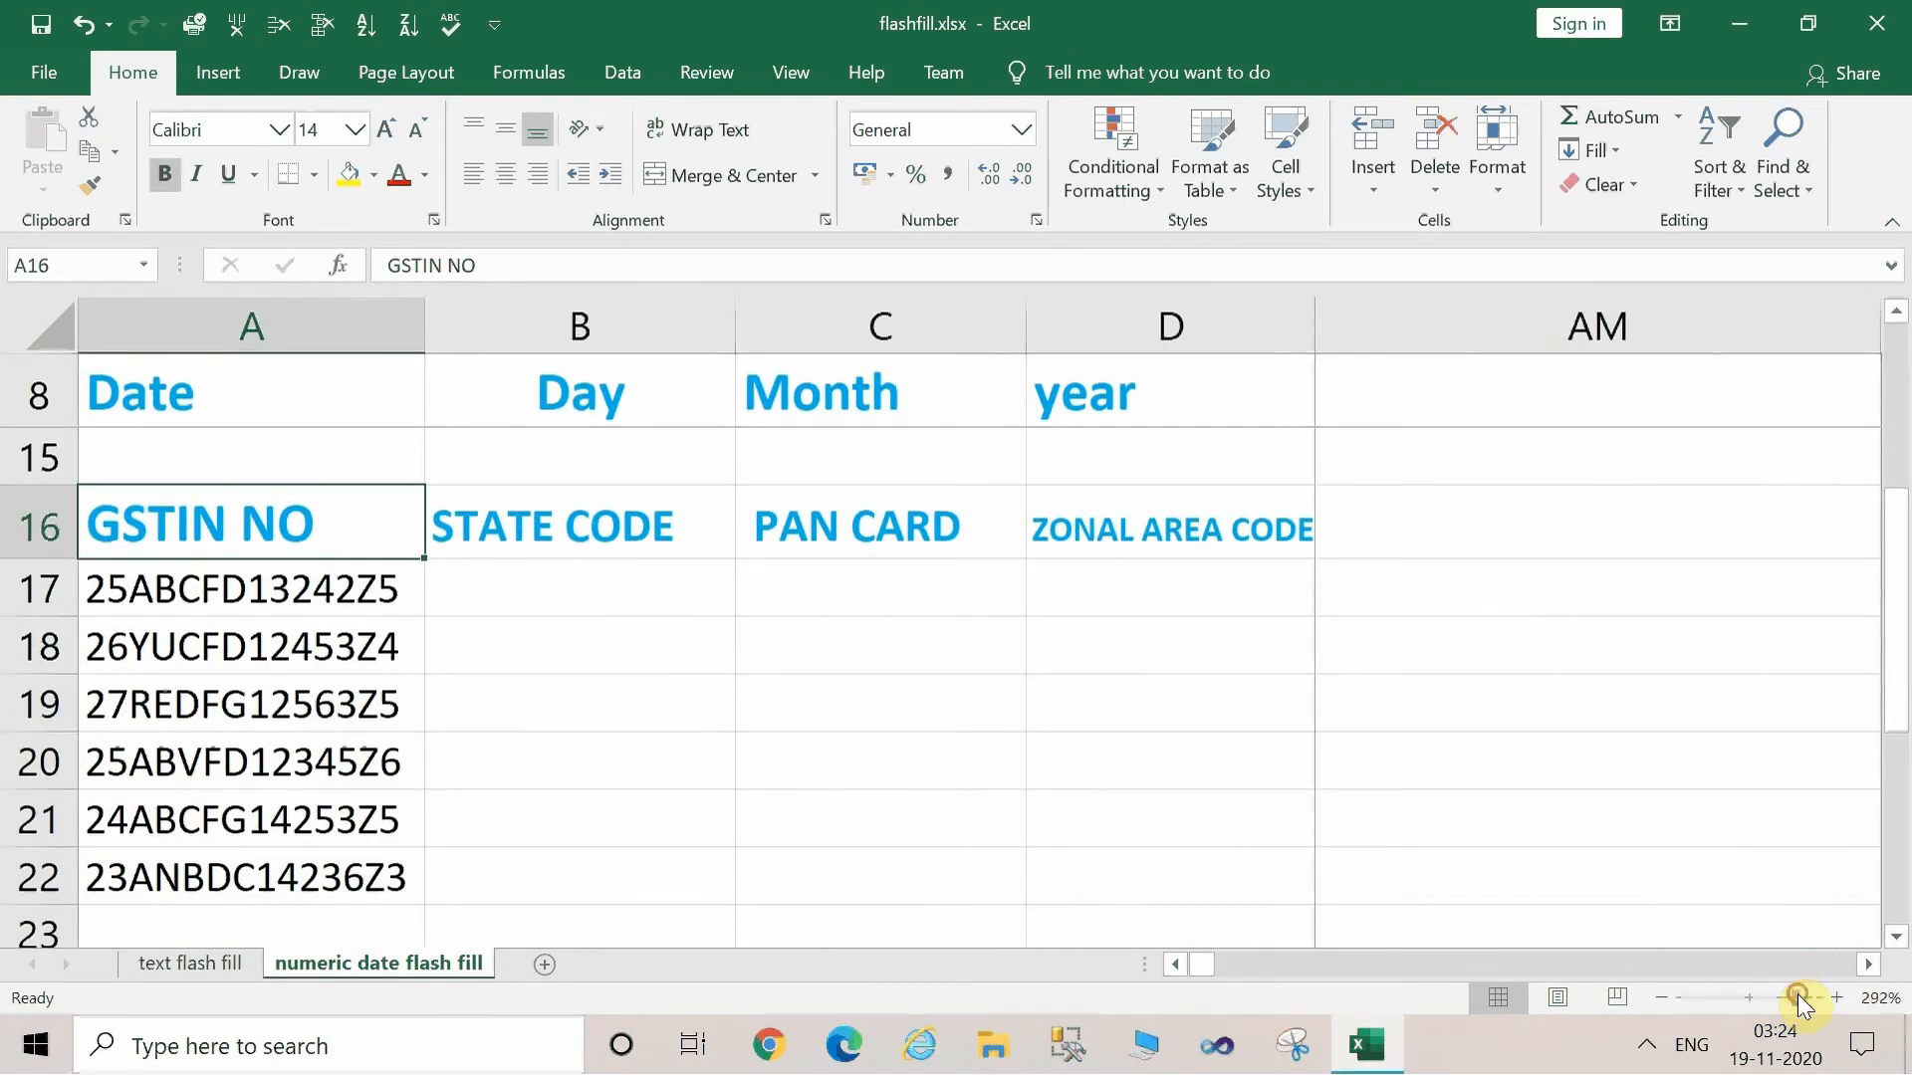
pyautogui.click(1772, 1004)
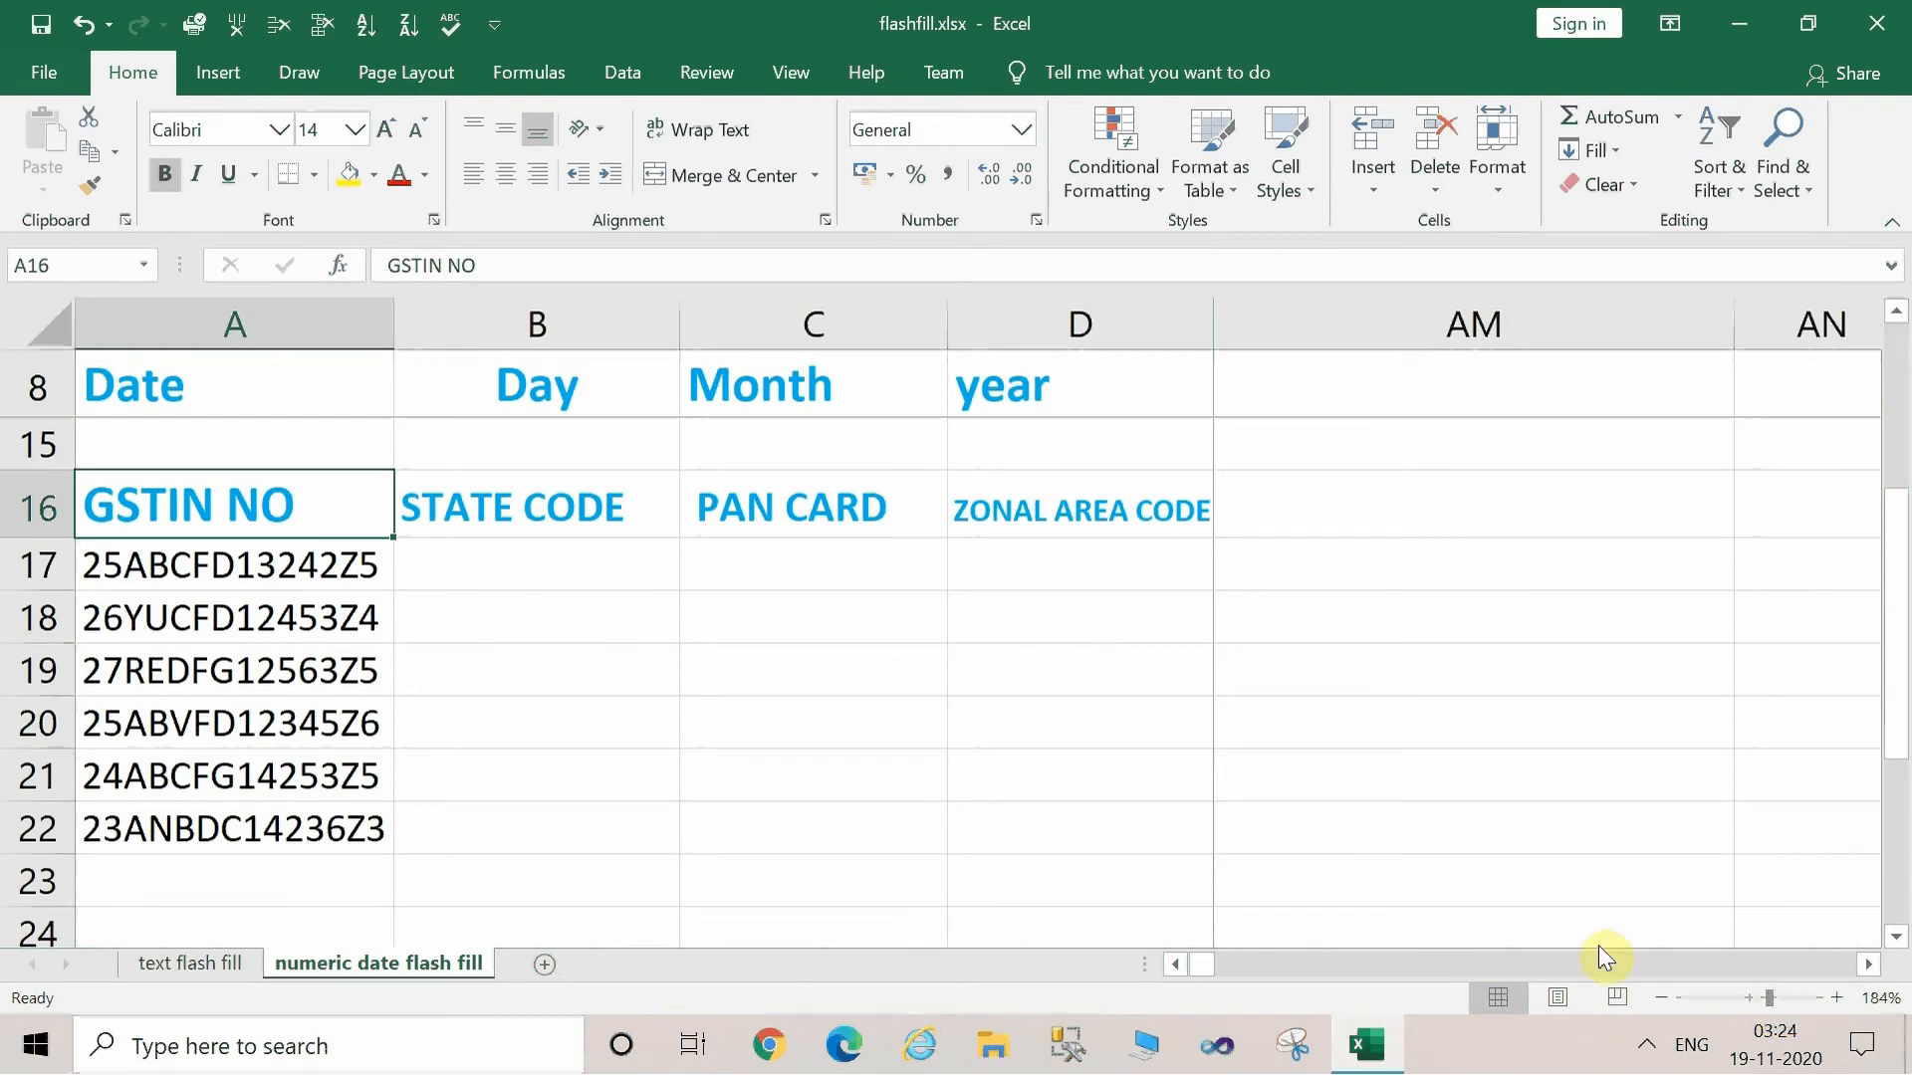
# Review the GSTIN numbers in A17–A22, then select the first STATE CODE cell, B17.
pyautogui.click(1007, 808)
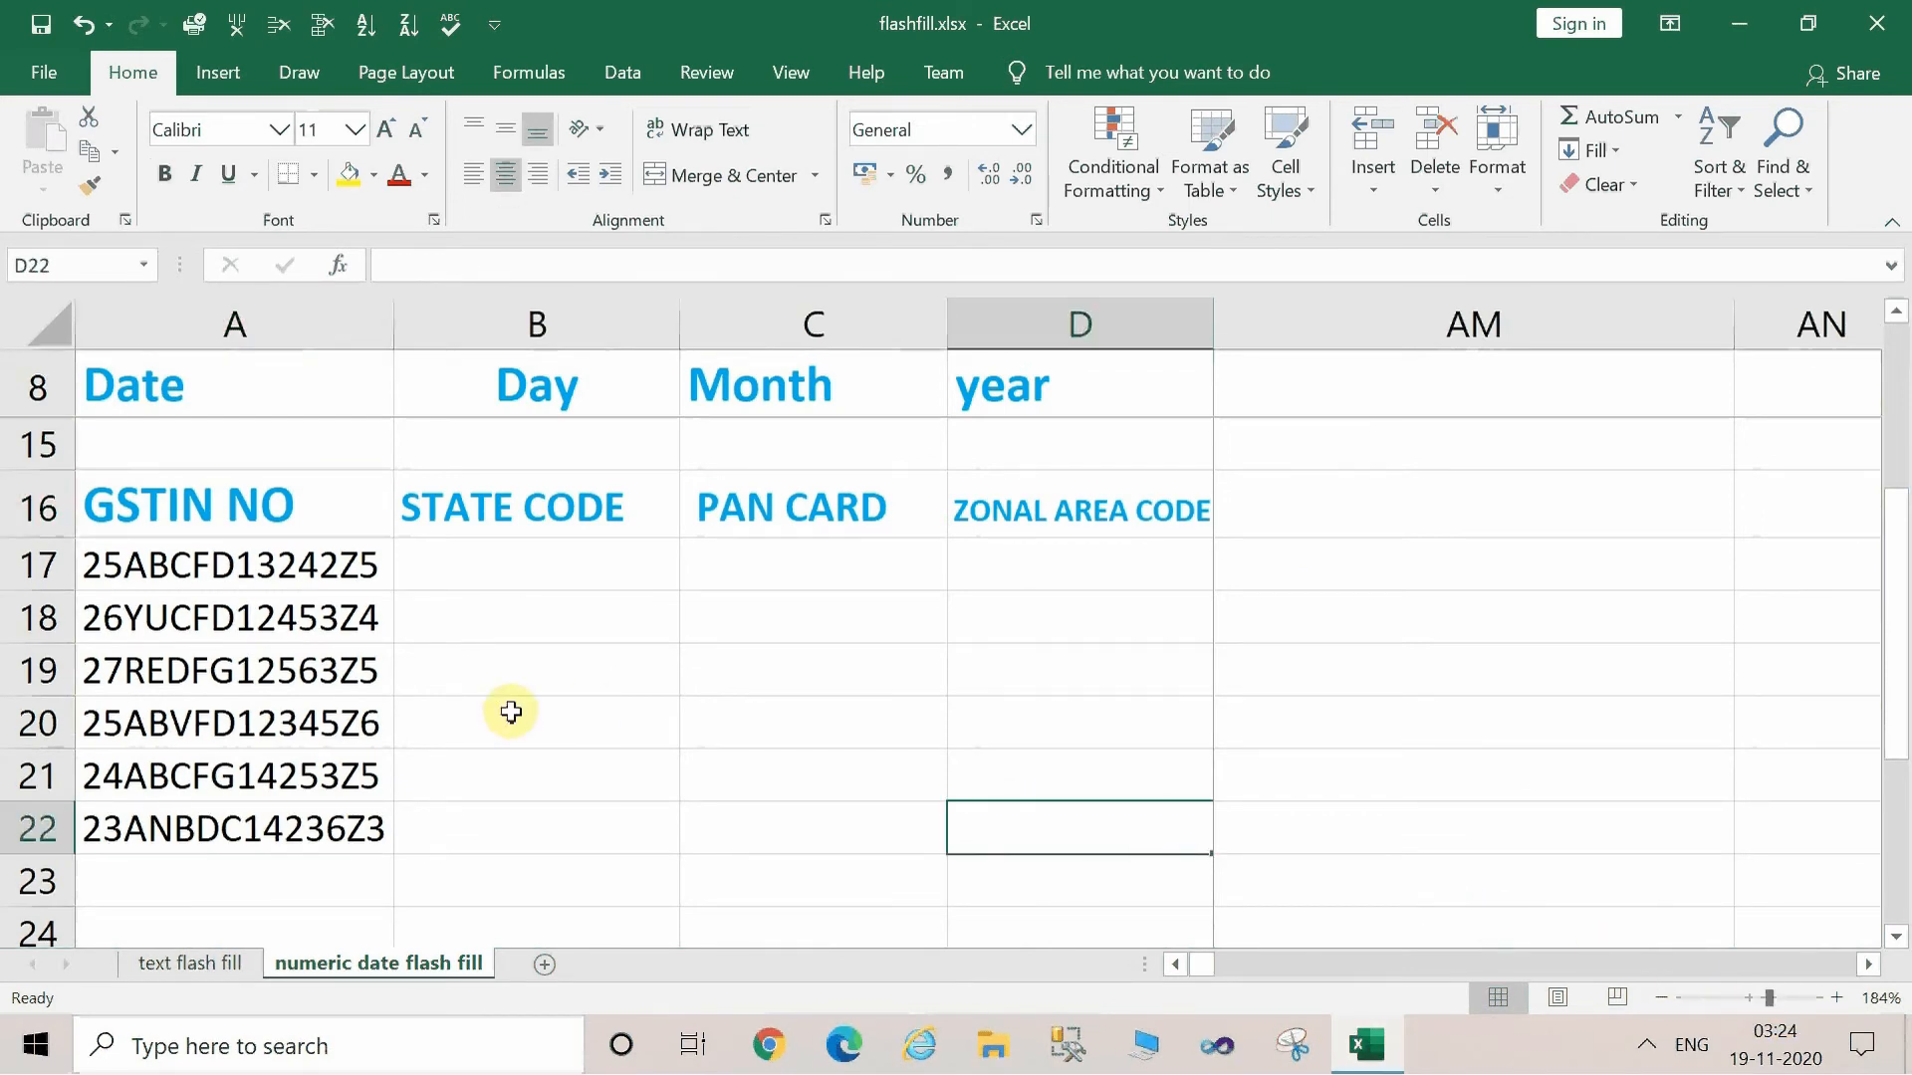
pyautogui.click(508, 561)
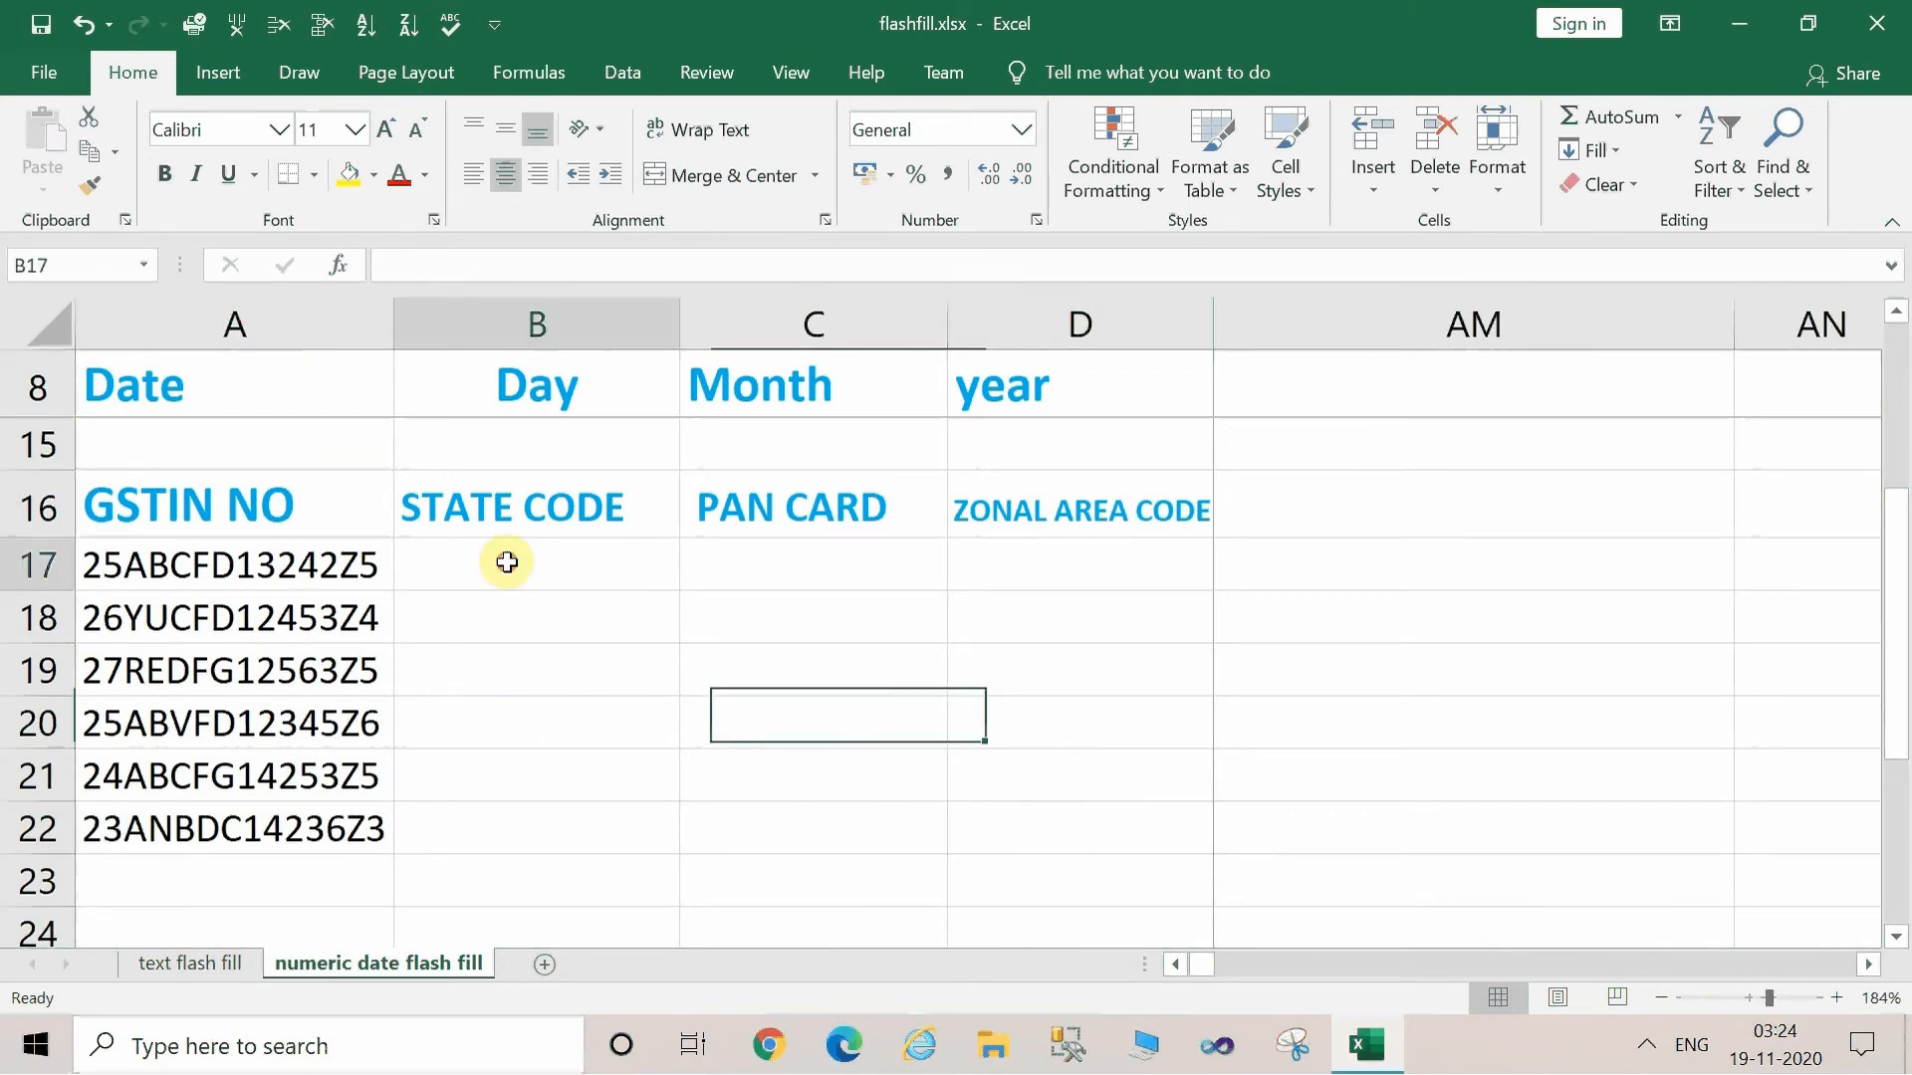
pyautogui.click(114, 558)
pyautogui.click(151, 670)
pyautogui.click(171, 771)
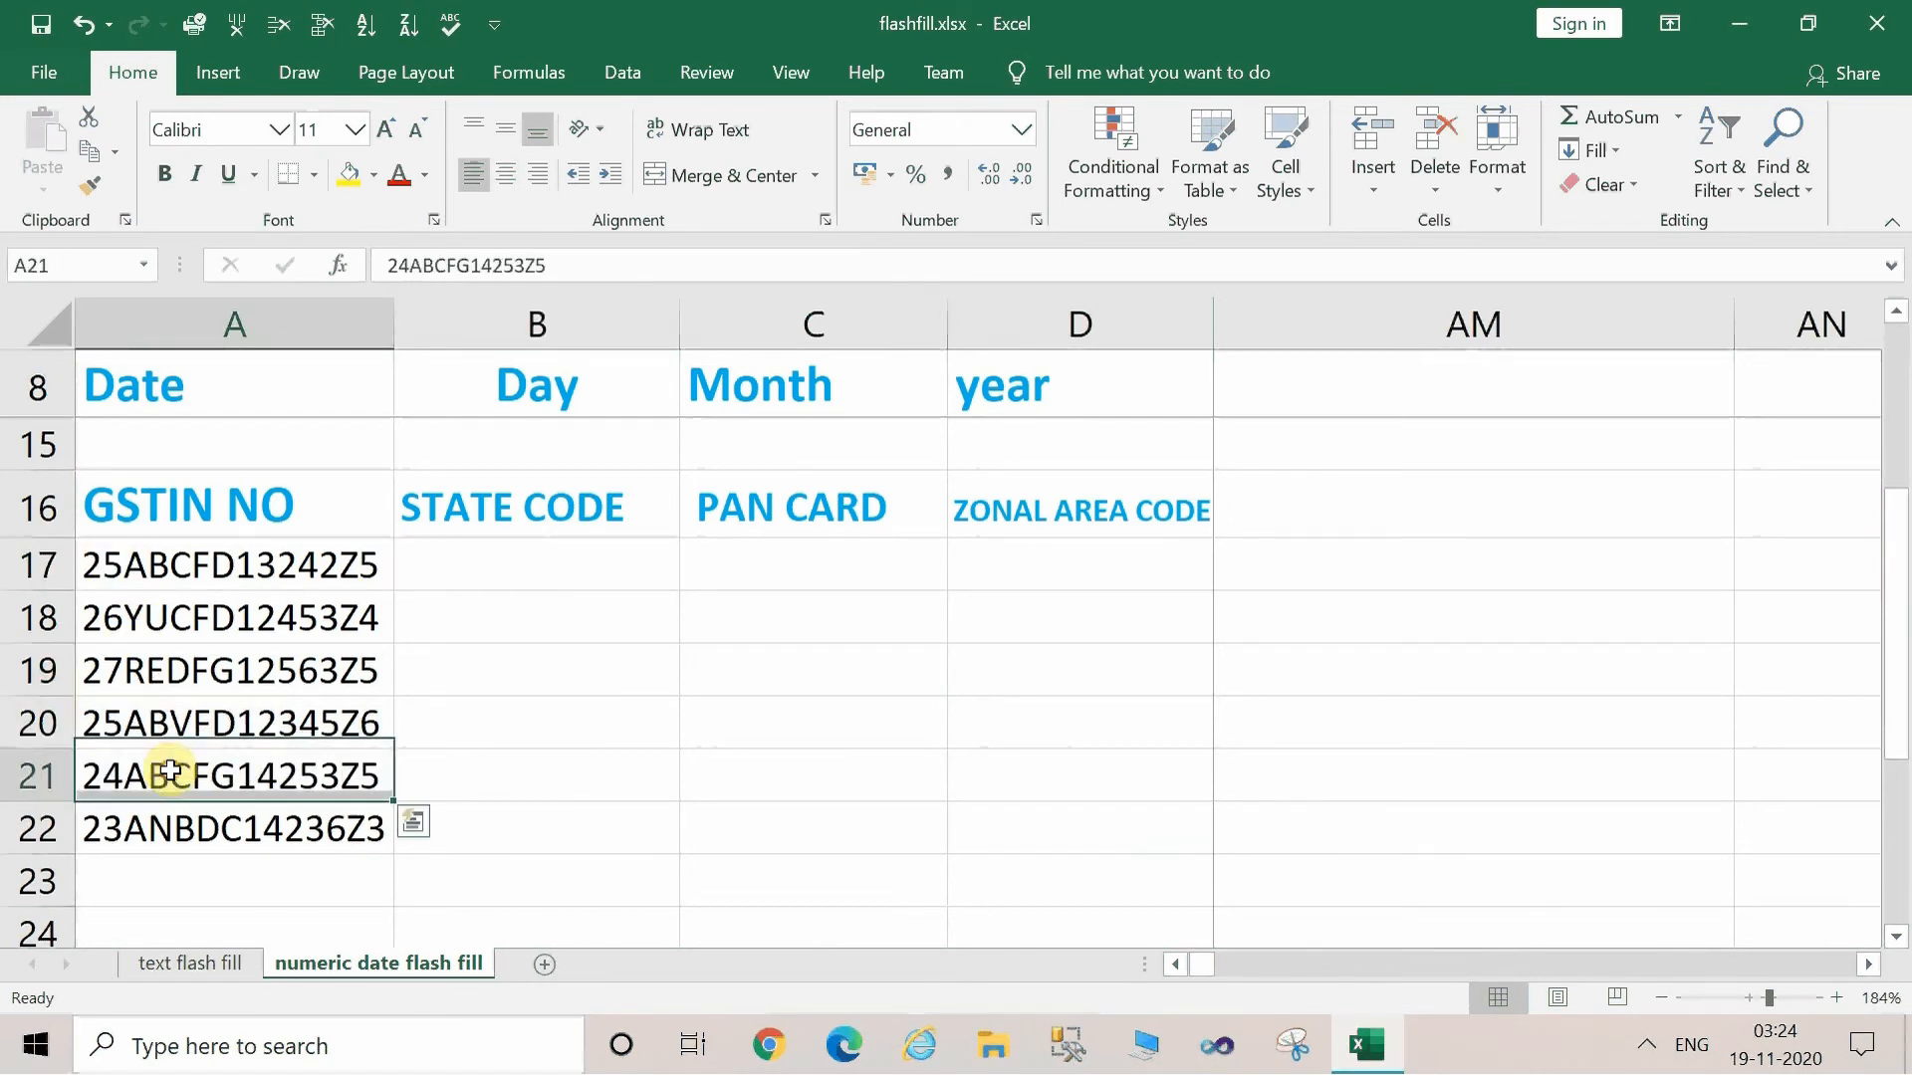
pyautogui.click(544, 556)
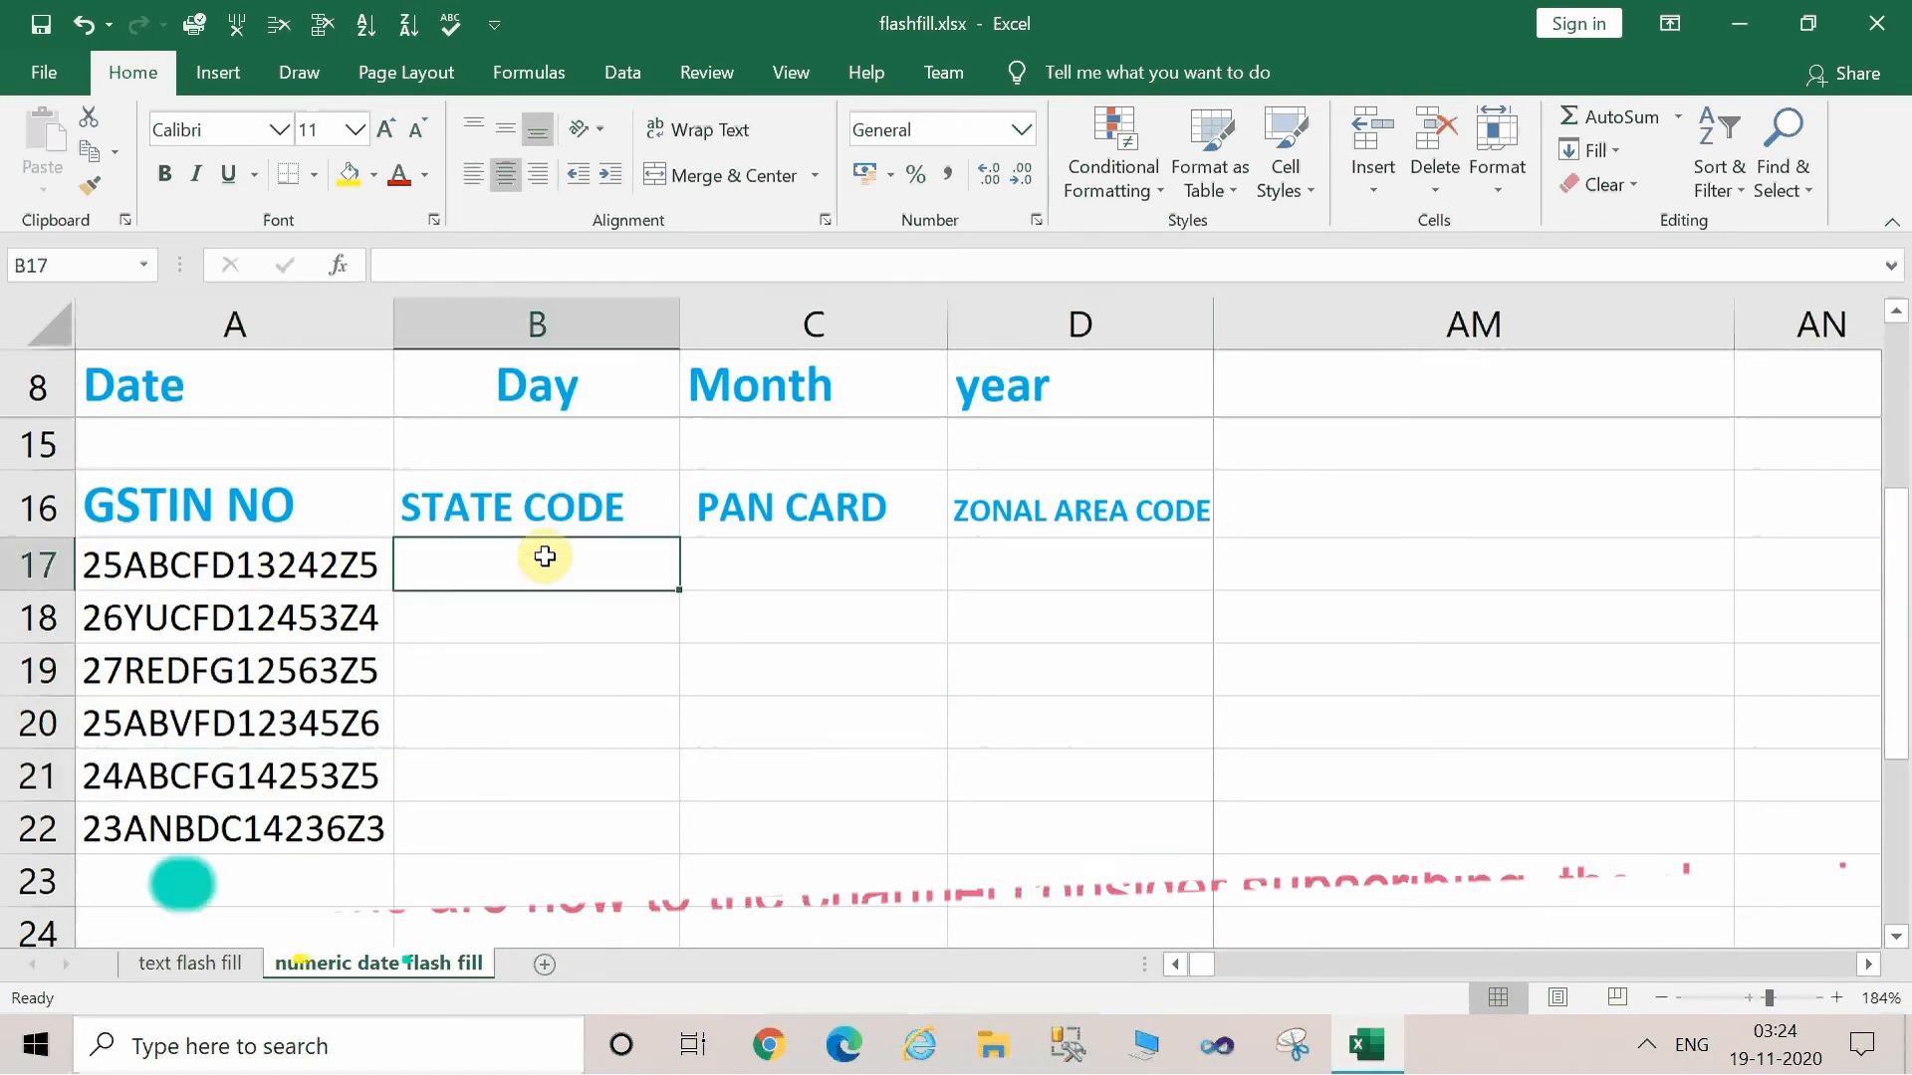
# Enter 25 in B17, then Flash Fill state codes 26, 27, 25, 24 and 23 into B18:B22.
pyautogui.write('25')
pyautogui.press('Return')
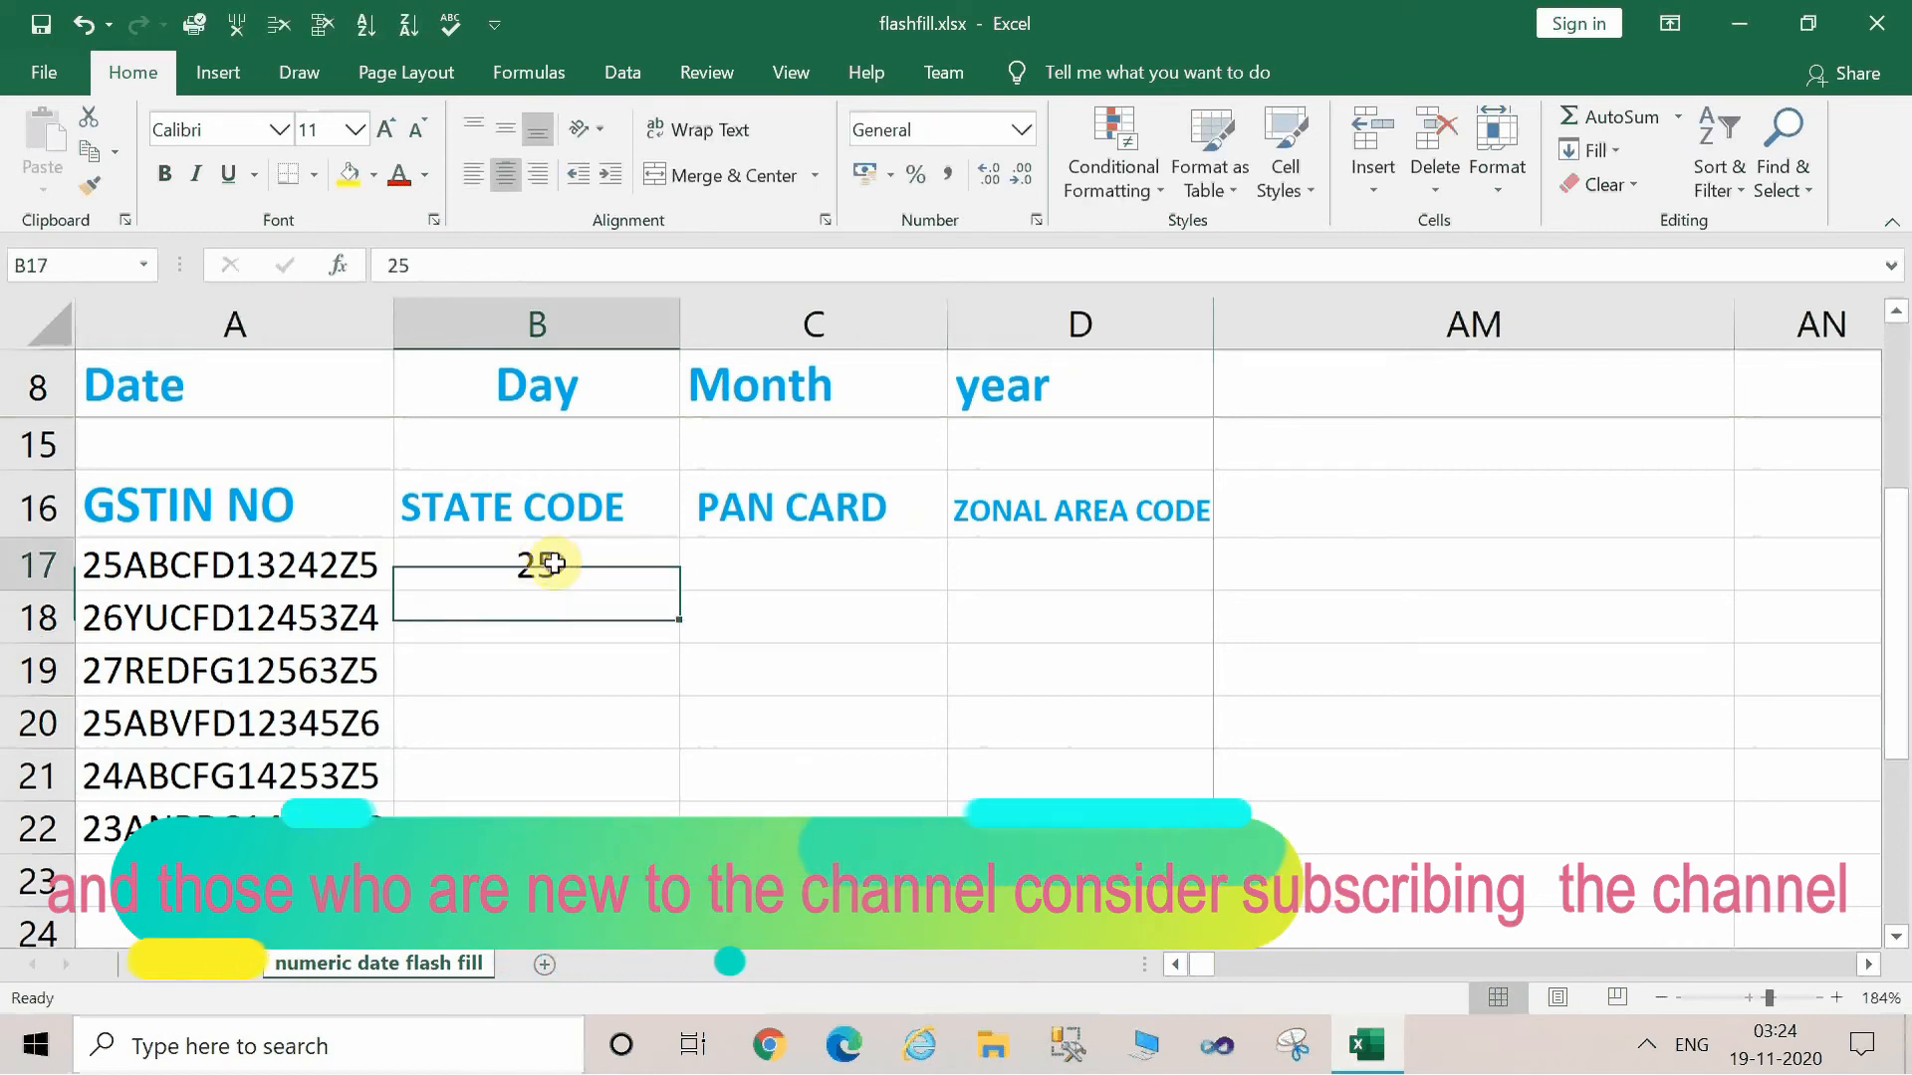
pyautogui.click(547, 620)
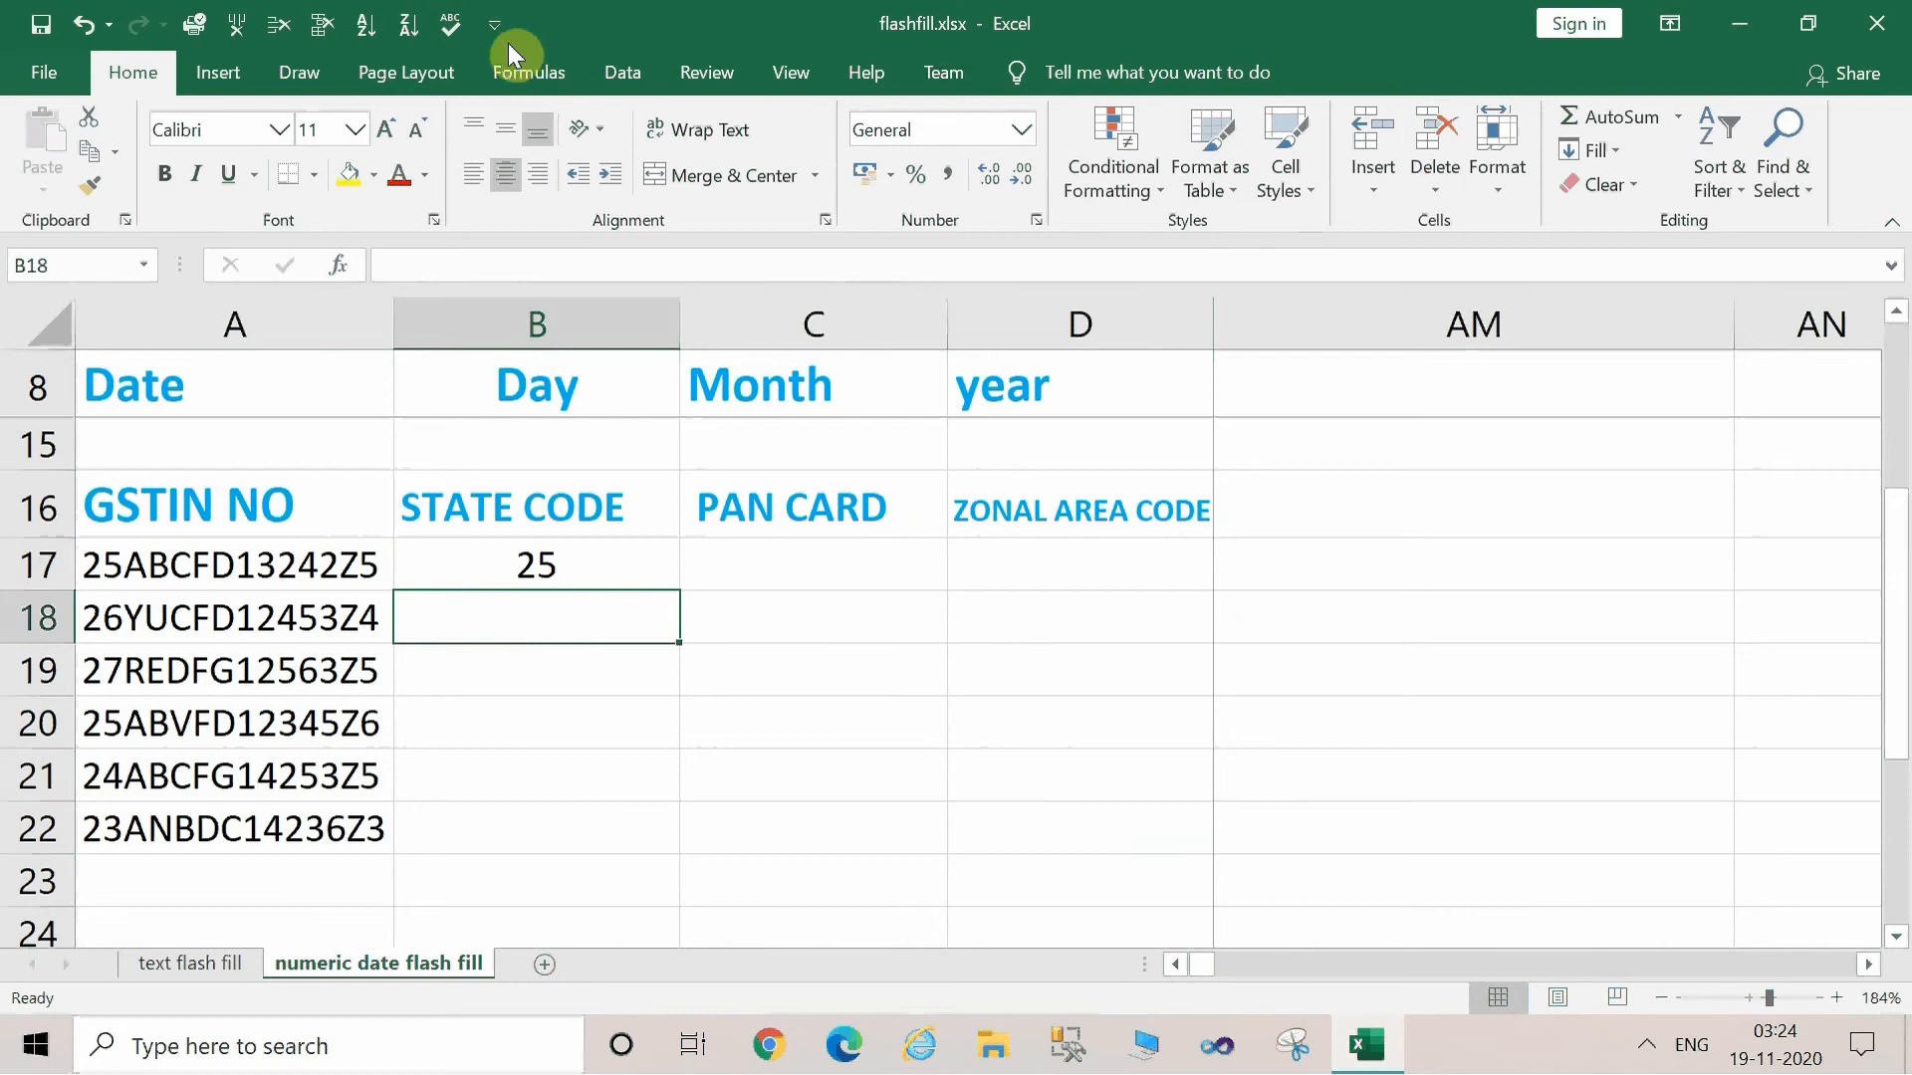
pyautogui.click(624, 71)
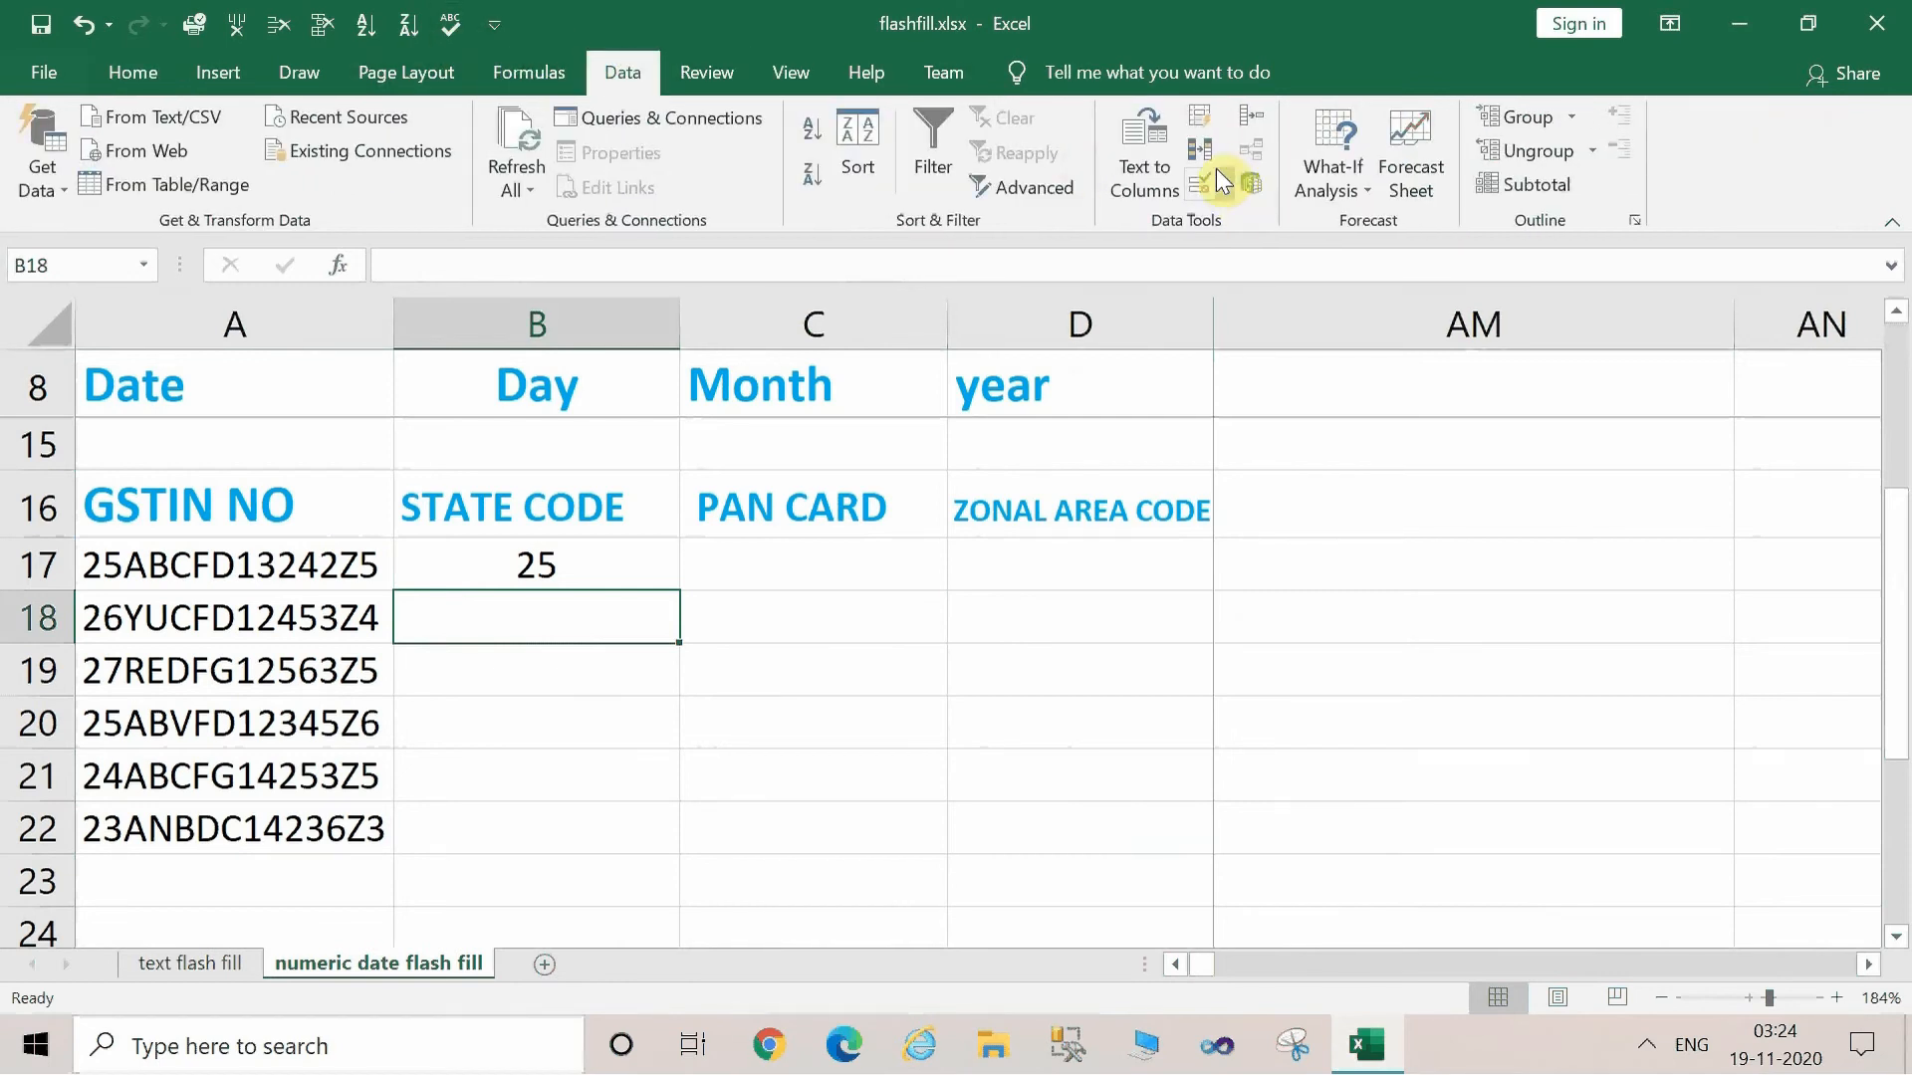
pyautogui.click(1209, 103)
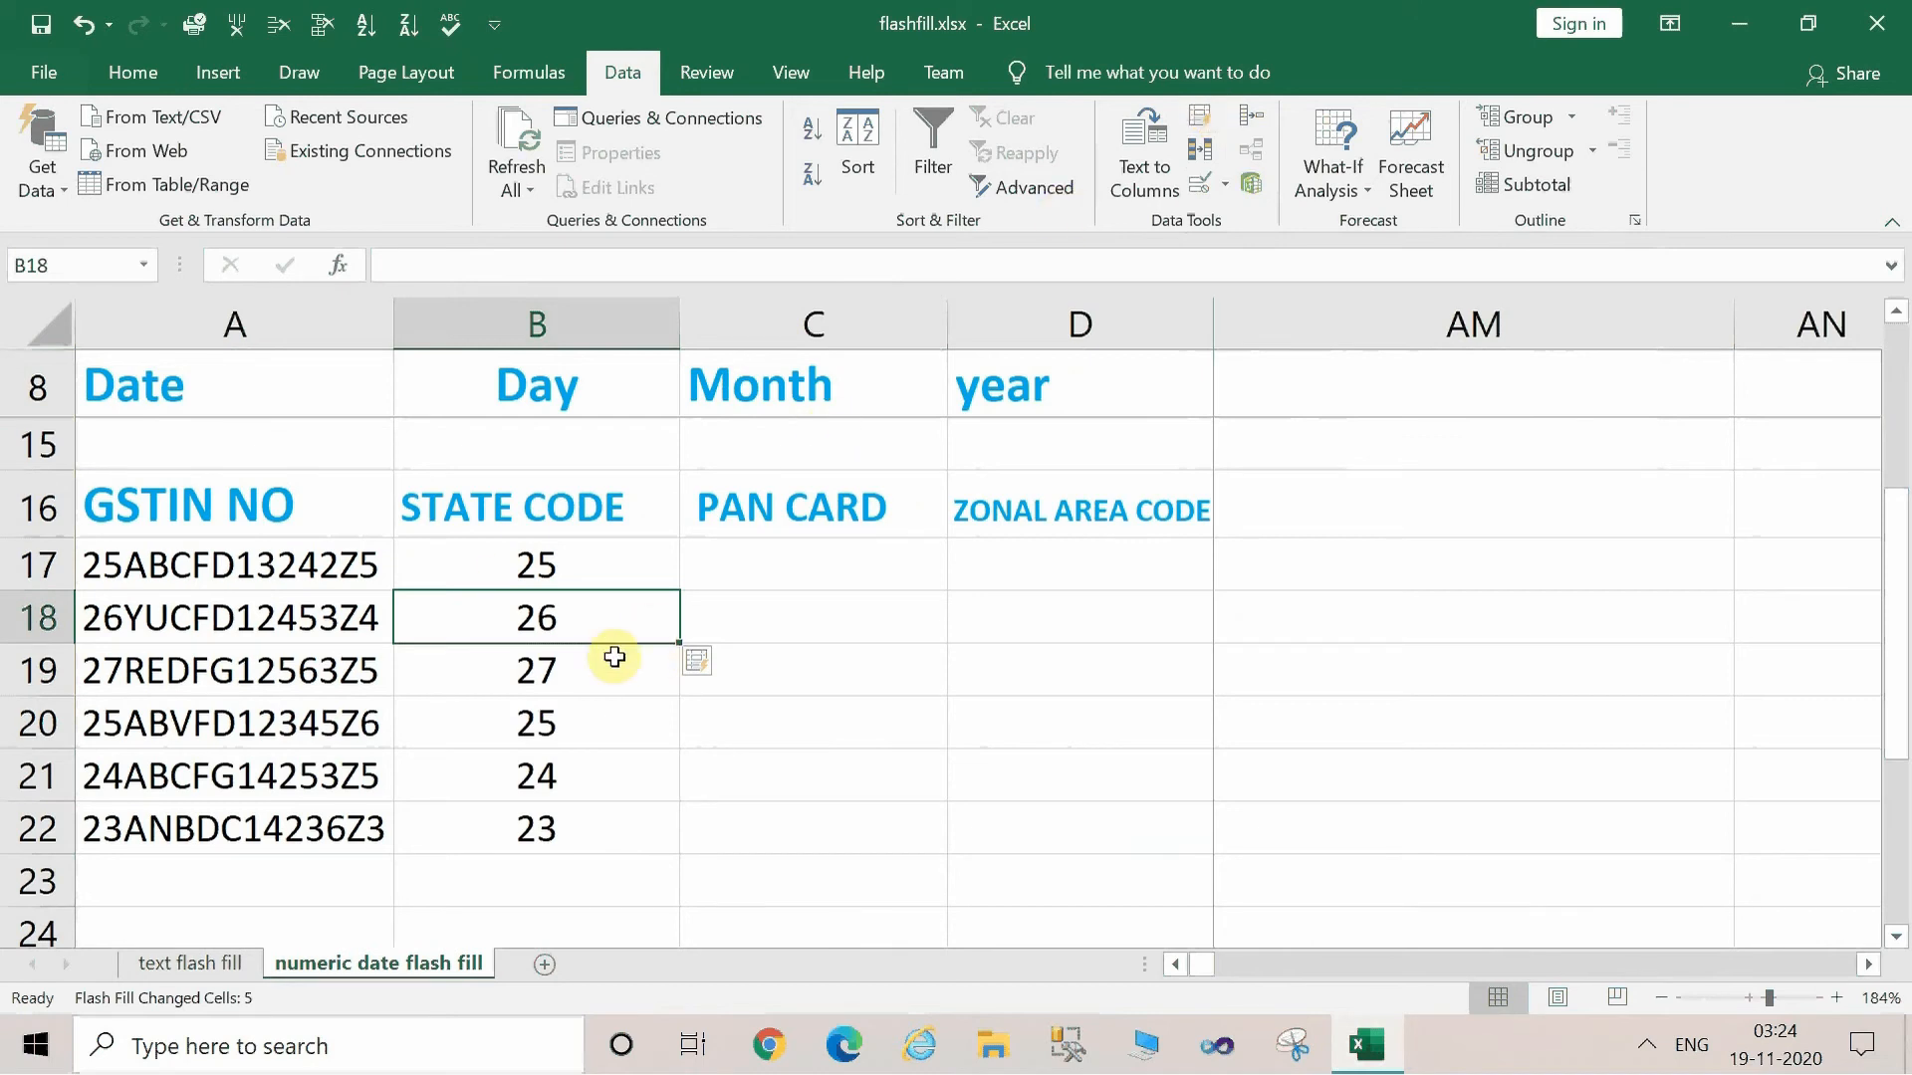
pyautogui.click(795, 560)
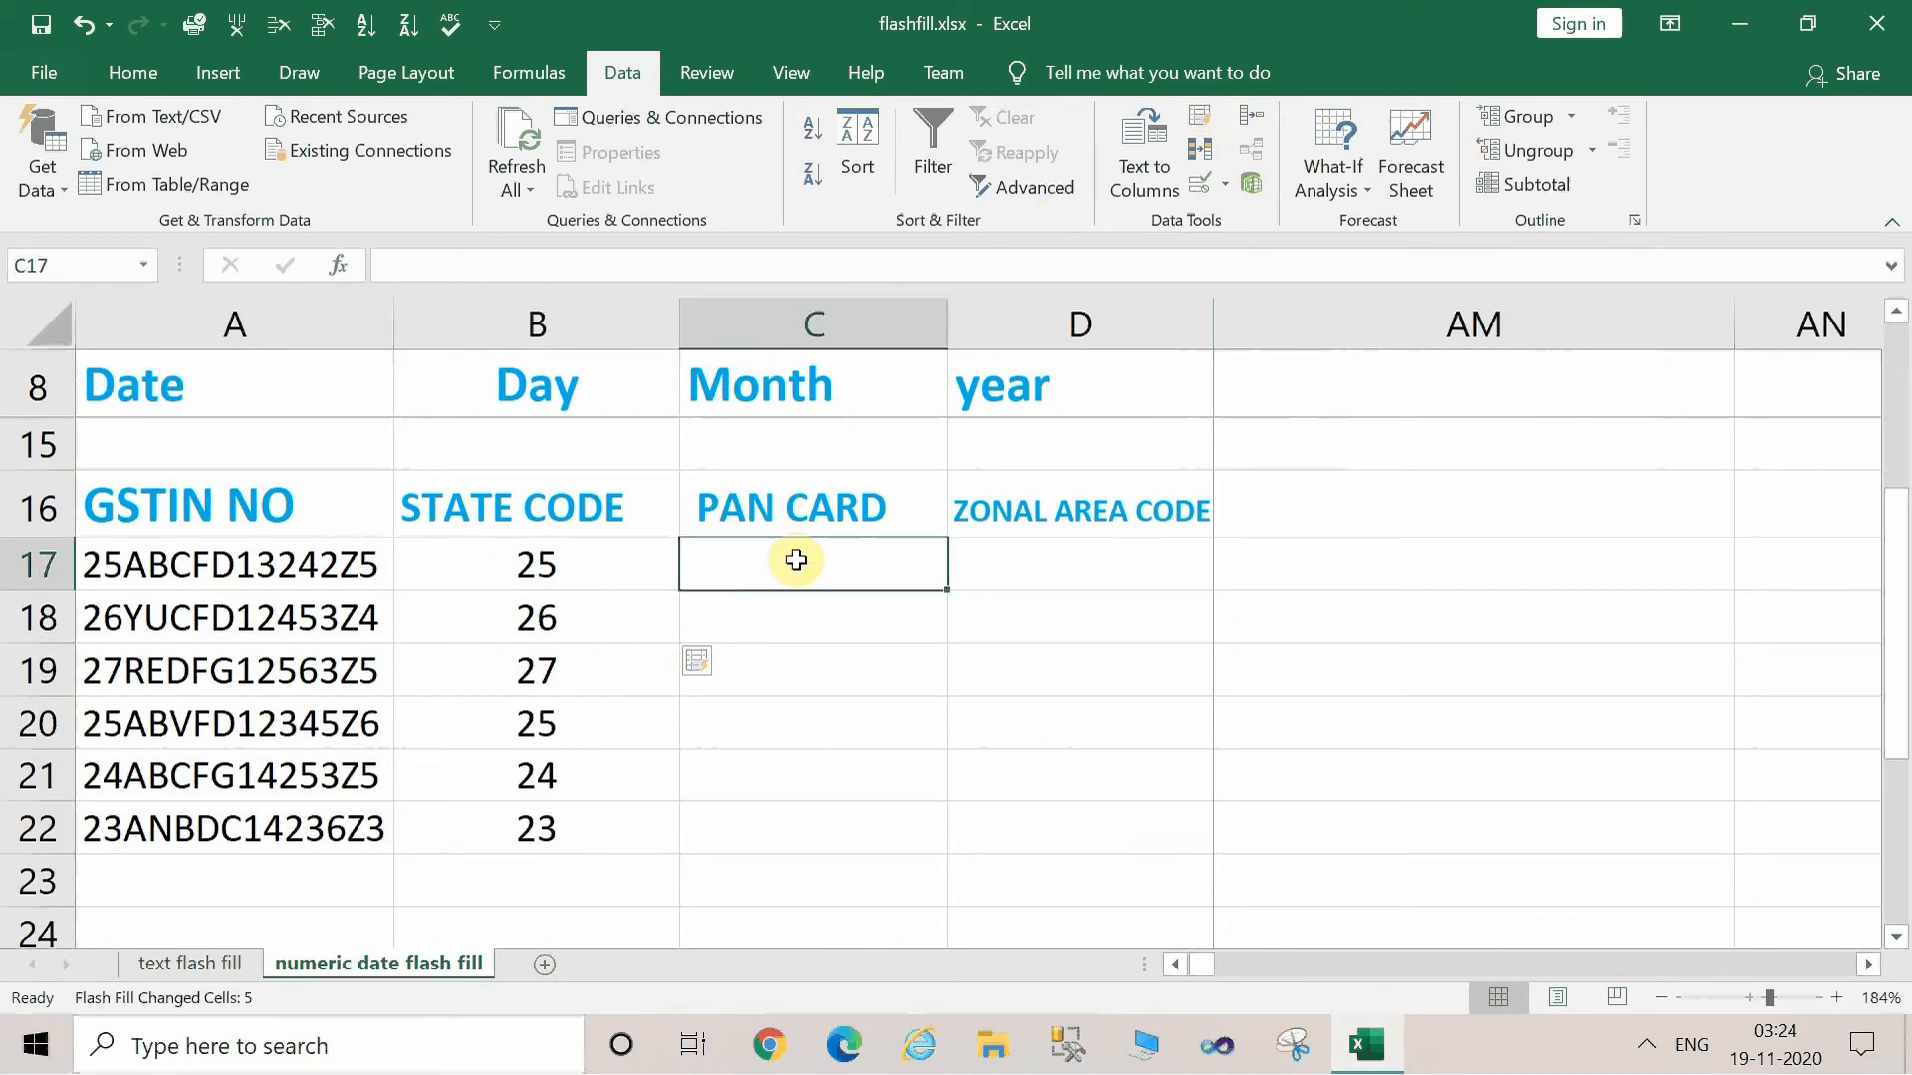
# Type the sample PAN value ABCFD13242 in capitals into C17, then reselect the cell.
pyautogui.write('a')
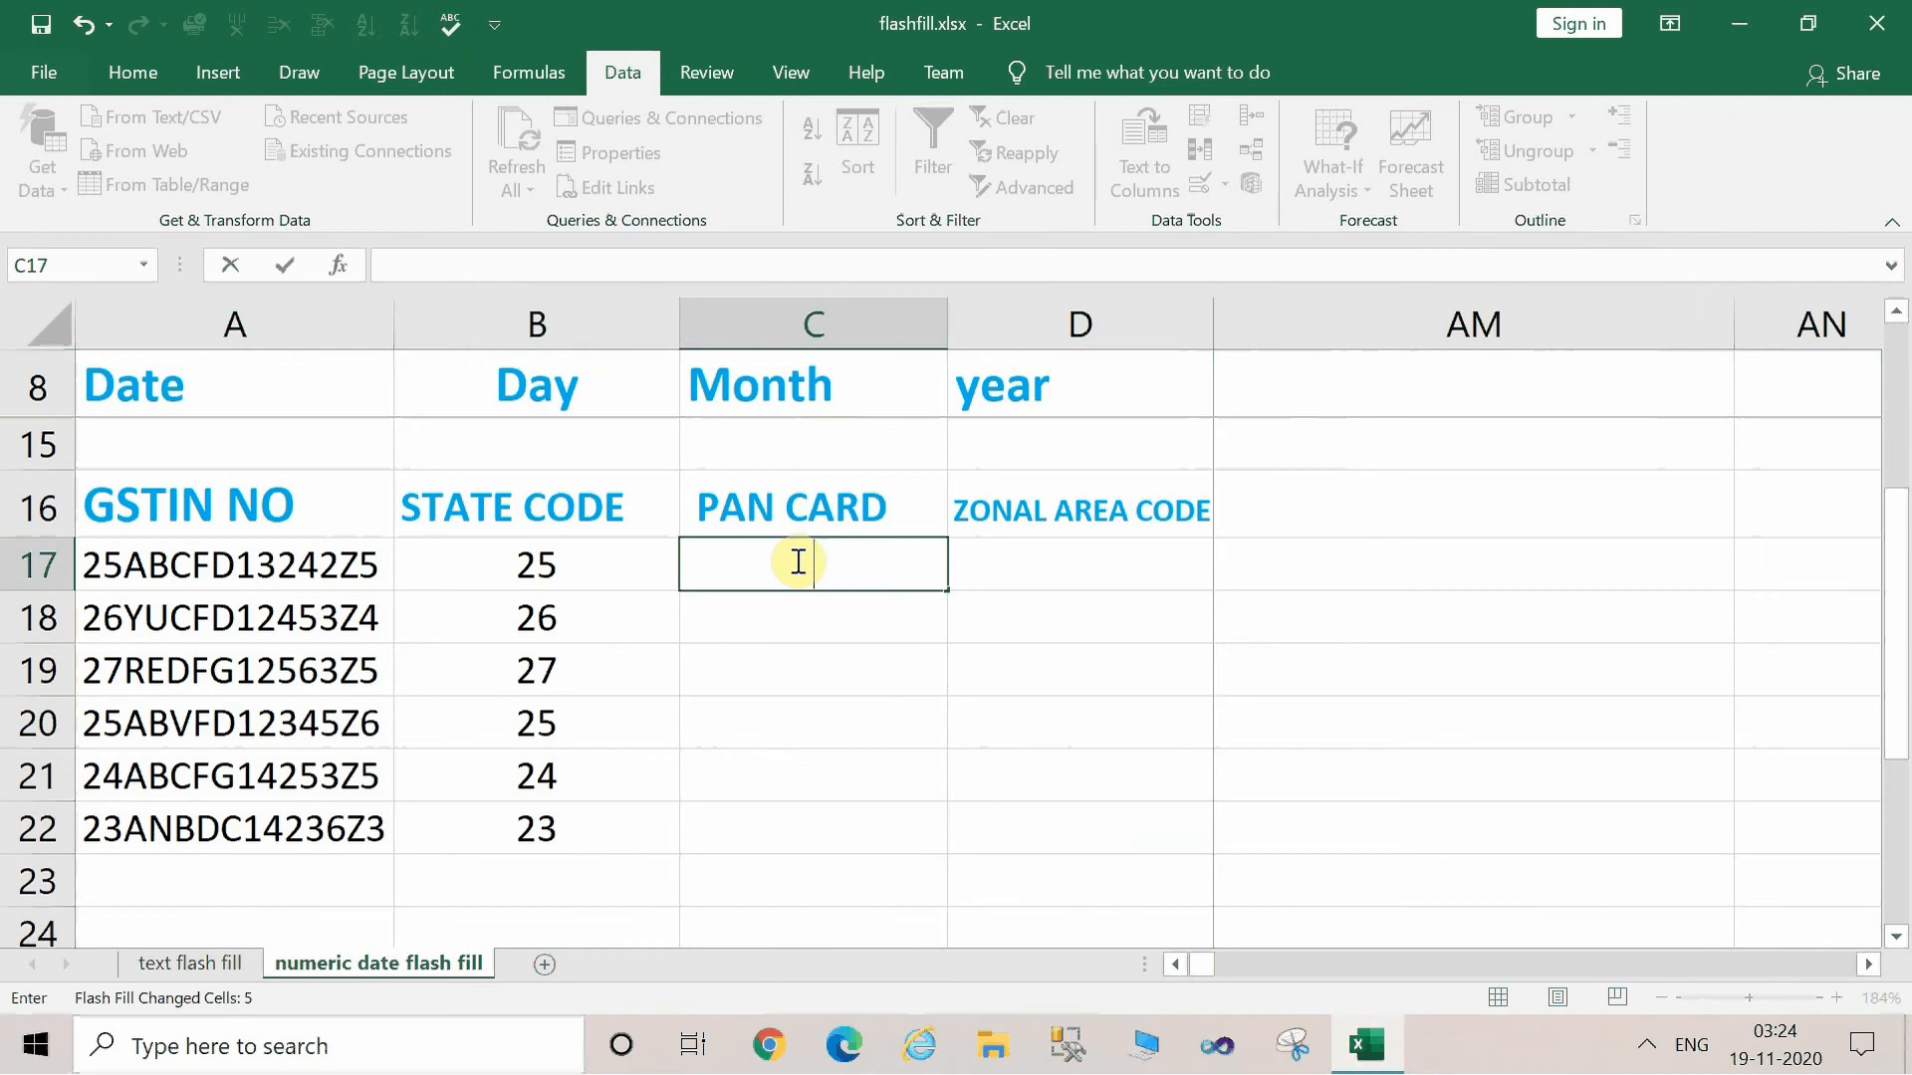
pyautogui.press('capslock')
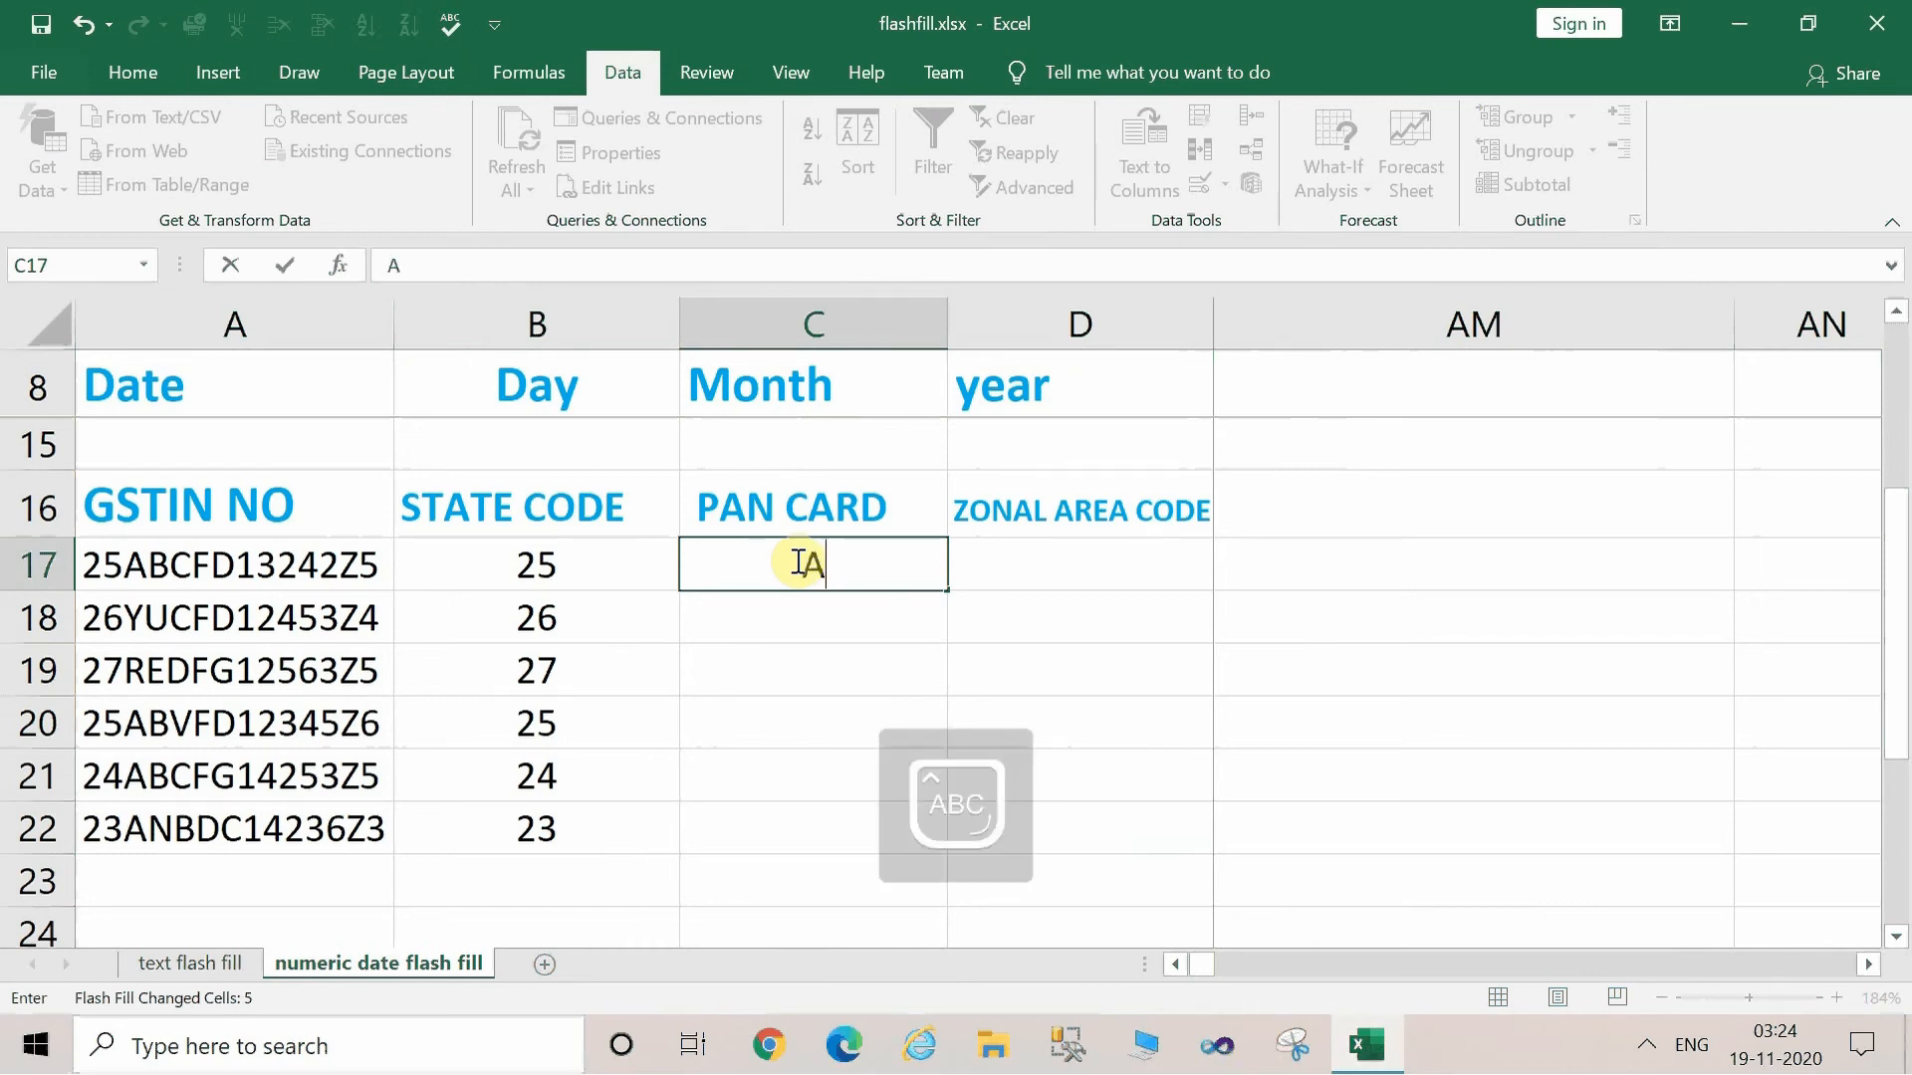
pyautogui.write('ABCFD')
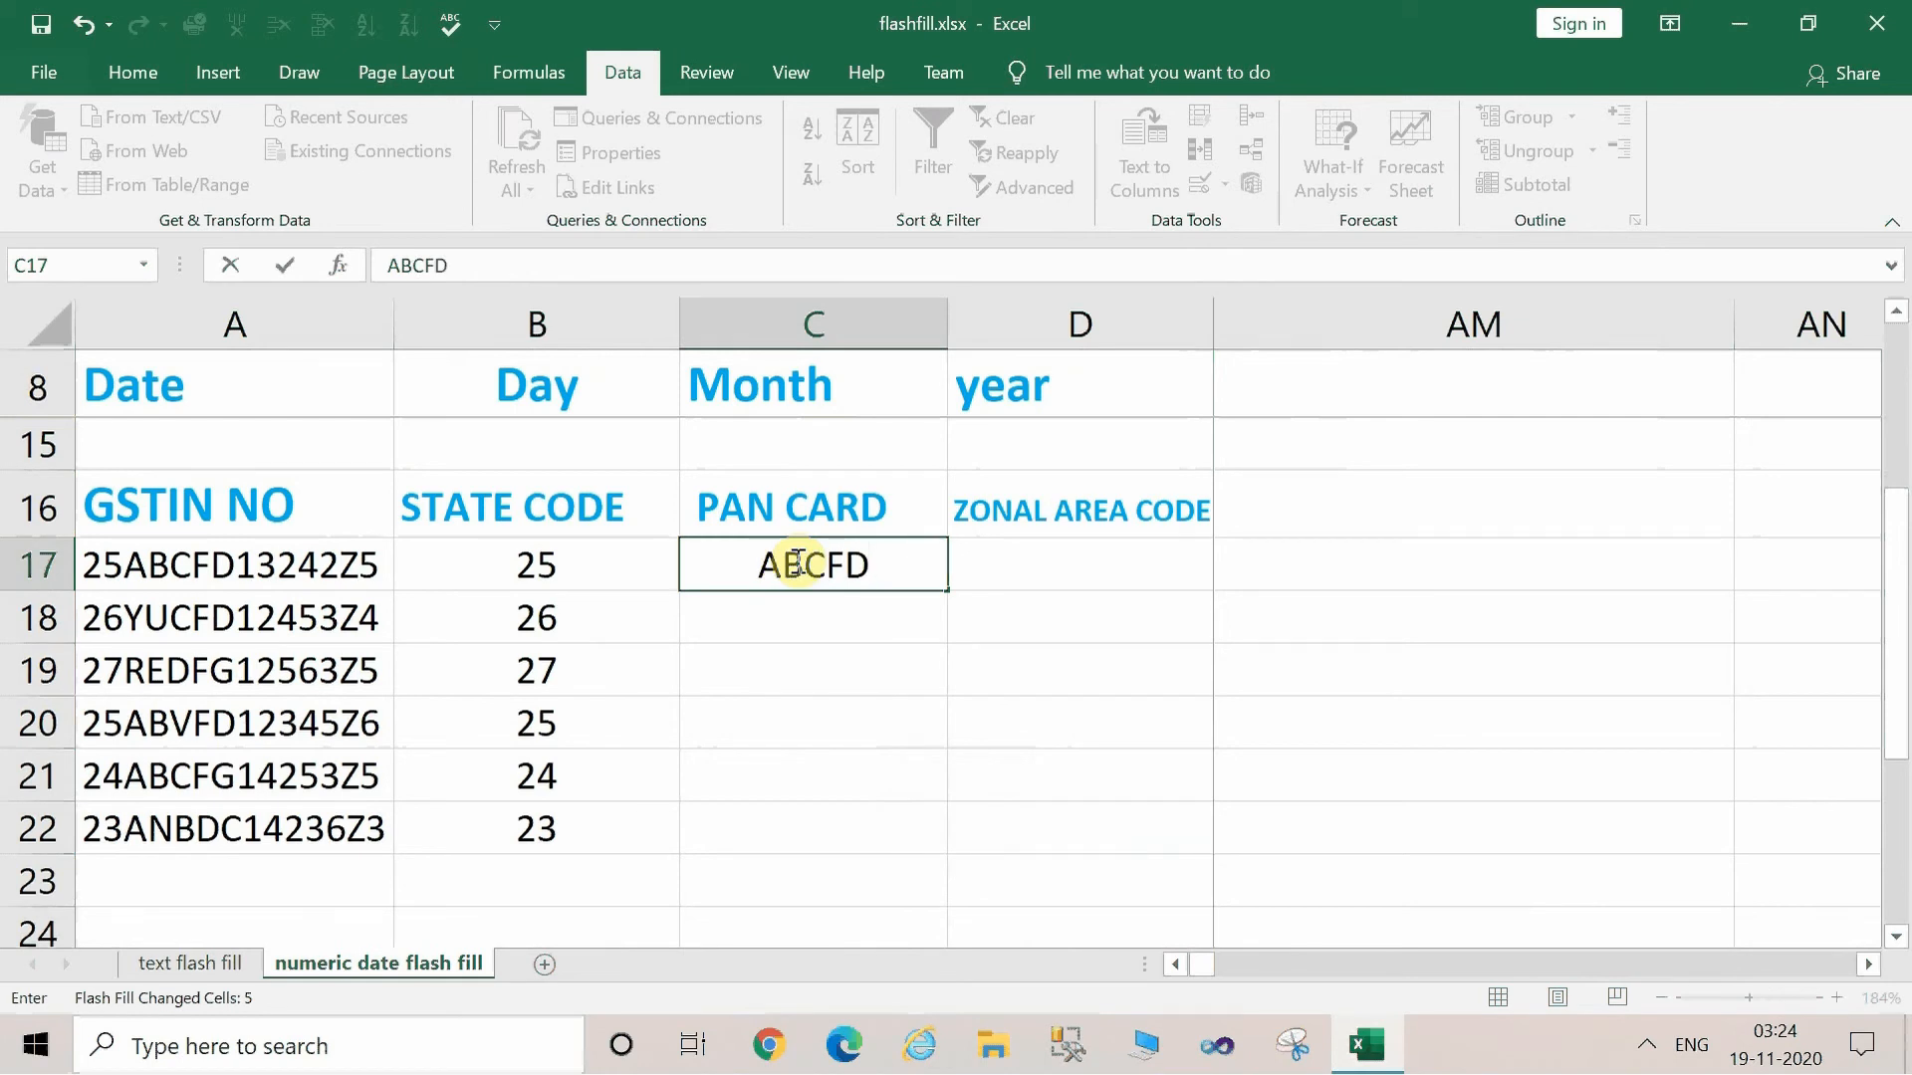
pyautogui.write('1324')
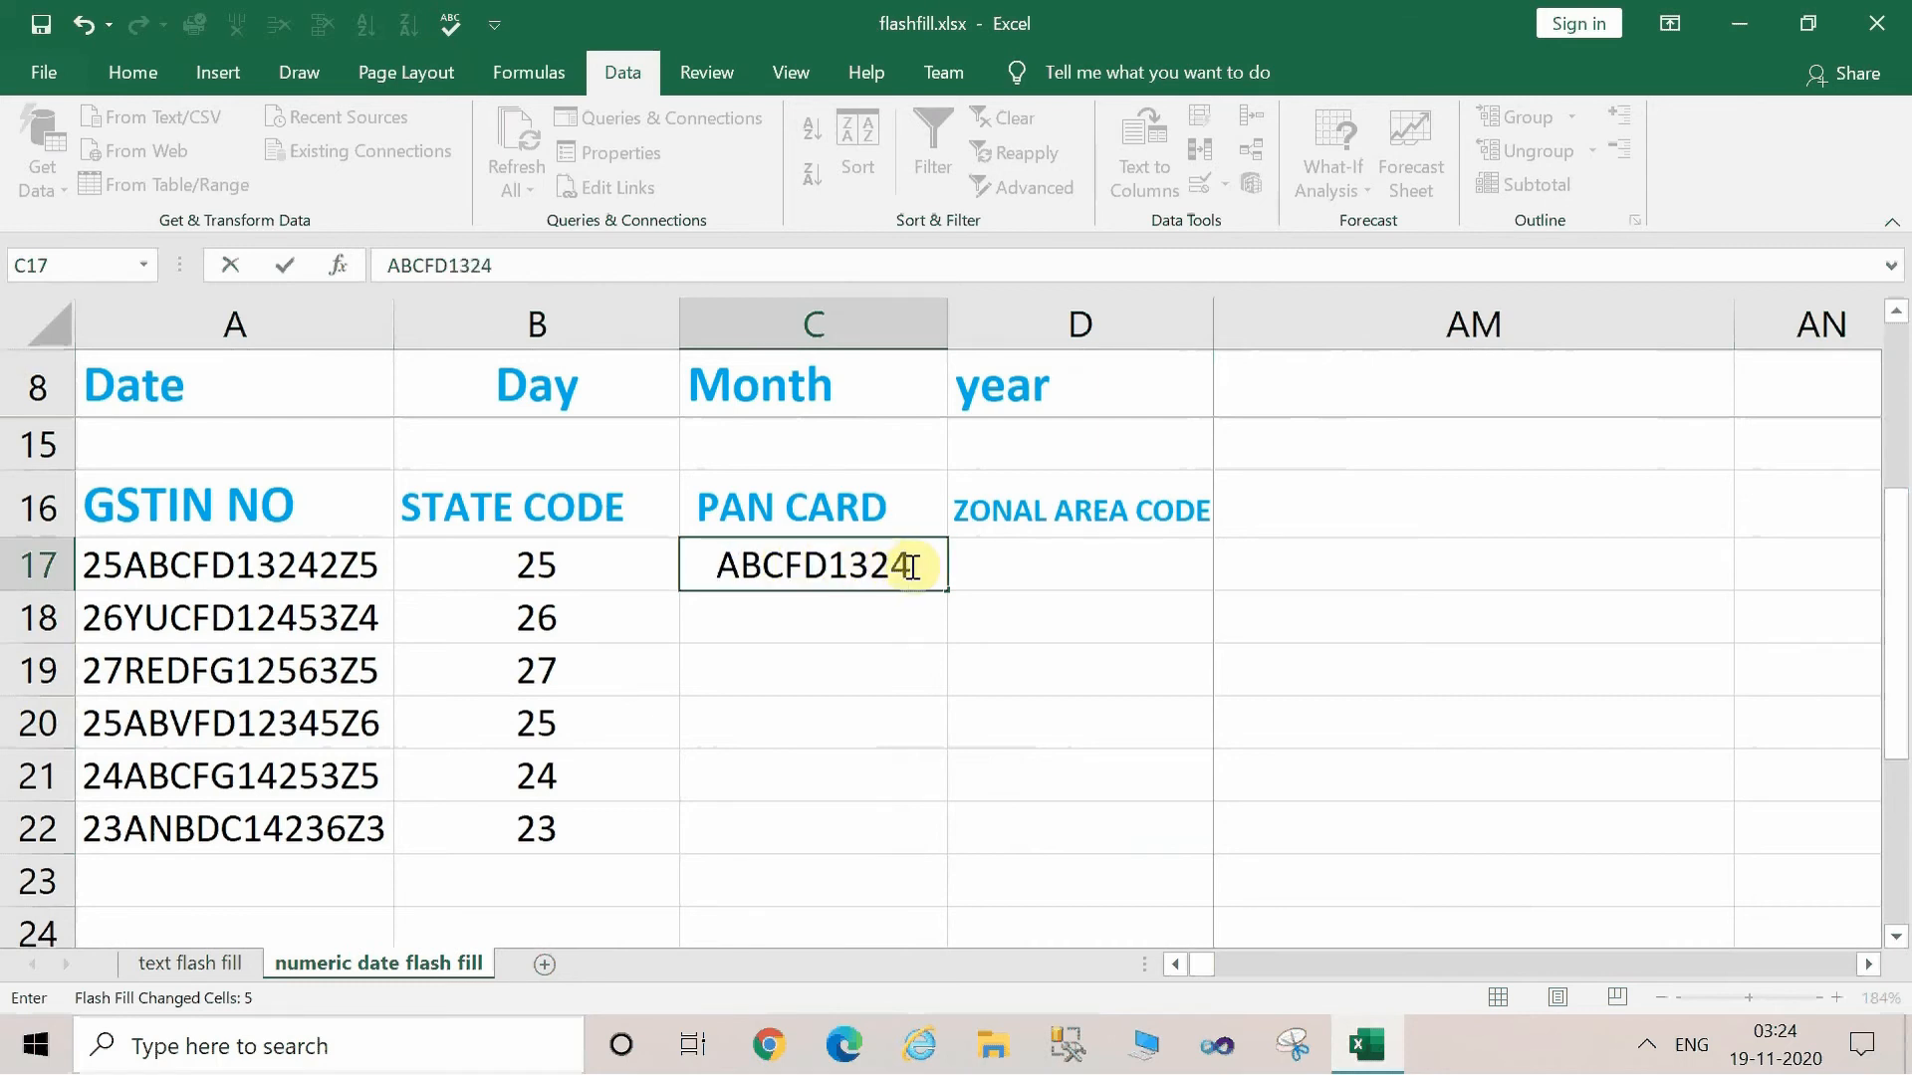
pyautogui.write('2')
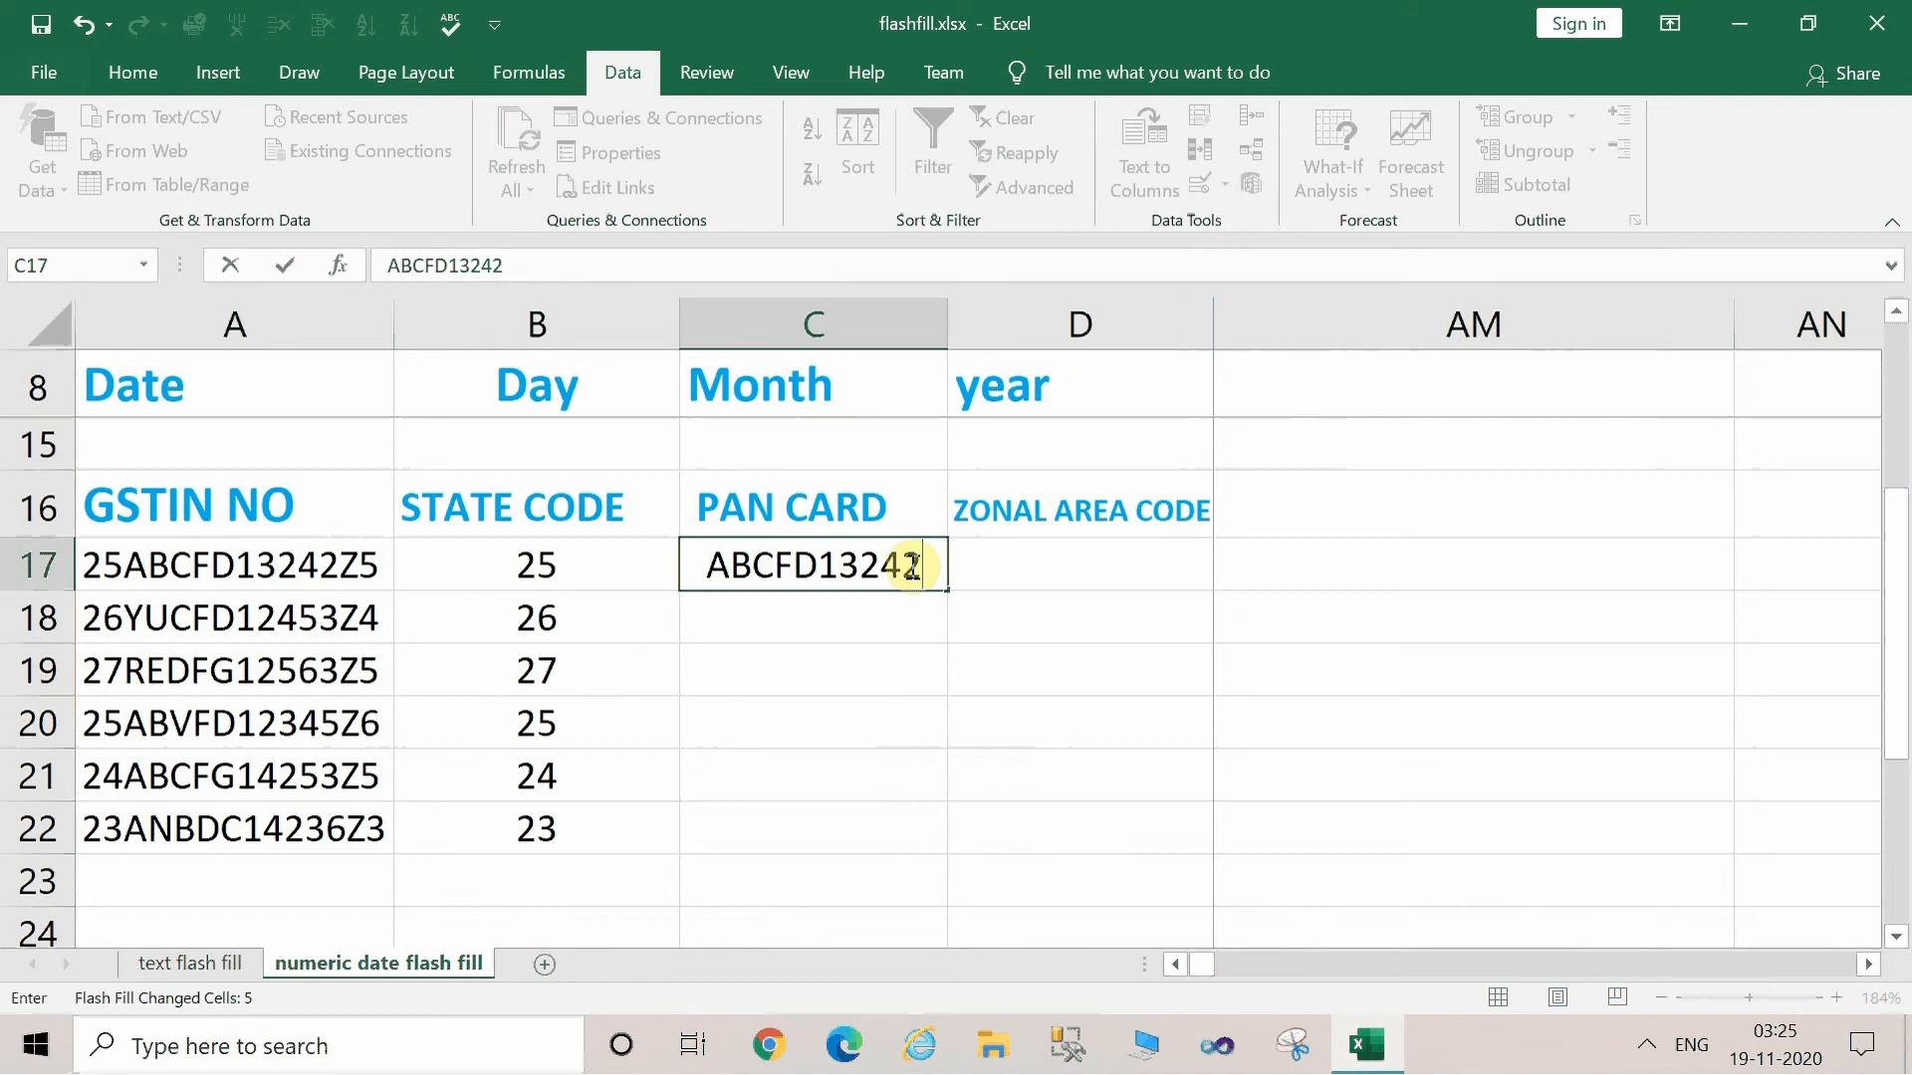
pyautogui.press('Return')
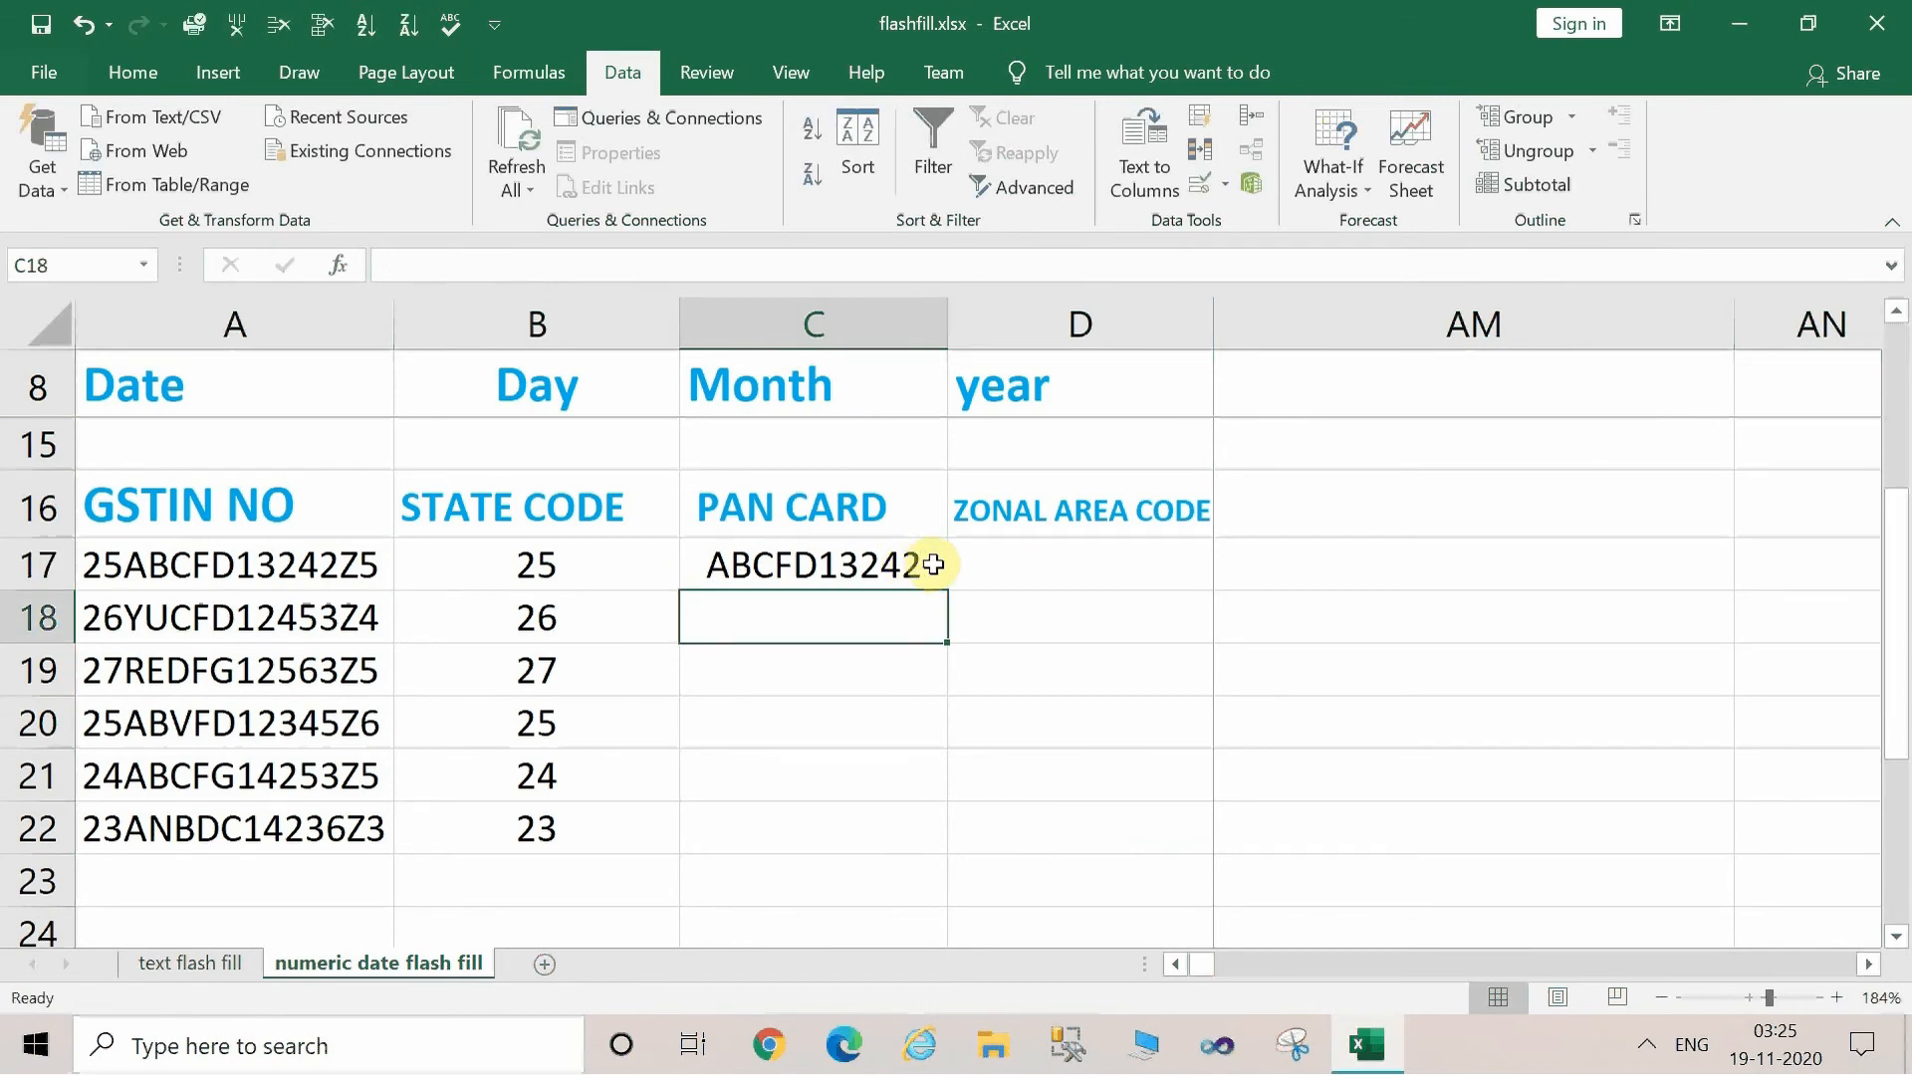
pyautogui.click(931, 565)
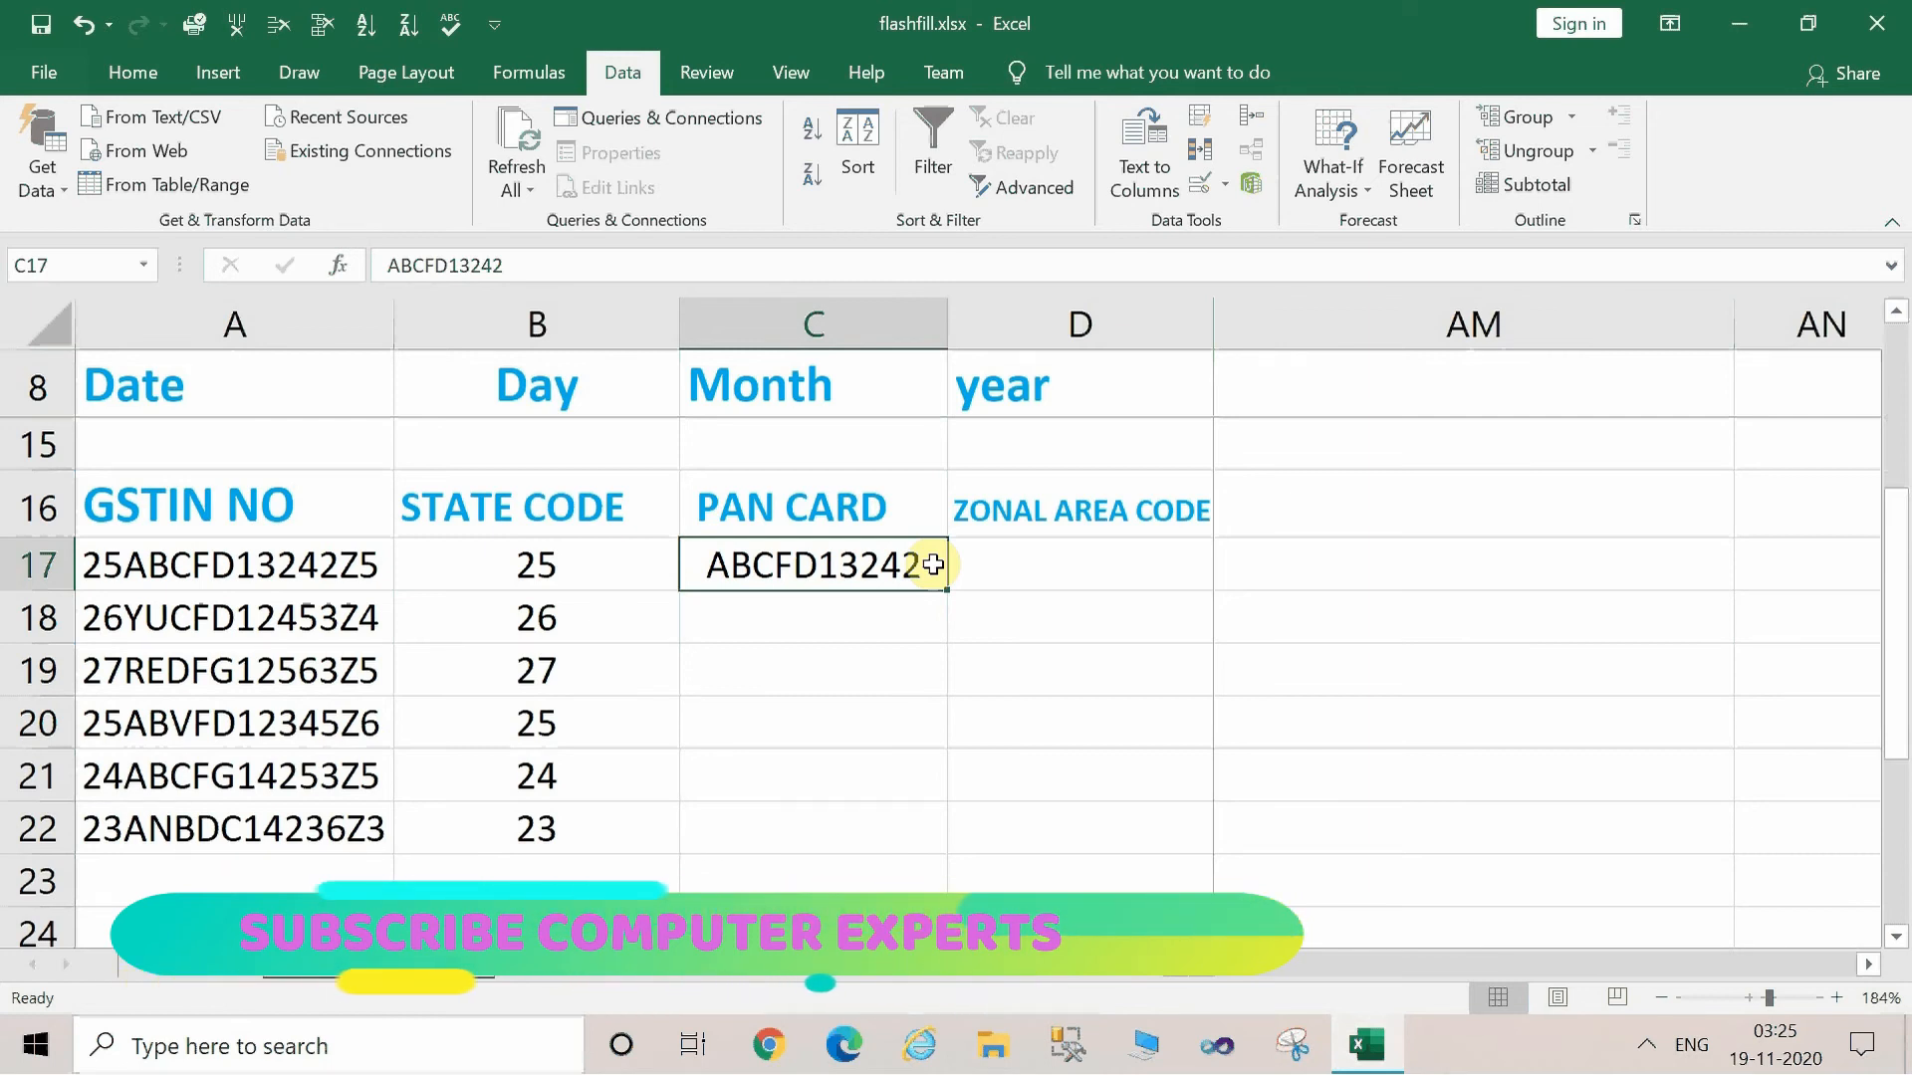
pyautogui.click(828, 652)
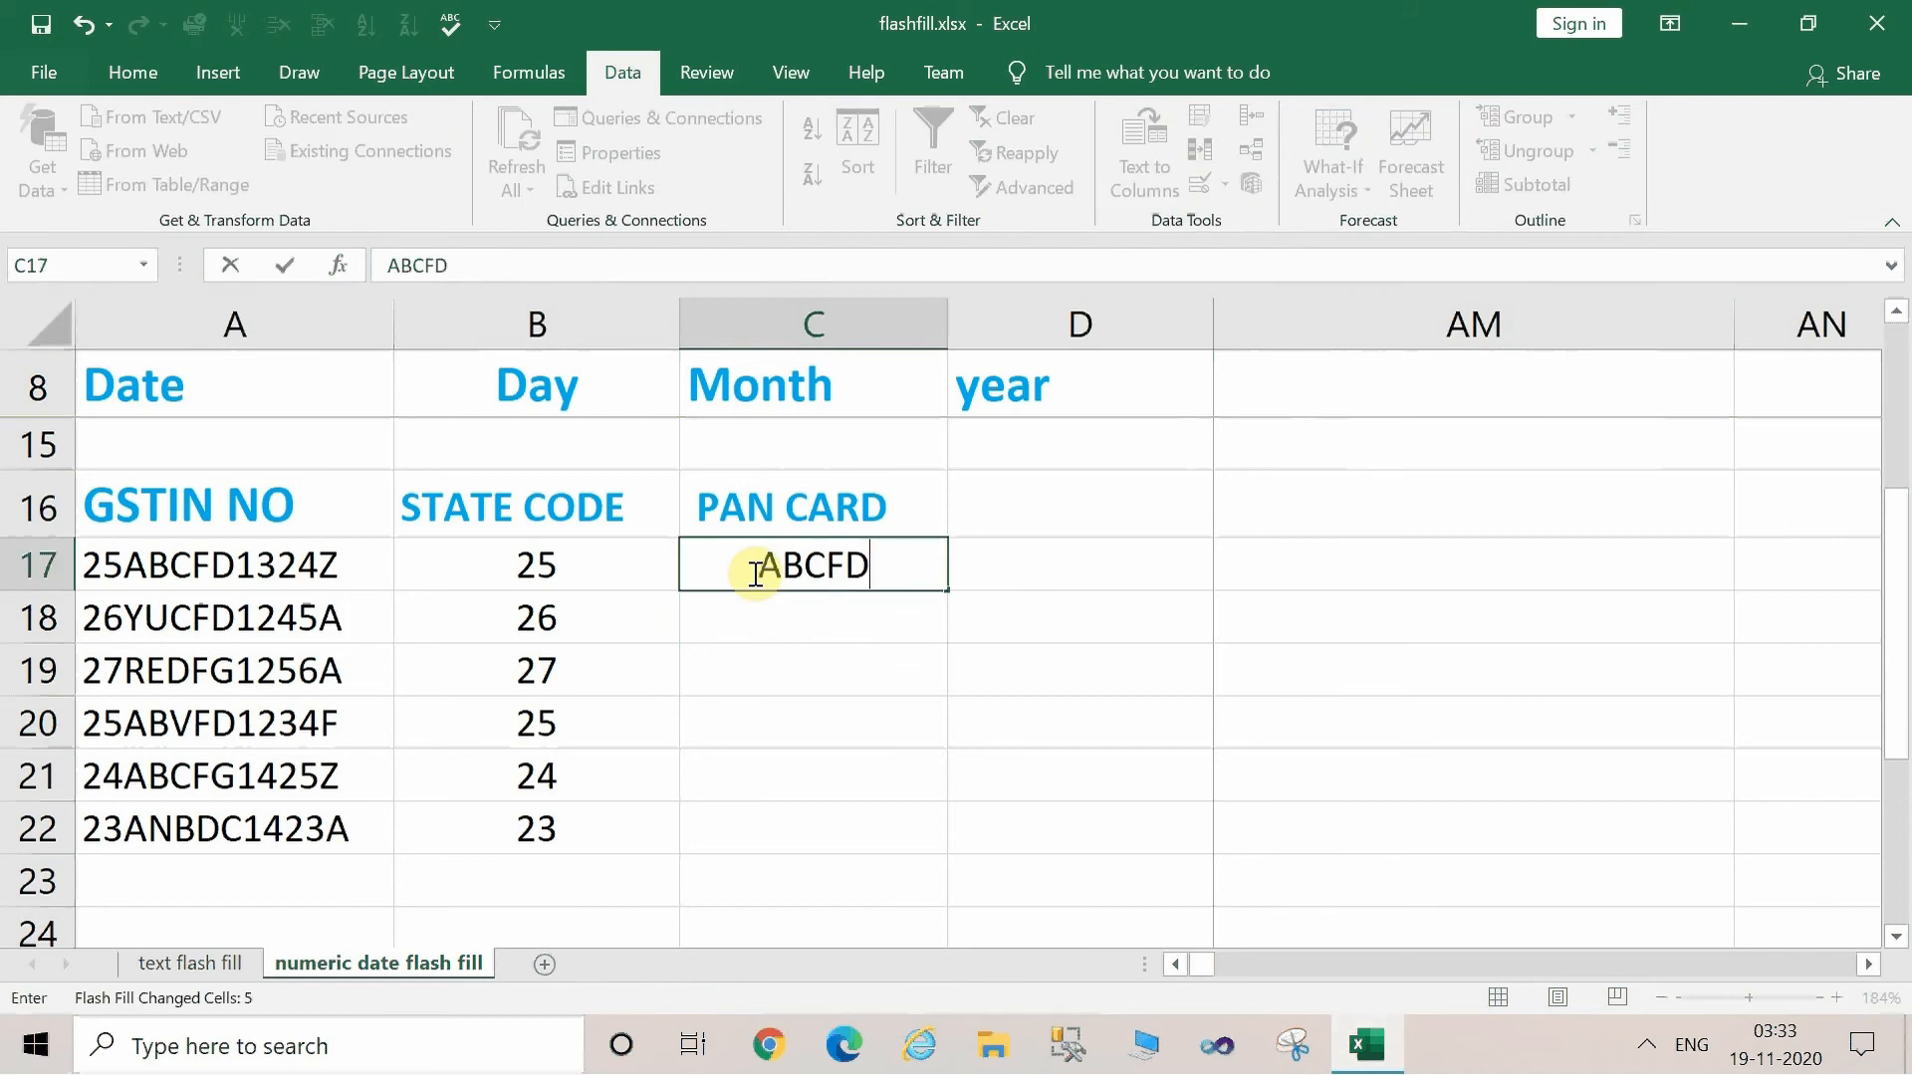
# Correct C17 to ABCFD1324Z and Flash Fill the remaining PAN values into C18:C22.
pyautogui.write('132')
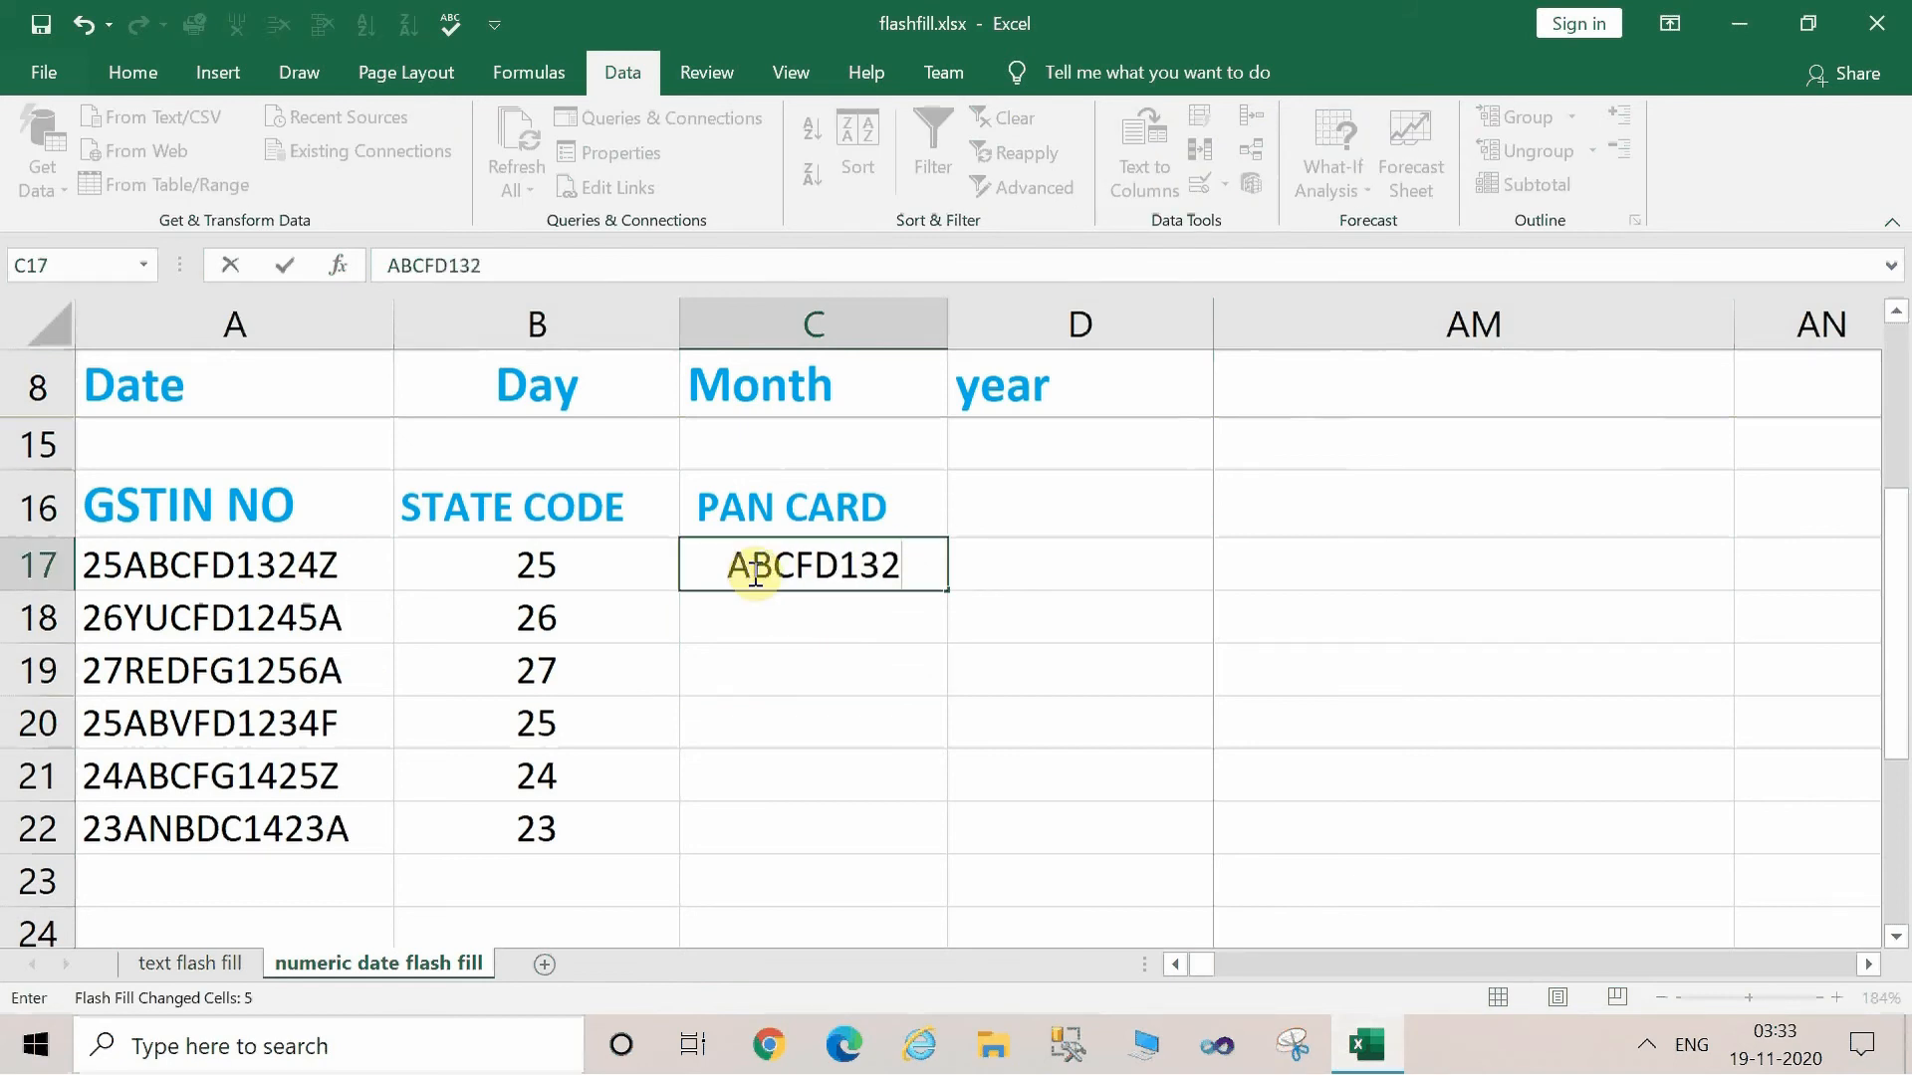
pyautogui.write('4Z')
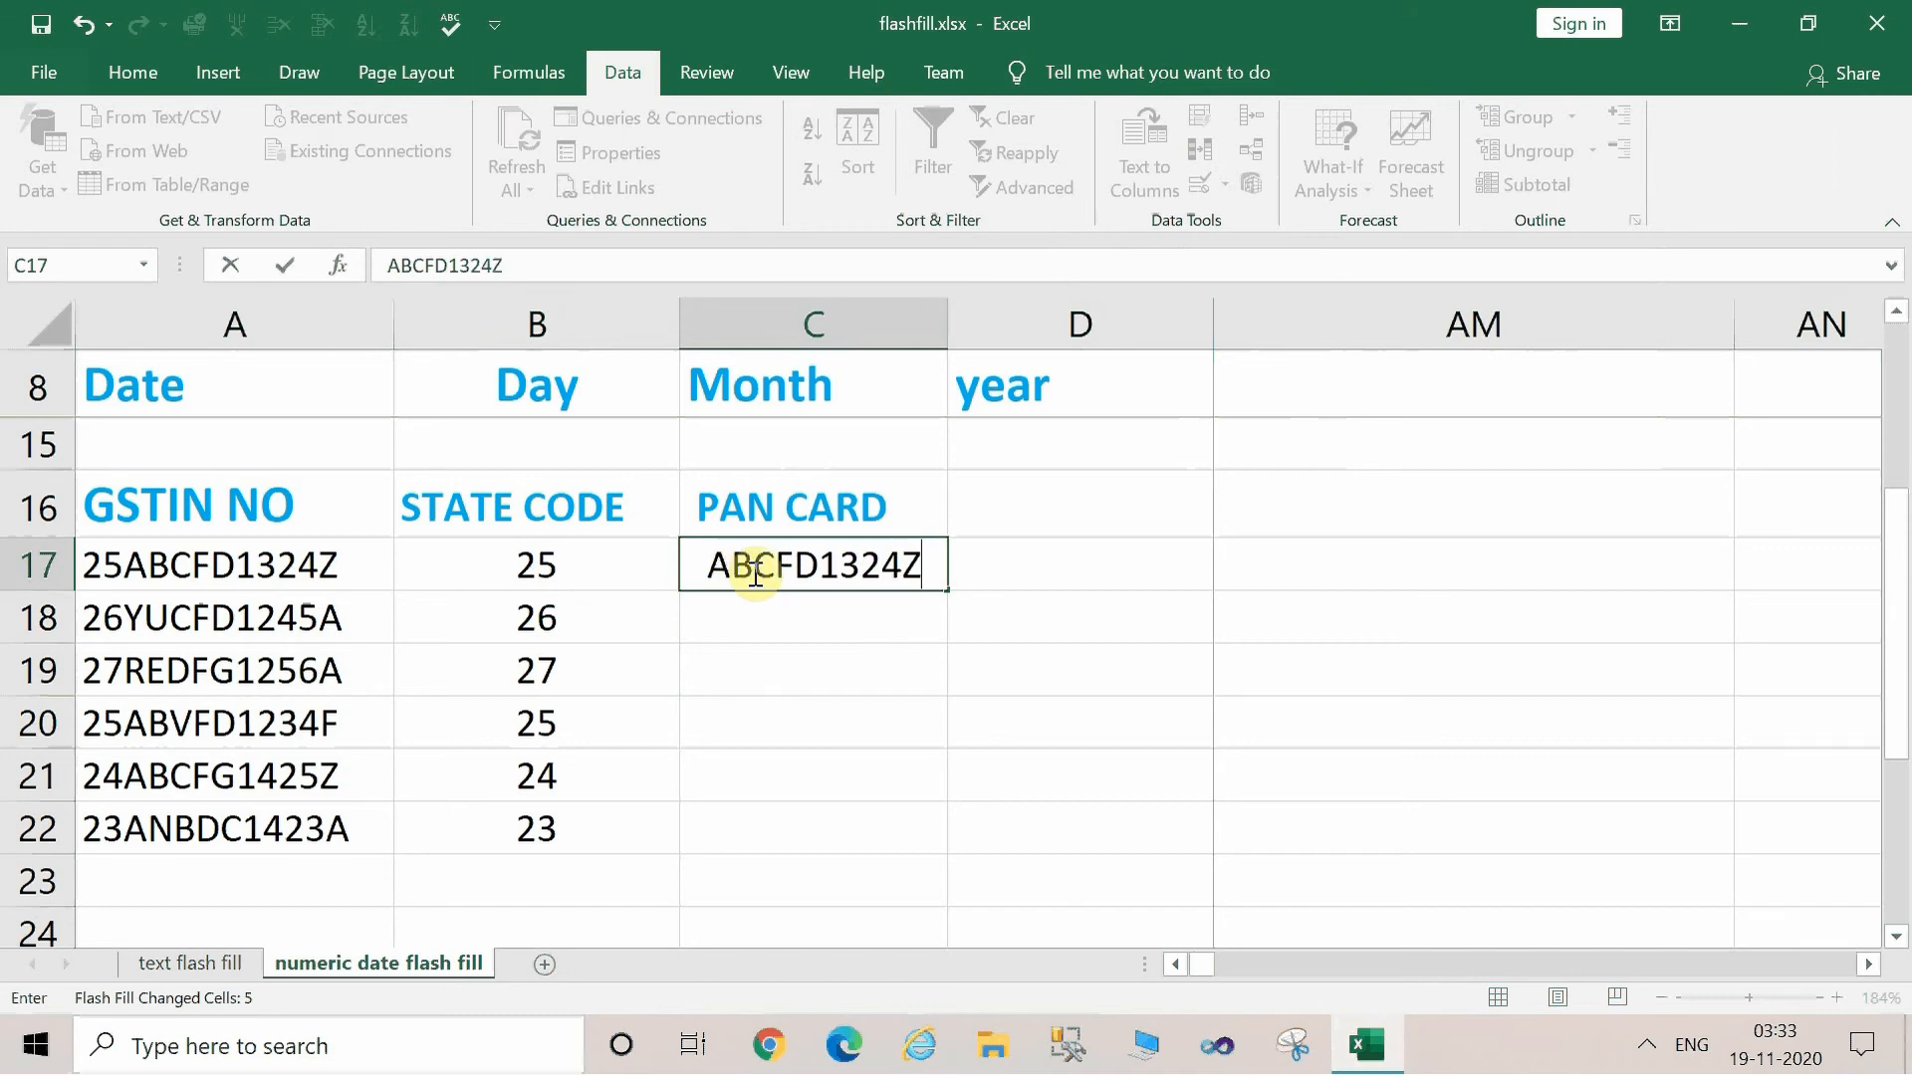
pyautogui.press('Return')
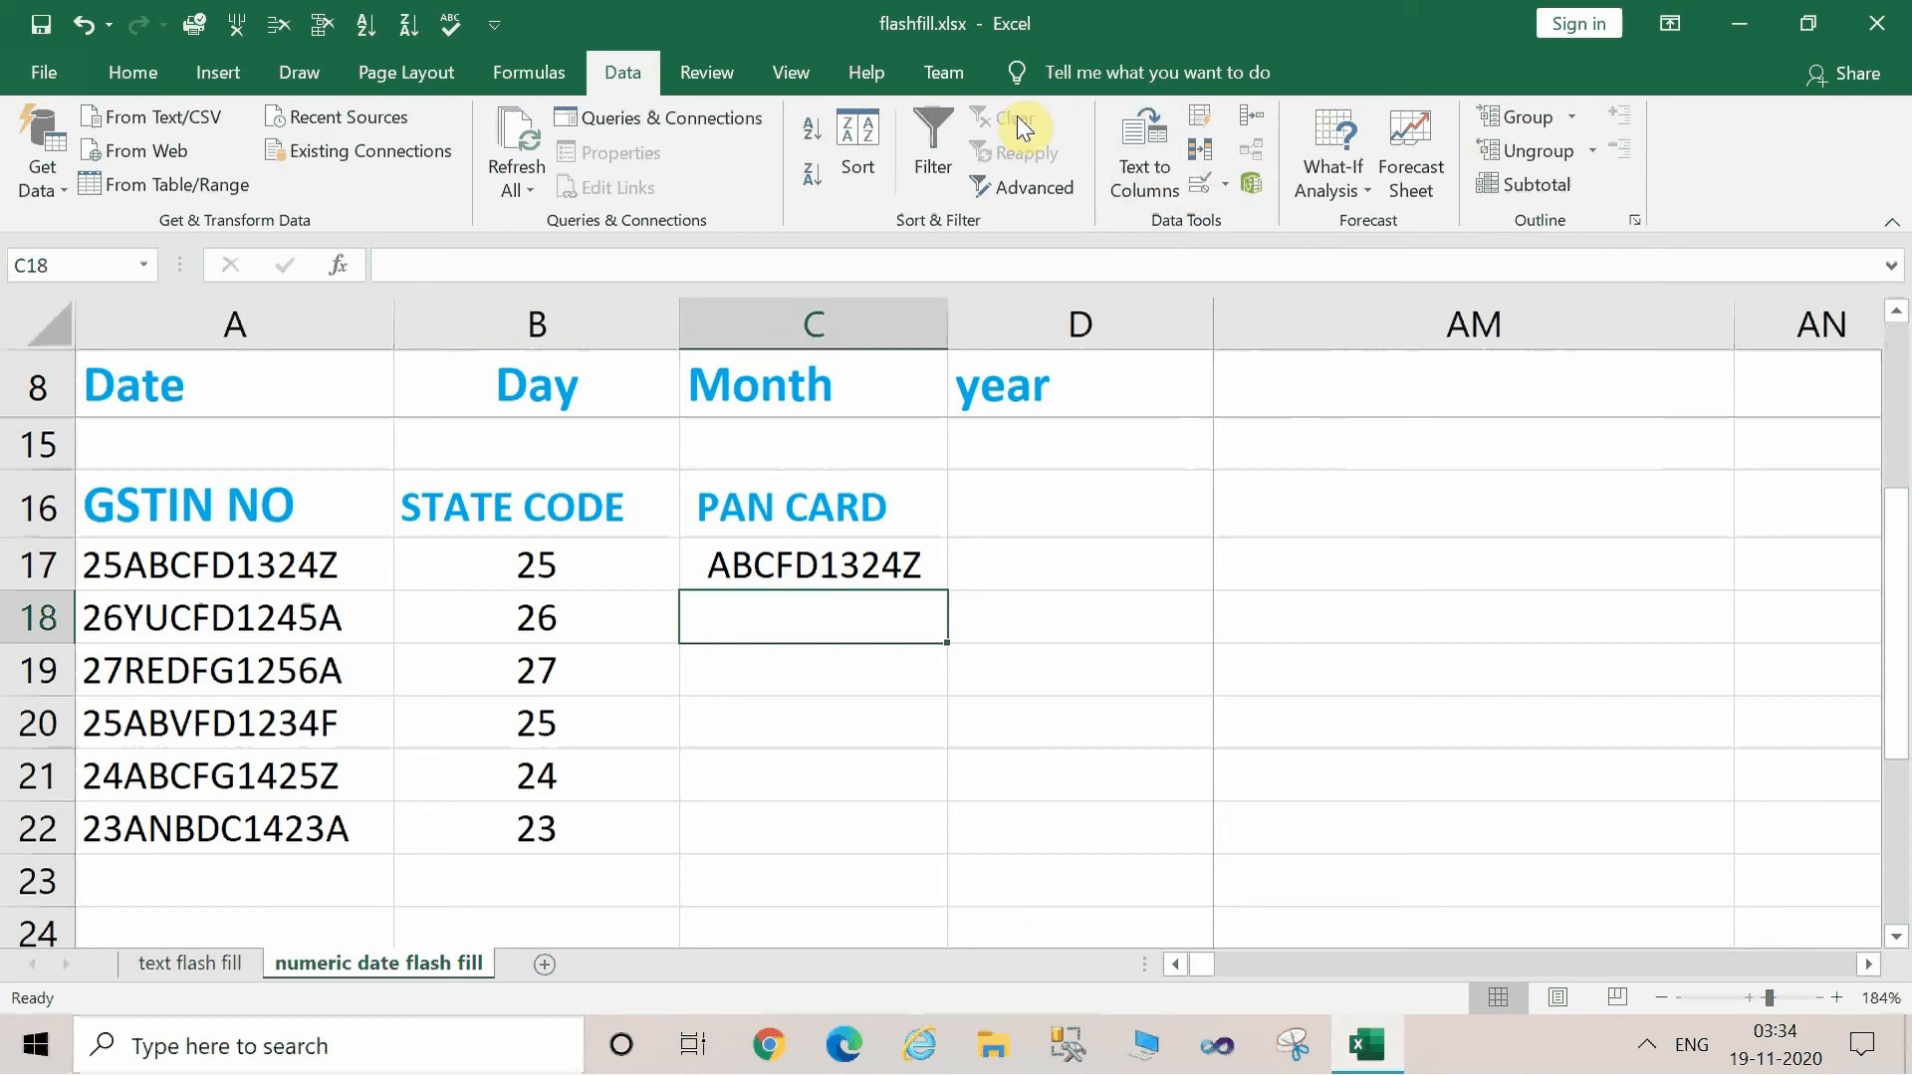
pyautogui.click(1205, 117)
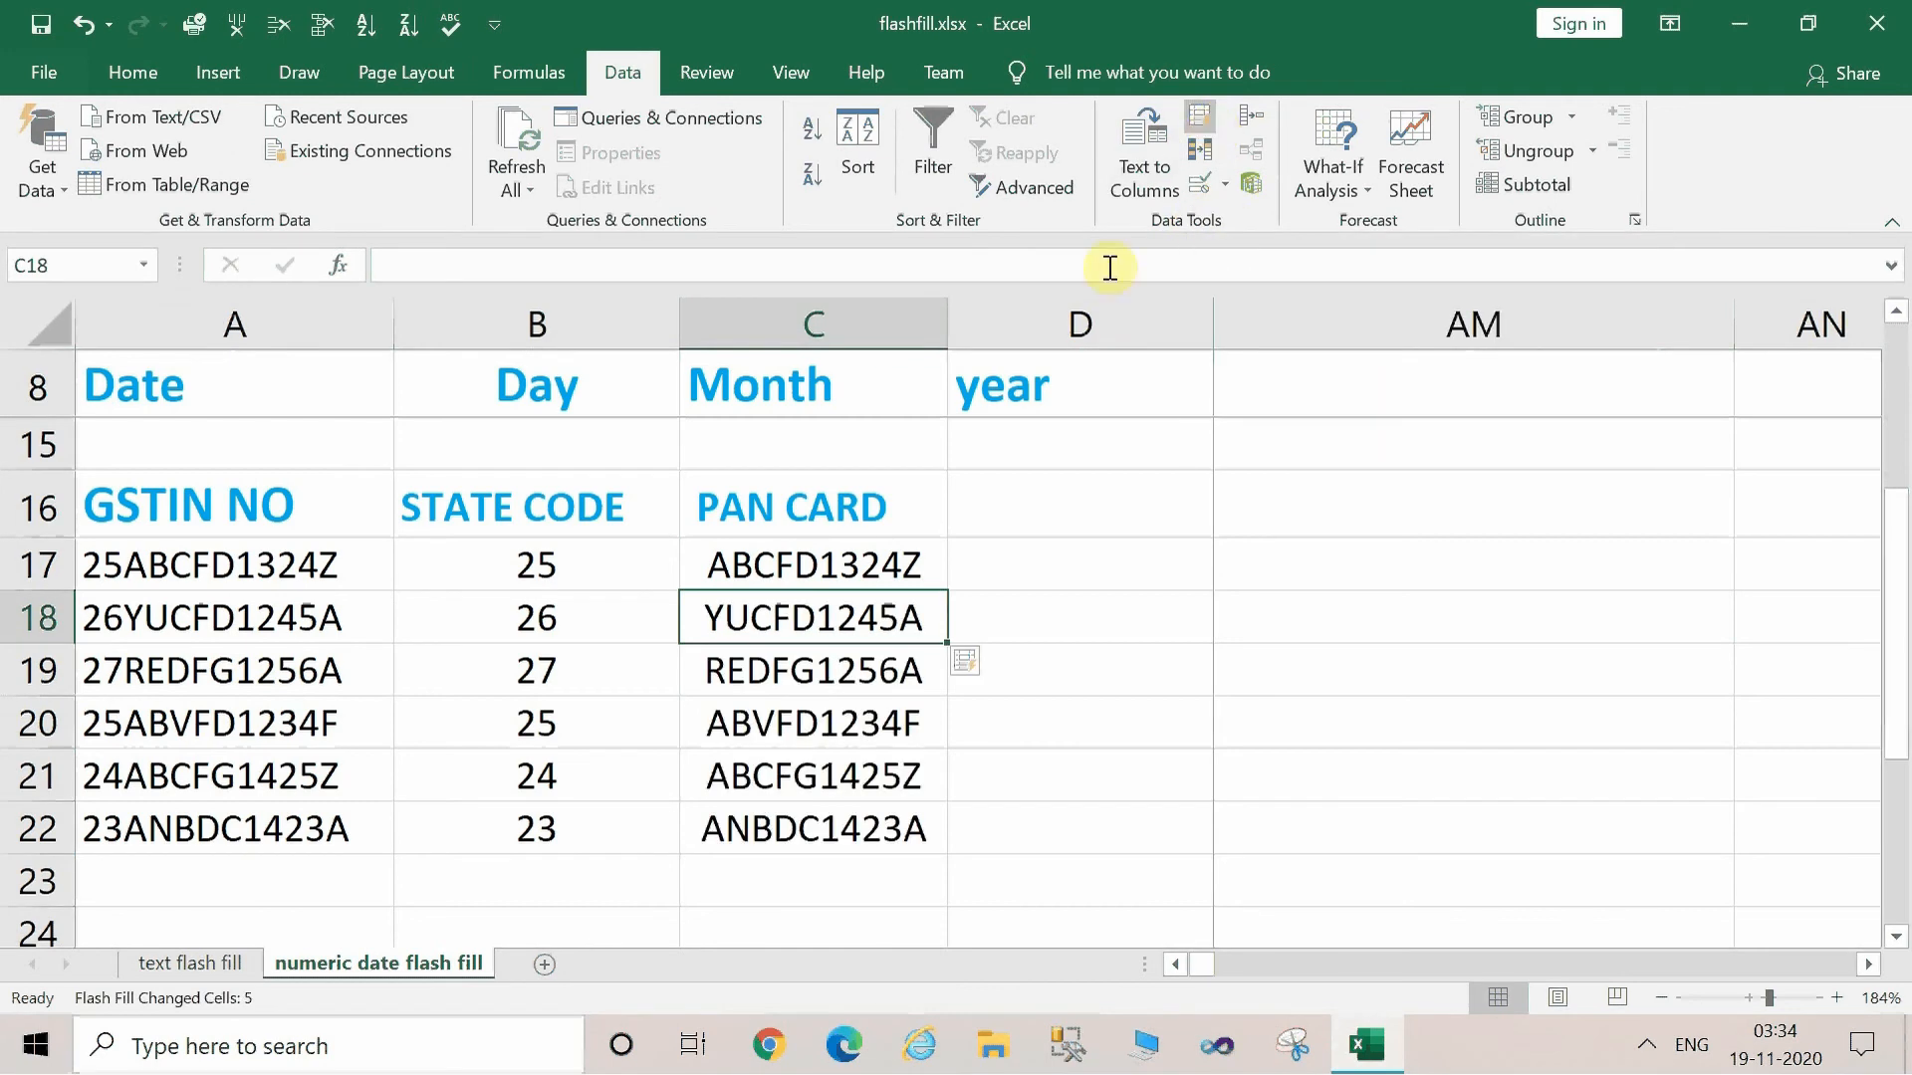
pyautogui.click(826, 739)
# Check the PAN value in C20, then move to the 'text flash fill' sheet's top rows.
pyautogui.click(1136, 686)
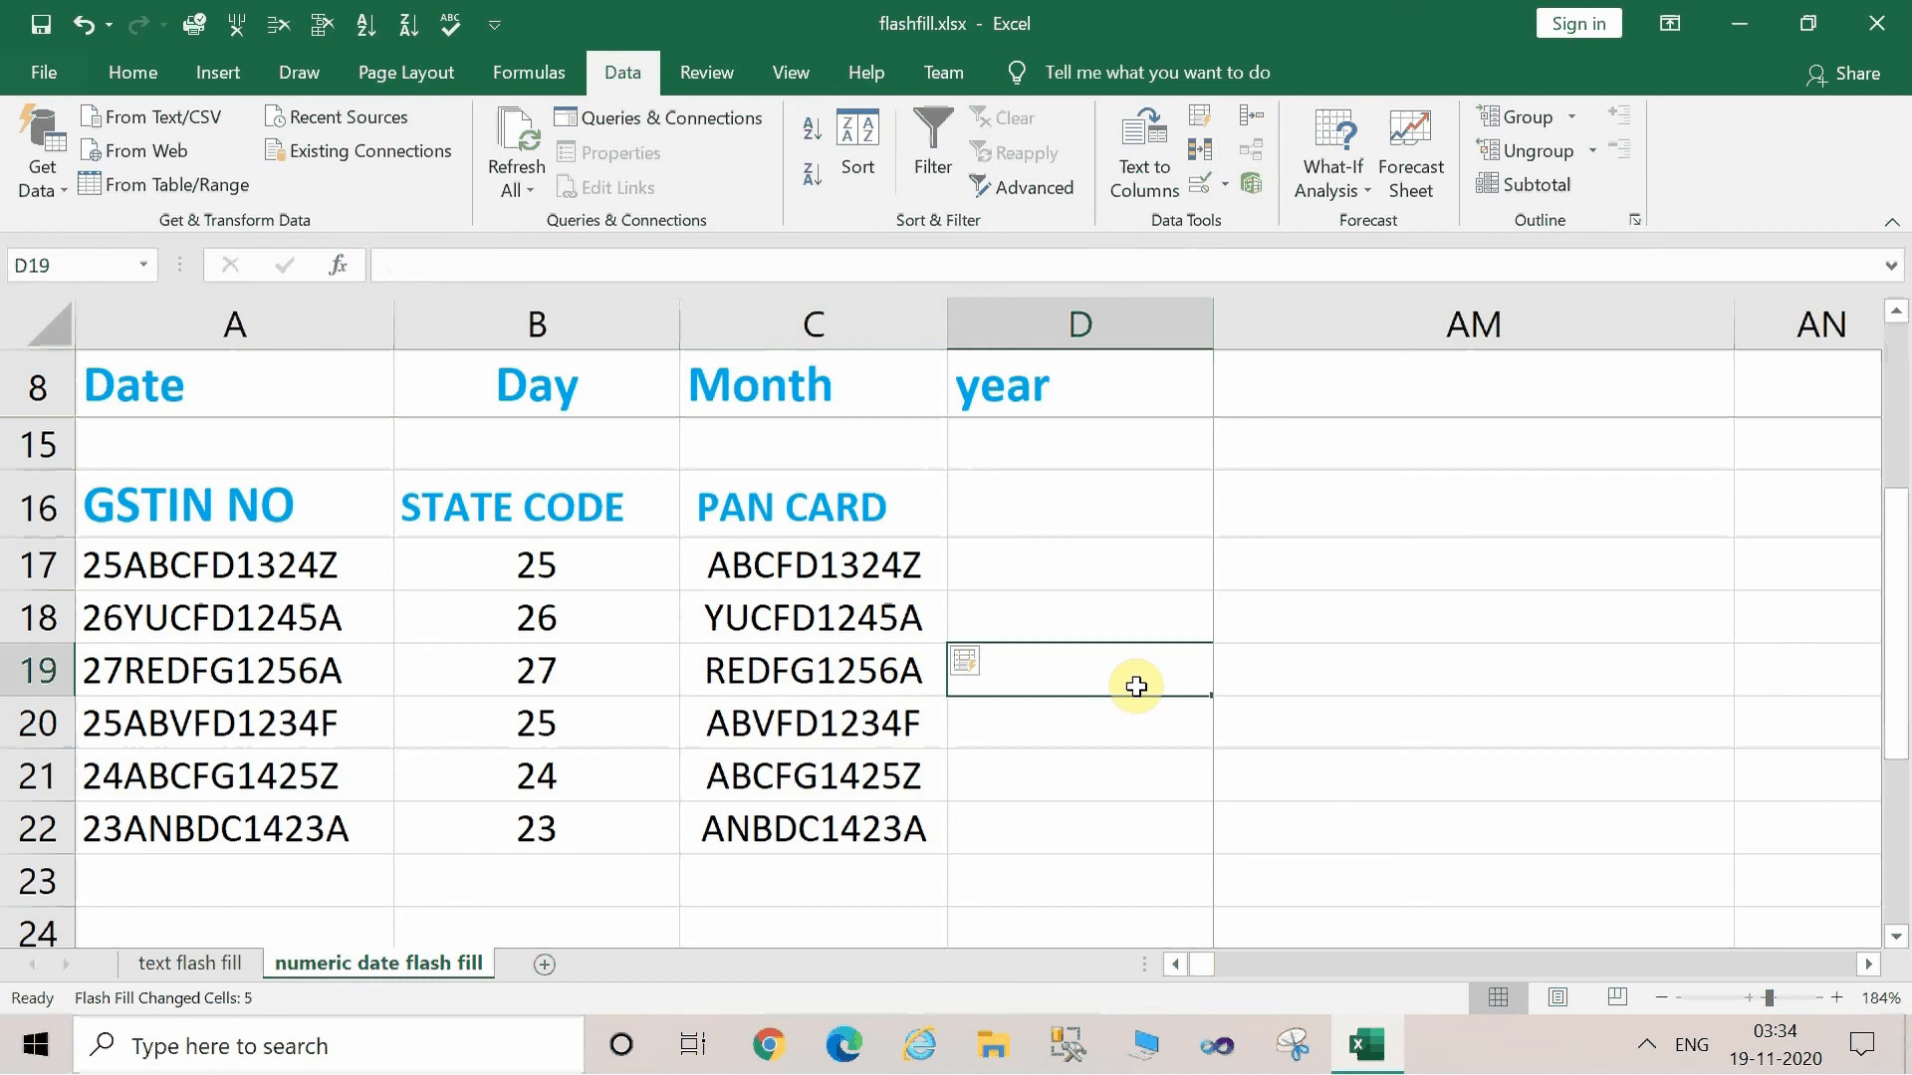
pyautogui.click(906, 715)
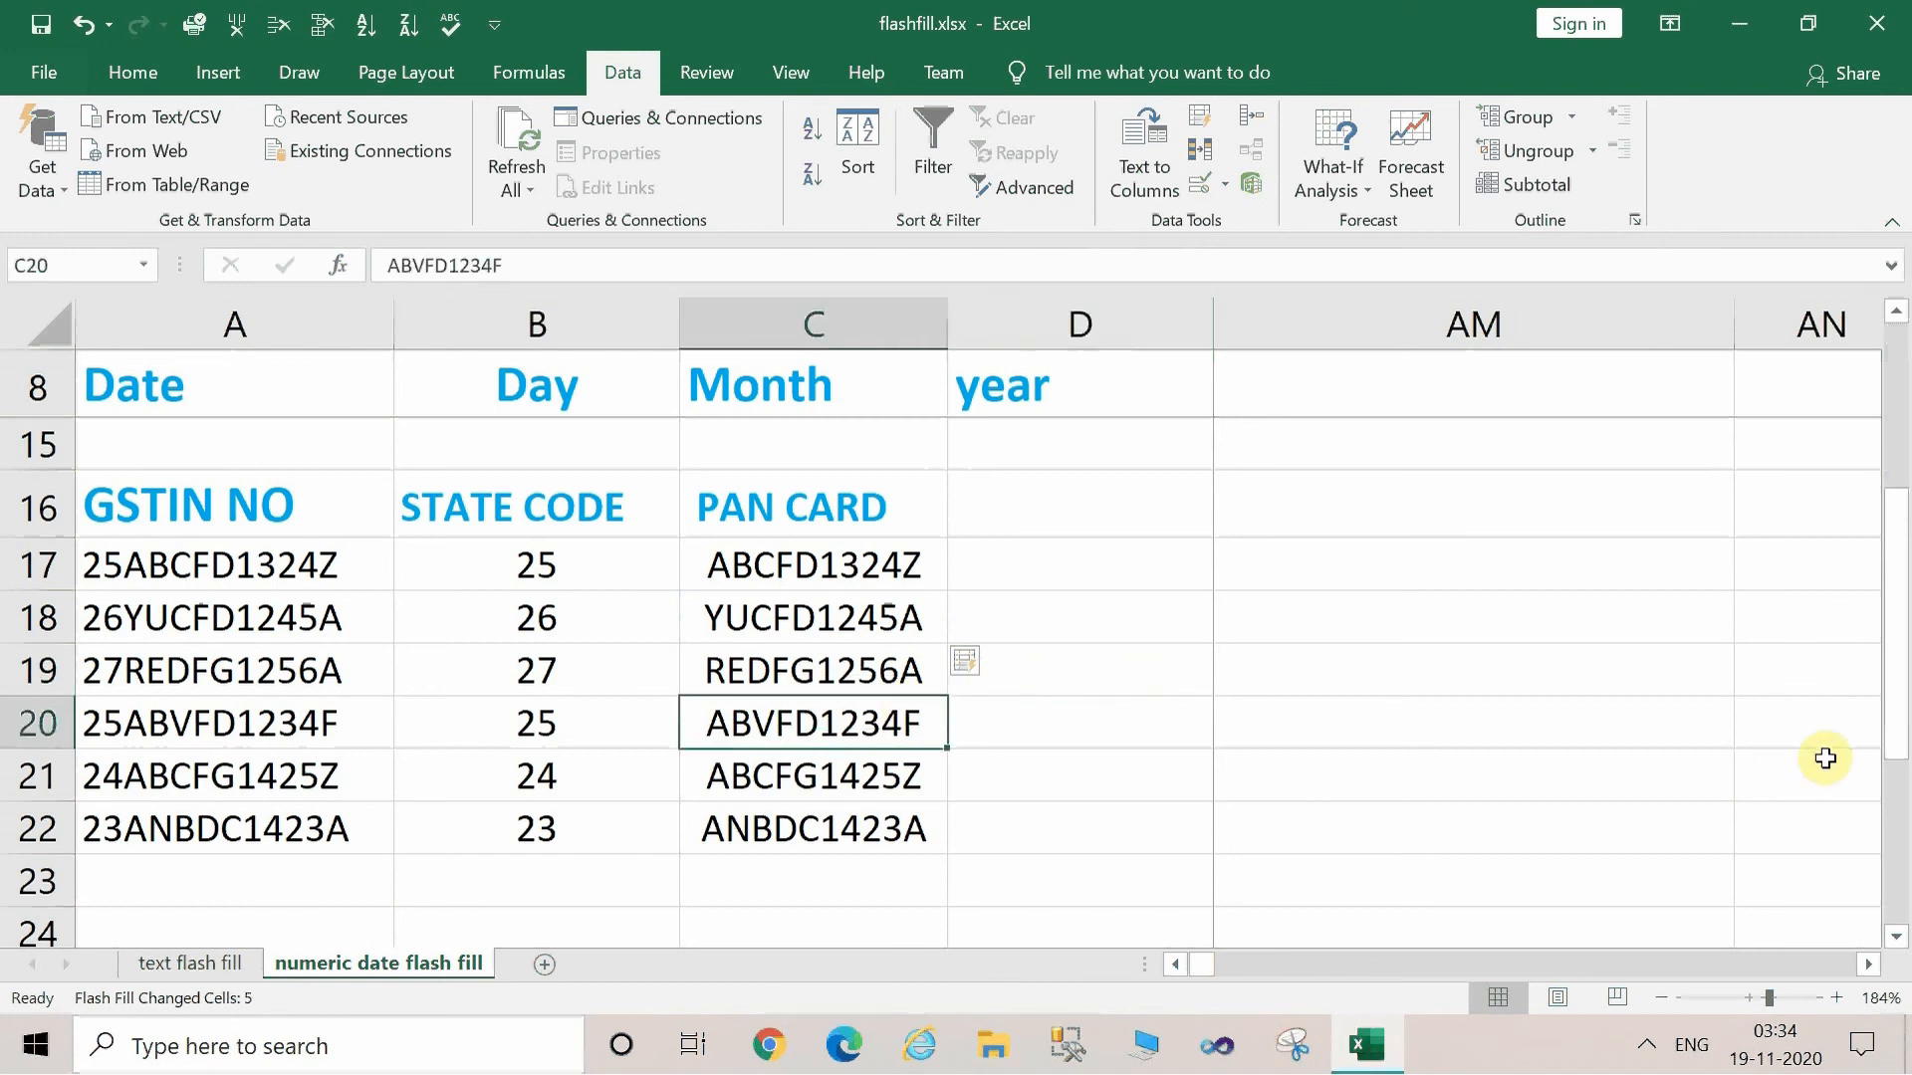
pyautogui.moveTo(1892, 752); pyautogui.dragTo(1892, 558)
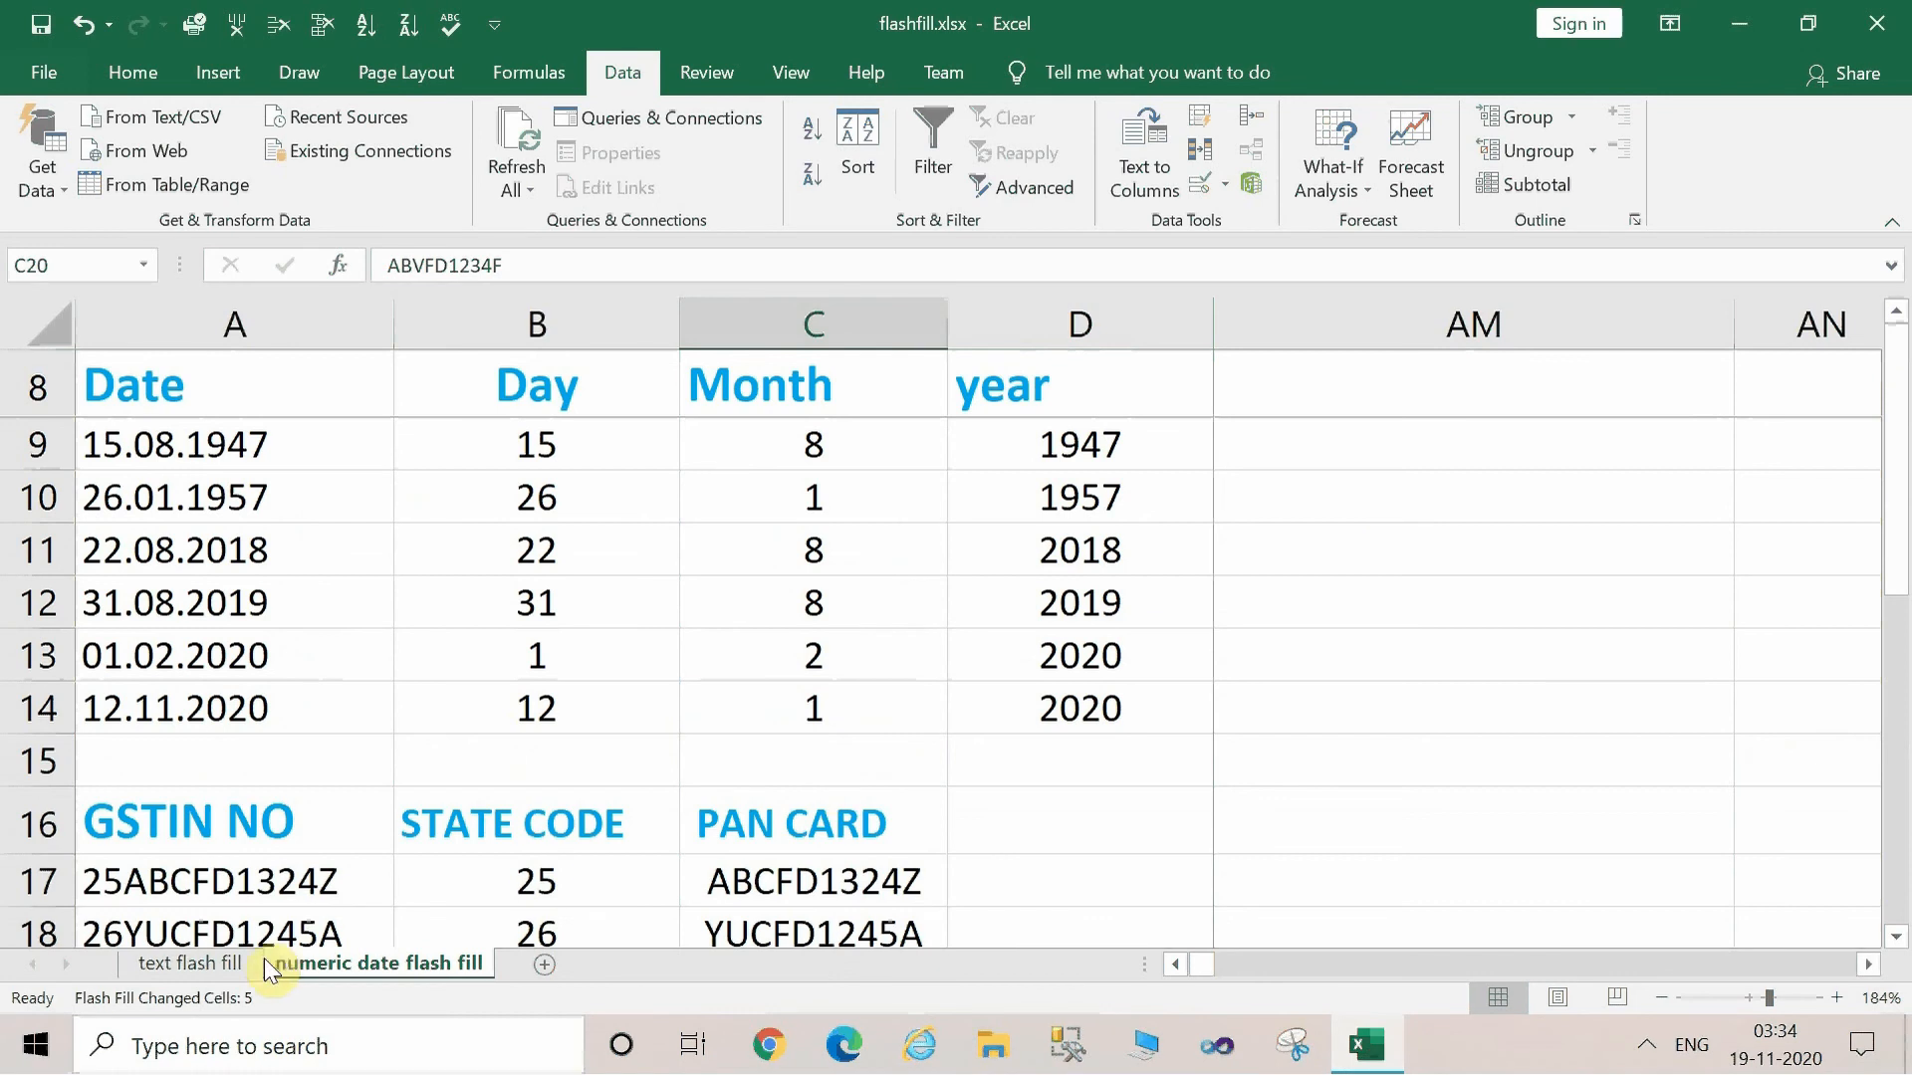
pyautogui.click(189, 962)
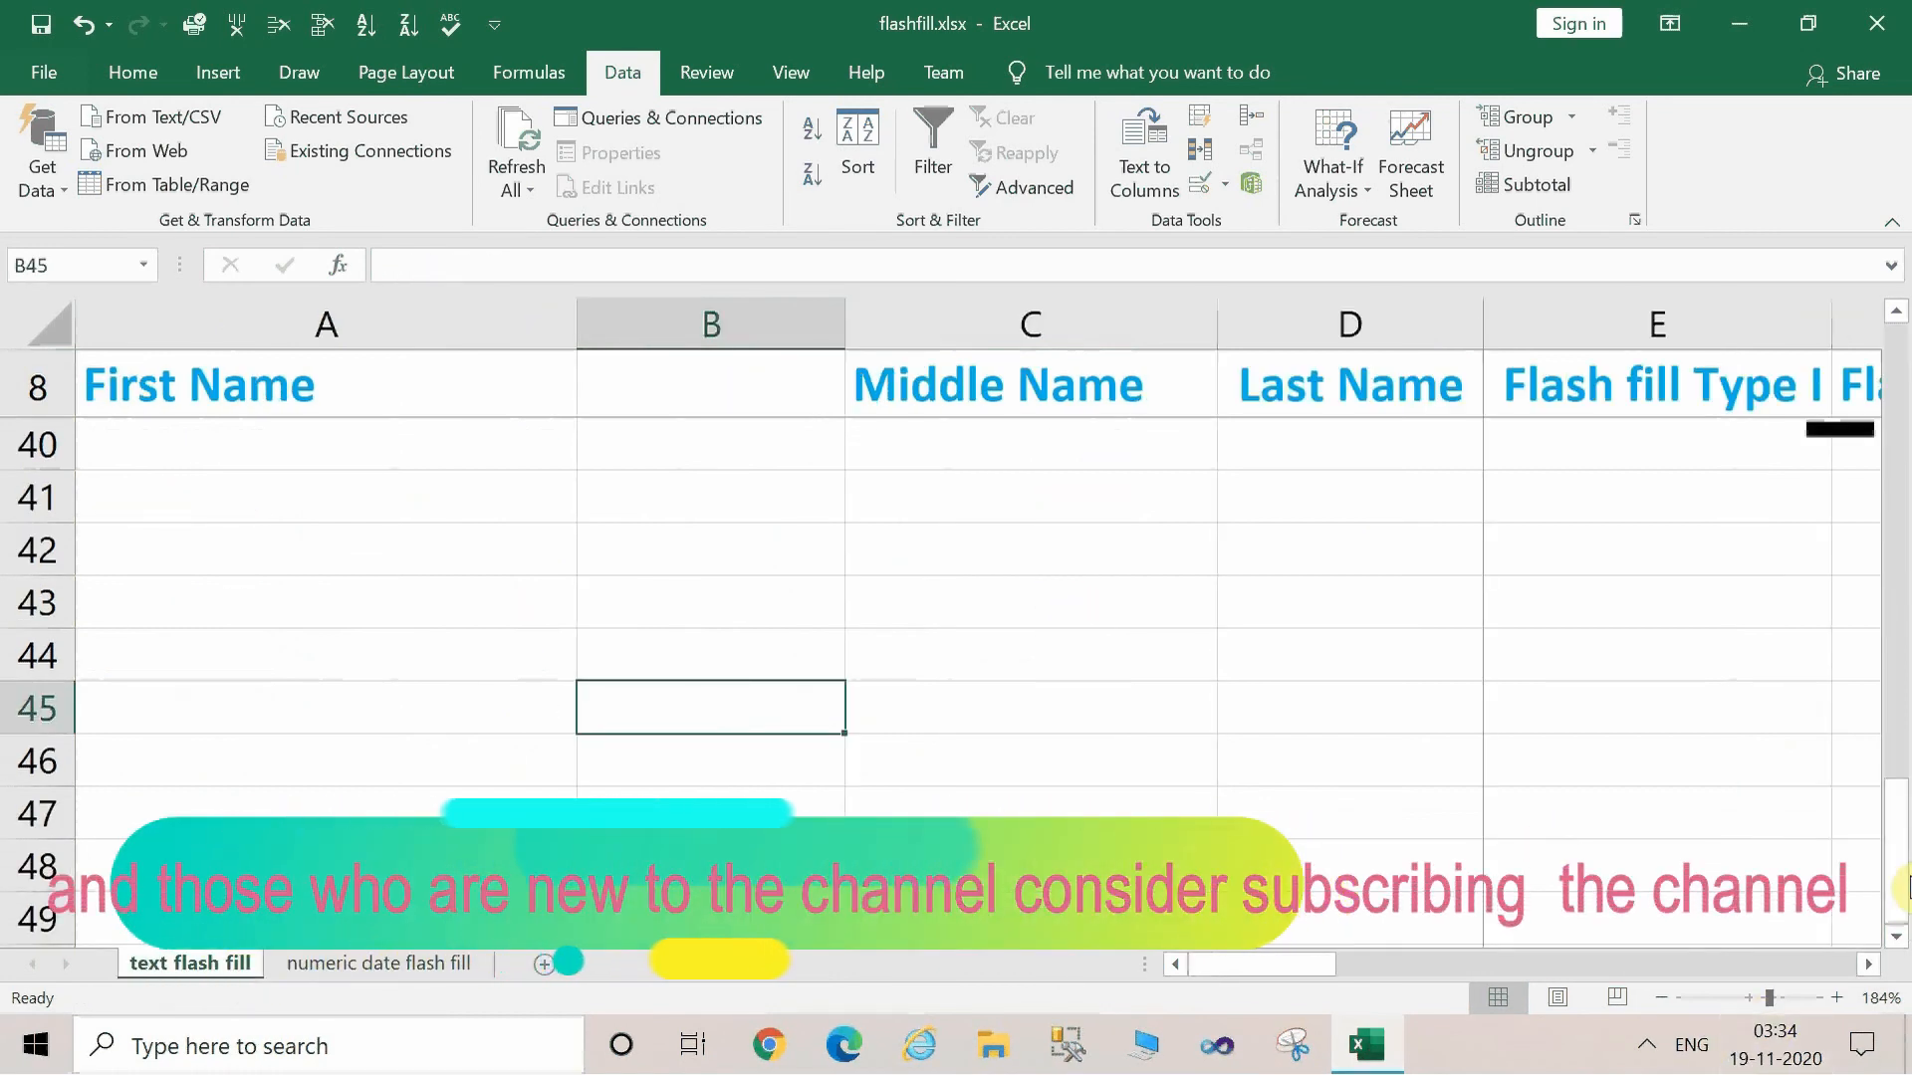
pyautogui.moveTo(1897, 865); pyautogui.dragTo(1881, 288)
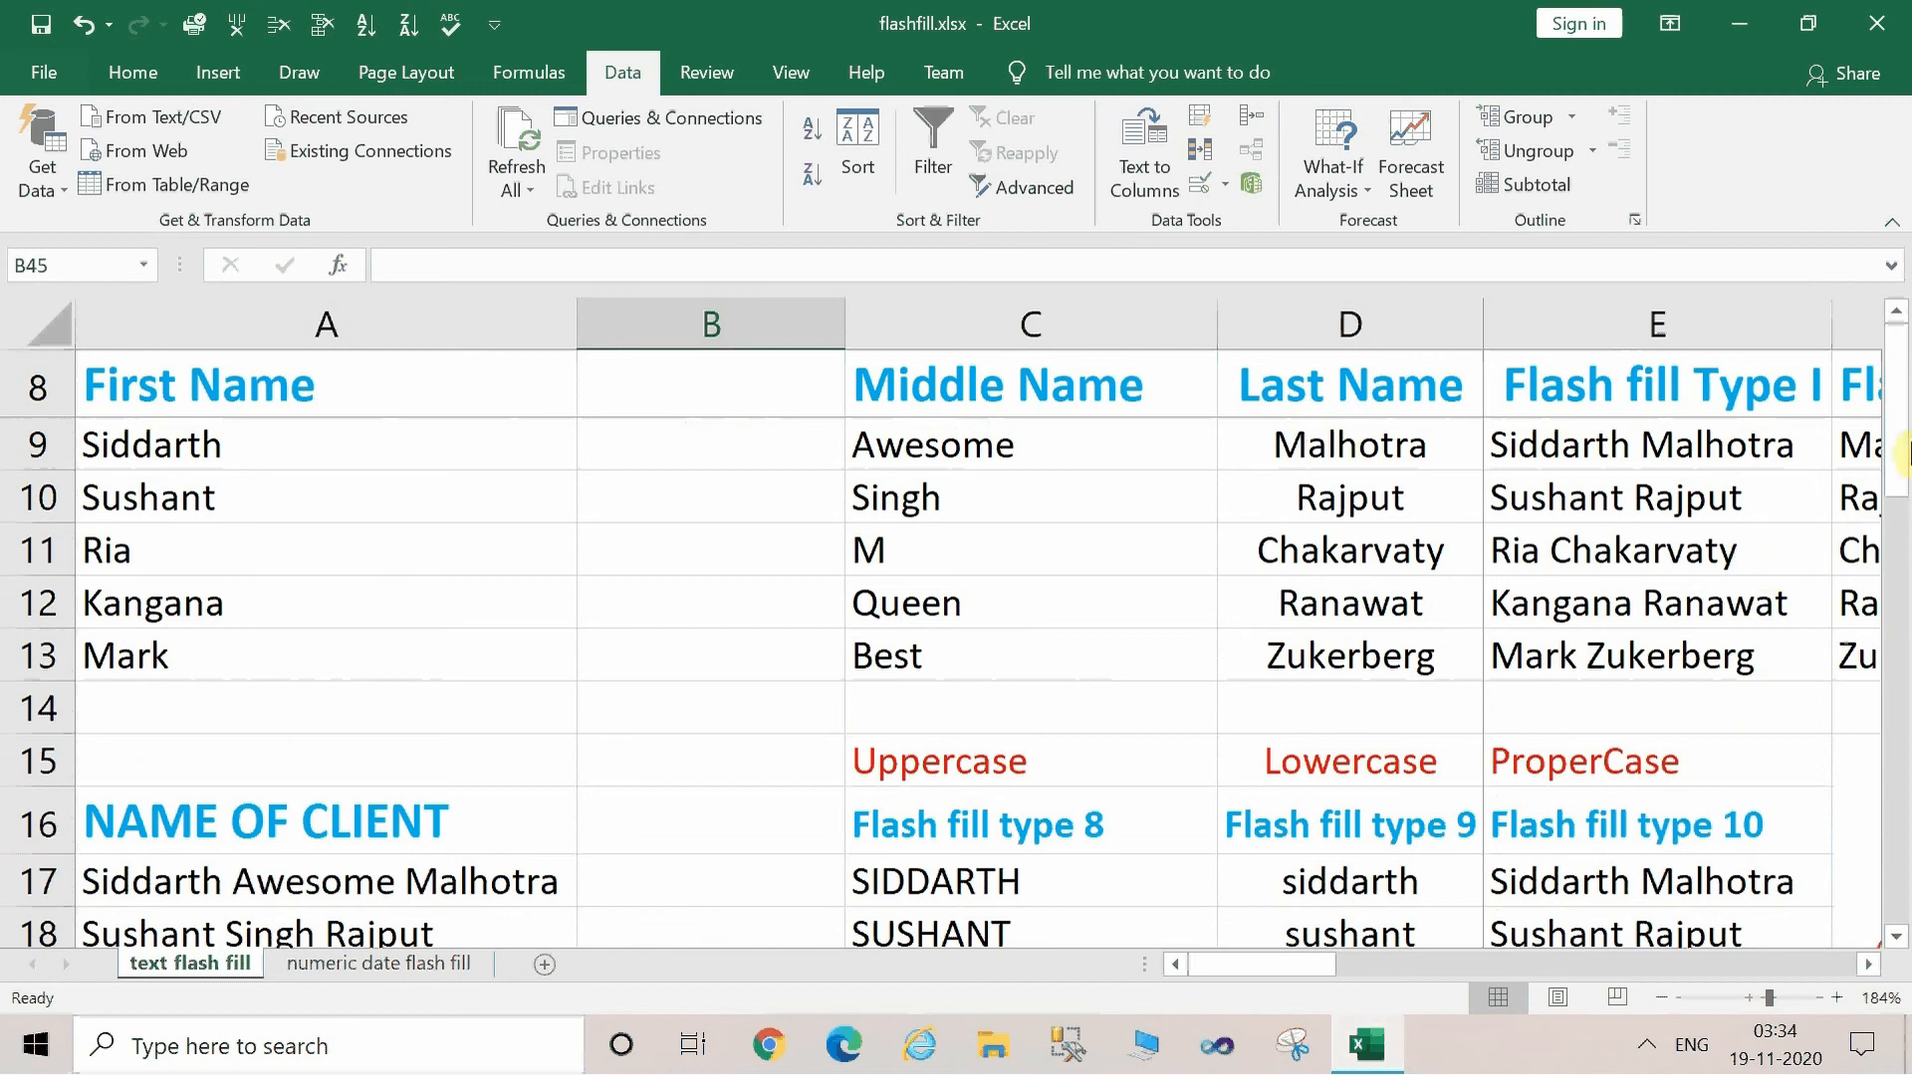
pyautogui.moveTo(1902, 498); pyautogui.dragTo(1892, 354)
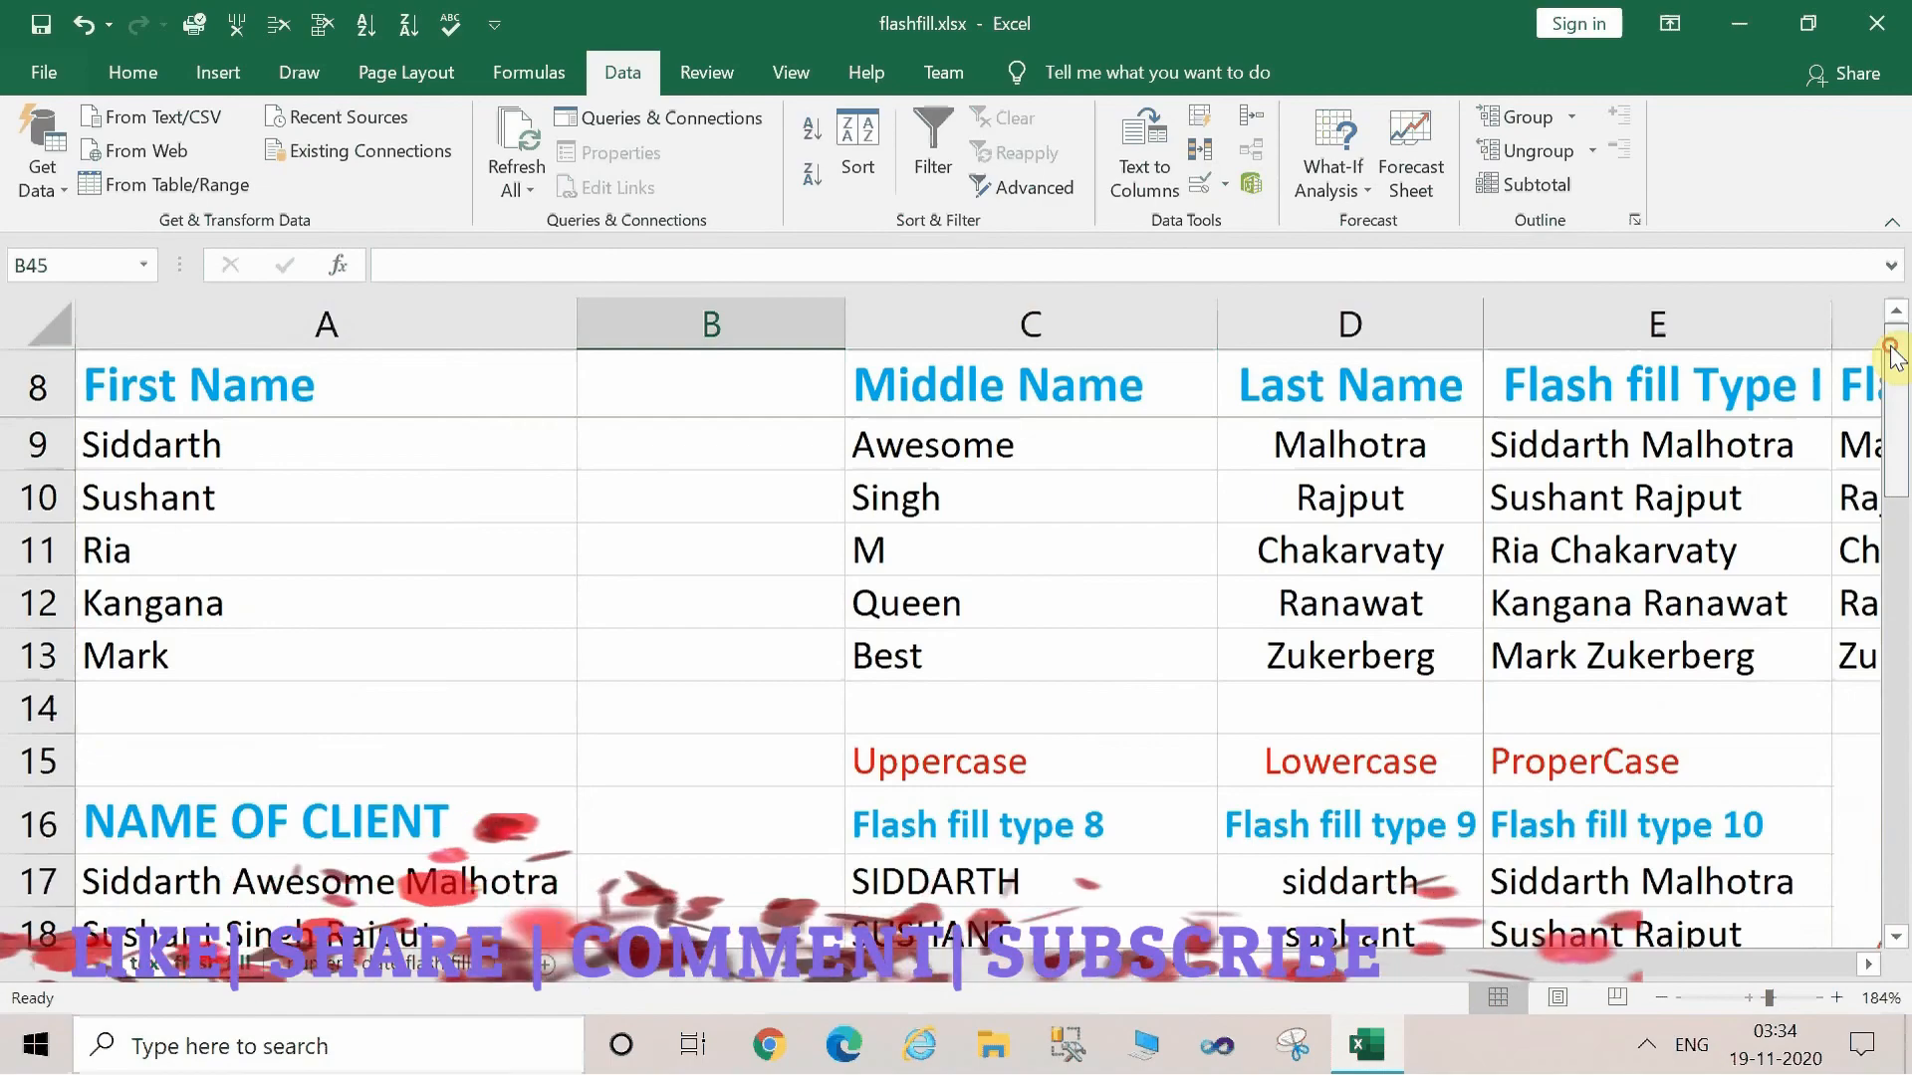
# Minimize Excel to the desktop and show the taskbar's hidden tray icons.
pyautogui.click(1739, 23)
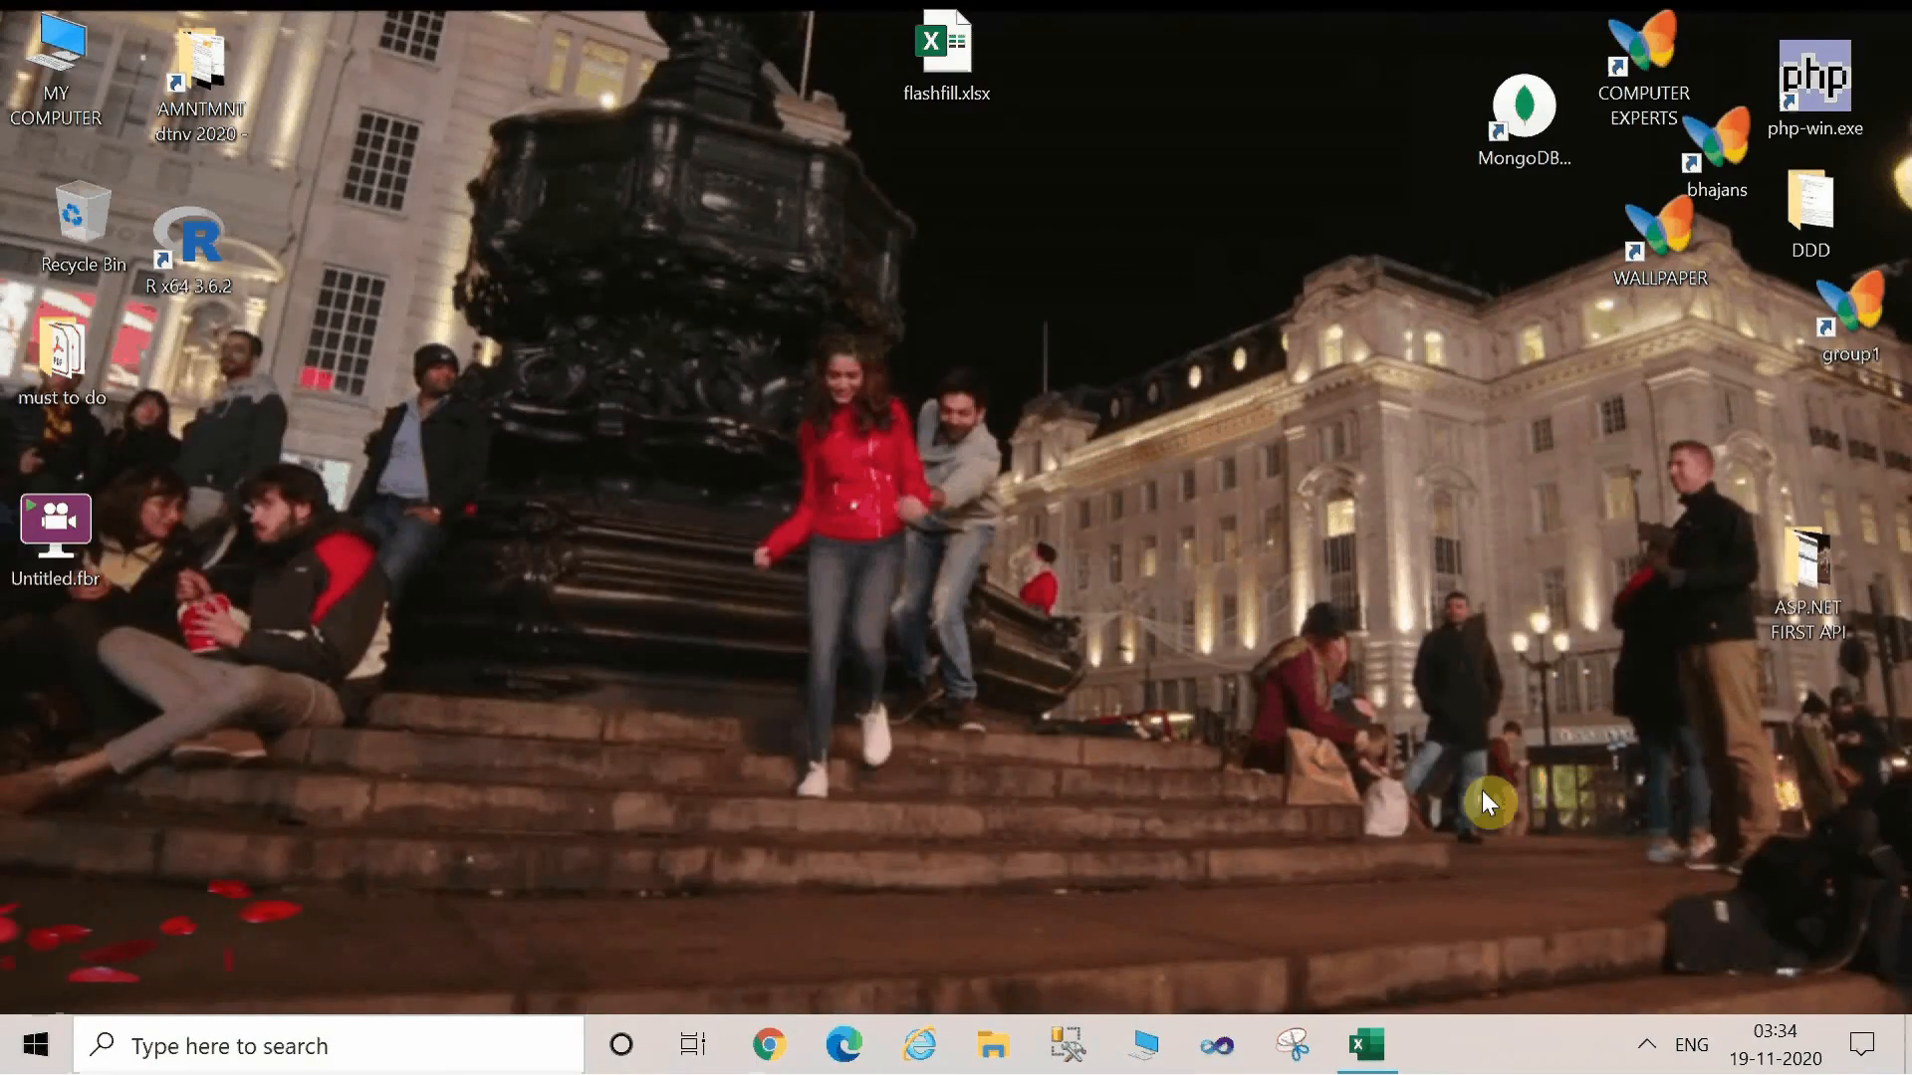
pyautogui.click(1648, 1046)
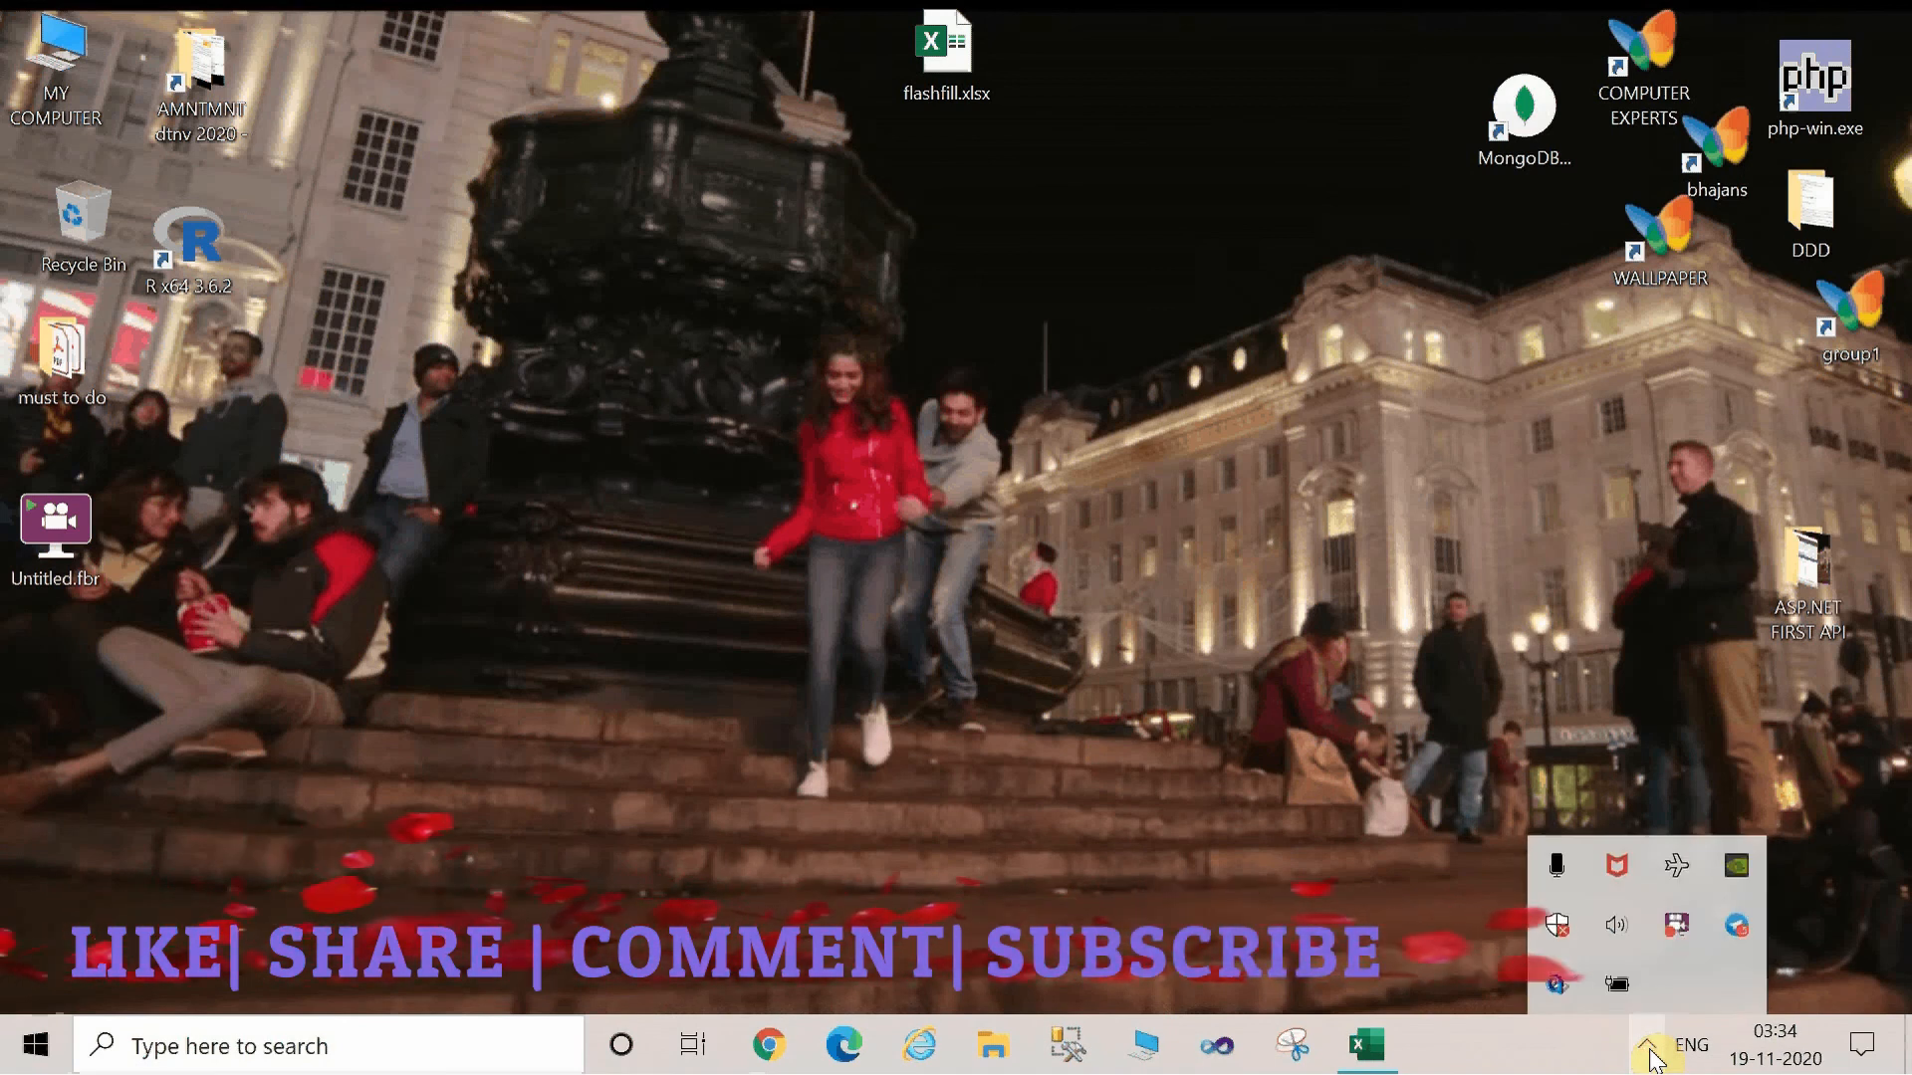
pyautogui.click(1046, 887)
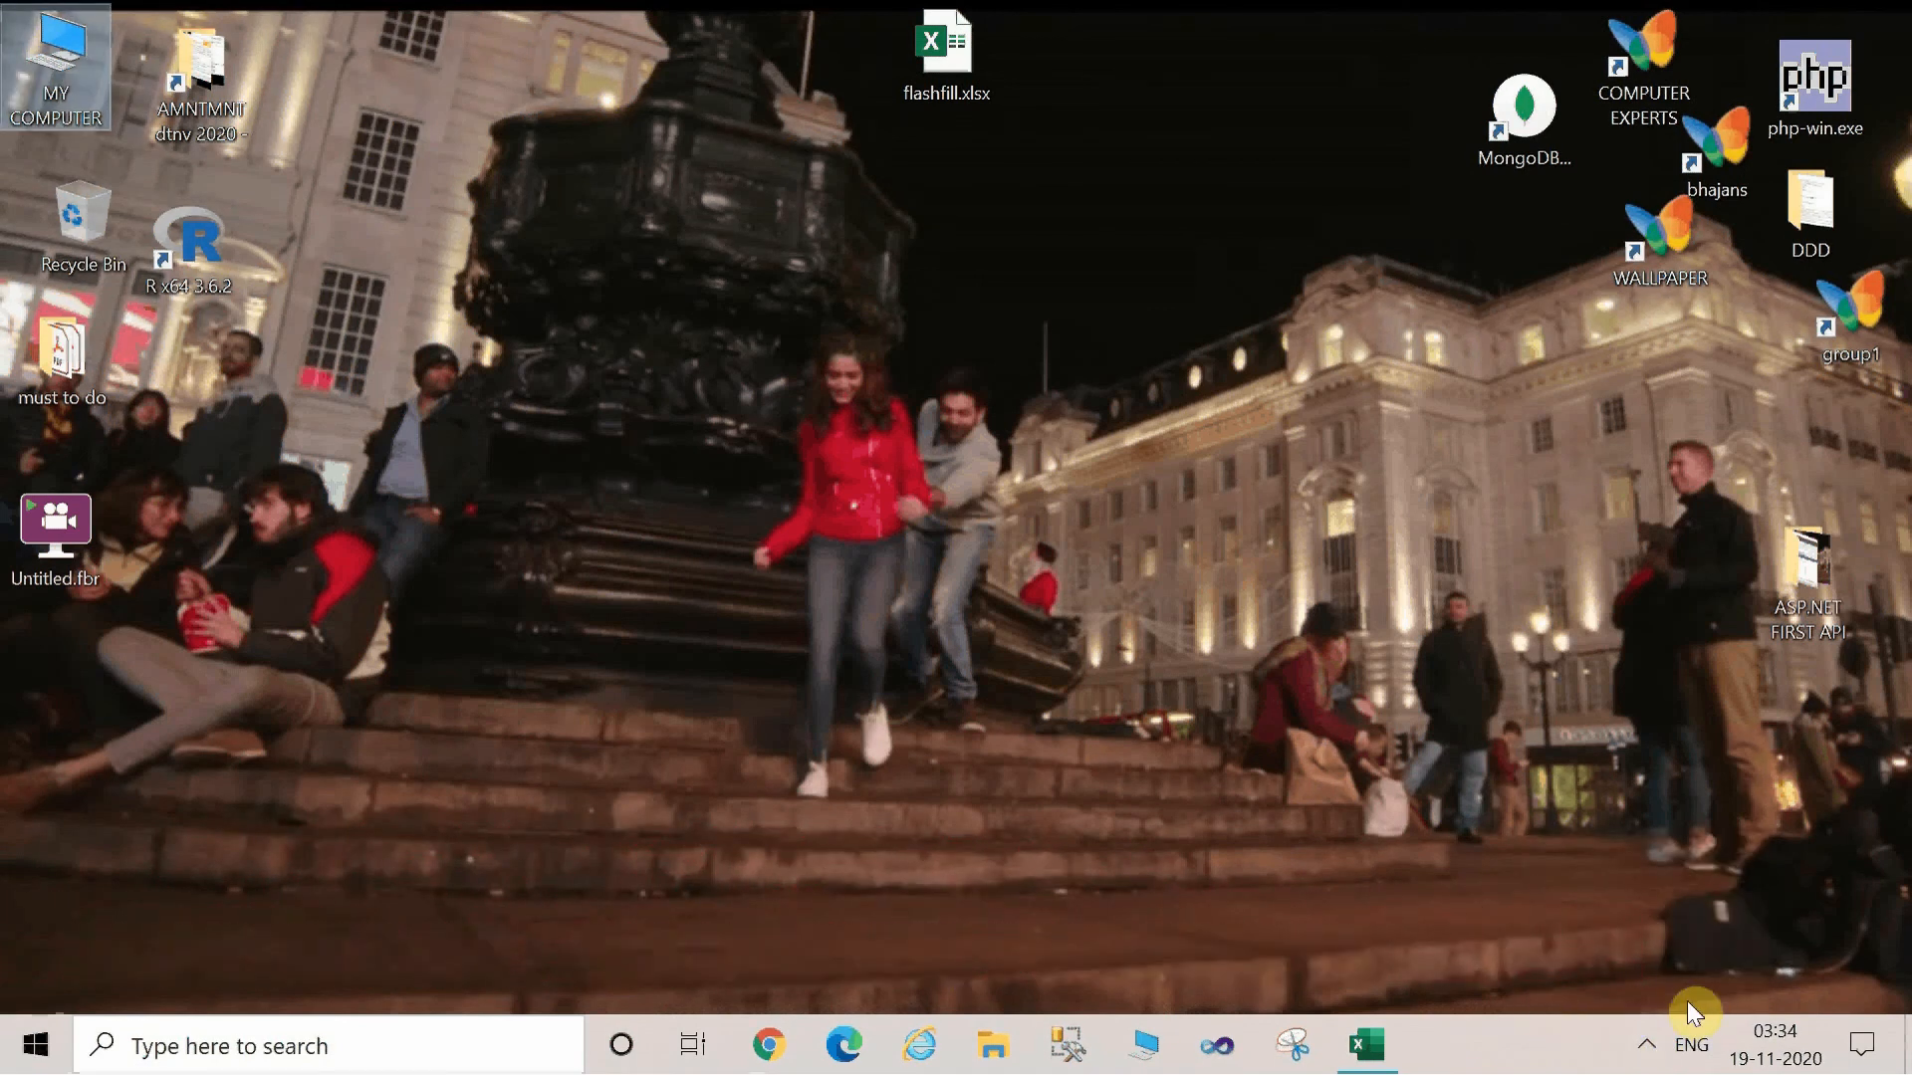
pyautogui.click(1638, 1048)
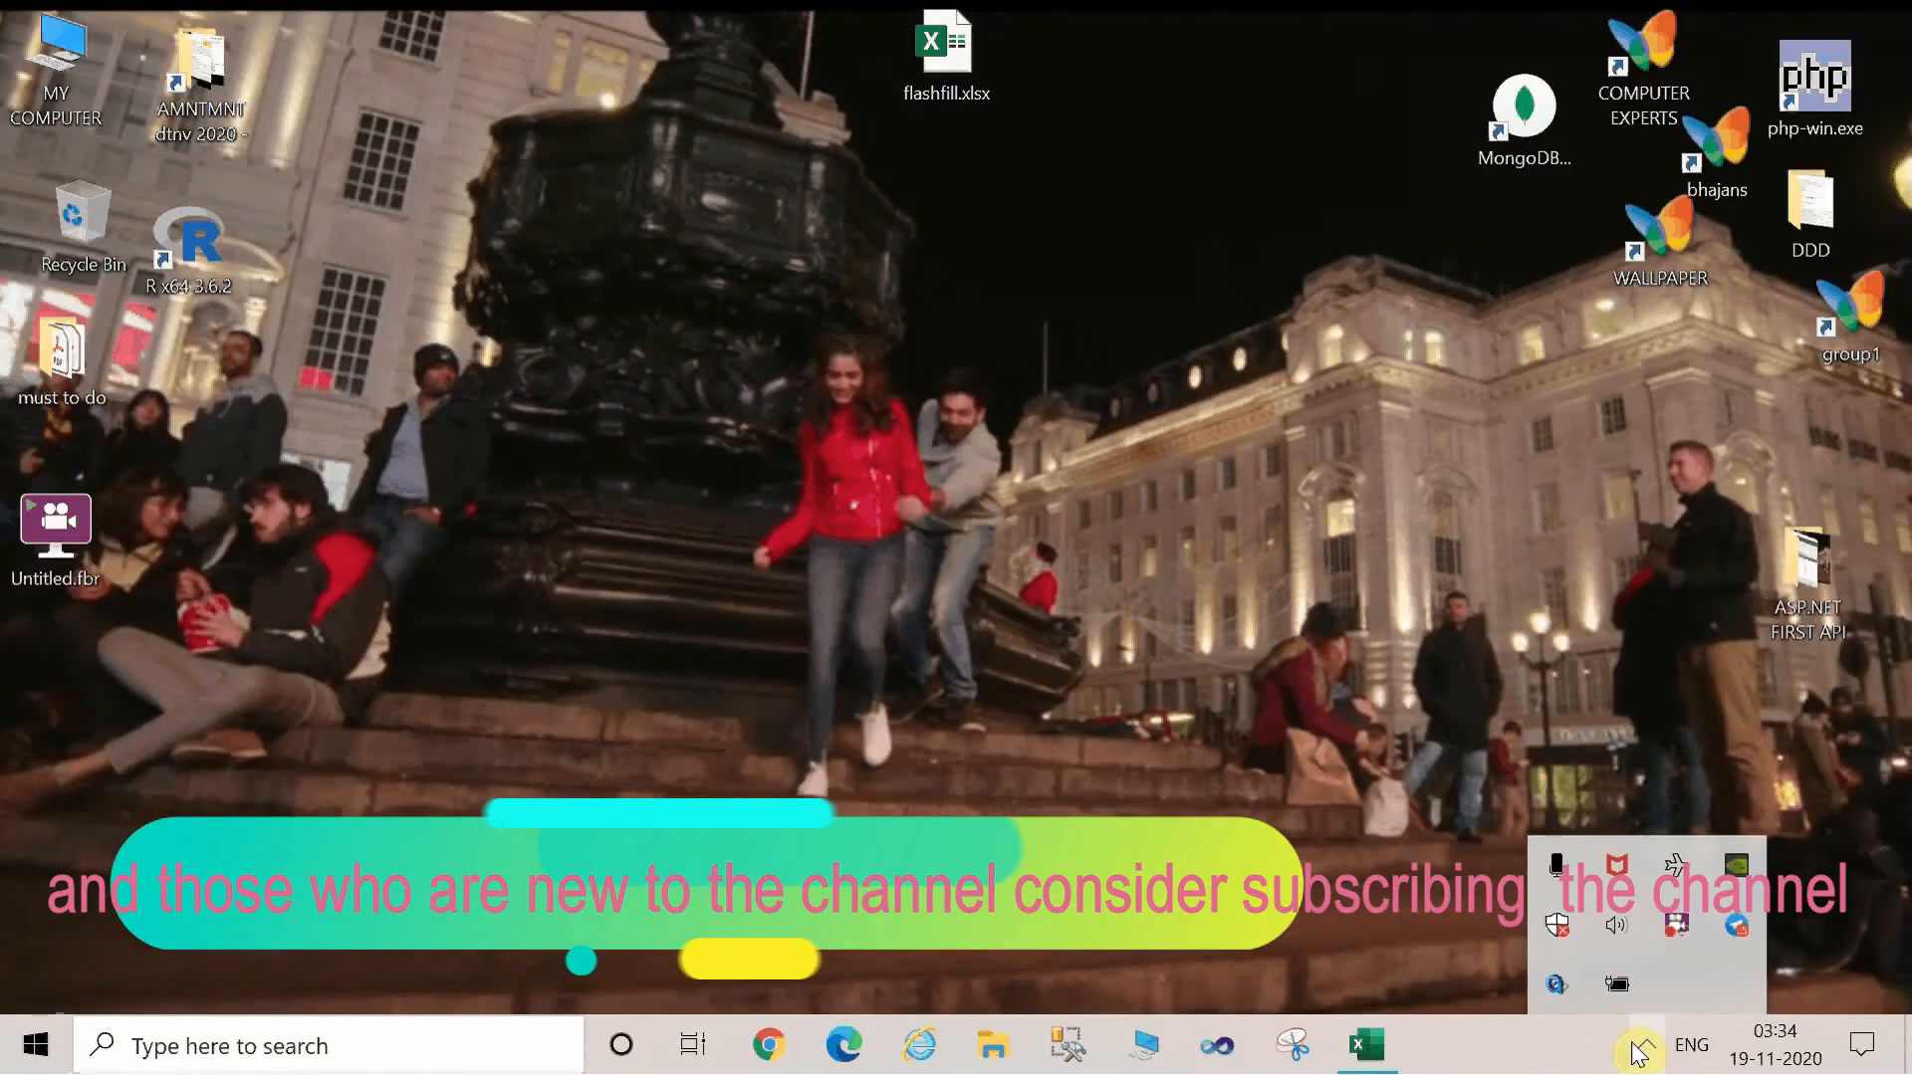